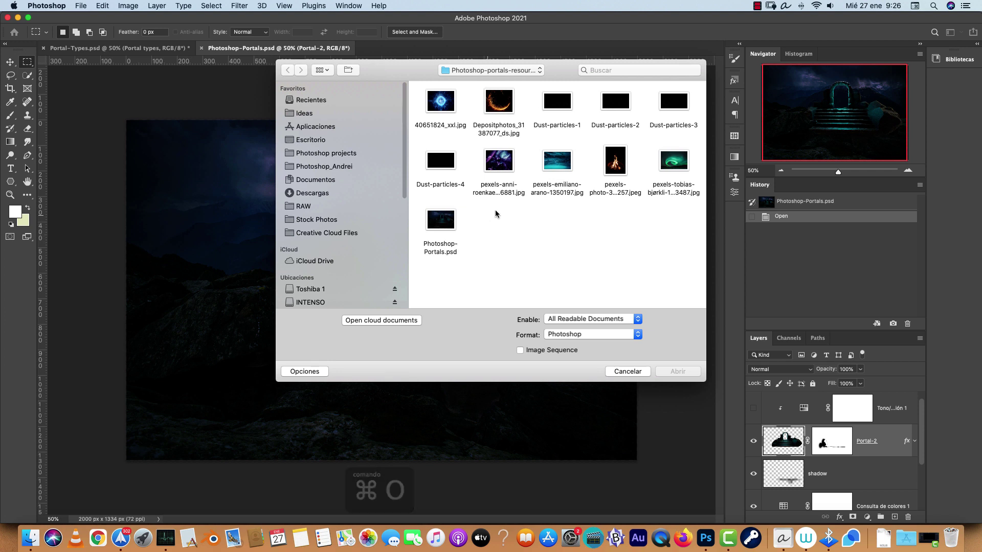
Open the Photoshop-Portals.psd document from the portals resources folder
{"action": "left_click", "coordinate": [448, 221]}
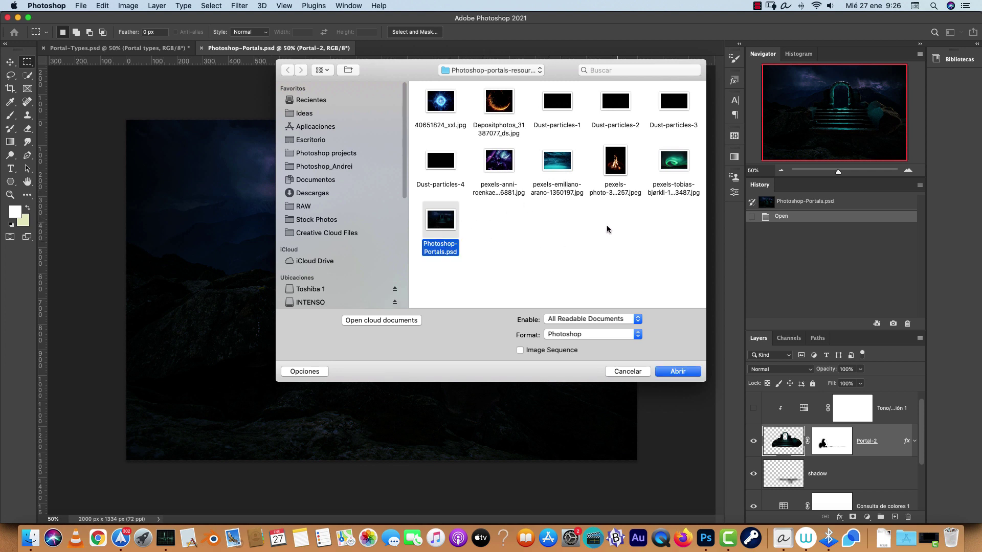
{"action": "key", "text": "Return"}
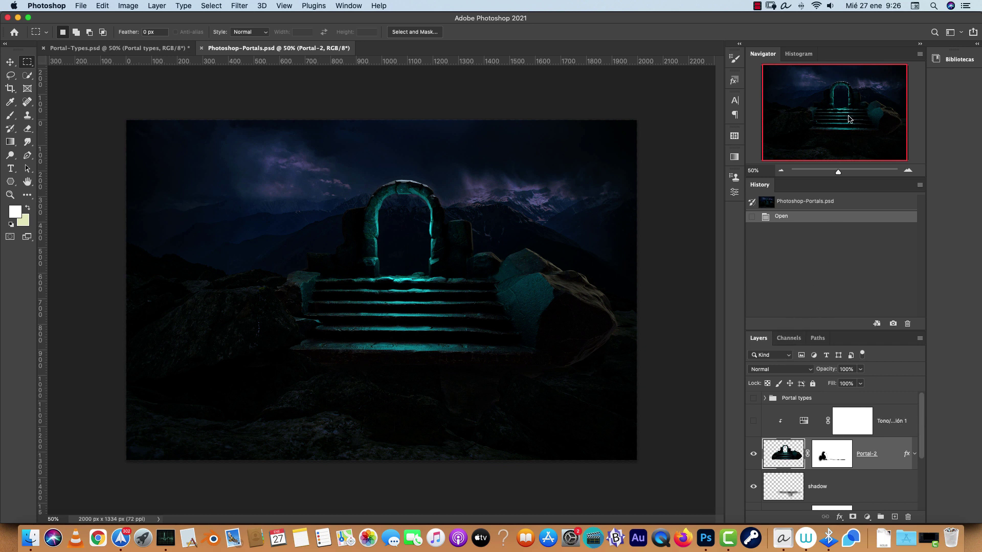
{"action": "key", "text": "super+1"}
{"action": "left_click_drag", "start_coordinate": [847, 124], "coordinate": [848, 111]}
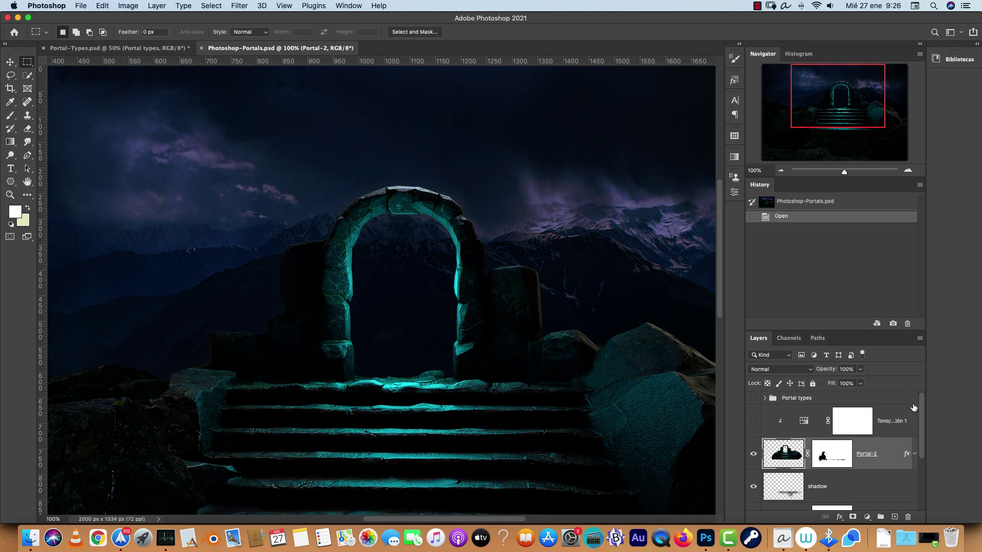
Open the water photo pexels-emiliano-arano-1350197.jpg, keeping its embedded color profile
{"action": "key", "text": "super+o"}
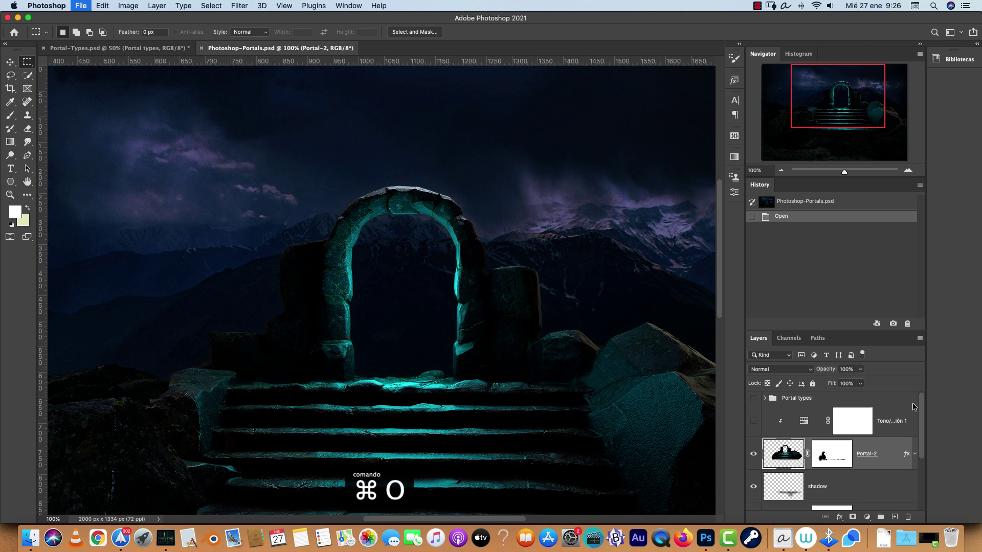
{"action": "left_click", "coordinate": [568, 166]}
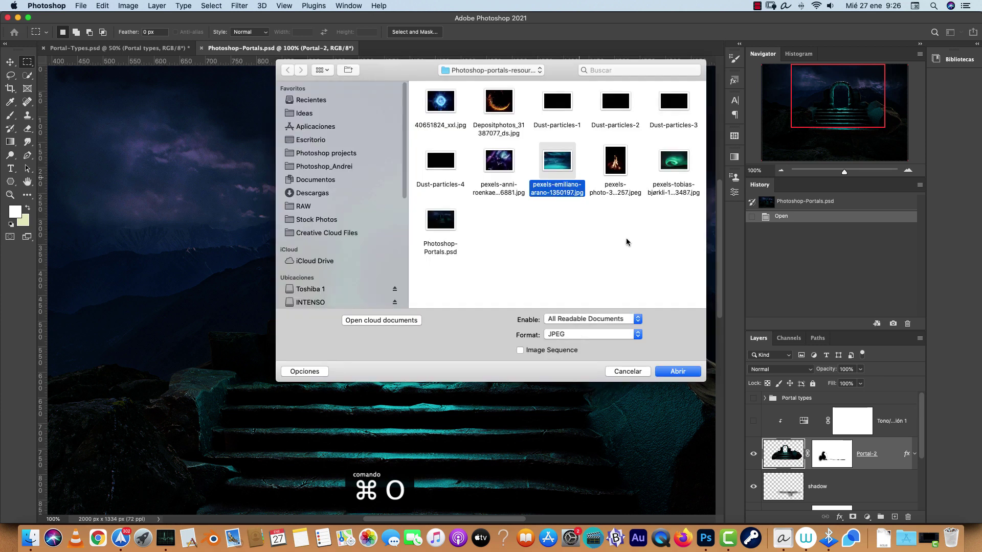
{"action": "left_click", "coordinate": [682, 372]}
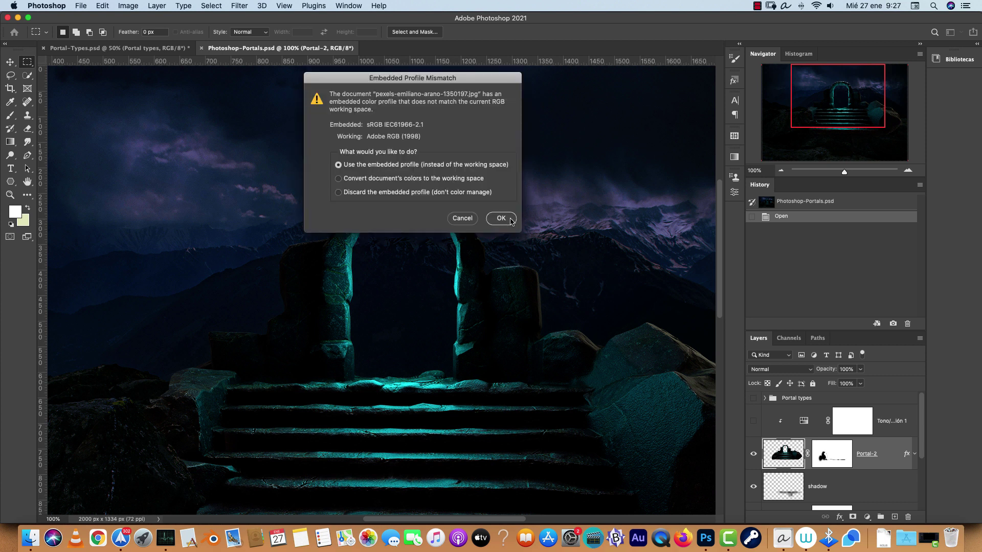
{"action": "left_click", "coordinate": [501, 219]}
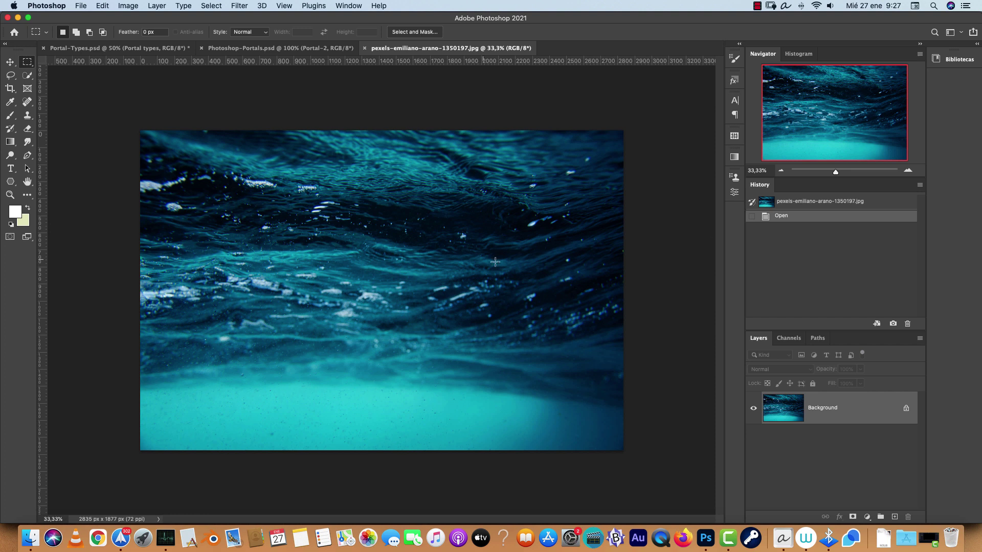
Rotate the whole water image 90° clockwise
{"action": "left_click", "coordinate": [128, 6]}
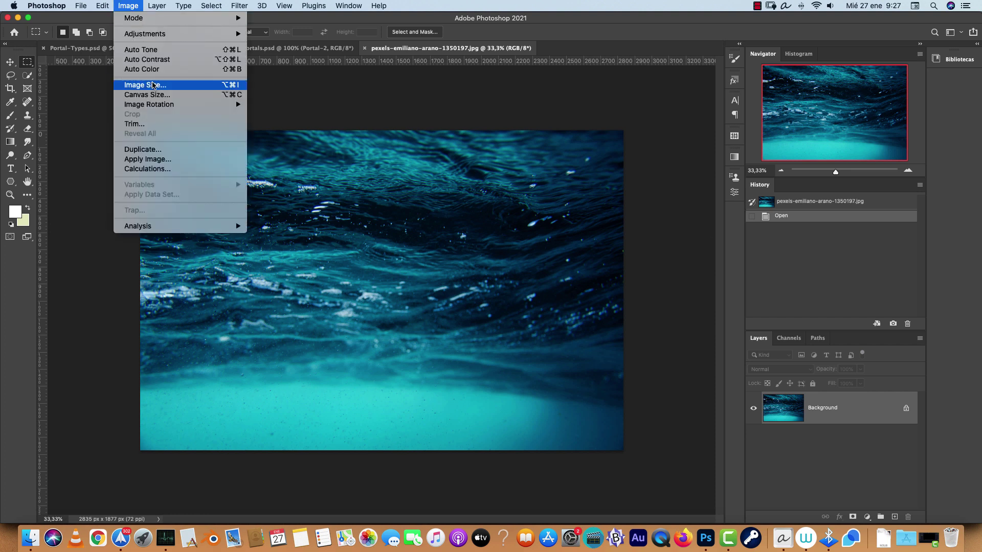
{"action": "mouse_move", "coordinate": [169, 104]}
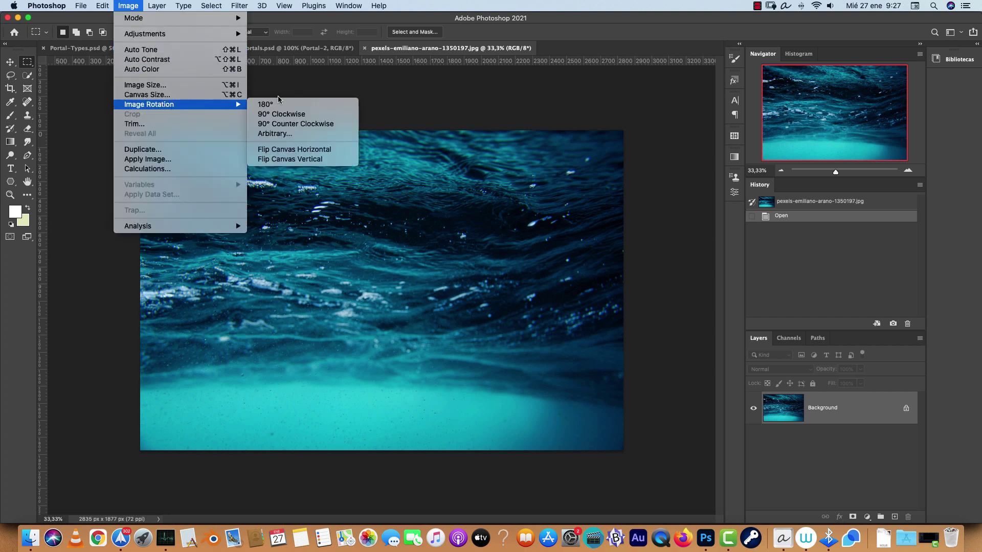
{"action": "left_click", "coordinate": [310, 116]}
{"action": "key", "text": "super+minus"}
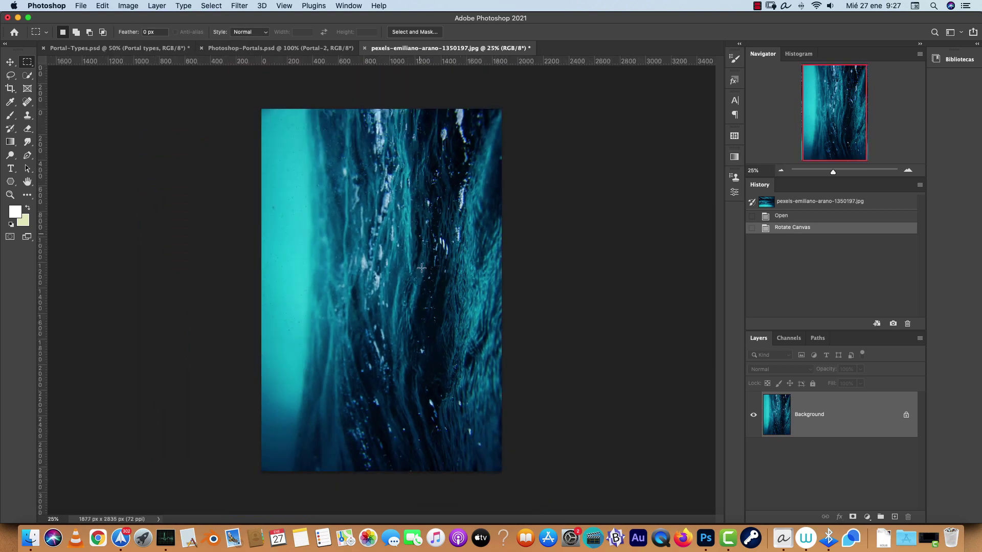
{"action": "key", "text": "super+minus"}
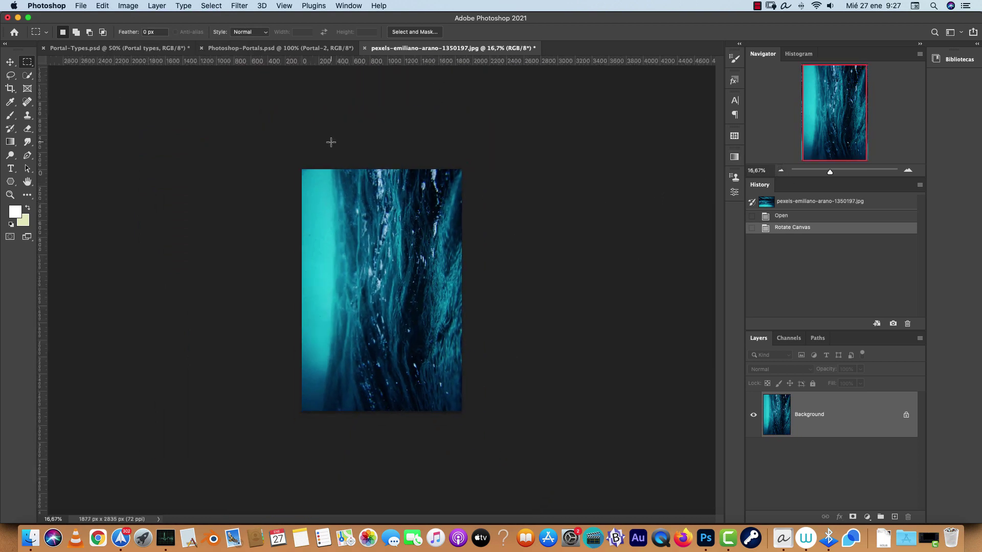
Apply a Gaussian Blur with a radius of 43 pixels to the rotated water image
{"action": "left_click", "coordinate": [238, 6]}
{"action": "mouse_move", "coordinate": [333, 145]}
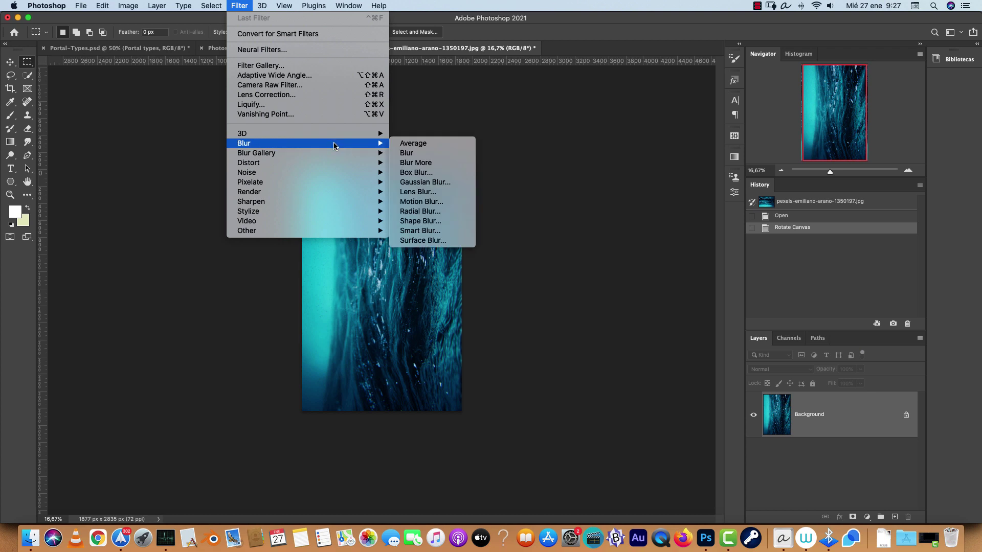
{"action": "left_click", "coordinate": [425, 182]}
{"action": "left_click_drag", "start_coordinate": [762, 288], "coordinate": [773, 287]}
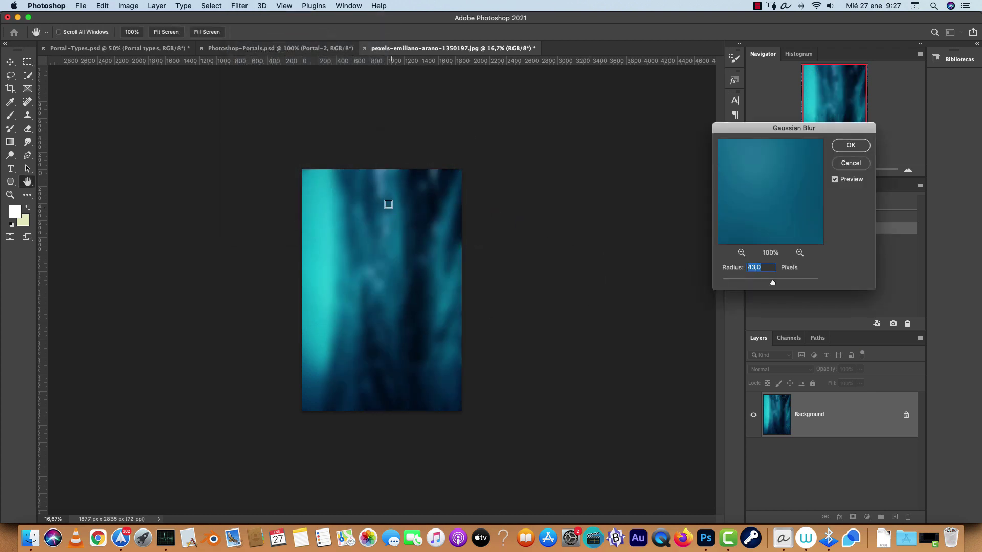
{"action": "left_click", "coordinate": [849, 149]}
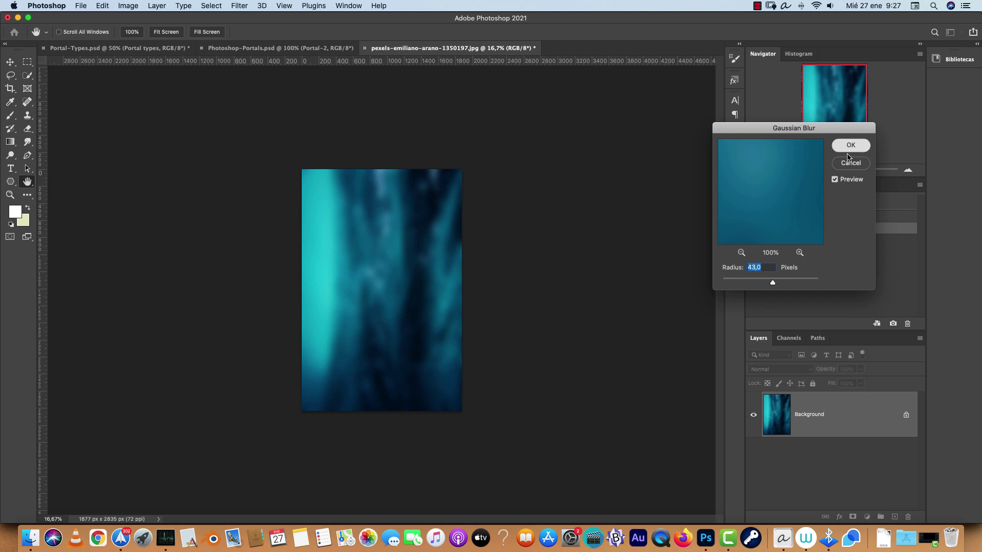
Apply the ZigZag distortion to the blurred water image with Amount 100, Ridges 6 and the Pond Ripples style
{"action": "left_click", "coordinate": [909, 173]}
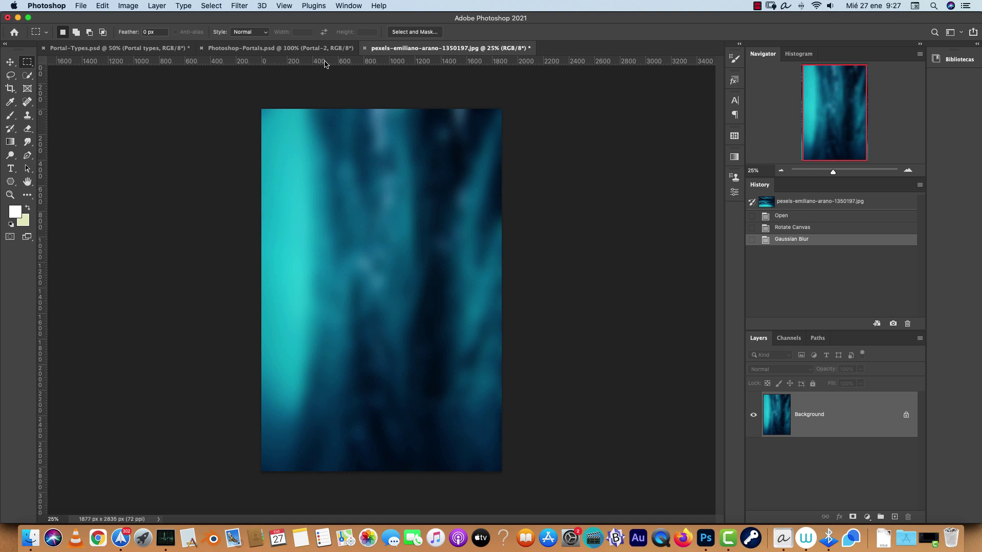
{"action": "left_click", "coordinate": [239, 7]}
{"action": "mouse_move", "coordinate": [274, 143]}
{"action": "mouse_move", "coordinate": [281, 162]}
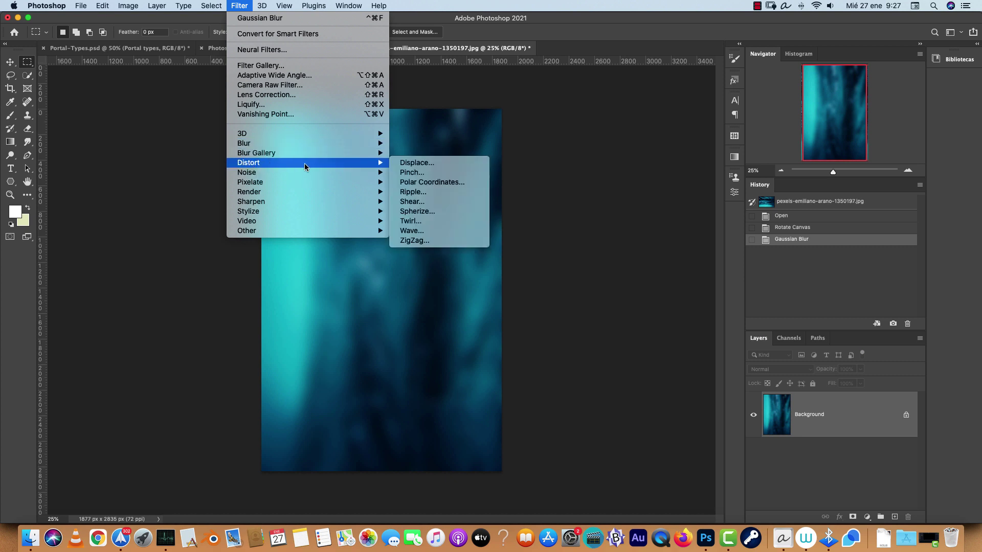
{"action": "left_click", "coordinate": [423, 241]}
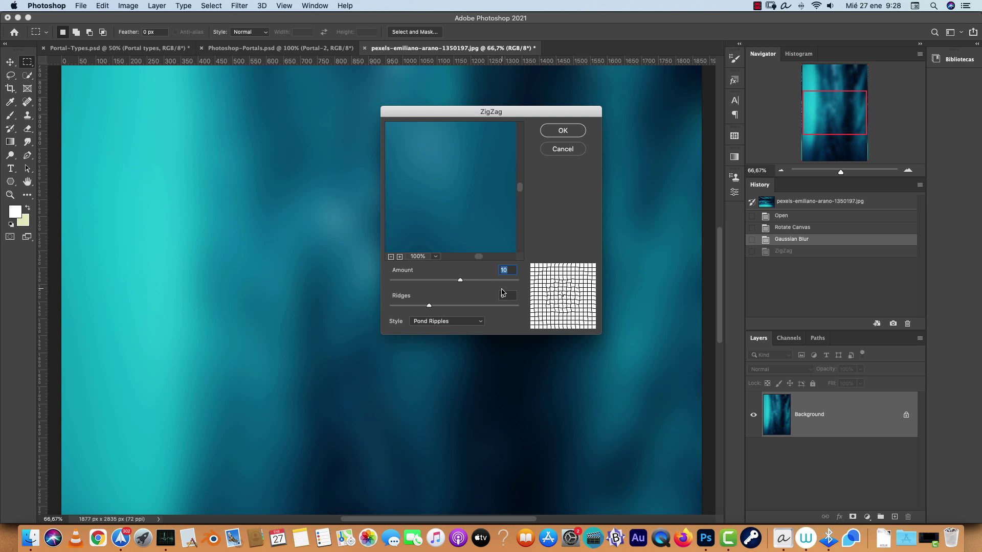
{"action": "type", "text": "100"}
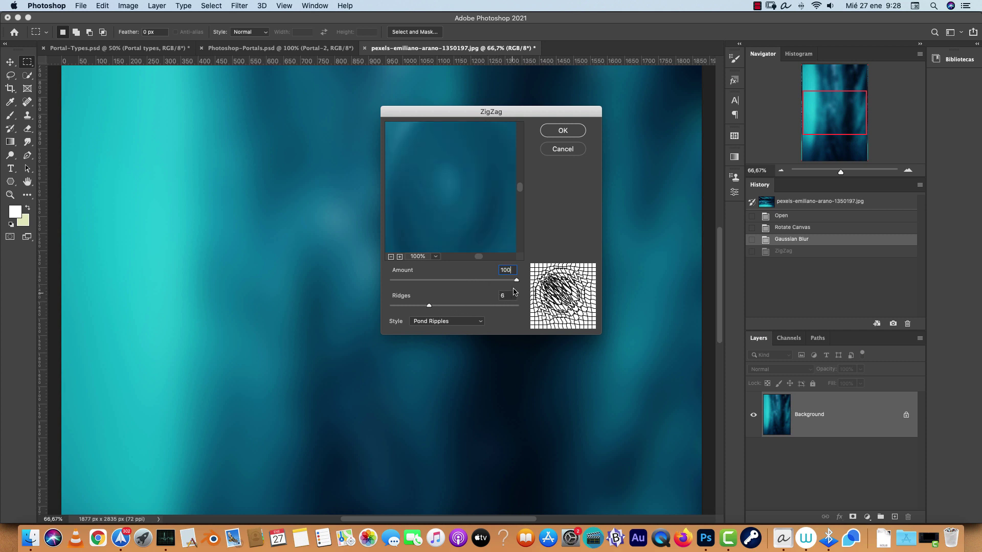
{"action": "left_click", "coordinate": [451, 325]}
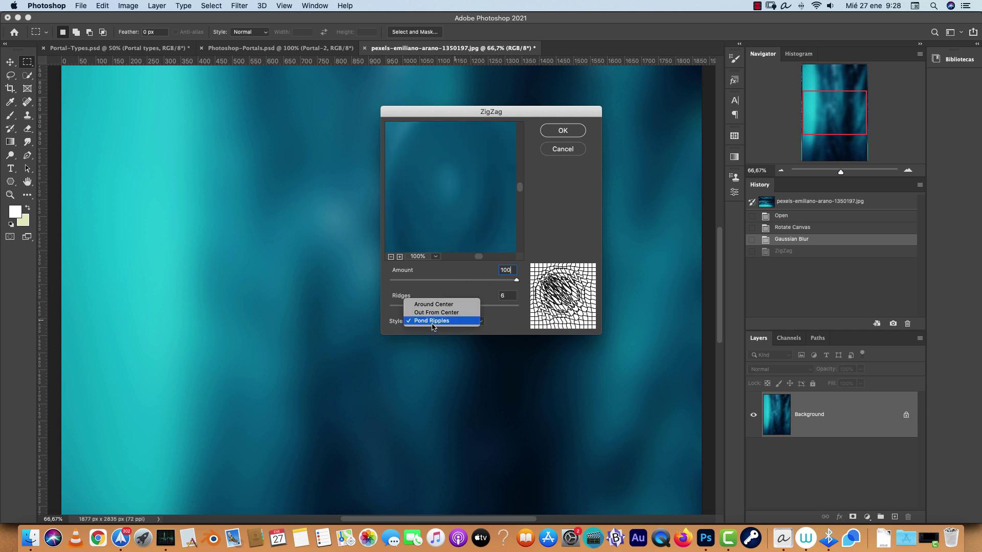
{"action": "key", "text": "Escape"}
{"action": "left_click", "coordinate": [562, 130]}
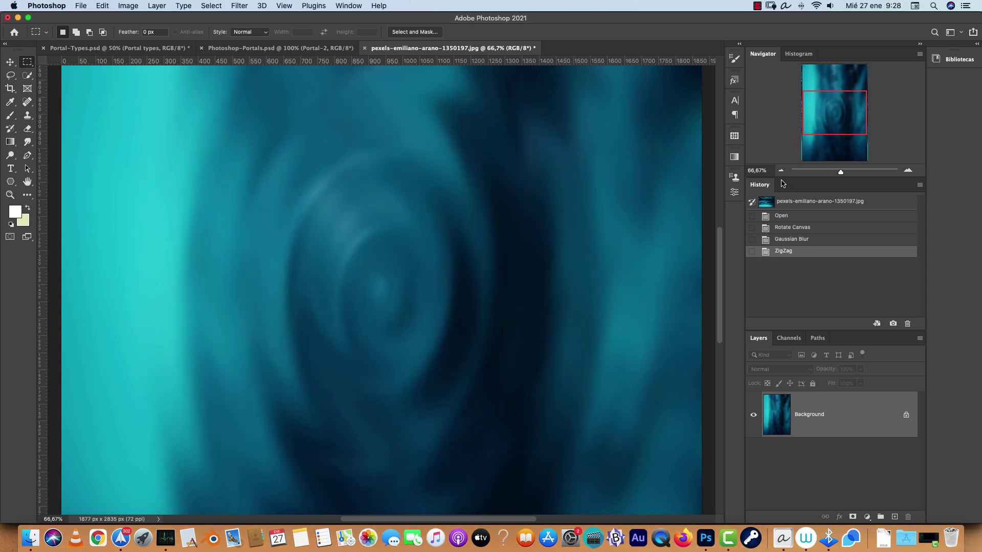
Apply the Twirl distortion to the rippled water image with an angle of 82°
{"action": "left_click", "coordinate": [782, 172]}
{"action": "left_click", "coordinate": [782, 171]}
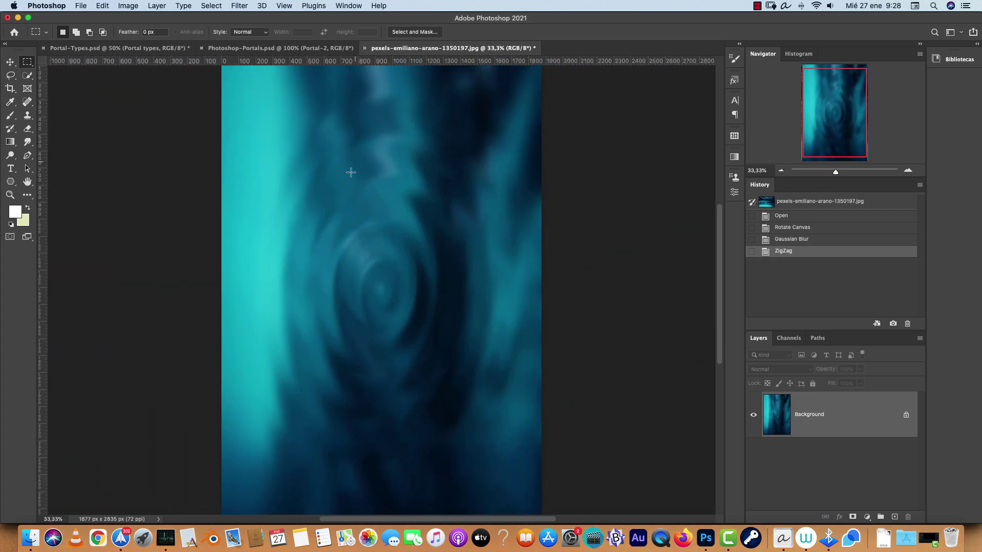
{"action": "left_click", "coordinate": [246, 7]}
{"action": "mouse_move", "coordinate": [297, 163]}
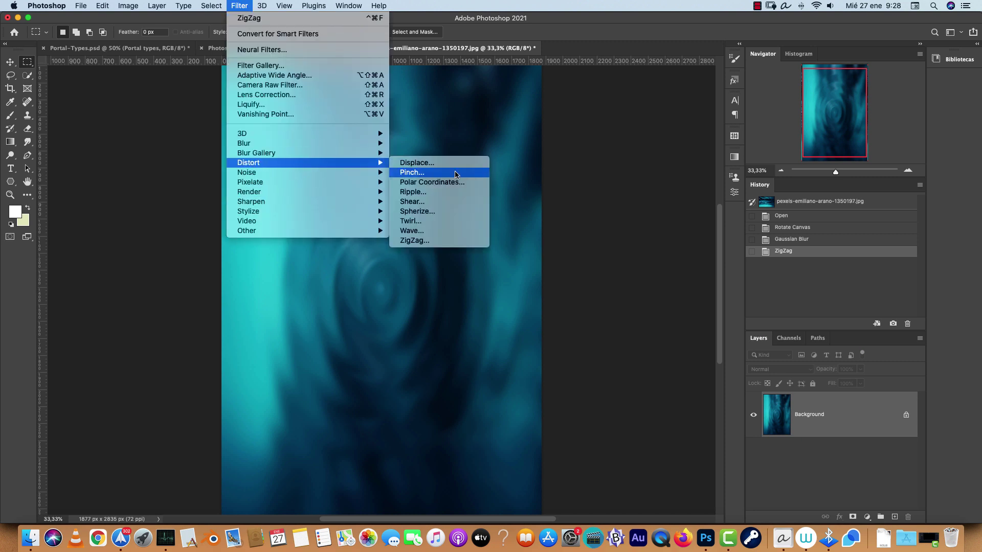
{"action": "left_click", "coordinate": [434, 222]}
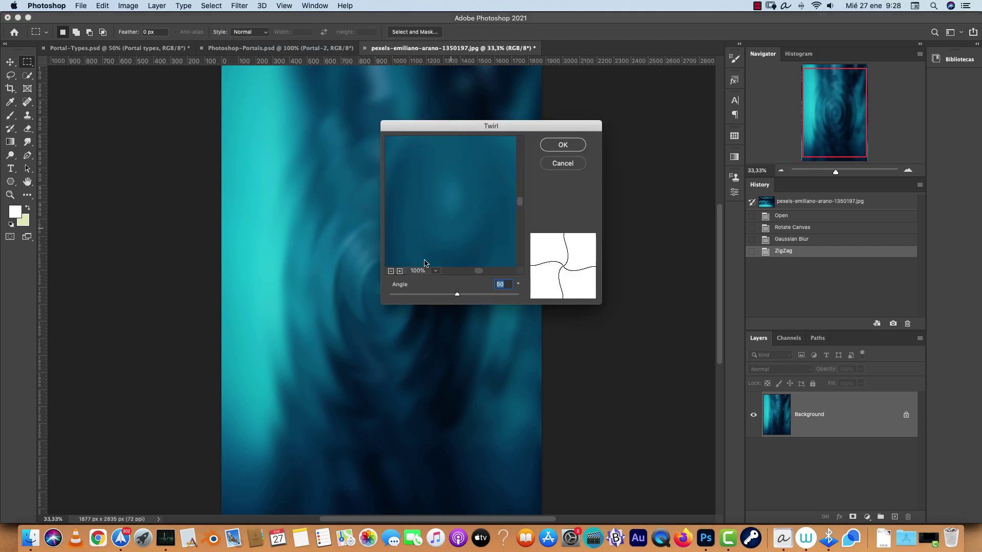
{"action": "left_click", "coordinate": [391, 271]}
{"action": "mouse_move", "coordinate": [459, 299]}
{"action": "left_mouse_down"}
{"action": "mouse_move", "coordinate": [486, 296]}
{"action": "mouse_move", "coordinate": [463, 300]}
{"action": "left_mouse_up"}
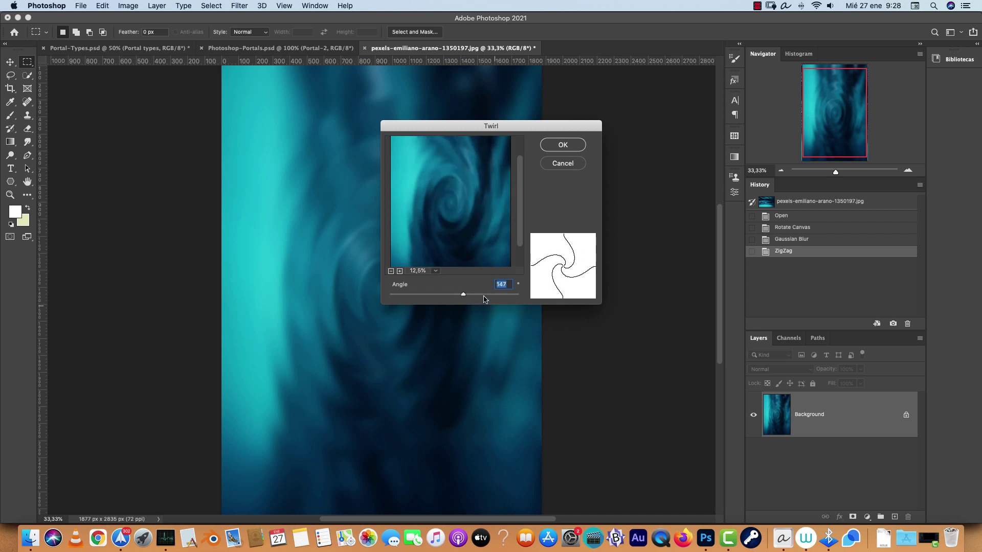
{"action": "type", "text": "82"}
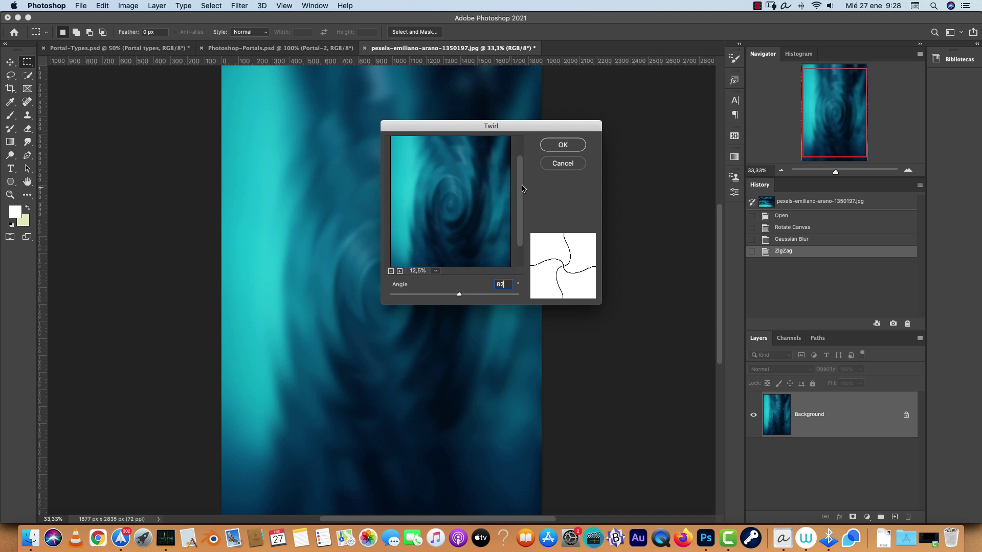
{"action": "left_click", "coordinate": [572, 145]}
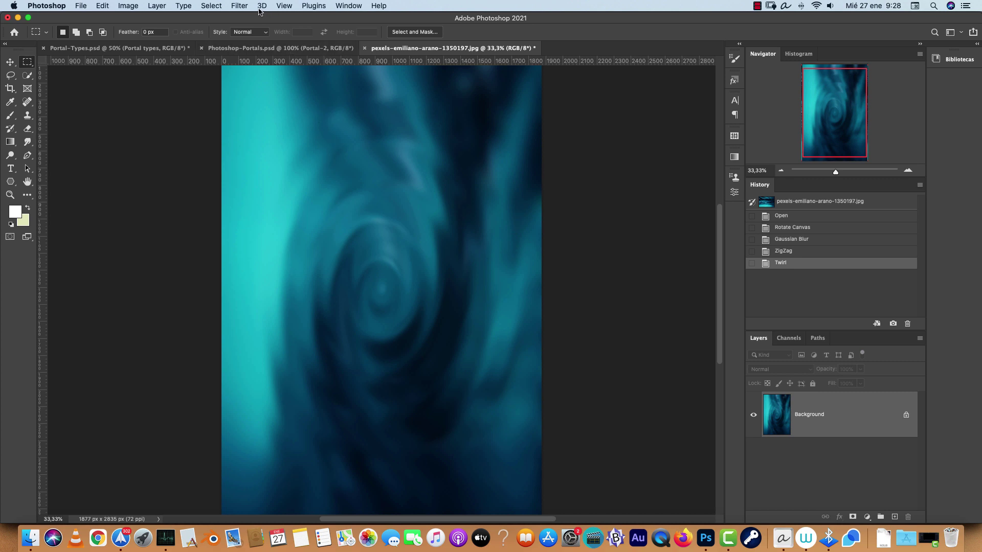
Start a second ZigZag distortion on the twirled image with Amount 23 and Ridges 10
{"action": "left_click", "coordinate": [239, 5]}
{"action": "mouse_move", "coordinate": [286, 143]}
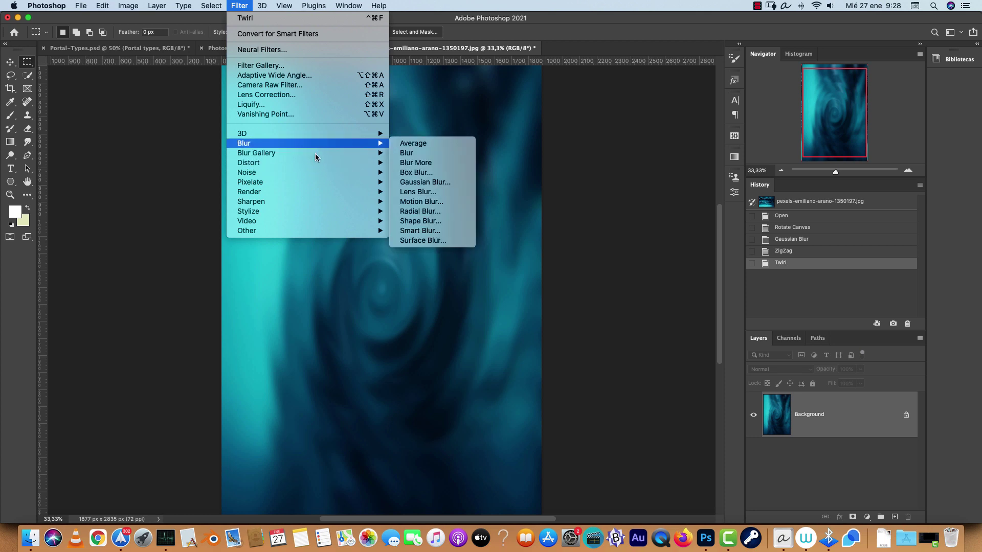
{"action": "mouse_move", "coordinate": [317, 162]}
{"action": "left_click", "coordinate": [424, 240]}
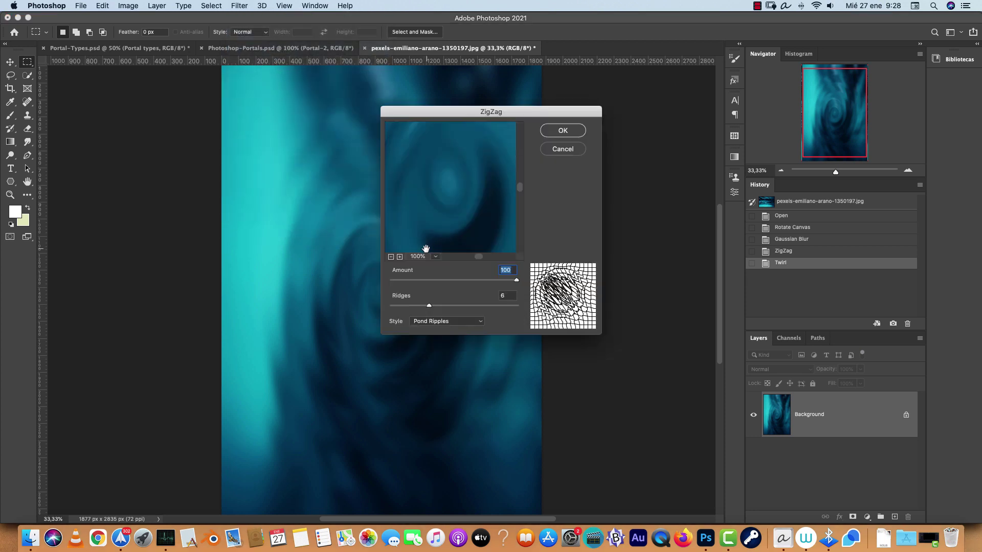
{"action": "type", "text": "23"}
{"action": "double_click", "coordinate": [506, 295]}
{"action": "type", "text": "10"}
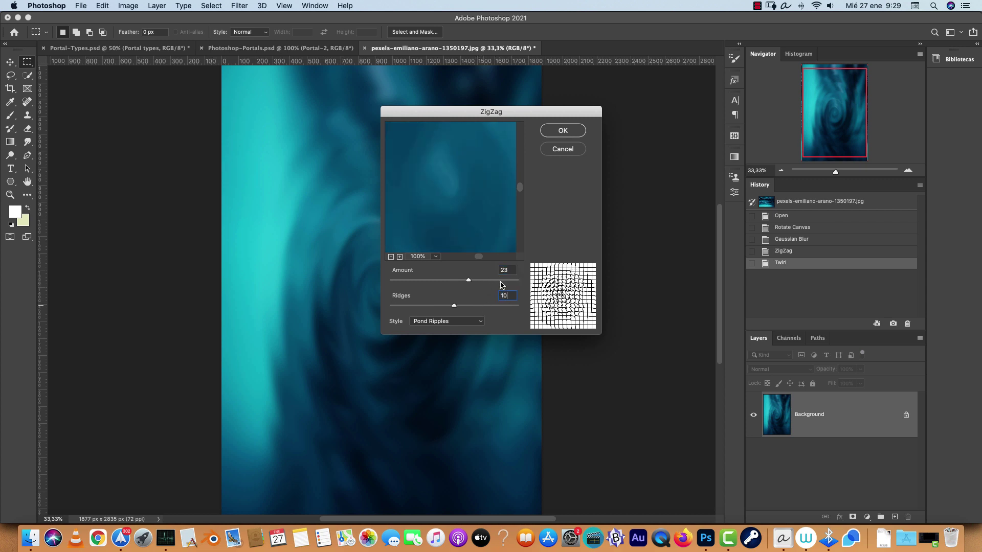
Set the ZigZag style to Around Center and check the effect in the filter preview
{"action": "left_click", "coordinate": [472, 321]}
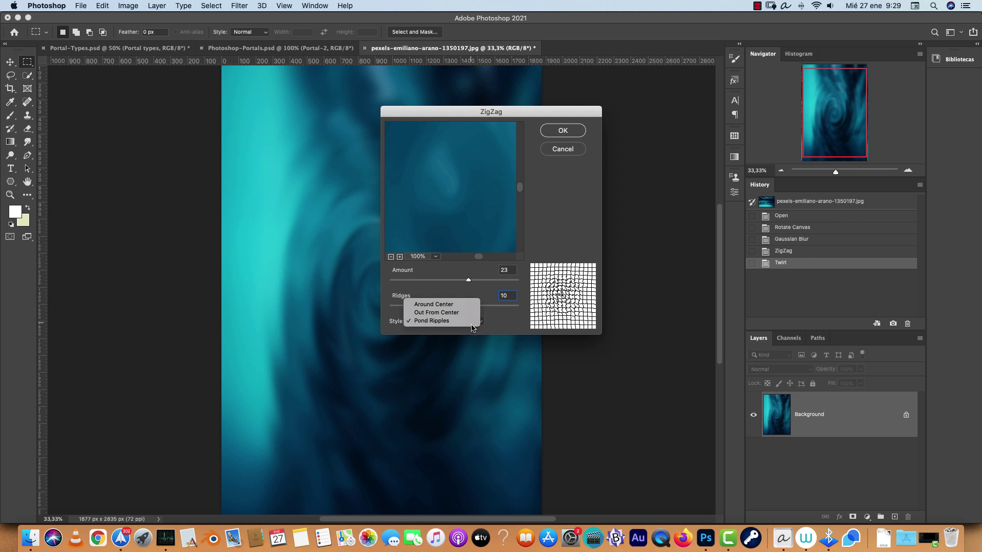
{"action": "left_click", "coordinate": [450, 306]}
{"action": "left_click", "coordinate": [391, 256]}
{"action": "left_click", "coordinate": [391, 257]}
{"action": "left_click", "coordinate": [391, 256]}
{"action": "left_click", "coordinate": [391, 256]}
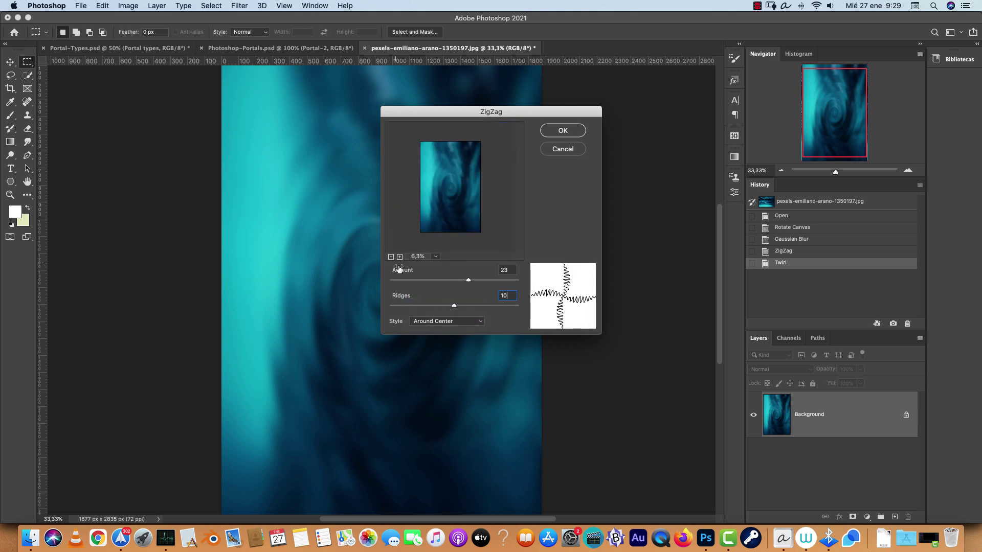
{"action": "left_click", "coordinate": [399, 257]}
{"action": "left_click", "coordinate": [399, 257]}
Compare the Out From Center style in the preview, switch back to Around Center and apply the ZigZag filter
{"action": "left_click", "coordinate": [450, 324]}
{"action": "left_click", "coordinate": [441, 330]}
{"action": "left_click", "coordinate": [443, 327]}
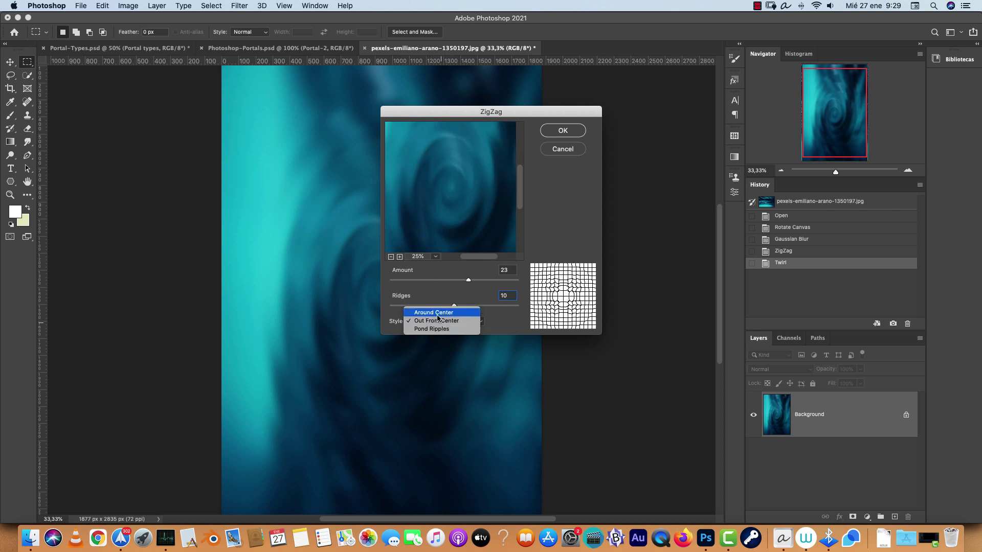
{"action": "left_click", "coordinate": [439, 316]}
{"action": "left_click", "coordinate": [391, 256]}
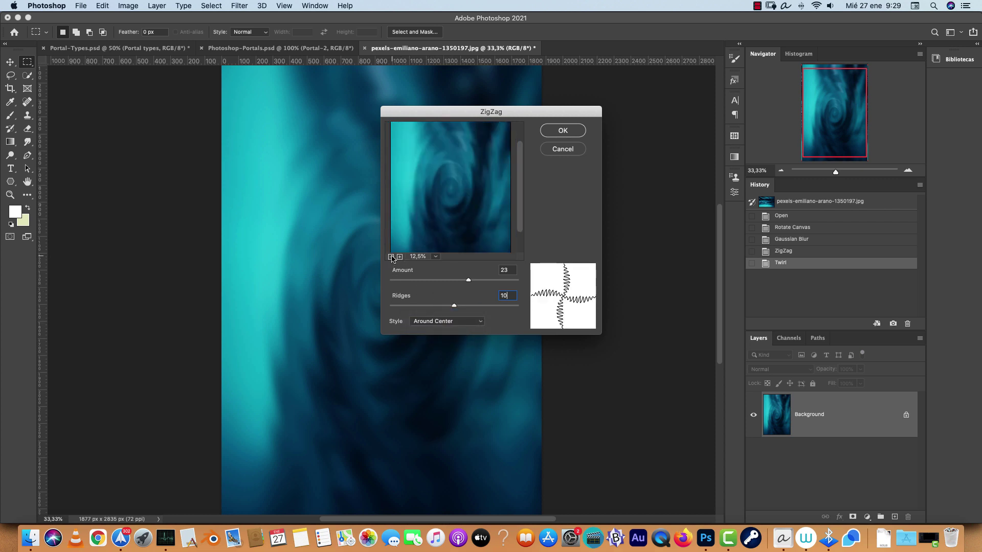
{"action": "left_click", "coordinate": [575, 131]}
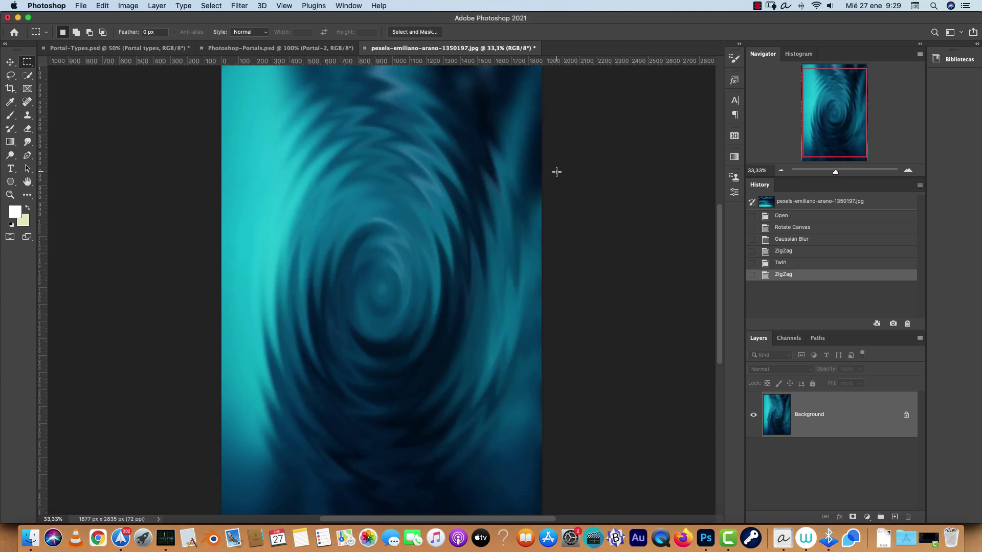
{"action": "left_click", "coordinate": [781, 170]}
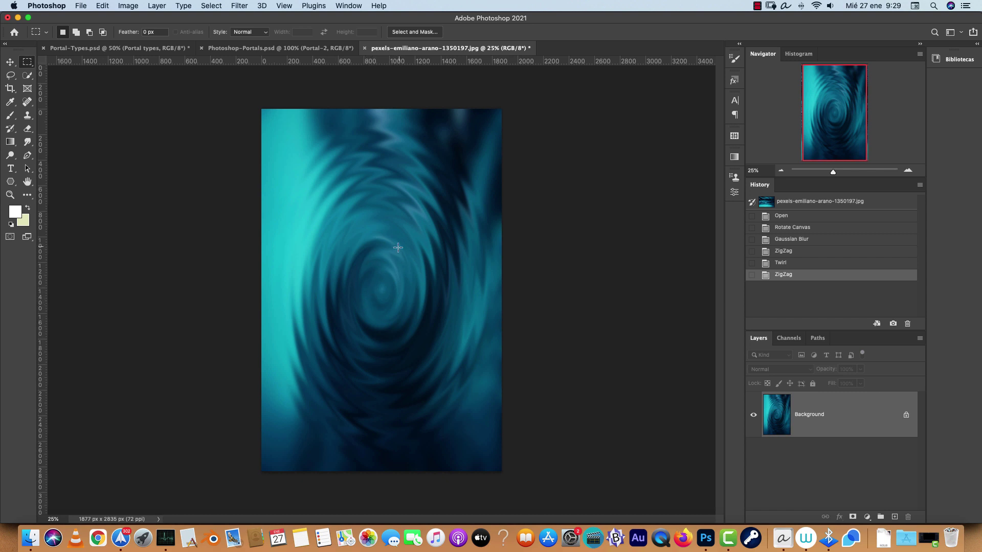
Duplicate the background layer and open the copy in the Filter Gallery with the two extra Texturizer effects removed
{"action": "key", "text": "super+j"}
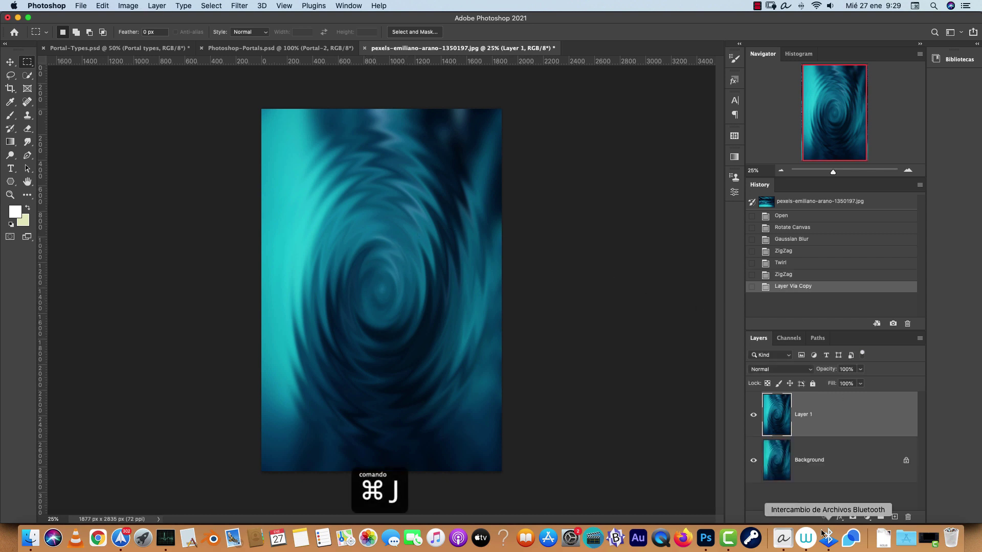
{"action": "left_click", "coordinate": [241, 7]}
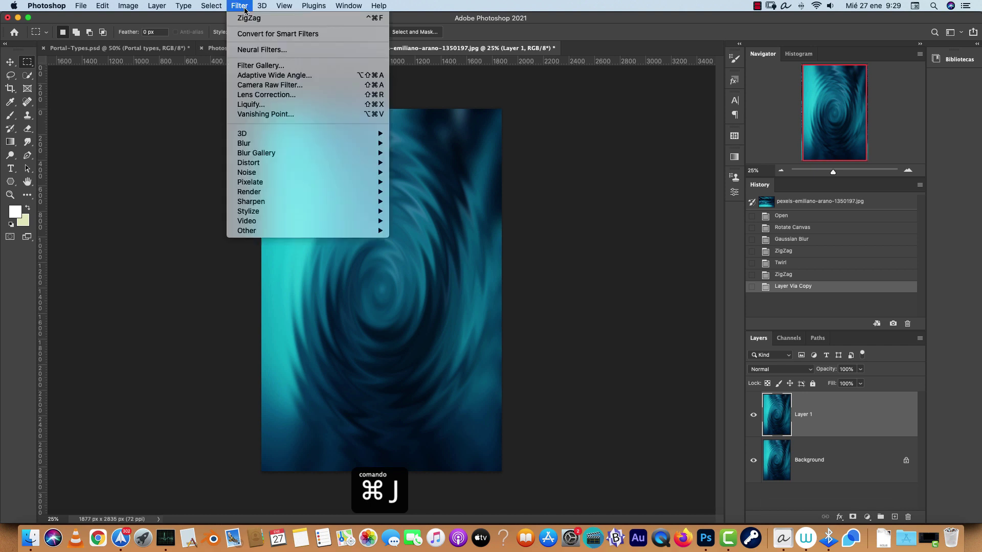
{"action": "left_click", "coordinate": [272, 66]}
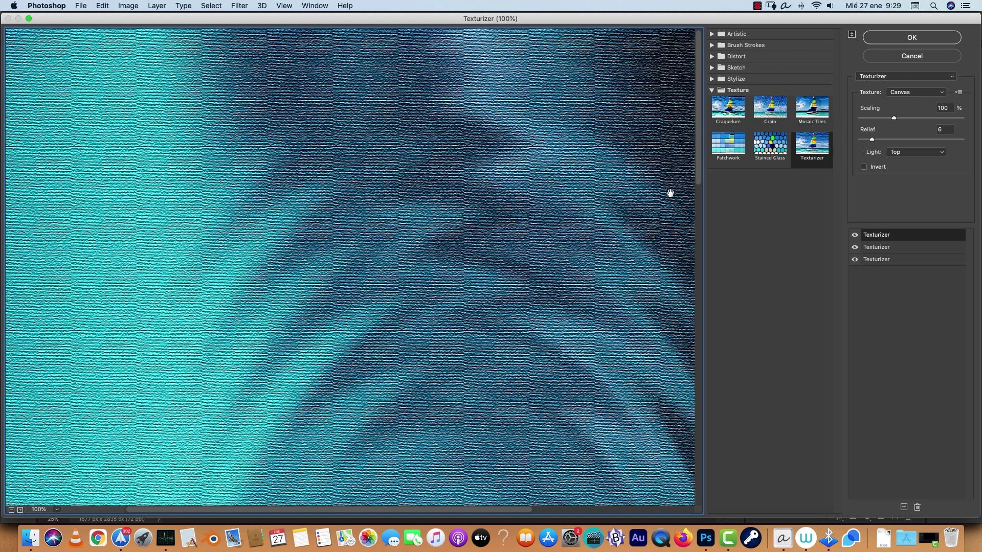
{"action": "left_click", "coordinate": [12, 510]}
{"action": "left_click", "coordinate": [13, 509]}
{"action": "left_click", "coordinate": [12, 510]}
{"action": "left_click", "coordinate": [13, 510]}
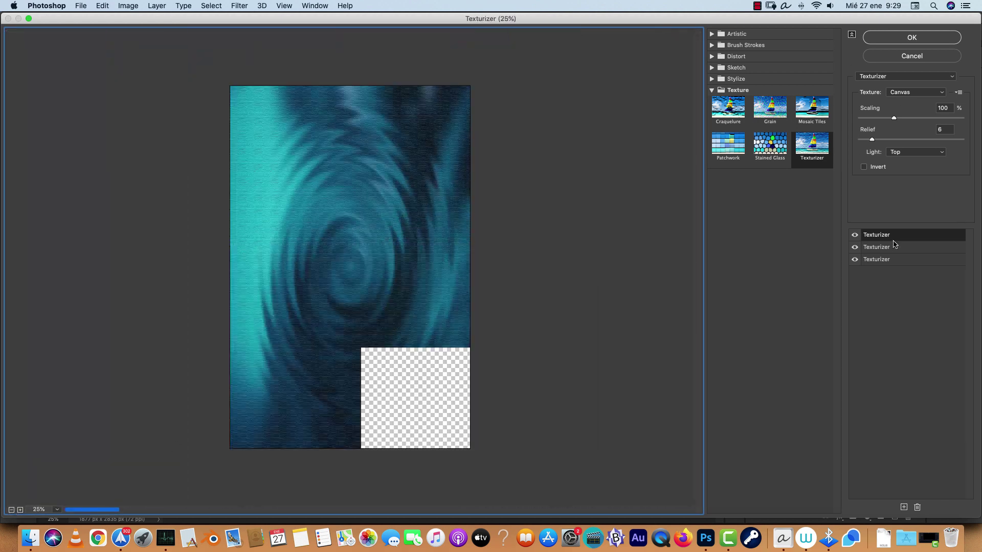
{"action": "left_click", "coordinate": [917, 508]}
{"action": "left_click", "coordinate": [917, 507]}
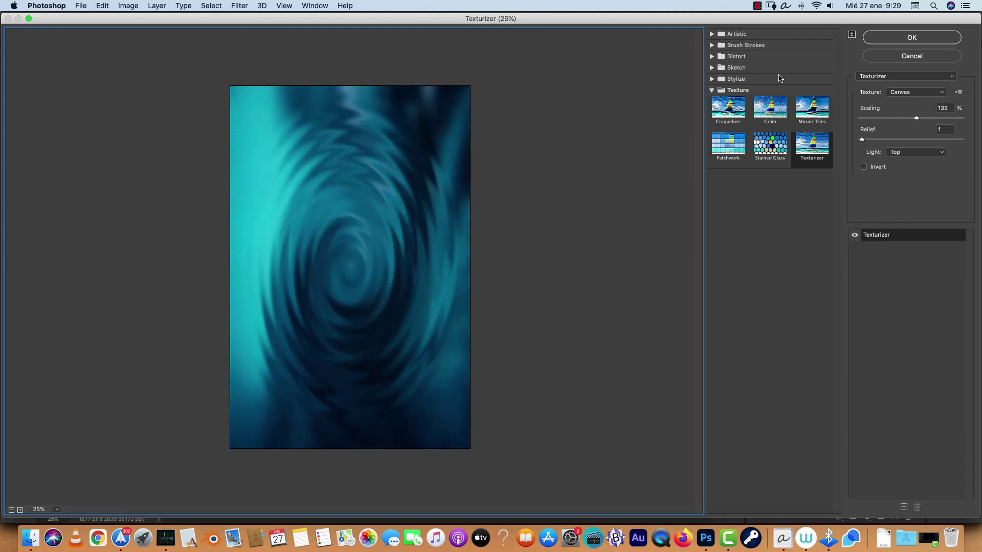
Apply the Chrome sketch filter to the duplicated layer with Detail 0 and Smoothness 10
{"action": "left_click", "coordinate": [712, 68]}
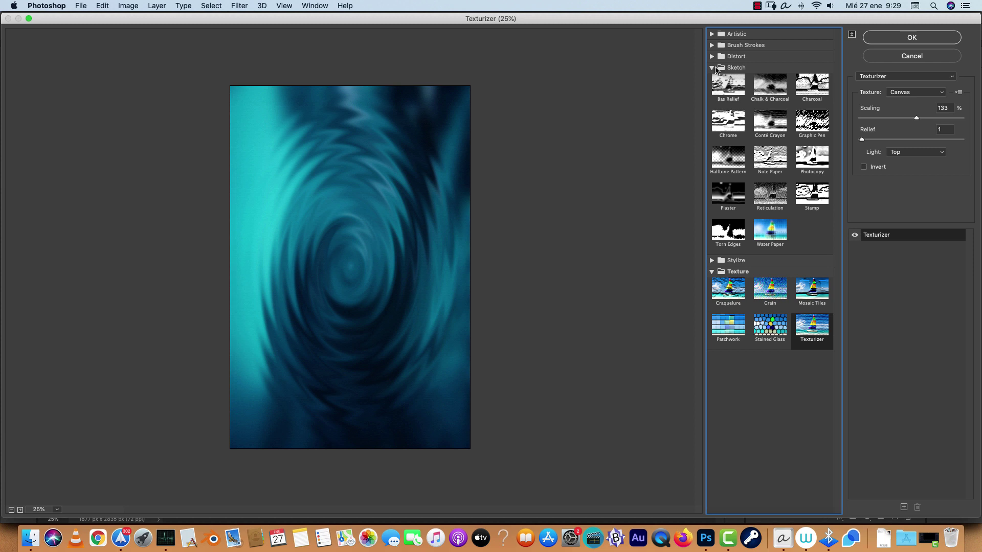
{"action": "left_click", "coordinate": [734, 122]}
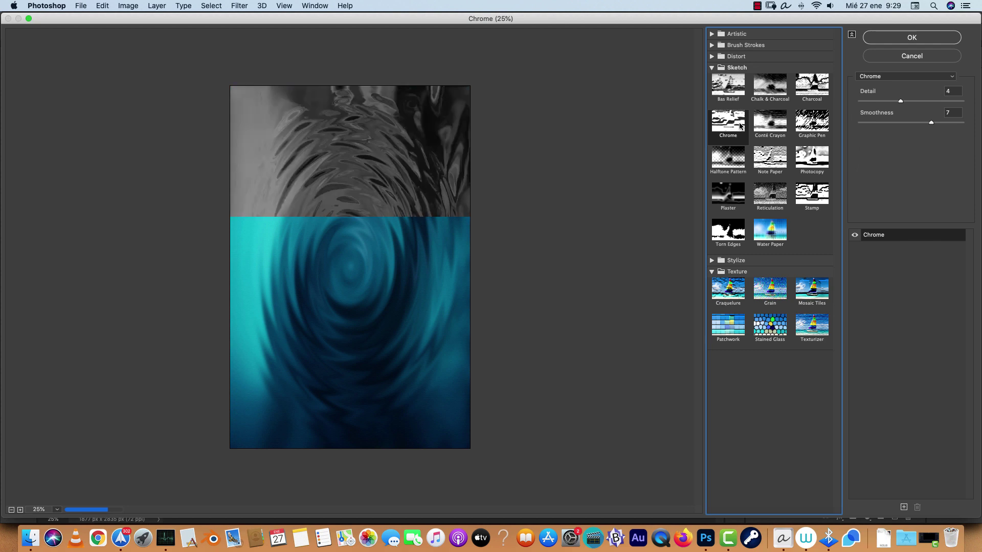
{"action": "left_click_drag", "start_coordinate": [900, 101], "coordinate": [854, 102]}
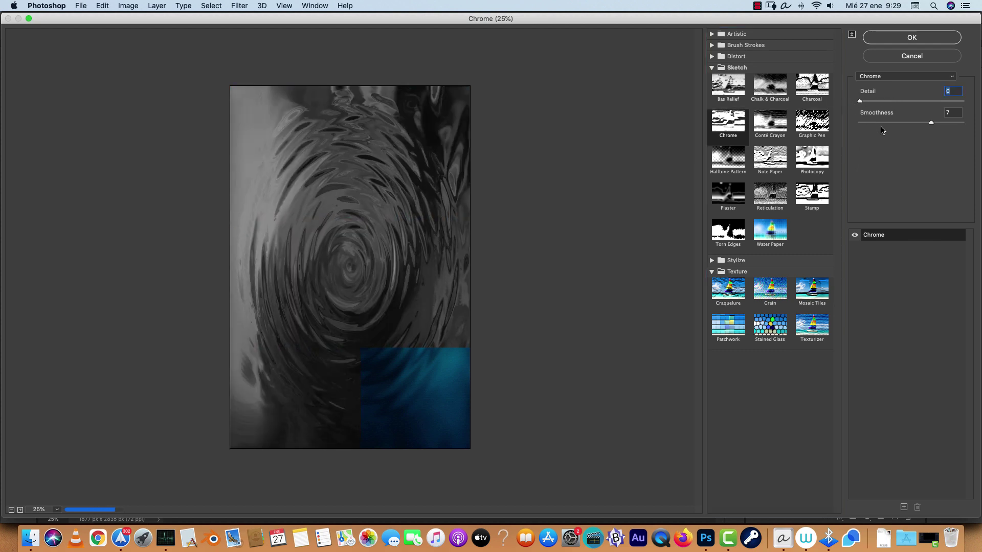
{"action": "left_click_drag", "start_coordinate": [931, 122], "coordinate": [979, 127]}
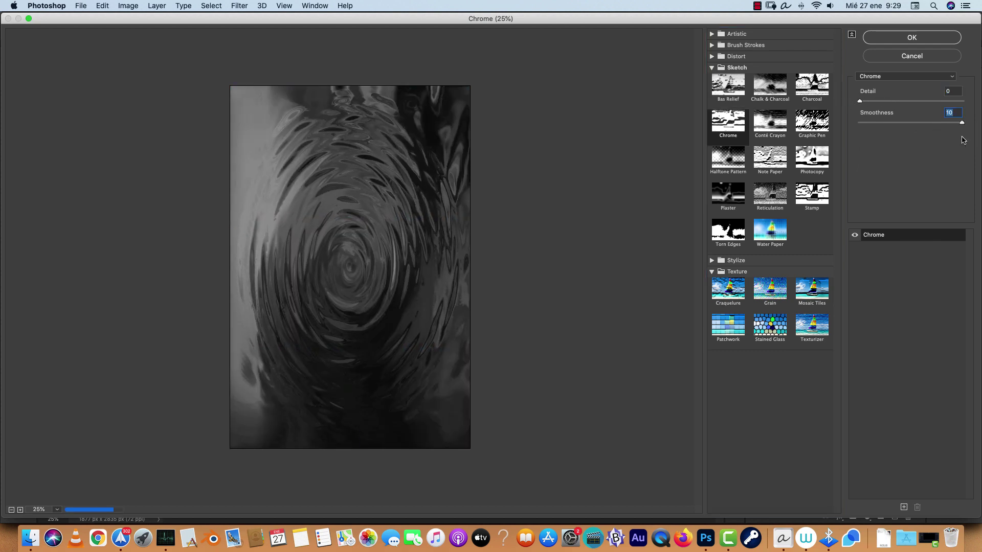
{"action": "key", "text": "Return"}
Give the chrome layer a brightening blend mode and adjust its tones with Curves
{"action": "left_click", "coordinate": [780, 370]}
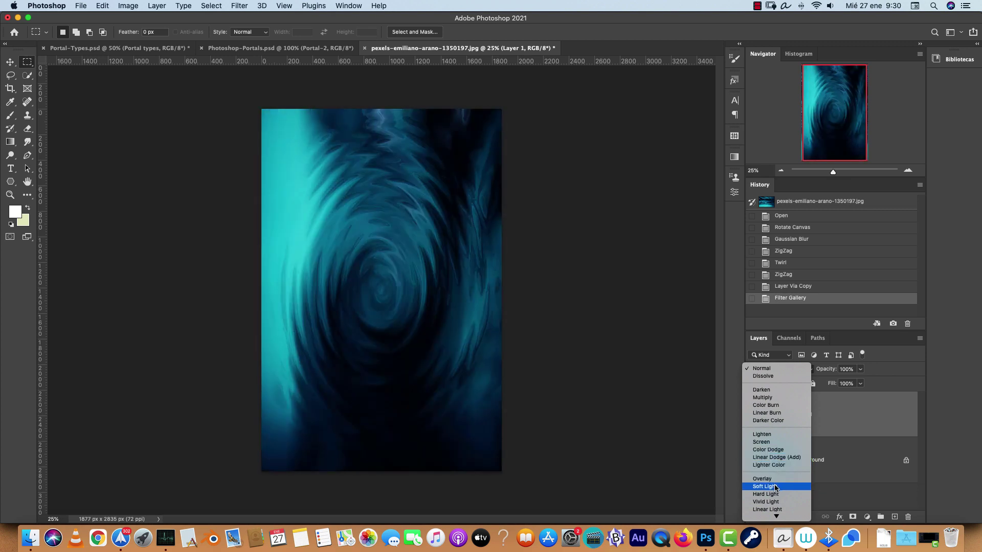
{"action": "left_click", "coordinate": [789, 444]}
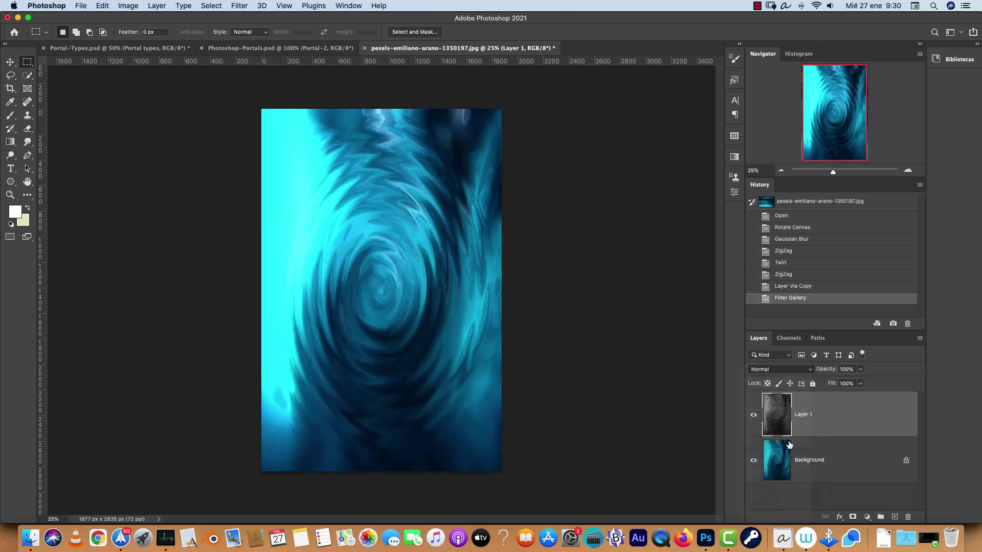
{"action": "key", "text": "super+m"}
{"action": "left_click_drag", "start_coordinate": [632, 249], "coordinate": [640, 279]}
{"action": "mouse_move", "coordinate": [679, 243]}
{"action": "left_mouse_down"}
{"action": "mouse_move", "coordinate": [680, 217]}
{"action": "mouse_move", "coordinate": [687, 232]}
{"action": "left_mouse_up"}
{"action": "left_click_drag", "start_coordinate": [721, 177], "coordinate": [642, 281]}
{"action": "left_click", "coordinate": [694, 244]}
Merge the layers, then cut the whole image and paste it on a new layer above shadow in Photoshop-Portals.psd
{"action": "key", "text": "super+x"}
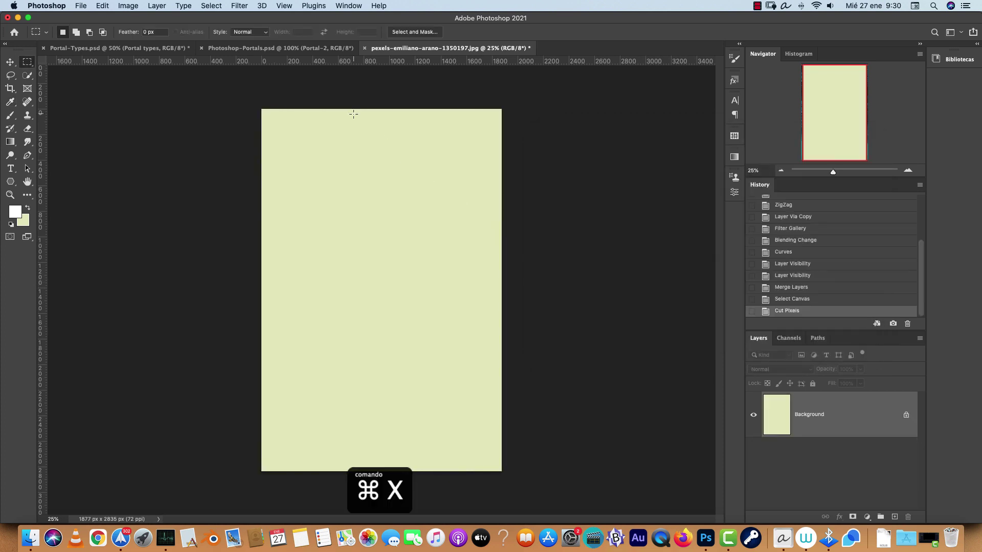
{"action": "left_click", "coordinate": [297, 48]}
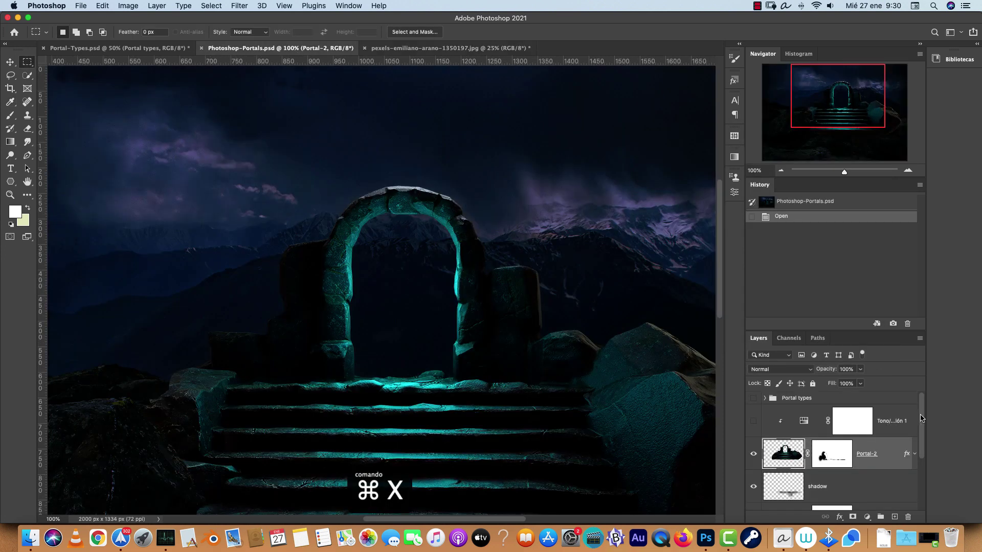
{"action": "scroll", "coordinate": [888, 440], "scroll_direction": "down", "scroll_amount": 4}
{"action": "left_click", "coordinate": [885, 464]}
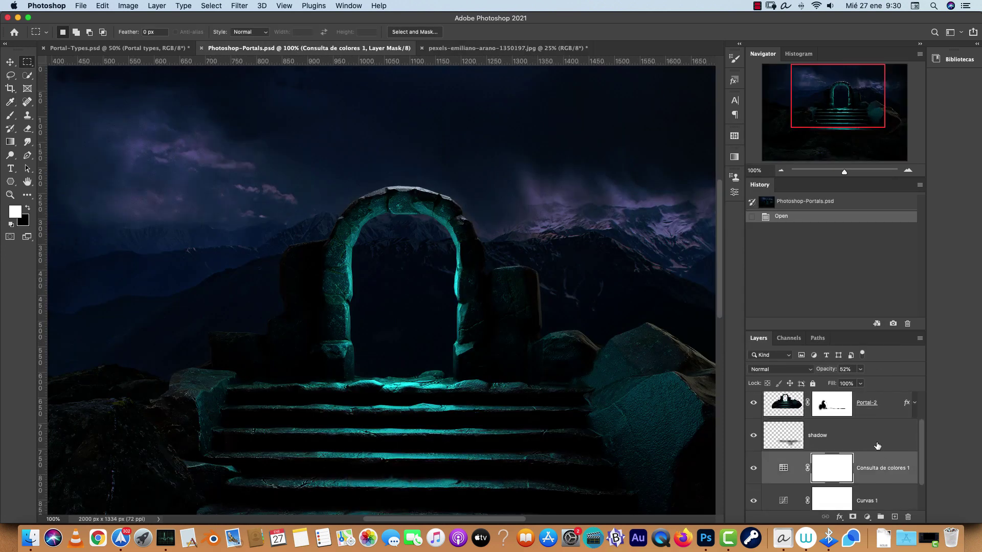
{"action": "left_click", "coordinate": [876, 445]}
{"action": "left_click", "coordinate": [894, 517]}
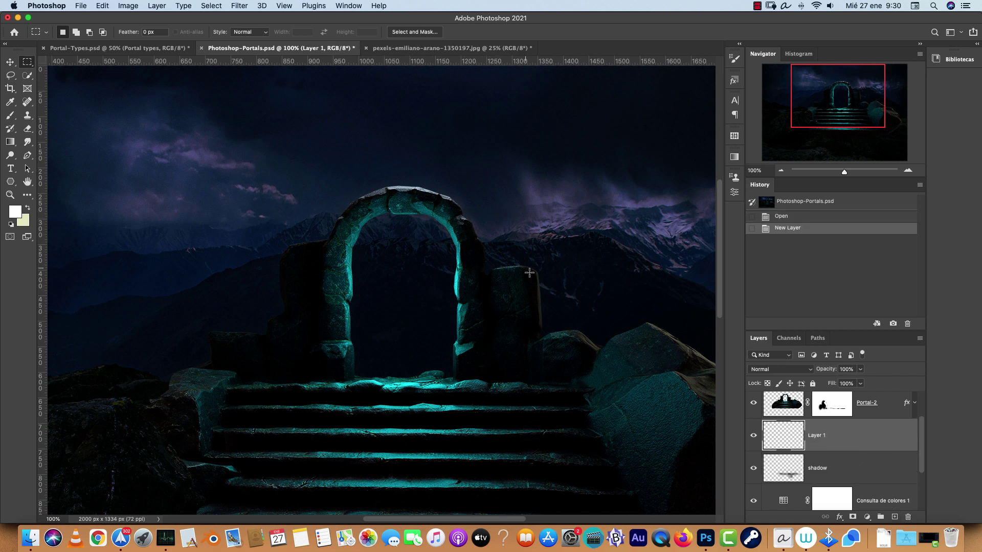
{"action": "key", "text": "super+v"}
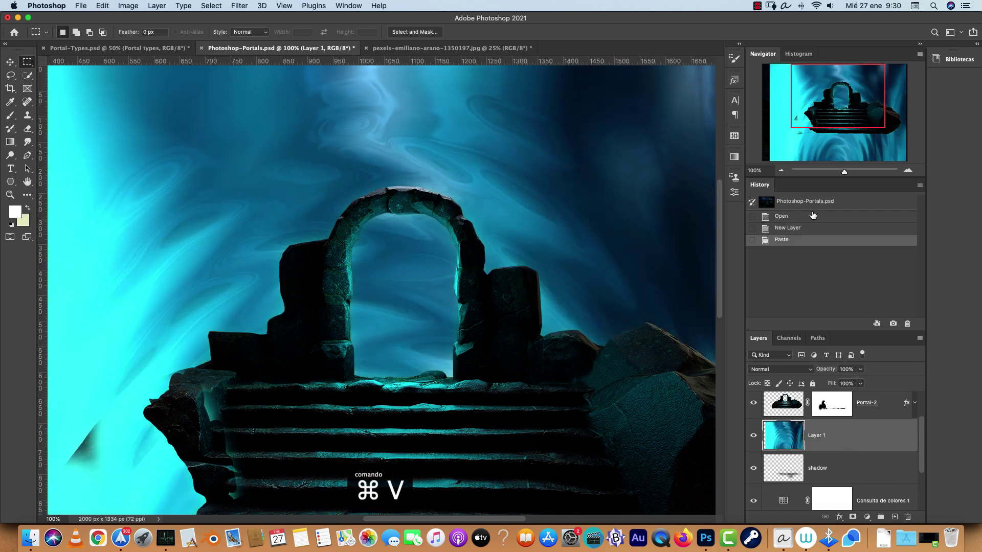
Scale the pasted swirl down to about 360 px wide and place it behind the opening of the stone arch
{"action": "left_click", "coordinate": [781, 171]}
{"action": "key", "text": "super+t"}
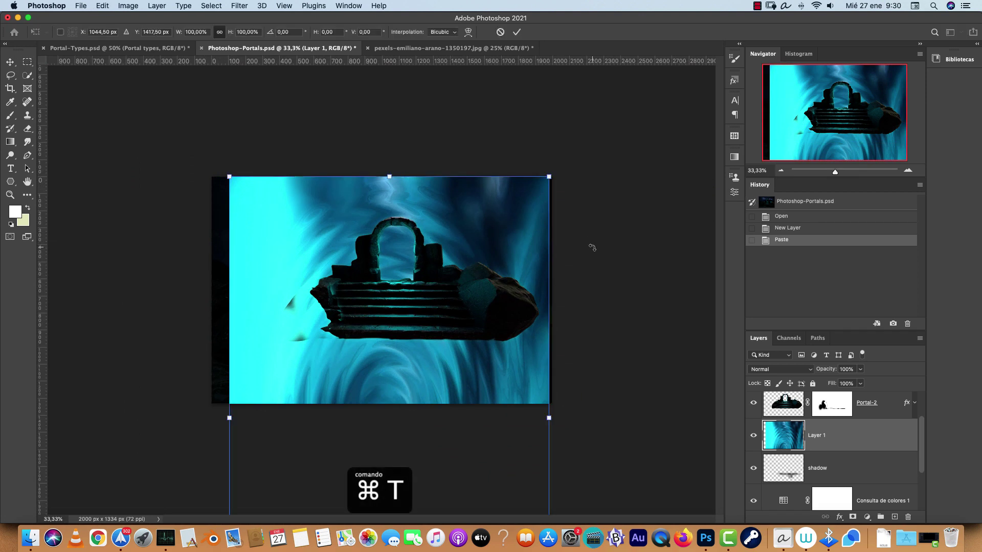
{"action": "left_click_drag", "start_coordinate": [549, 418], "coordinate": [303, 418]}
{"action": "left_click_drag", "start_coordinate": [271, 427], "coordinate": [404, 264]}
{"action": "left_click_drag", "start_coordinate": [436, 255], "coordinate": [418, 265]}
{"action": "key", "text": "Return"}
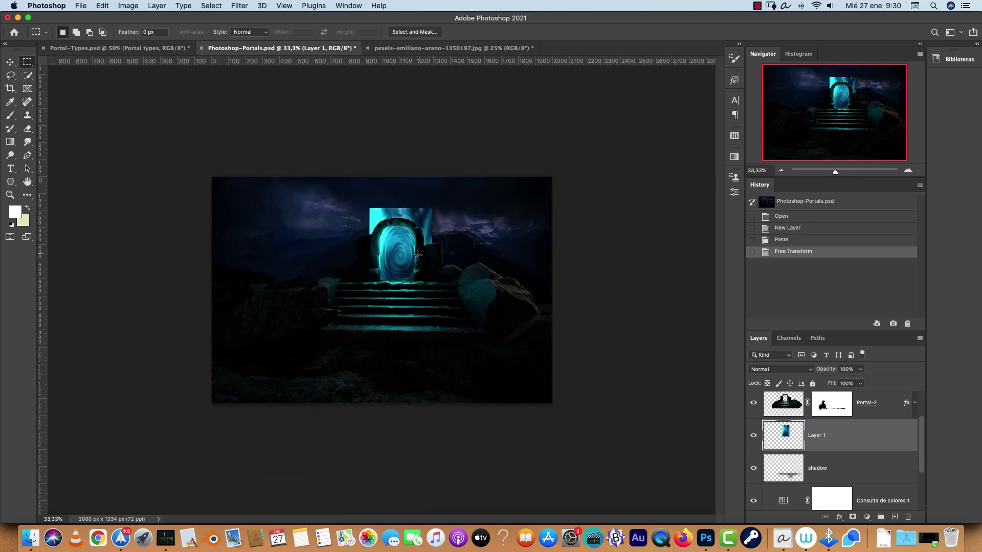
Add a layer mask to the swirl layer and outline the arch opening with the Lasso tool along the stones
{"action": "left_click", "coordinate": [852, 517]}
{"action": "key", "text": "super+1"}
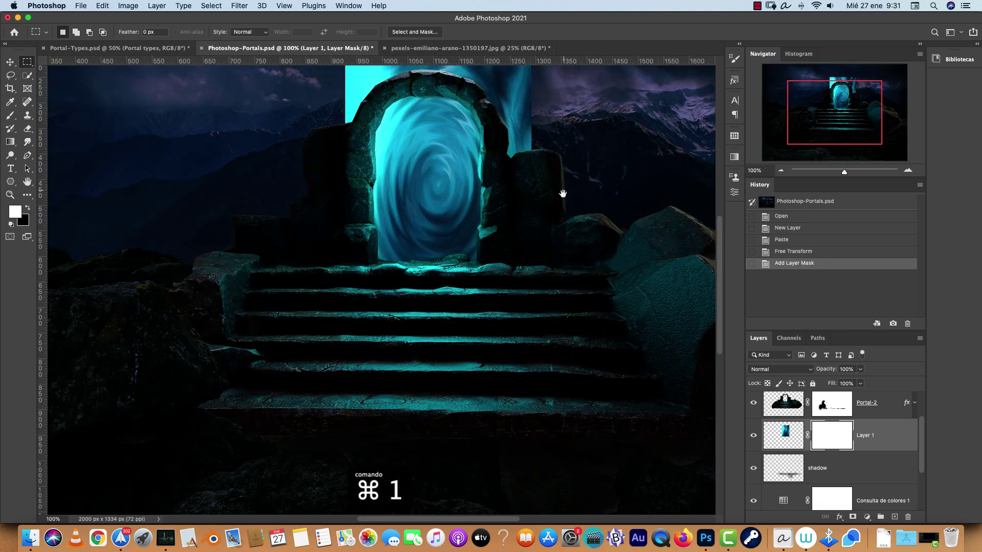
{"action": "scroll", "coordinate": [354, 255], "scroll_direction": "up", "scroll_amount": 4}
{"action": "scroll", "coordinate": [354, 256], "scroll_direction": "right", "scroll_amount": 2}
{"action": "left_click", "coordinate": [11, 75]}
{"action": "mouse_move", "coordinate": [339, 213]}
{"action": "left_mouse_down"}
{"action": "mouse_move", "coordinate": [312, 283]}
{"action": "mouse_move", "coordinate": [321, 364]}
{"action": "left_mouse_up"}
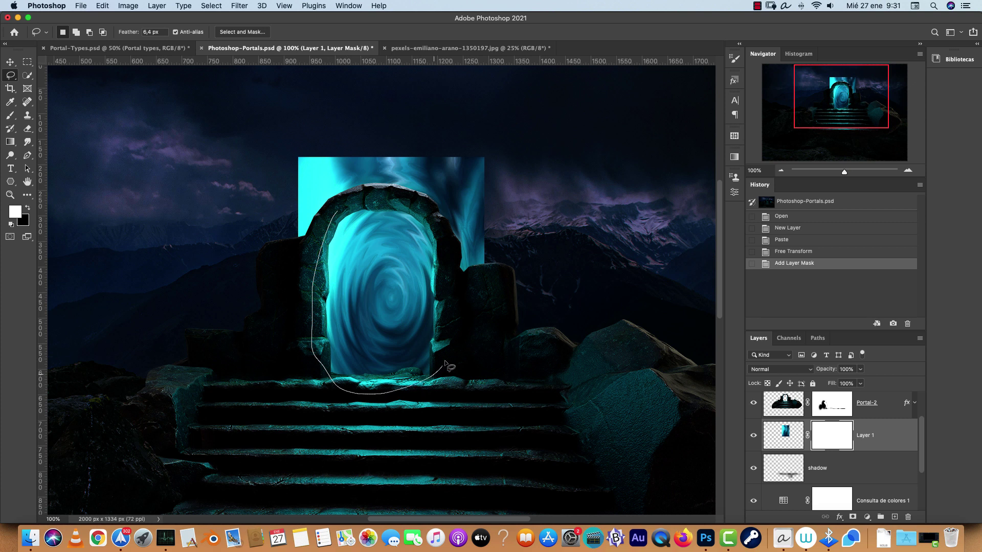
{"action": "left_click_drag", "start_coordinate": [442, 254], "coordinate": [339, 213]}
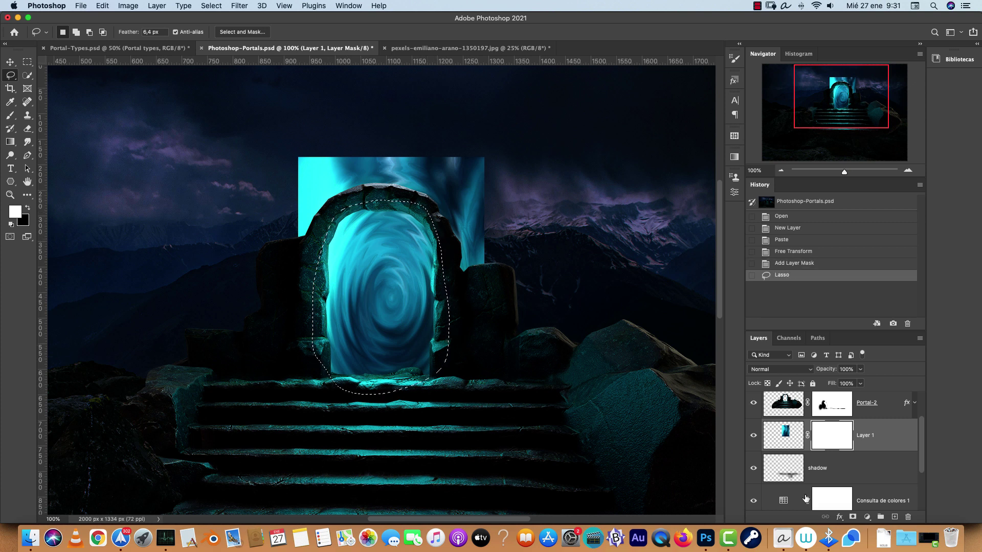
Invert the lasso selection, fill the mask with black to hide the swirl outside the arch, and deselect
{"action": "key", "text": "super+shift+i"}
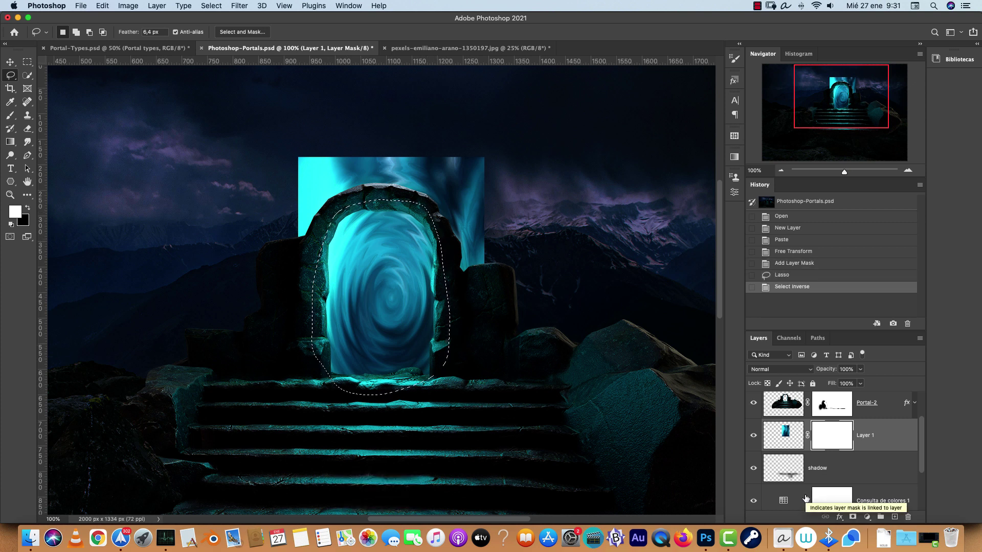
{"action": "key", "text": "x"}
{"action": "key", "text": "alt+BackSpace"}
{"action": "key", "text": "super+d"}
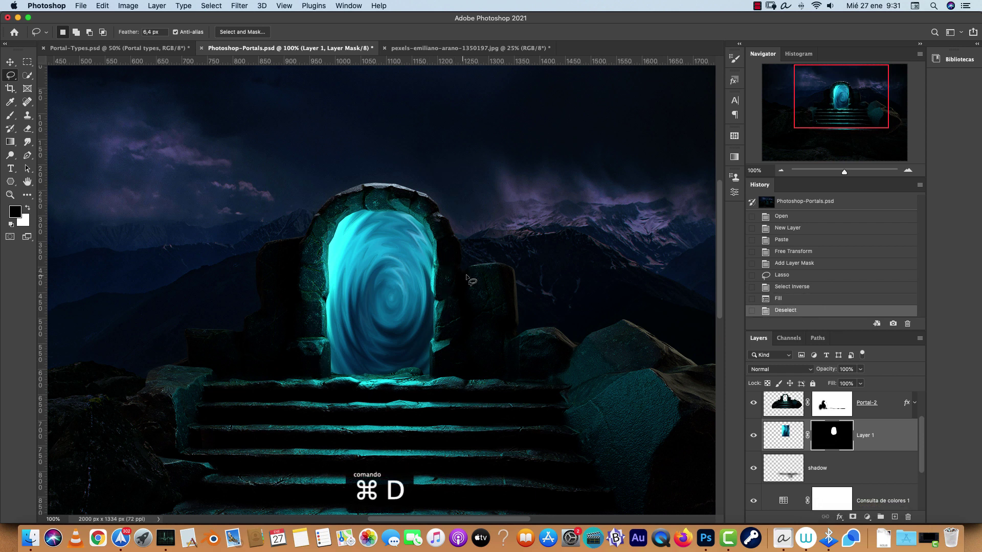
Unlink the mask from the swirl layer and shift only the swirl image slightly to the right inside the arch
{"action": "left_click", "coordinate": [807, 438]}
{"action": "left_click", "coordinate": [783, 435]}
{"action": "key", "text": "v"}
{"action": "left_click_drag", "start_coordinate": [416, 297], "coordinate": [429, 300]}
{"action": "left_click", "coordinate": [781, 170]}
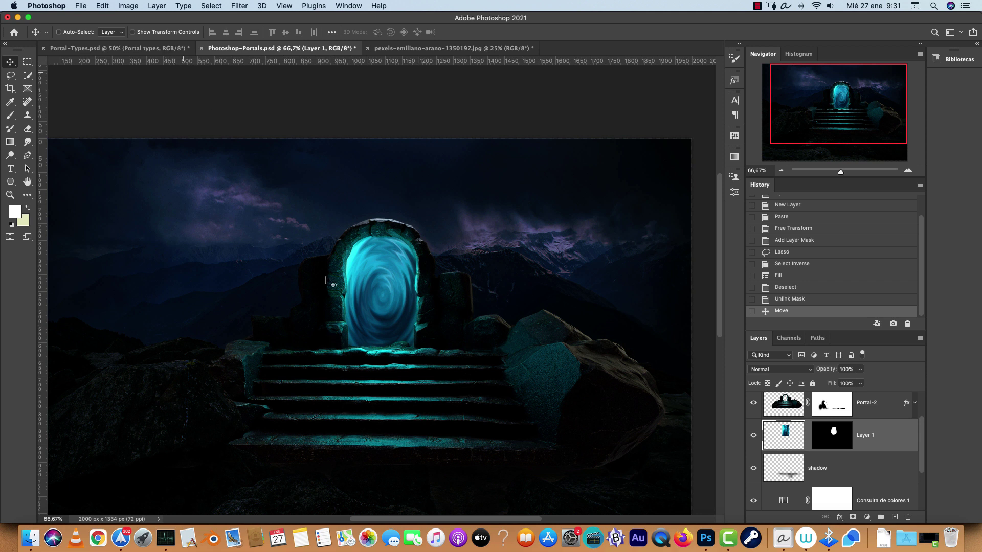
Check the finished example in Portal-Types.psd, then add a layer named backlight below the swirl layer in Photoshop-Portals.psd with Screen blending
{"action": "left_click", "coordinate": [120, 48]}
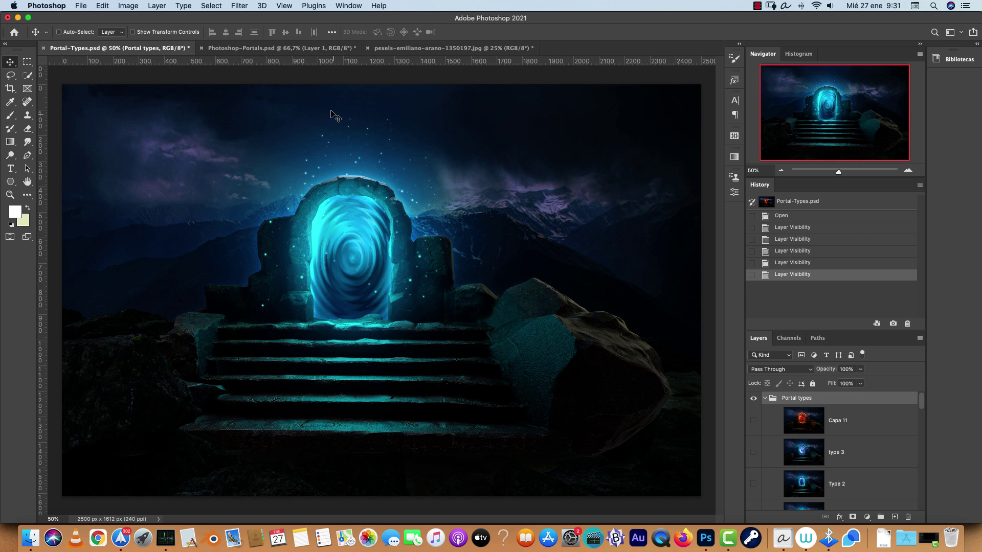
{"action": "left_click", "coordinate": [278, 48]}
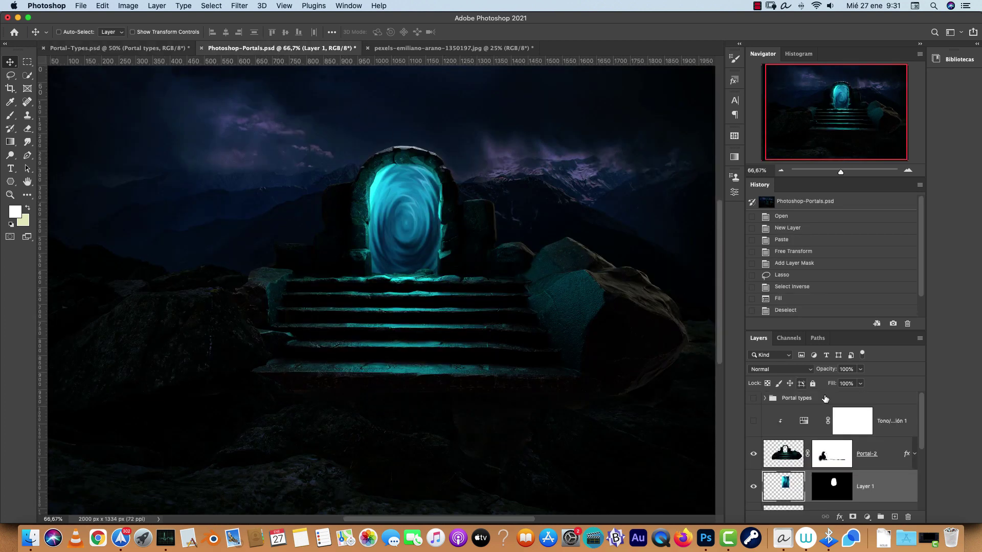
{"action": "scroll", "coordinate": [889, 450], "scroll_direction": "down", "scroll_amount": 2}
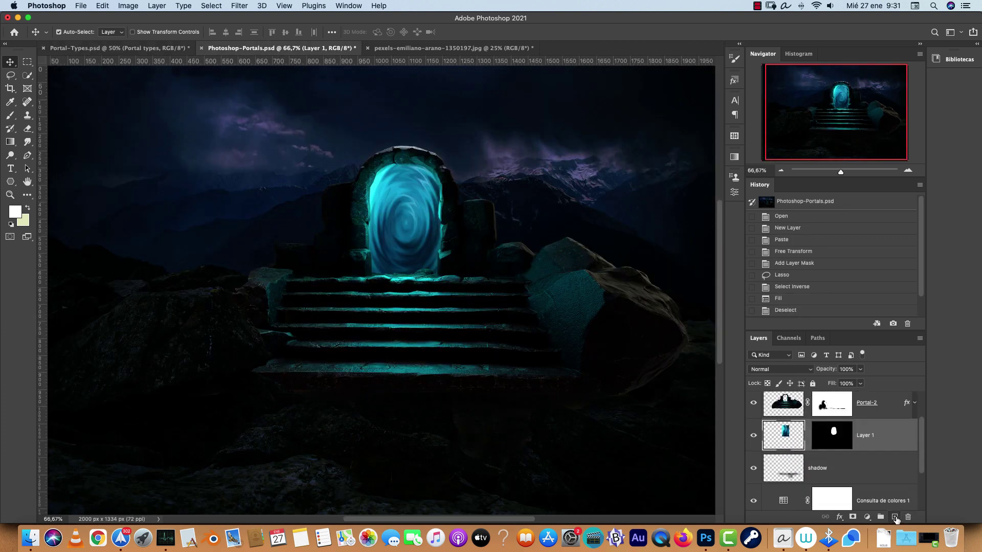
{"action": "left_click", "coordinate": [894, 518], "text": "super"}
{"action": "type", "text": "backlight"}
{"action": "key", "text": "Return"}
{"action": "key", "text": "b"}
{"action": "scroll", "coordinate": [460, 245], "scroll_direction": "up", "scroll_amount": 3}
{"action": "scroll", "coordinate": [460, 245], "scroll_direction": "right", "scroll_amount": 1}
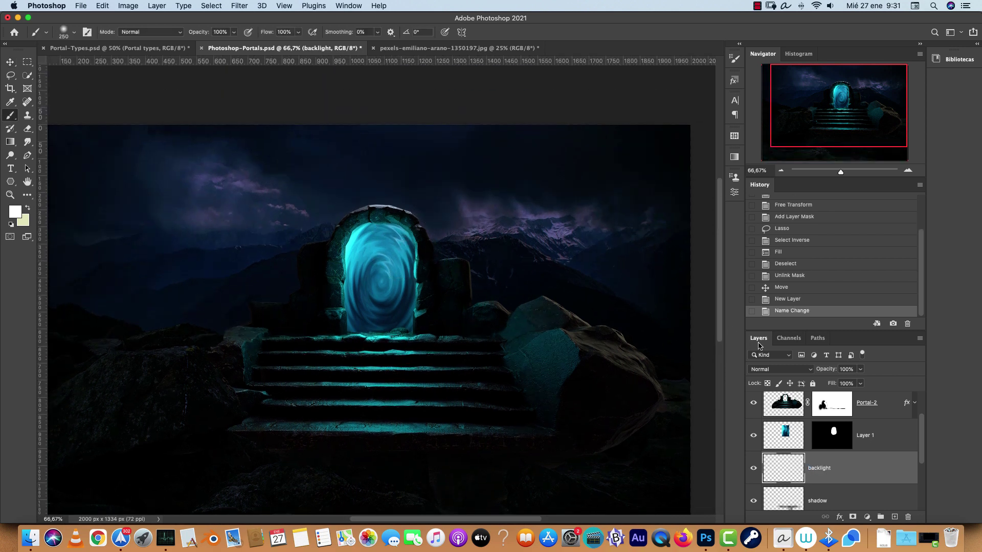
{"action": "left_click", "coordinate": [787, 369]}
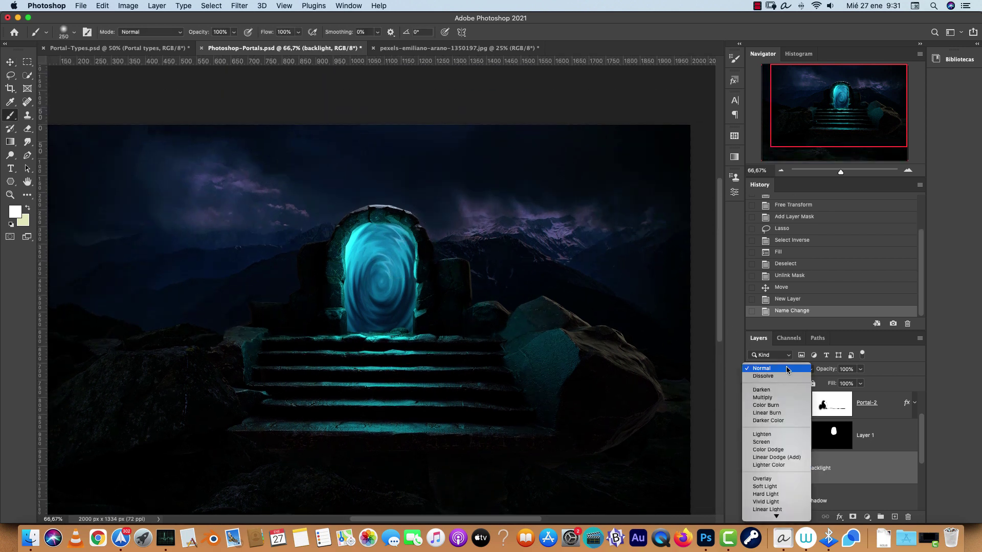
{"action": "left_click", "coordinate": [772, 445]}
Try one large soft brush dab in dark navy blue over the portal on the backlight layer, then undo it
{"action": "left_click", "coordinate": [17, 211]}
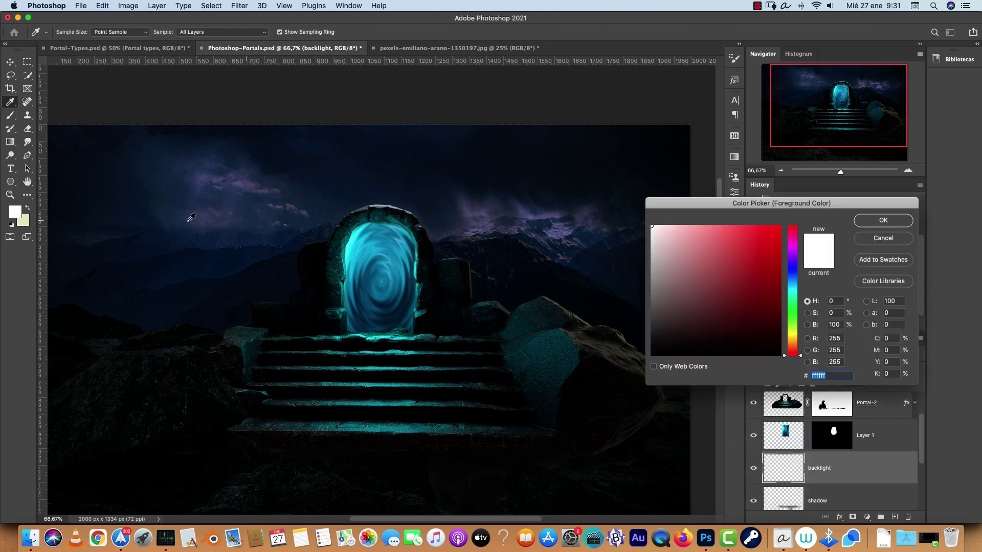
{"action": "left_click_drag", "start_coordinate": [792, 289], "coordinate": [793, 276]}
{"action": "left_click", "coordinate": [762, 321]}
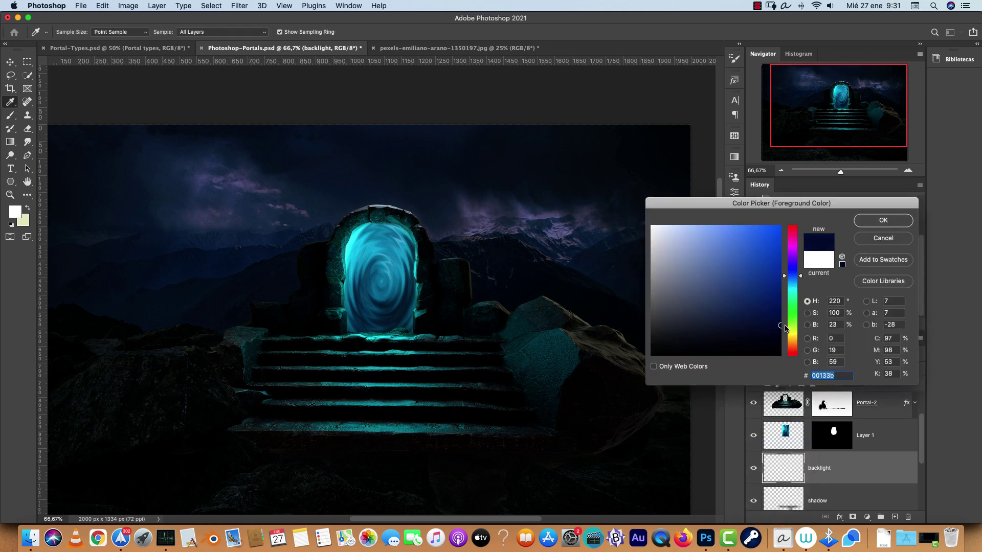
{"action": "left_click", "coordinate": [883, 220]}
{"action": "left_click", "coordinate": [380, 274]}
{"action": "key", "text": "super+z"}
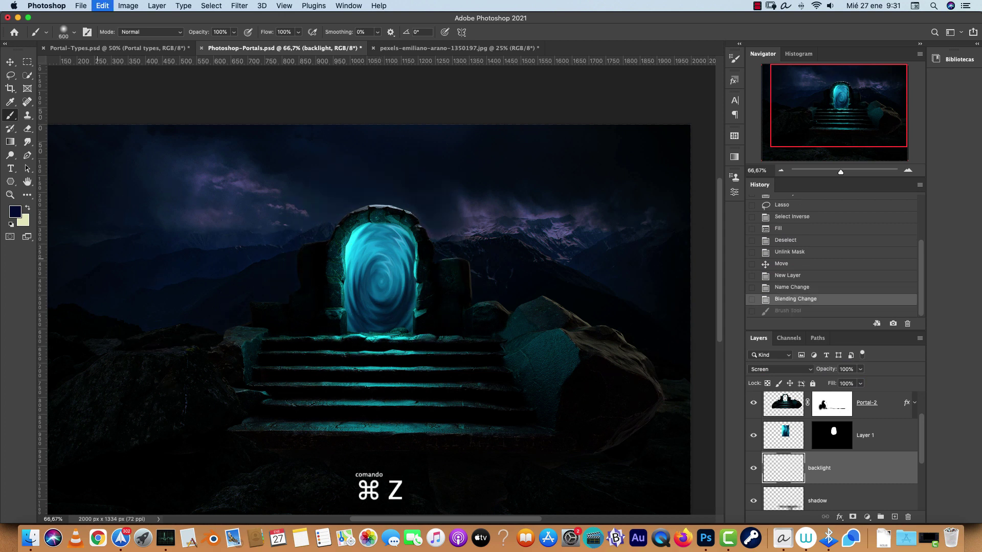
Set the foreground colour to a dark teal based on a colour sampled from the portal swirl
{"action": "left_click", "coordinate": [15, 212]}
{"action": "left_click_drag", "start_coordinate": [739, 327], "coordinate": [766, 301]}
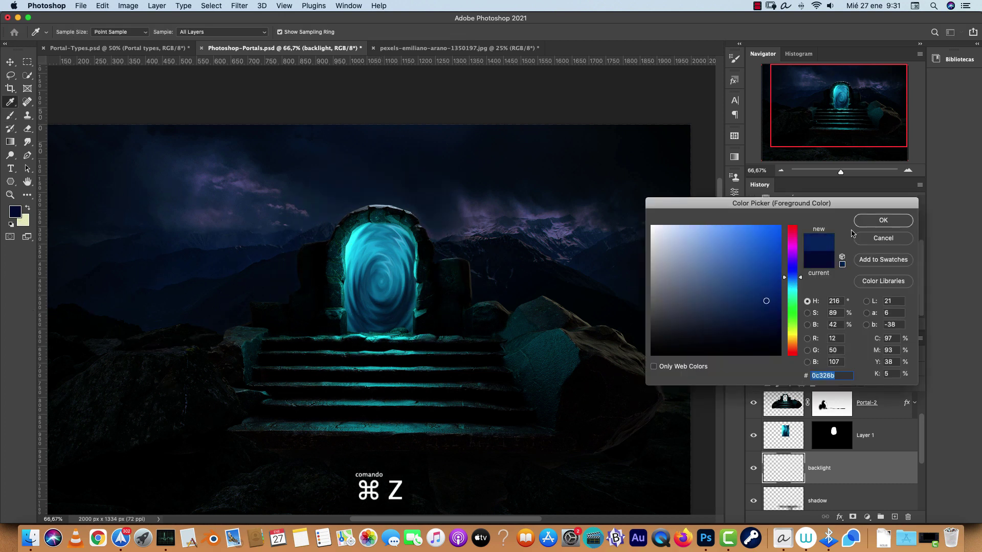
{"action": "left_click", "coordinate": [404, 275]}
{"action": "left_click_drag", "start_coordinate": [778, 302], "coordinate": [782, 305]}
{"action": "left_click", "coordinate": [876, 227]}
Paint a soft teal glow centred behind the arch on the backlight layer with a 600 px and an 800 px brush dab
{"action": "key", "text": "b"}
{"action": "left_click", "coordinate": [389, 271]}
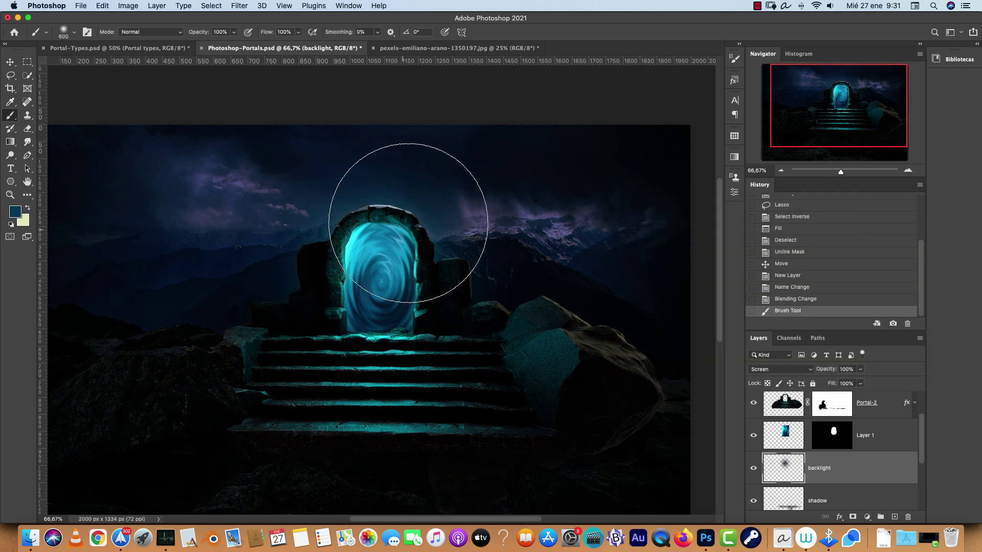
{"action": "key", "text": "bracketright"}
{"action": "key", "text": "bracketright"}
{"action": "left_click", "coordinate": [378, 267]}
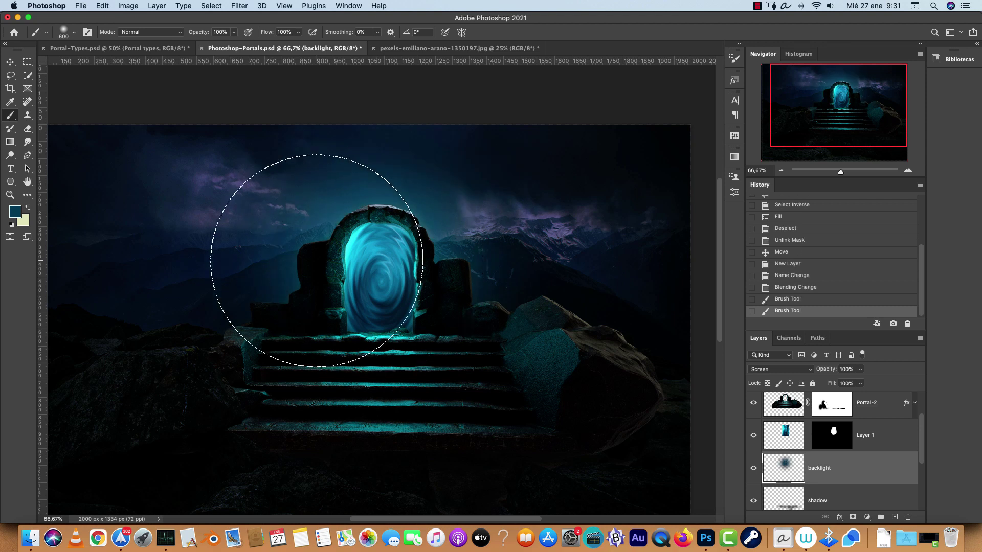
Undo the last dab on the backlight layer and paint a 600 px dab centred on the portal instead
{"action": "key", "text": "super+z"}
{"action": "key", "text": "bracketleft"}
{"action": "key", "text": "bracketleft"}
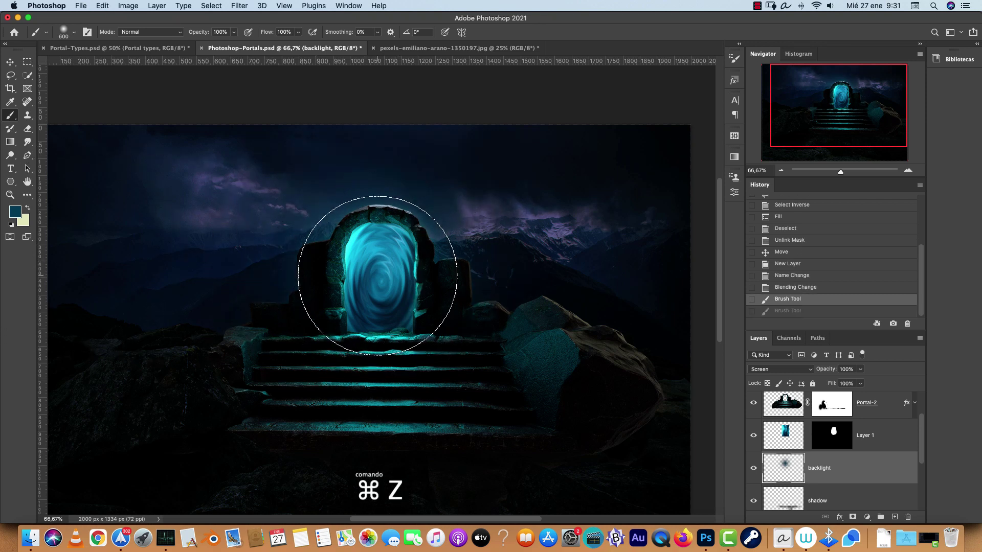
{"action": "left_click", "coordinate": [378, 276]}
Set the foreground colour to a brighter, lighter blue than the current dark teal
{"action": "left_click", "coordinate": [15, 211]}
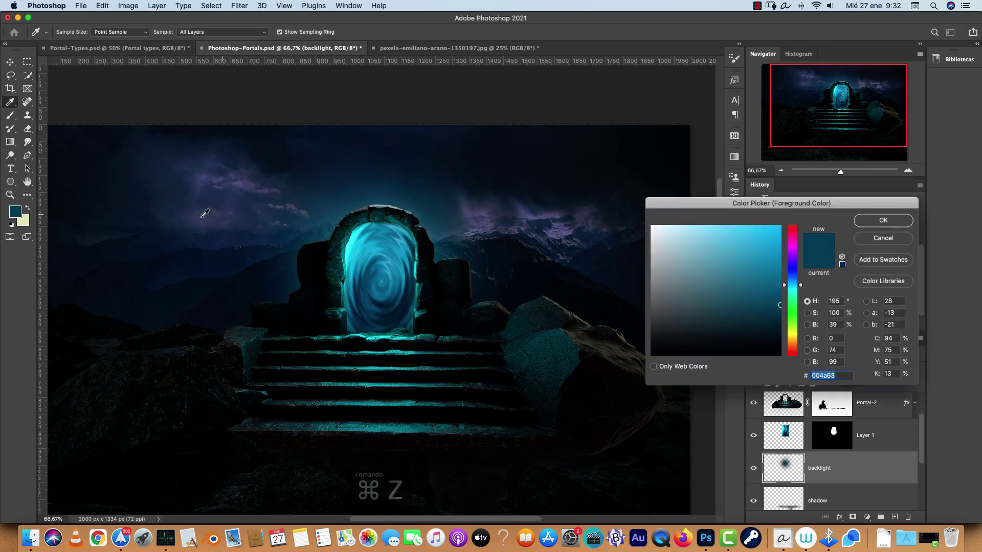
{"action": "left_click", "coordinate": [762, 258]}
{"action": "left_click", "coordinate": [883, 219]}
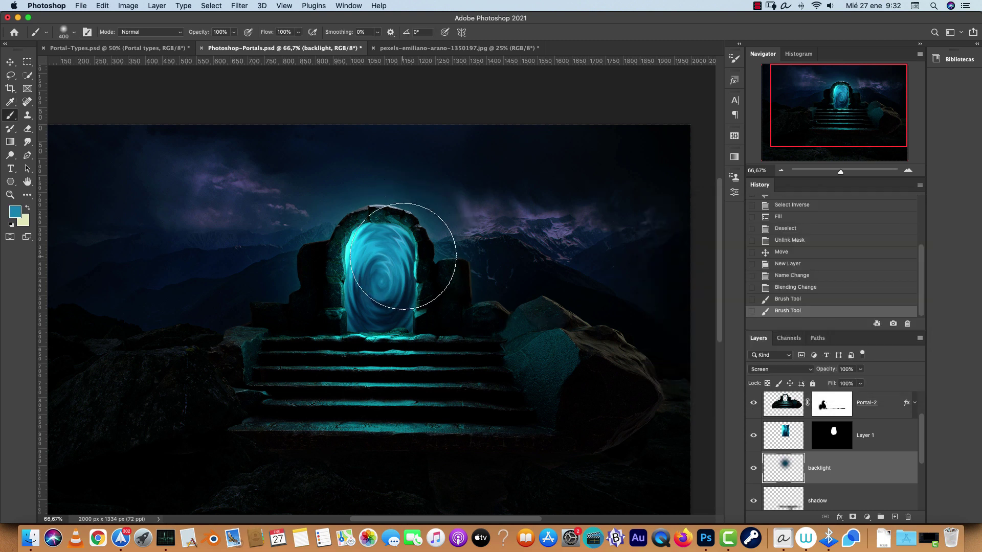
Paint several 400 px soft dabs around the arch on the backlight layer and compare the image with that layer hidden and shown
{"action": "mouse_move", "coordinate": [369, 254]}
{"action": "left_mouse_down"}
{"action": "mouse_move", "coordinate": [357, 243]}
{"action": "mouse_move", "coordinate": [402, 244]}
{"action": "mouse_move", "coordinate": [400, 267]}
{"action": "left_mouse_up"}
{"action": "left_click", "coordinate": [411, 269]}
{"action": "left_click", "coordinate": [332, 300]}
{"action": "key", "text": "bracketright"}
{"action": "left_click", "coordinate": [420, 303]}
{"action": "left_click", "coordinate": [753, 469]}
{"action": "left_click", "coordinate": [753, 469]}
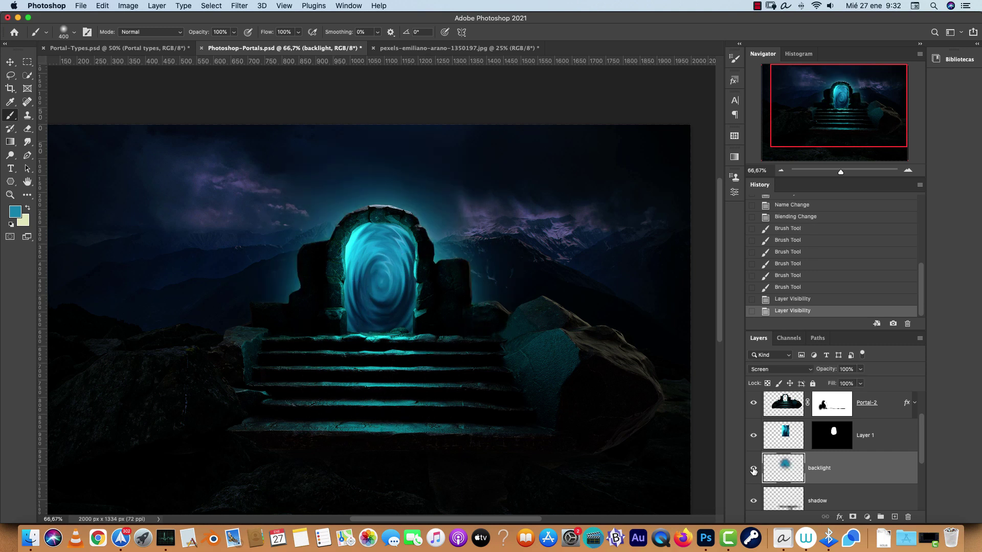
Try 50% opacity on Layer 1, the portal swirl, then restore it to 100%
{"action": "left_click", "coordinate": [867, 441]}
{"action": "left_click", "coordinate": [907, 170]}
{"action": "left_click", "coordinate": [908, 171]}
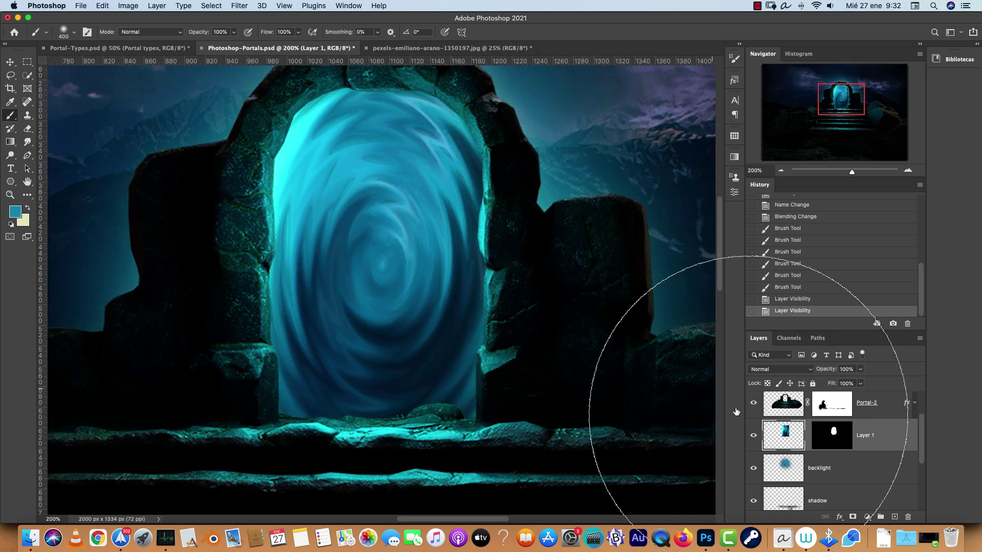
{"action": "left_click", "coordinate": [10, 62]}
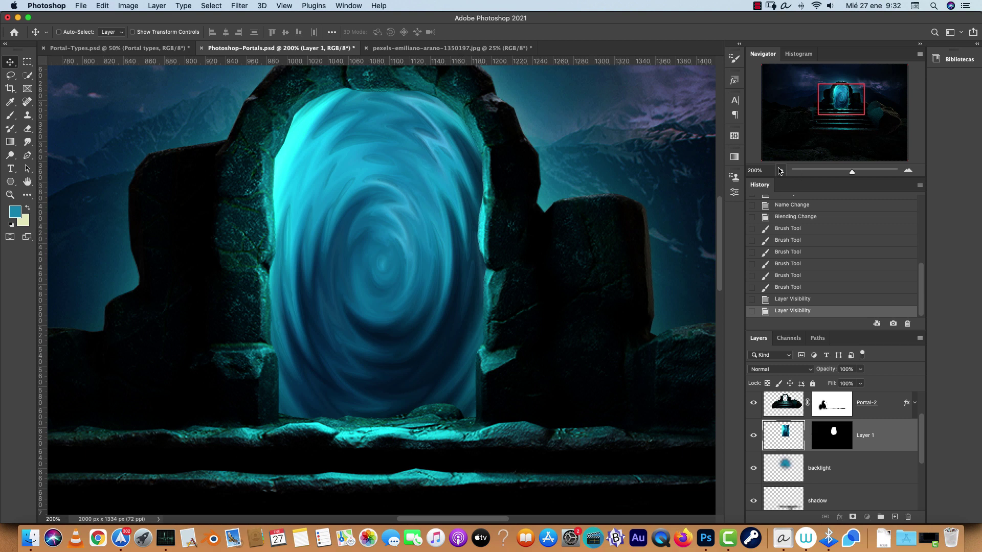
{"action": "left_click", "coordinate": [782, 172]}
{"action": "left_click", "coordinate": [860, 369]}
{"action": "left_click", "coordinate": [837, 383]}
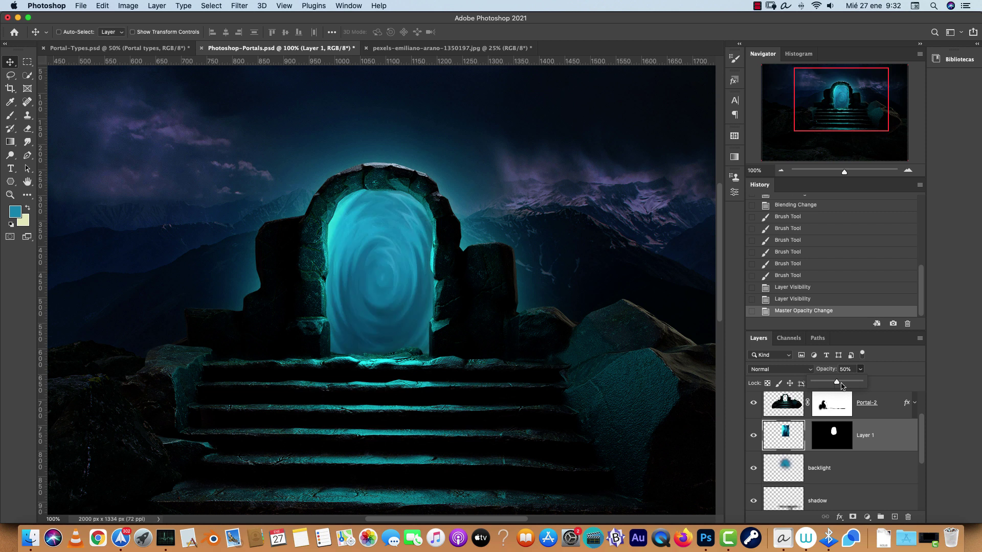
{"action": "left_click_drag", "start_coordinate": [839, 384], "coordinate": [865, 383]}
Set Layer 1's blending mode to Screen and compare the portal with the backlight layer hidden and shown
{"action": "left_click", "coordinate": [781, 370]}
{"action": "left_click", "coordinate": [772, 444]}
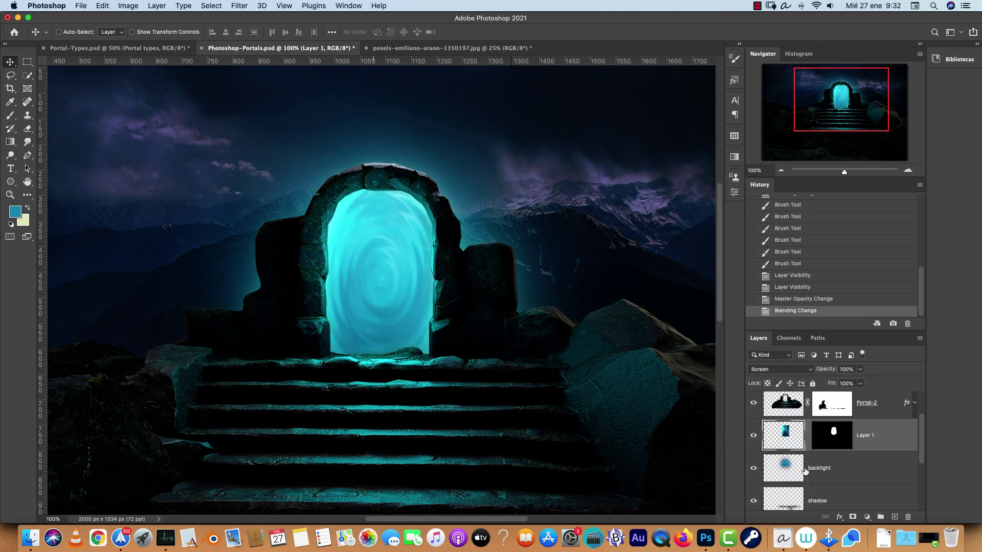
{"action": "left_click", "coordinate": [754, 469]}
{"action": "left_click", "coordinate": [754, 470]}
{"action": "left_click", "coordinate": [754, 469]}
{"action": "left_click", "coordinate": [754, 470]}
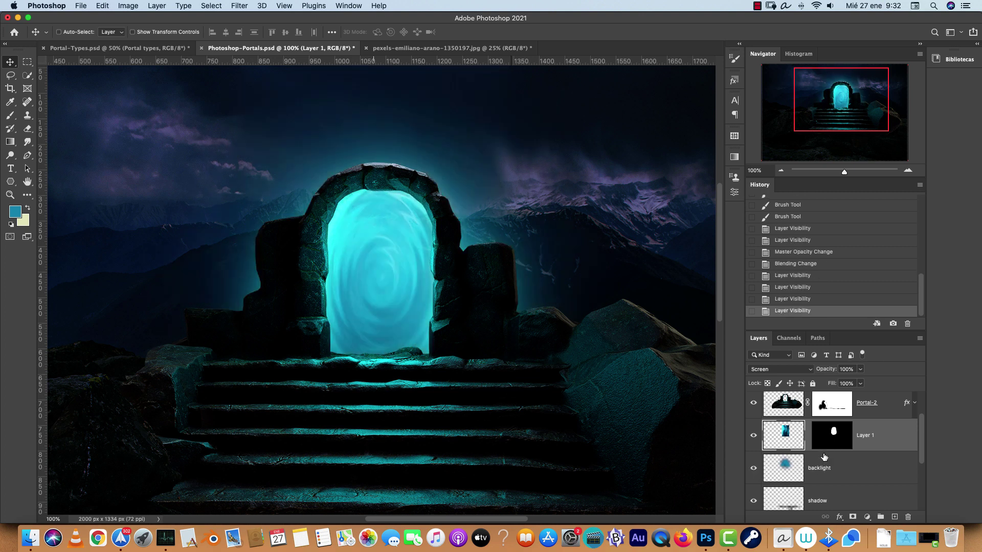
Copy Layer 1's mask onto the backlight layer and invert the copy to keep the glow out of the doorway
{"action": "left_click_drag", "start_coordinate": [833, 435], "coordinate": [830, 483]}
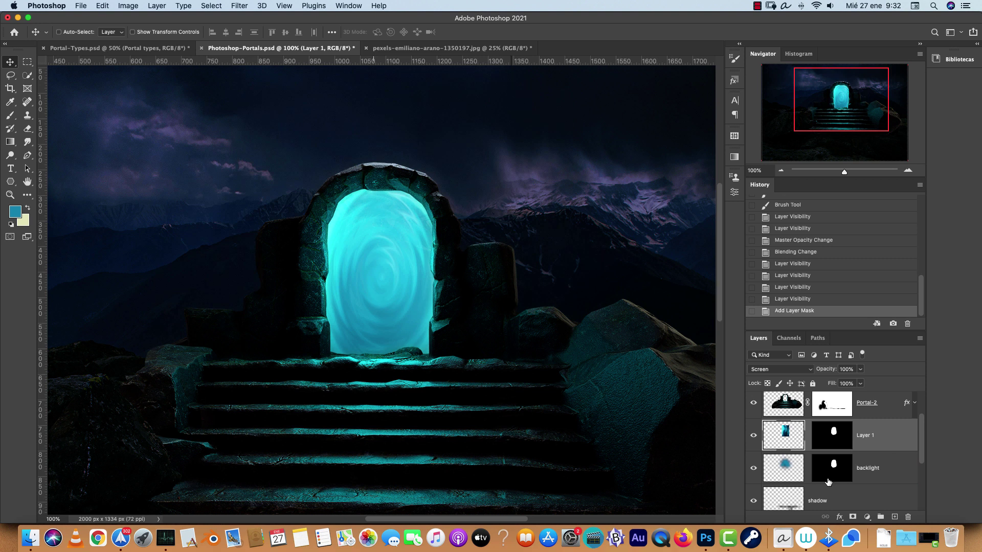
{"action": "left_click", "coordinate": [828, 481]}
{"action": "key", "text": "super+i"}
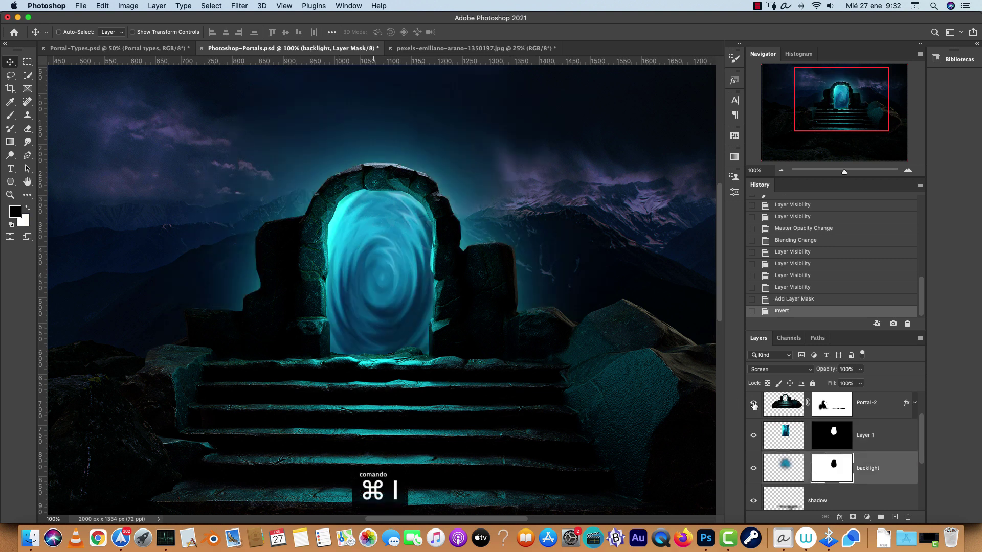
Check the backlight mask with Layer 1 hidden by switching the layer and its mask off and on, then show Layer 1 again
{"action": "left_click", "coordinate": [753, 435]}
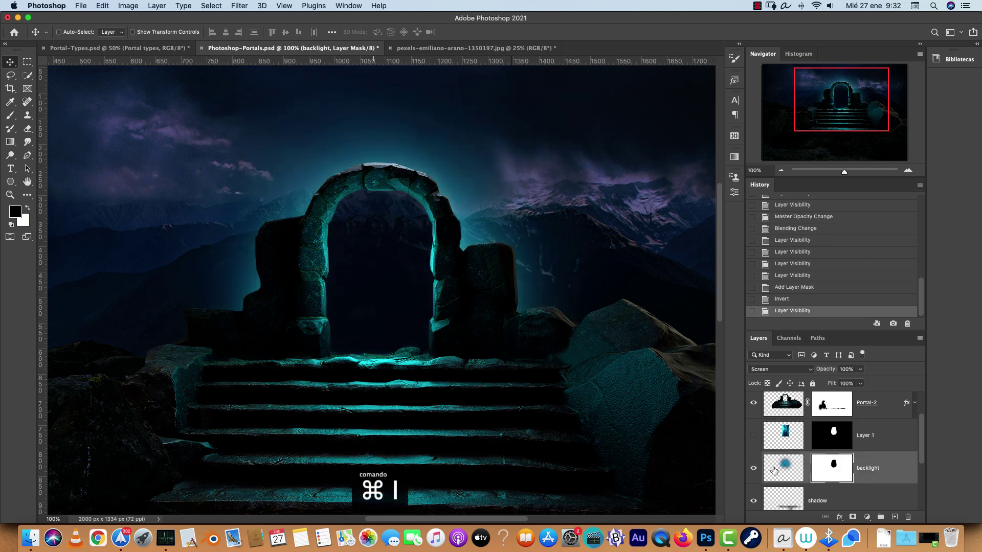
{"action": "left_click", "coordinate": [755, 469]}
{"action": "left_click", "coordinate": [754, 468]}
{"action": "left_click", "coordinate": [832, 468], "text": "shift"}
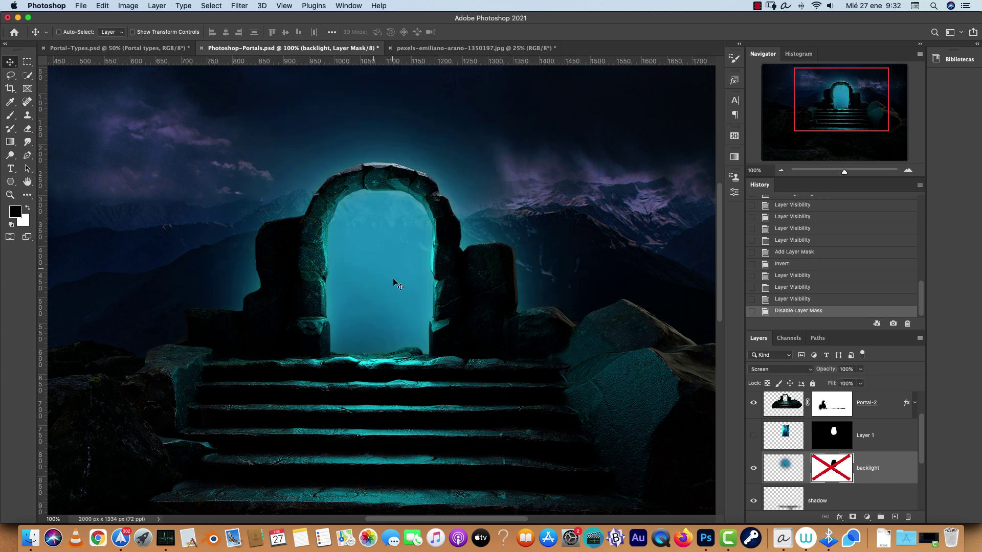
{"action": "left_click", "coordinate": [841, 468], "text": "shift"}
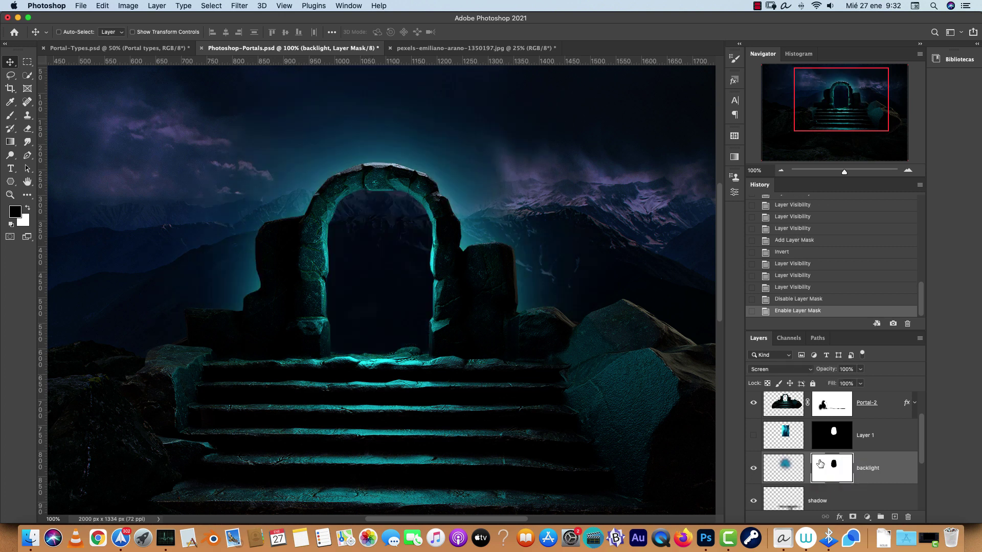
{"action": "left_click", "coordinate": [753, 435]}
Add a layer named front light above the hue/saturation adjustment layer and set its blending mode to Screen
{"action": "left_click_drag", "start_coordinate": [921, 423], "coordinate": [922, 404]}
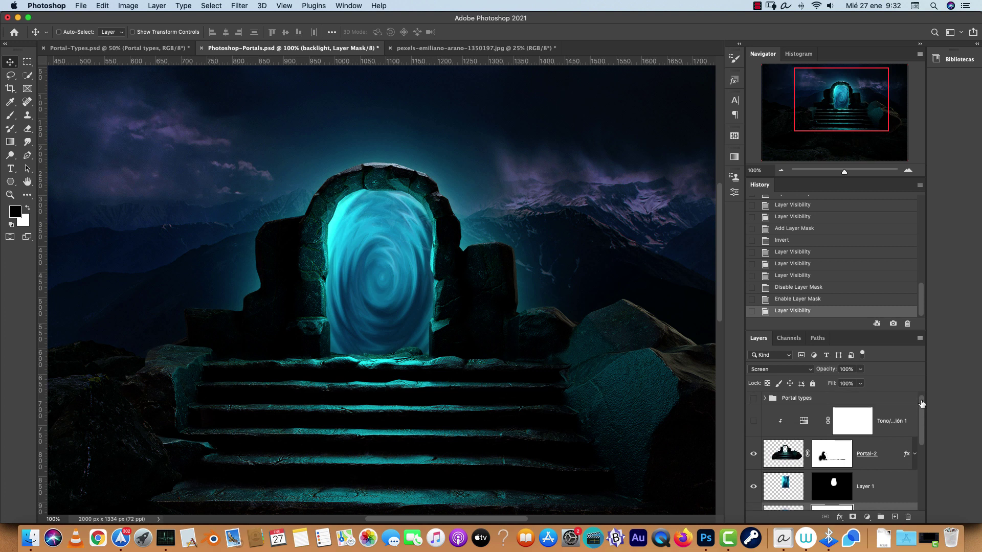
{"action": "left_click", "coordinate": [890, 420]}
{"action": "left_click", "coordinate": [894, 518]}
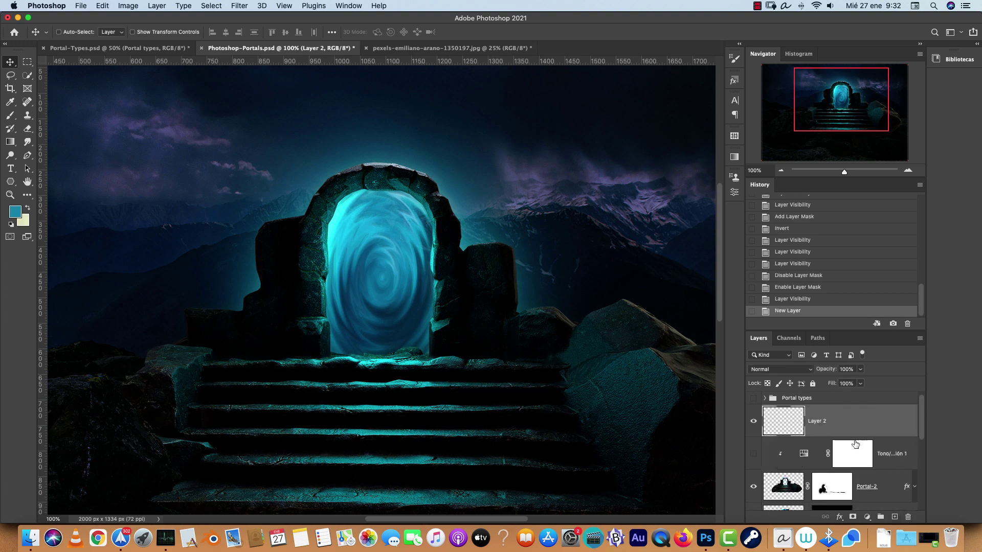
{"action": "type", "text": "f"}
{"action": "type", "text": "ront light"}
{"action": "key", "text": "Return"}
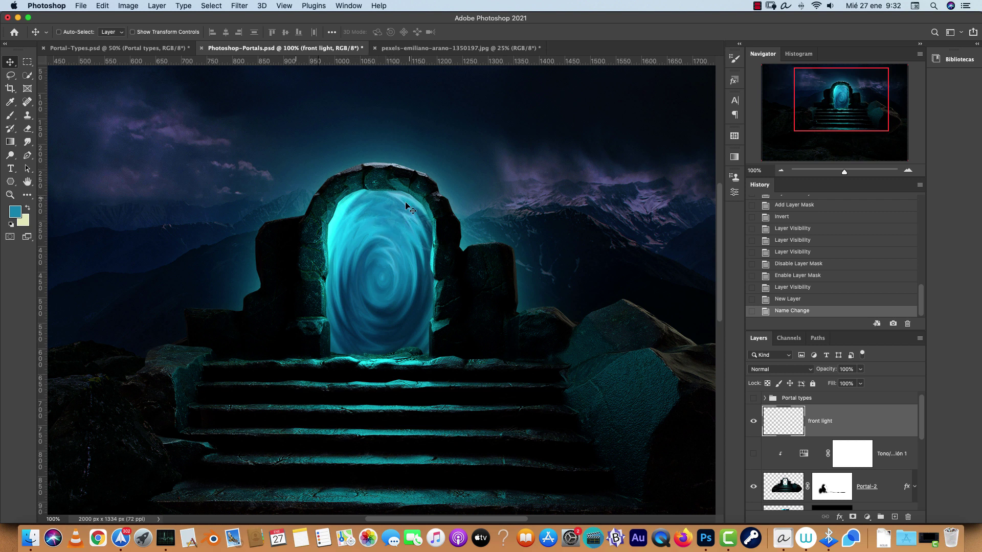
{"action": "scroll", "coordinate": [514, 186], "scroll_direction": "up", "scroll_amount": 3}
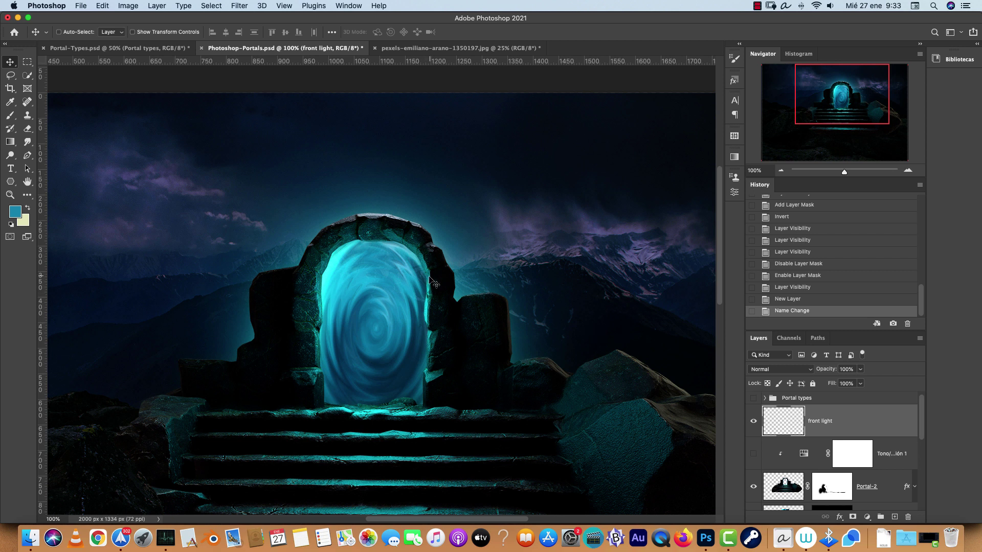
{"action": "left_click", "coordinate": [806, 369]}
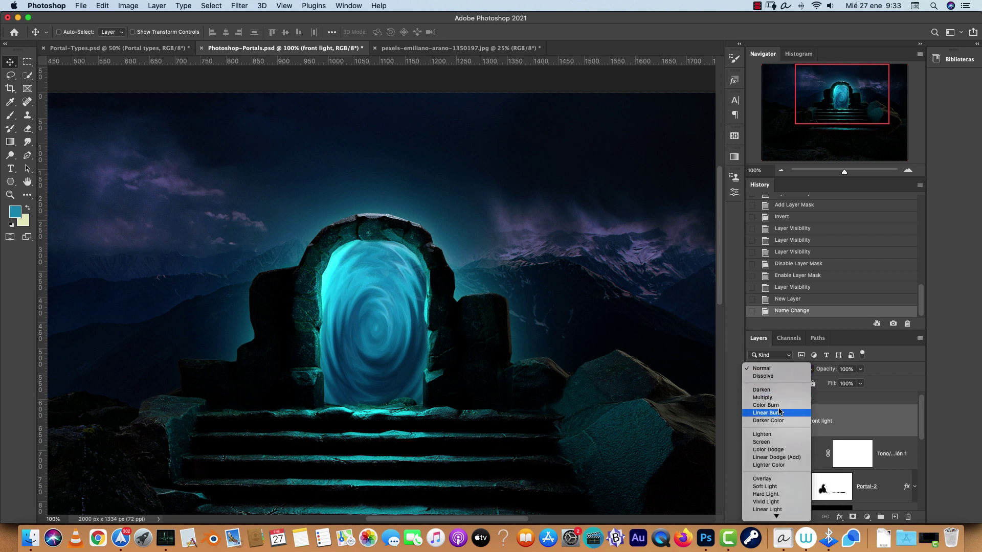
{"action": "left_click", "coordinate": [778, 450]}
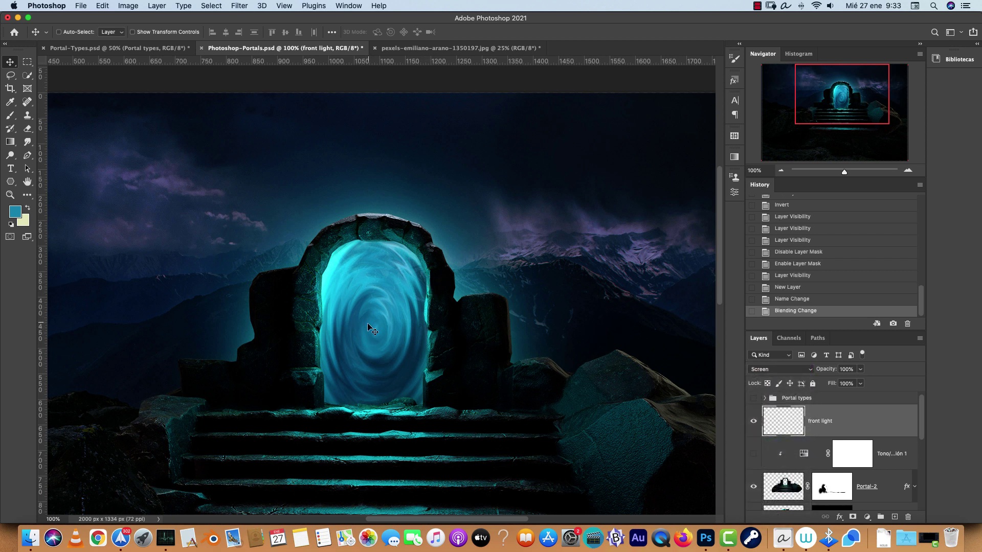
Load the Portal-2 layer's outline as a selection and extend it with the Lasso over the surroundings, leaving the doorway unselected
{"action": "key", "text": "b"}
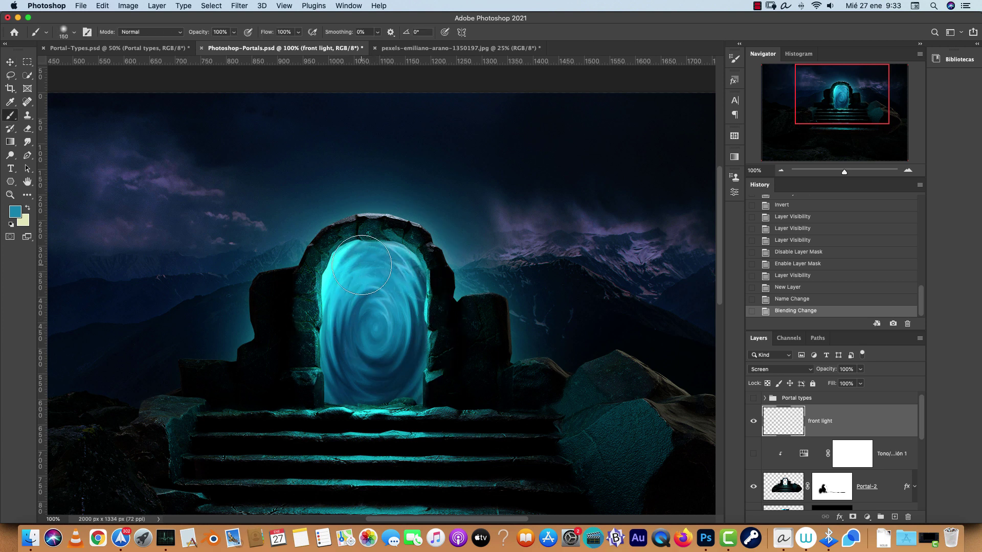
{"action": "left_click", "coordinate": [11, 75]}
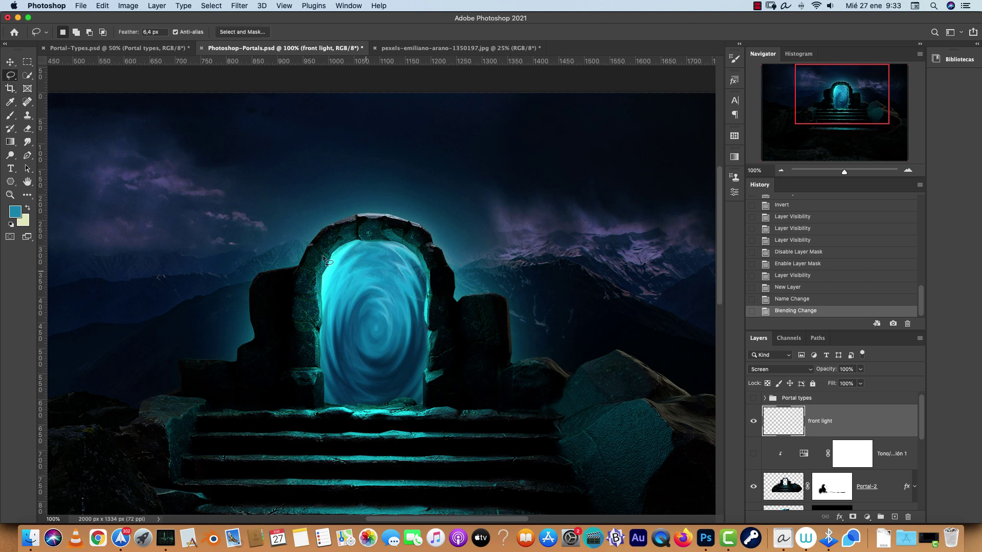
{"action": "left_click", "coordinate": [784, 488], "text": "super"}
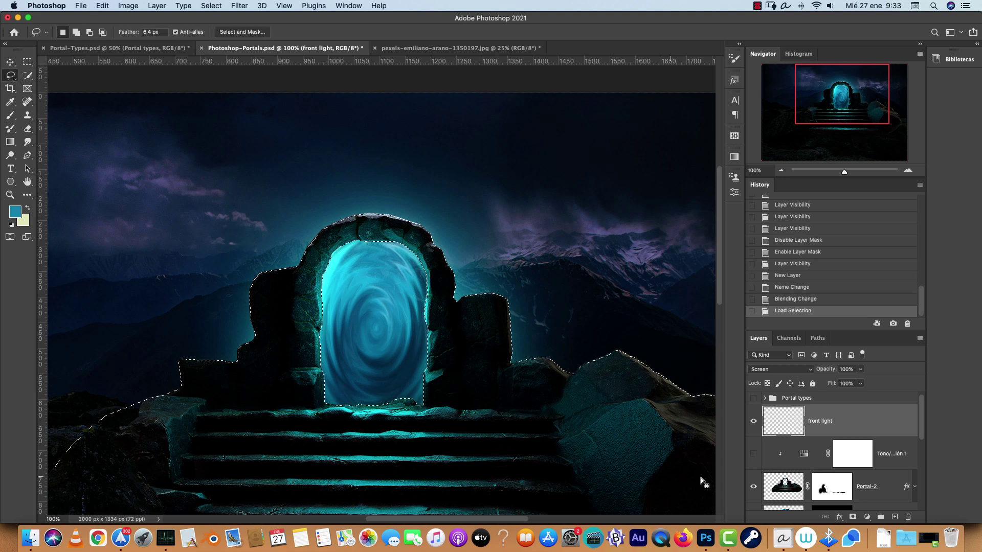
{"action": "key", "text": "super+minus"}
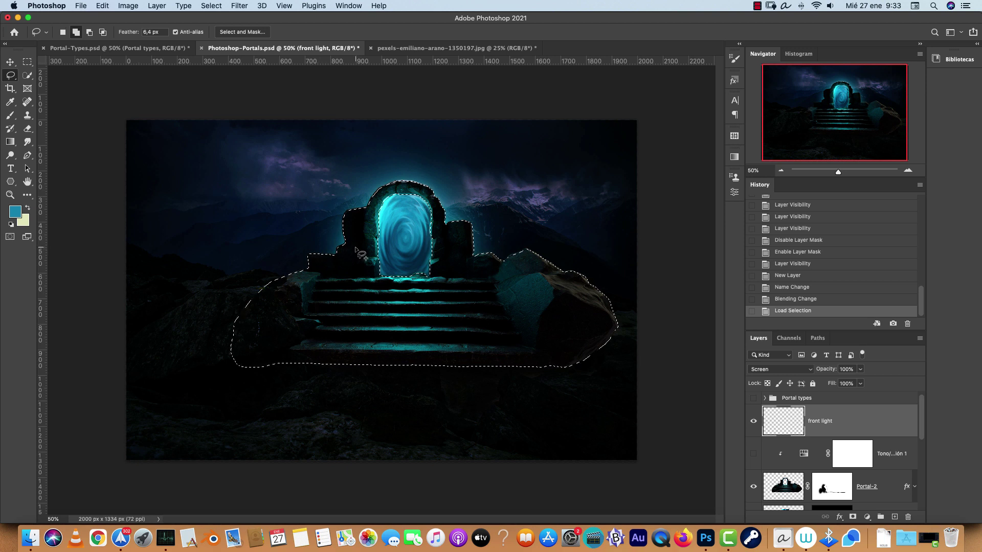
{"action": "mouse_move", "coordinate": [361, 253]}
{"action": "left_mouse_down"}
{"action": "mouse_move", "coordinate": [281, 375]}
{"action": "mouse_move", "coordinate": [145, 416]}
{"action": "mouse_move", "coordinate": [83, 298]}
{"action": "mouse_move", "coordinate": [100, 181]}
{"action": "mouse_move", "coordinate": [139, 103]}
{"action": "mouse_move", "coordinate": [277, 74]}
{"action": "mouse_move", "coordinate": [449, 246]}
{"action": "left_mouse_up"}
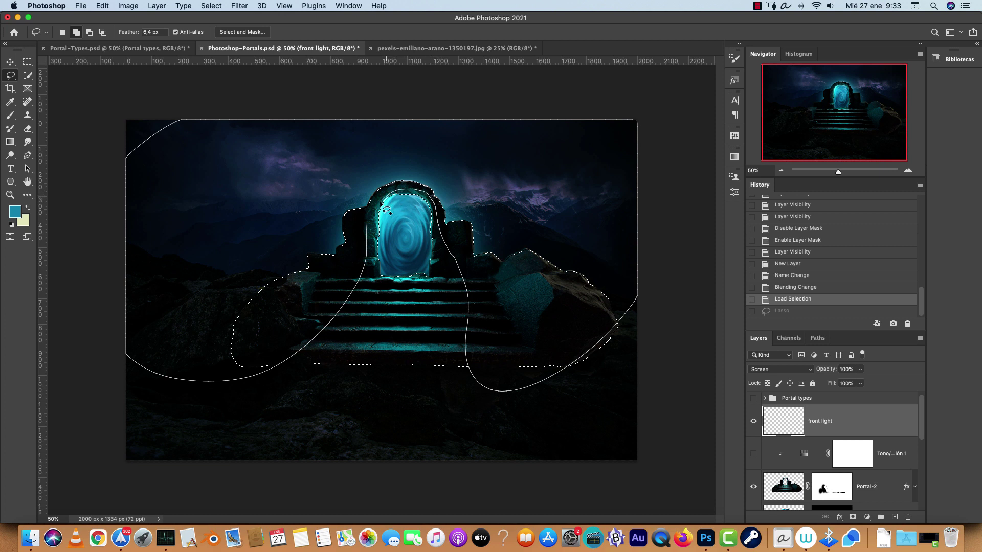
{"action": "left_click_drag", "start_coordinate": [386, 209], "coordinate": [381, 214]}
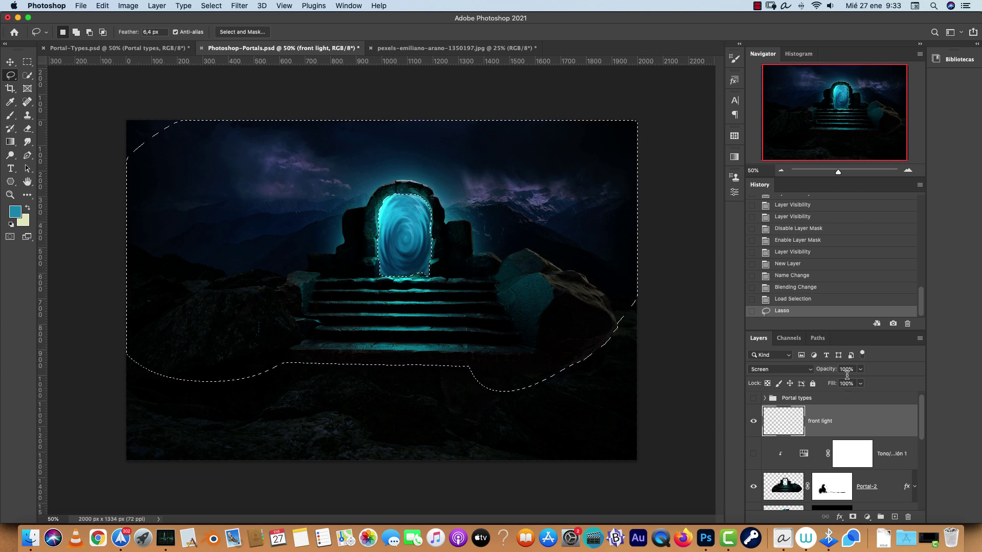
Add a layer mask to the front light layer from the selection
{"action": "left_click", "coordinate": [867, 517]}
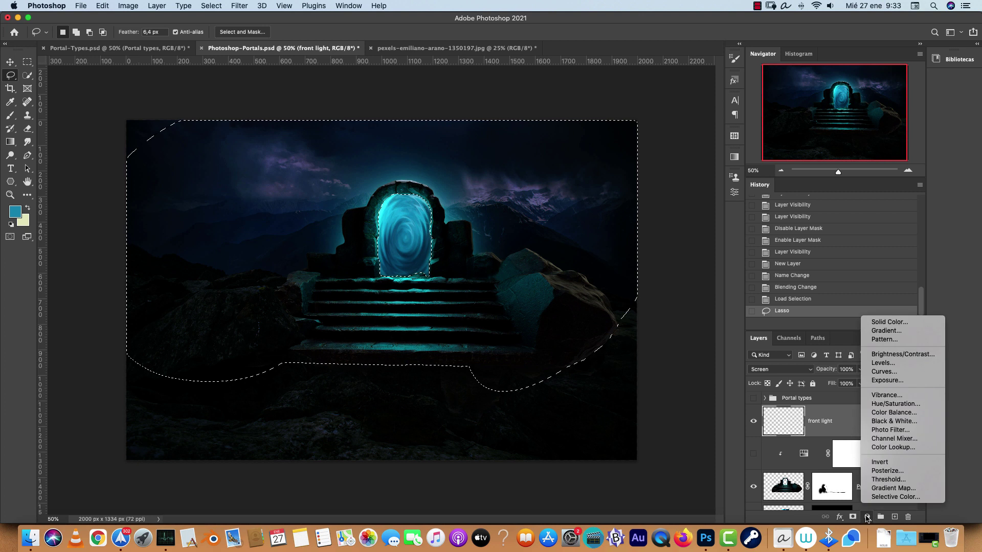
{"action": "left_click", "coordinate": [857, 520]}
{"action": "left_click", "coordinate": [852, 517]}
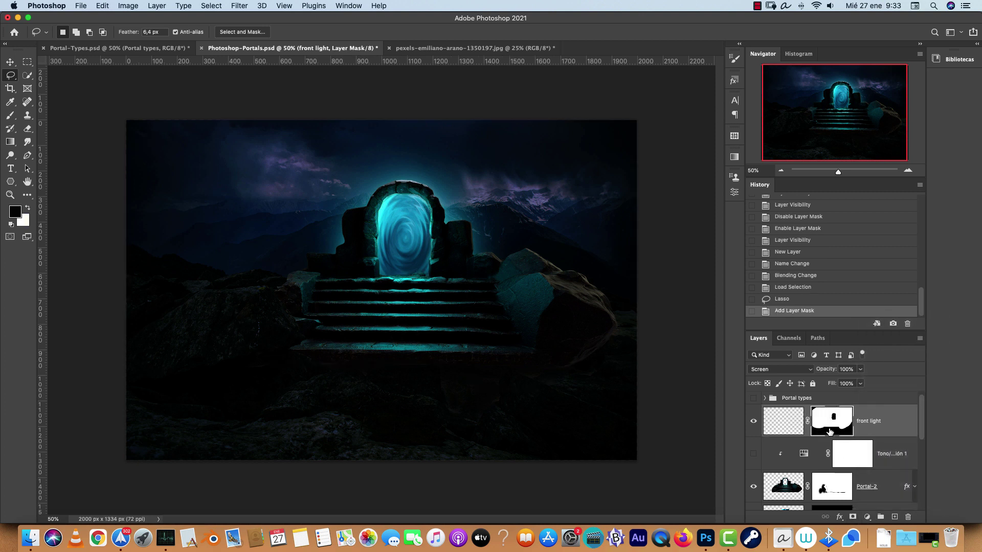
View the front light mask alone and paint everything outside the doorway white with 300 px and 600 px brushes, then return to the image
{"action": "left_click", "coordinate": [827, 421], "text": "alt"}
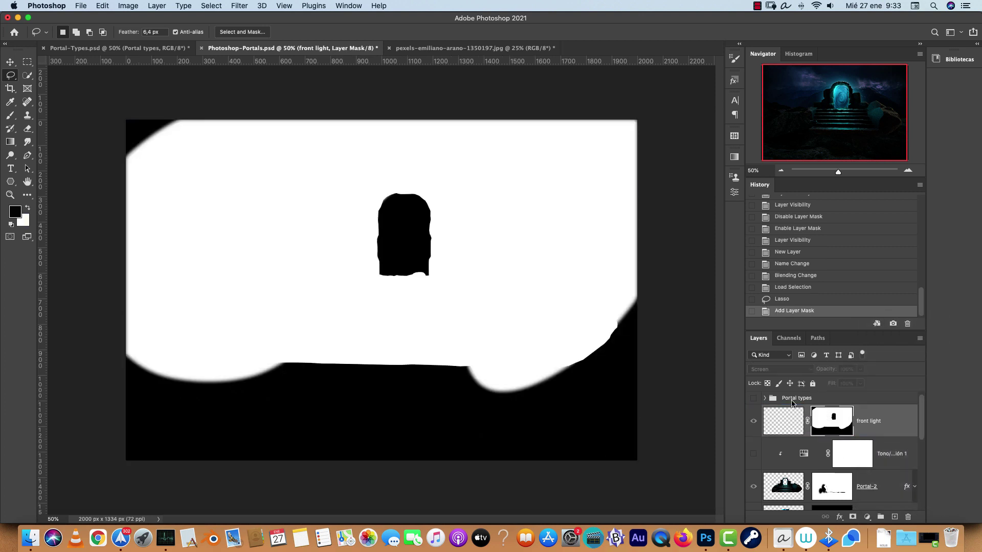
{"action": "key", "text": "b"}
{"action": "mouse_move", "coordinate": [156, 132]}
{"action": "left_mouse_down"}
{"action": "mouse_move", "coordinate": [136, 125]}
{"action": "mouse_move", "coordinate": [153, 136]}
{"action": "mouse_move", "coordinate": [166, 171]}
{"action": "mouse_move", "coordinate": [157, 145]}
{"action": "left_mouse_up"}
{"action": "key", "text": "x"}
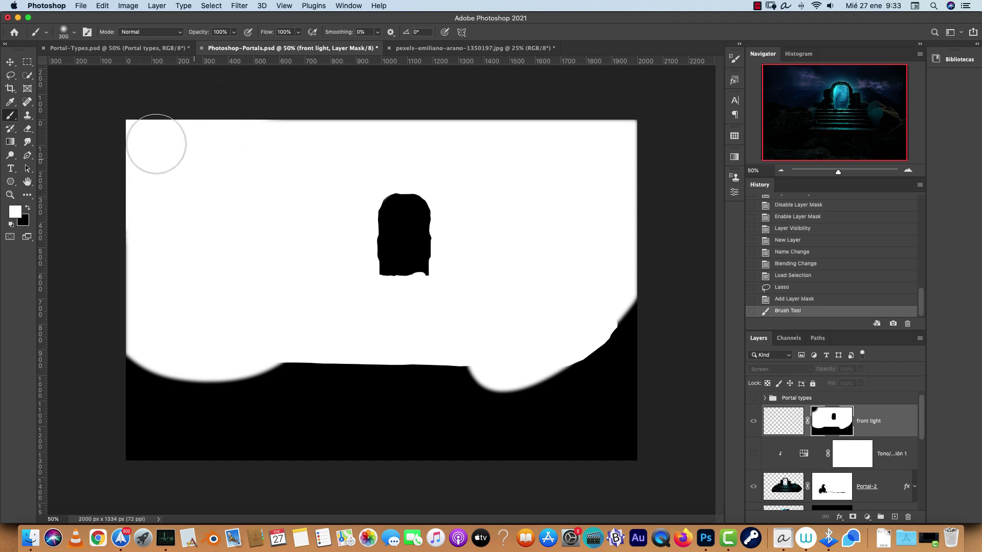
{"action": "key", "text": "bracketright"}
{"action": "key", "text": "bracketright"}
{"action": "key", "text": "bracketright"}
{"action": "mouse_move", "coordinate": [149, 351]}
{"action": "left_mouse_down"}
{"action": "mouse_move", "coordinate": [362, 361]}
{"action": "mouse_move", "coordinate": [99, 428]}
{"action": "mouse_move", "coordinate": [650, 270]}
{"action": "mouse_move", "coordinate": [614, 306]}
{"action": "mouse_move", "coordinate": [574, 456]}
{"action": "mouse_move", "coordinate": [629, 491]}
{"action": "left_mouse_up"}
{"action": "key", "text": "z"}
{"action": "key", "text": "b"}
{"action": "left_click", "coordinate": [826, 412], "text": "alt"}
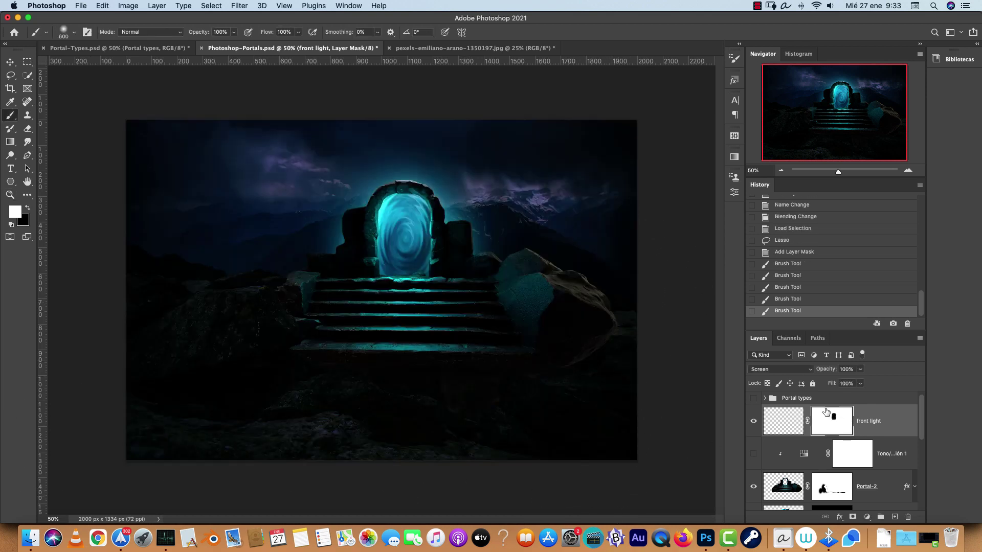
Try a new foreground colour with 300 px dabs over the portal on the front light mask, then undo the dabs
{"action": "left_click", "coordinate": [410, 220], "text": "super"}
{"action": "left_click", "coordinate": [20, 212]}
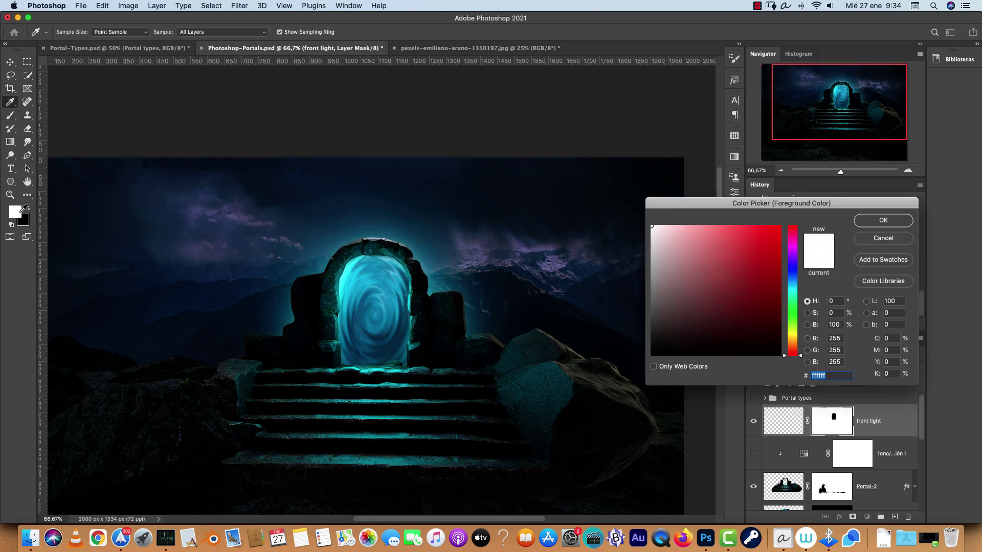
{"action": "left_click", "coordinate": [791, 281]}
{"action": "left_click_drag", "start_coordinate": [745, 270], "coordinate": [788, 272]}
{"action": "left_click", "coordinate": [873, 223]}
{"action": "left_click_drag", "start_coordinate": [354, 298], "coordinate": [357, 286]}
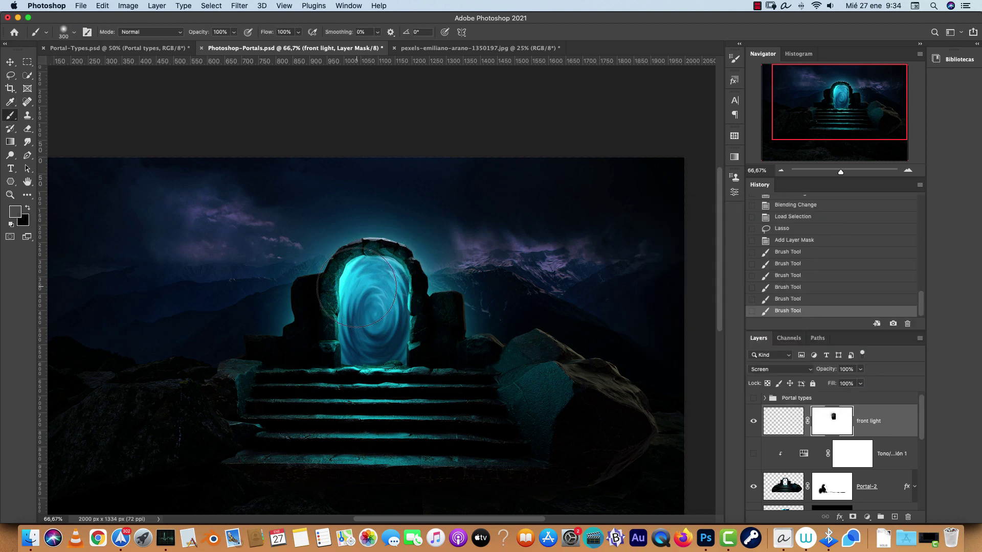
{"action": "left_click", "coordinate": [377, 268]}
{"action": "key", "text": "super+z"}
{"action": "key", "text": "super+z"}
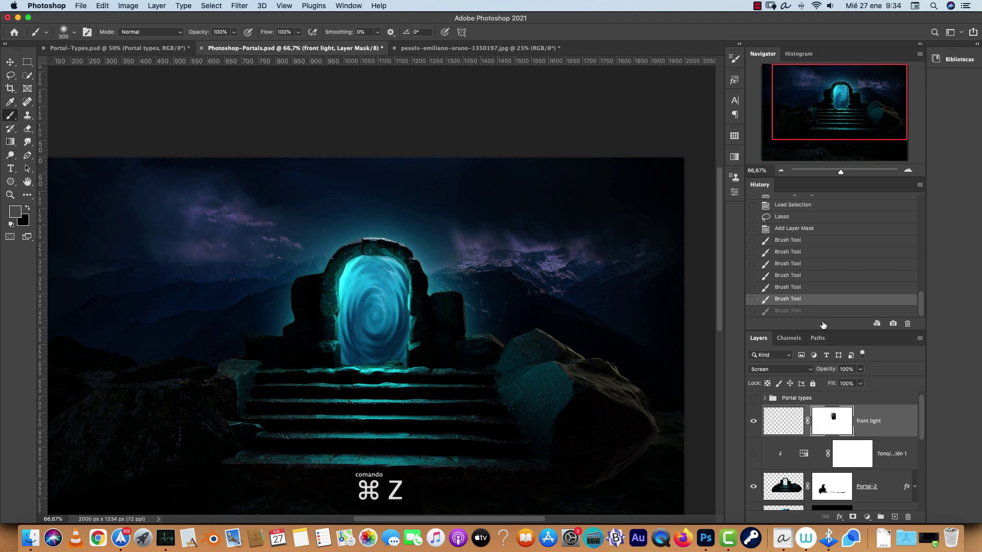
Target the front light layer's image instead of its mask and test blue dabs over the doorway up to 600 px, then undo them
{"action": "left_click", "coordinate": [786, 420]}
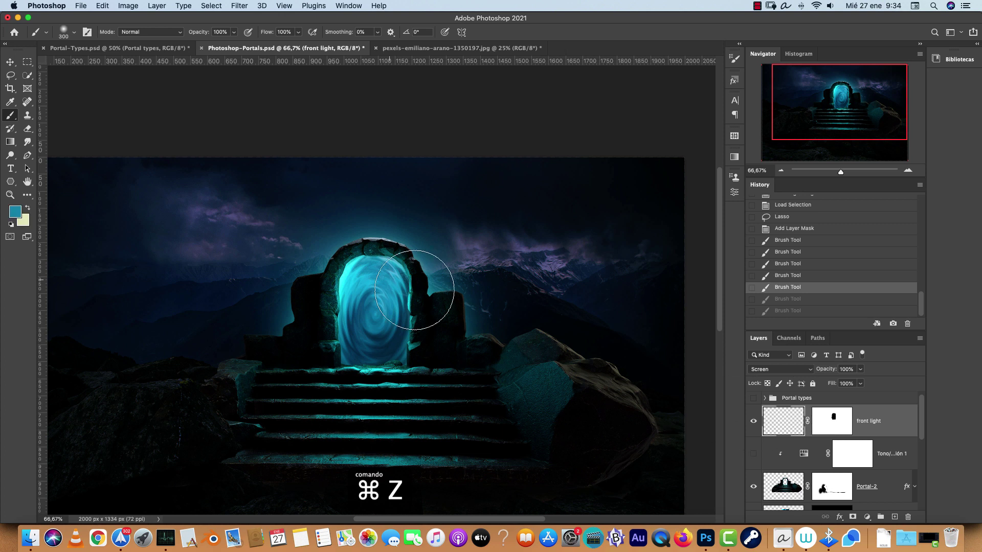
{"action": "left_click", "coordinate": [366, 277]}
{"action": "left_click", "coordinate": [363, 334]}
{"action": "key", "text": "bracketright"}
{"action": "key", "text": "bracketright"}
{"action": "key", "text": "super+z"}
{"action": "key", "text": "super+z"}
{"action": "key", "text": "bracketright"}
{"action": "left_click", "coordinate": [376, 311]}
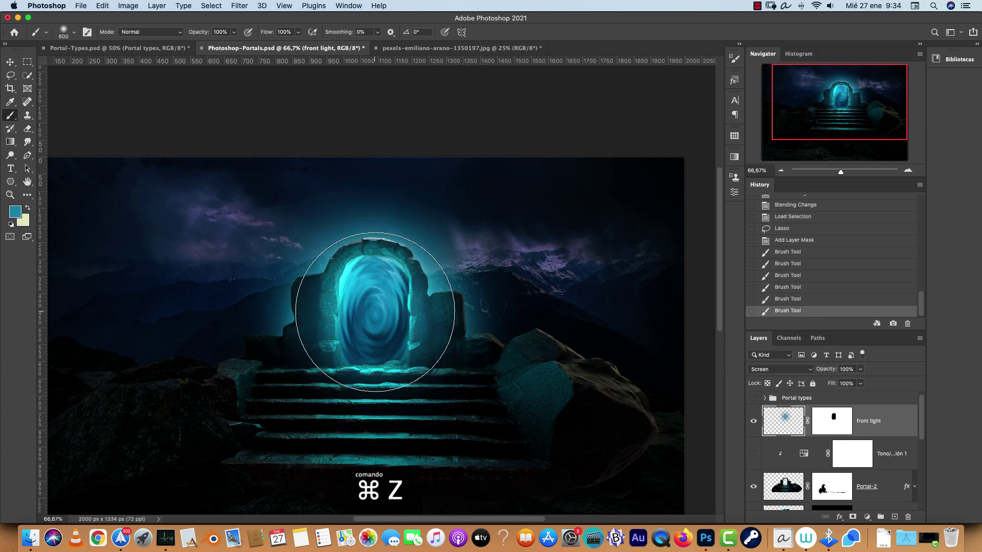
{"action": "key", "text": "super+z"}
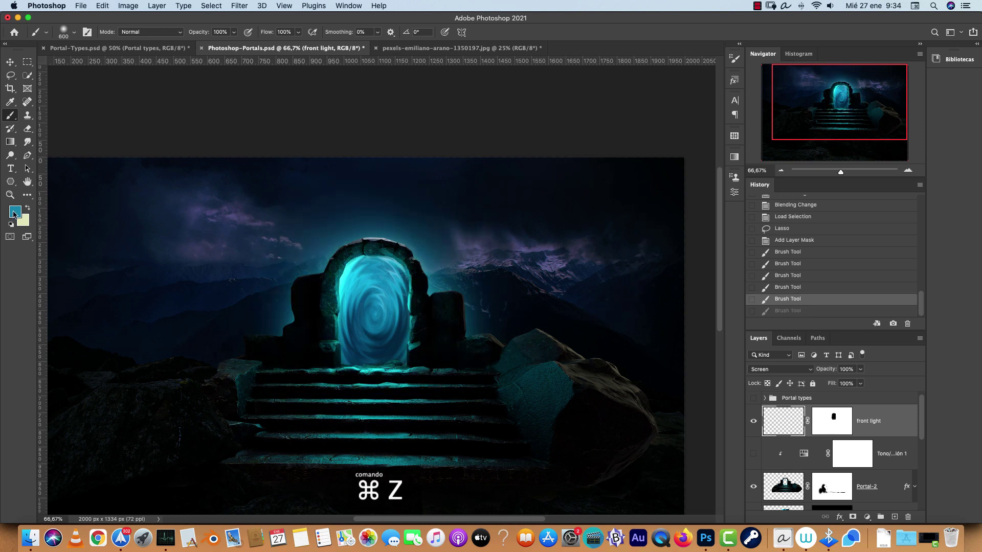
Choose a darker blue foreground colour and paint one 400 px dab centred on the portal on the front light layer
{"action": "left_click", "coordinate": [14, 213]}
{"action": "left_click", "coordinate": [891, 220]}
{"action": "key", "text": "bracketleft"}
{"action": "key", "text": "bracketleft"}
{"action": "left_click", "coordinate": [374, 295]}
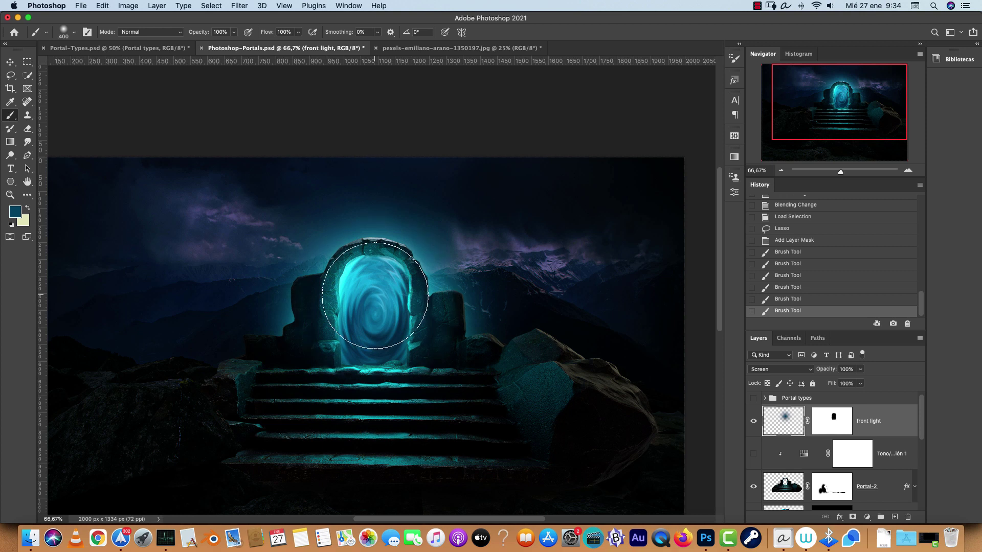
Choose a brighter blue and dab light along the inner stones all around the arch with a 175 px brush
{"action": "left_click", "coordinate": [15, 213]}
{"action": "left_click", "coordinate": [772, 280]}
{"action": "left_click", "coordinate": [886, 223]}
{"action": "left_click", "coordinate": [909, 172]}
{"action": "left_click", "coordinate": [909, 172]}
{"action": "key", "text": "bracketleft"}
{"action": "left_click", "coordinate": [310, 214]}
{"action": "left_click", "coordinate": [396, 222]}
{"action": "left_click", "coordinate": [422, 273]}
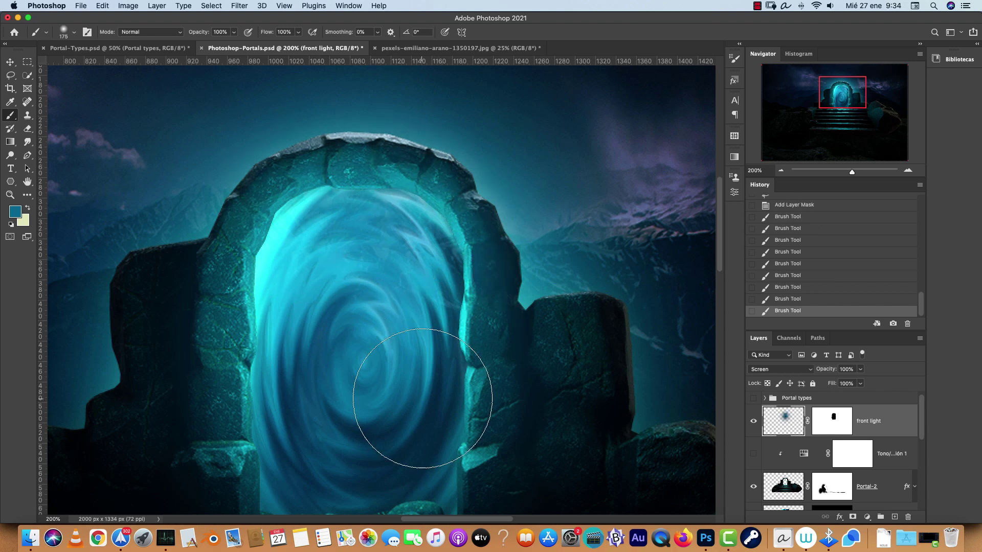
{"action": "left_click", "coordinate": [417, 453]}
{"action": "left_click", "coordinate": [288, 462]}
{"action": "left_click", "coordinate": [283, 374]}
{"action": "left_click", "coordinate": [280, 281]}
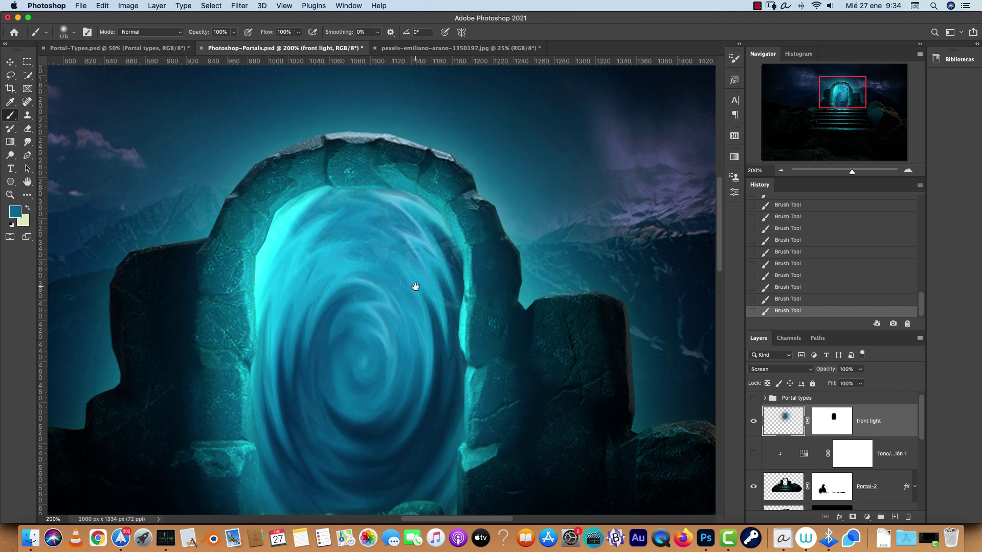
Add a new layer above the front light layer and set its blend mode to Color Dodge
{"action": "left_click_drag", "start_coordinate": [446, 360], "coordinate": [422, 216]}
{"action": "left_click", "coordinate": [781, 171]}
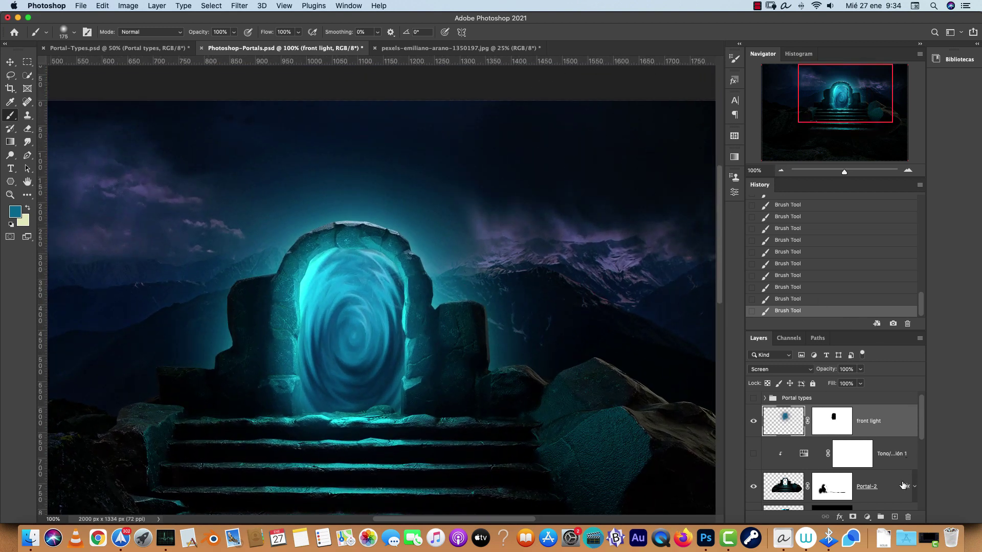
{"action": "left_click", "coordinate": [894, 516]}
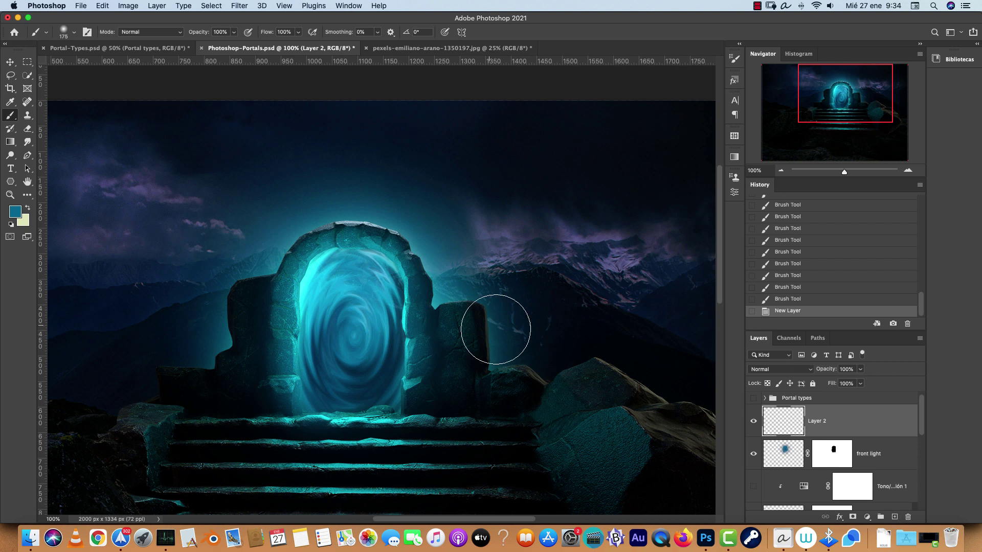
{"action": "left_click", "coordinate": [172, 46]}
{"action": "left_click", "coordinate": [239, 46]}
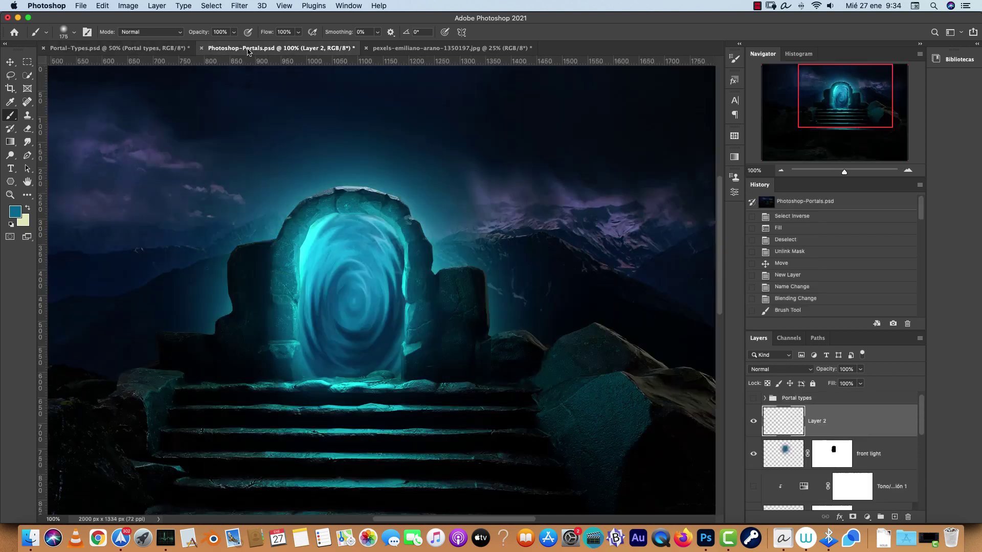
{"action": "left_click", "coordinate": [794, 372]}
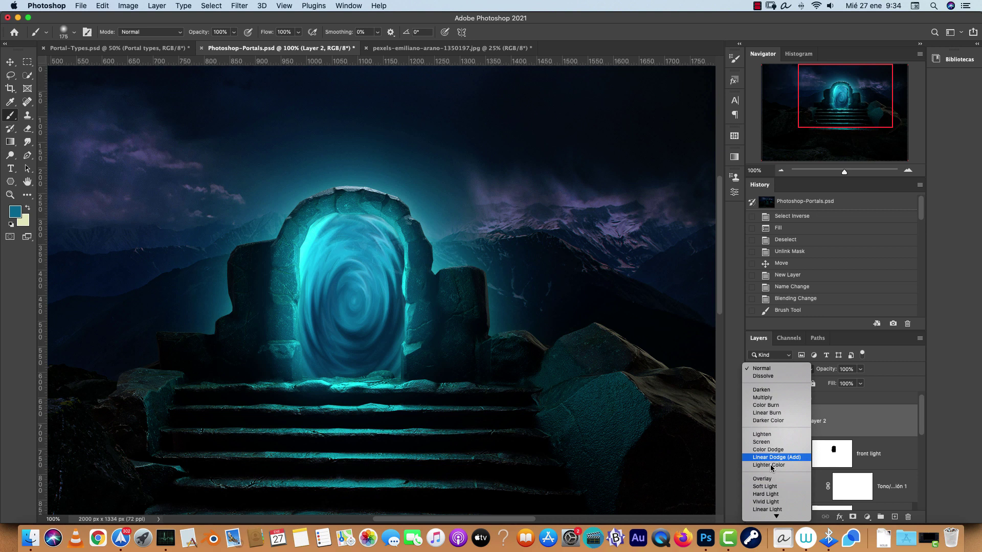
{"action": "left_click", "coordinate": [780, 450]}
Try a 45 px brush stroke beside the arch on the new layer, then undo it
{"action": "key", "text": "bracketleft"}
{"action": "key", "text": "bracketleft"}
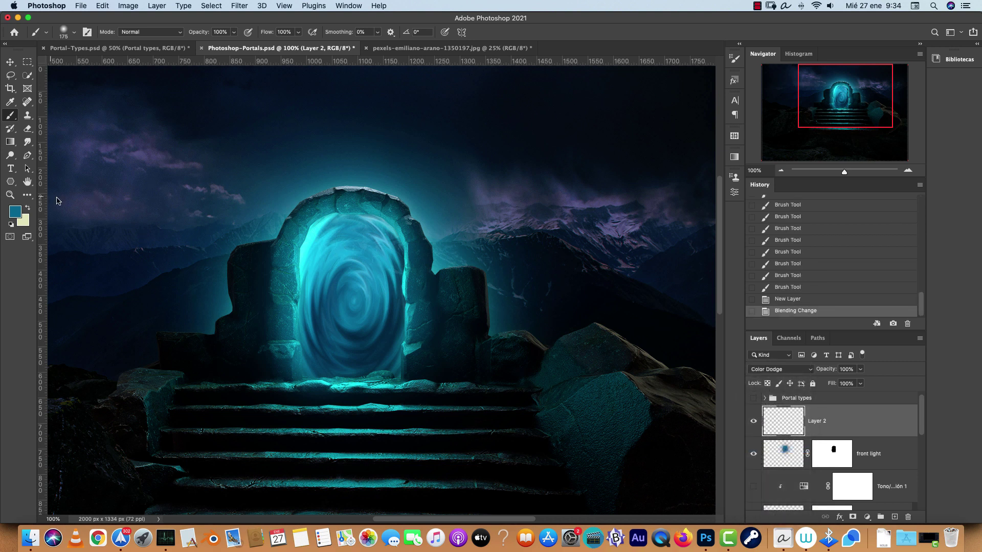
{"action": "key", "text": "bracketleft"}
{"action": "key", "text": "bracketleft"}
{"action": "key", "text": "bracketleft"}
{"action": "key", "text": "bracketleft"}
{"action": "key", "text": "bracketleft"}
{"action": "key", "text": "bracketleft"}
{"action": "key", "text": "bracketleft"}
{"action": "left_click_drag", "start_coordinate": [291, 149], "coordinate": [283, 182]}
{"action": "key", "text": "cmd+z"}
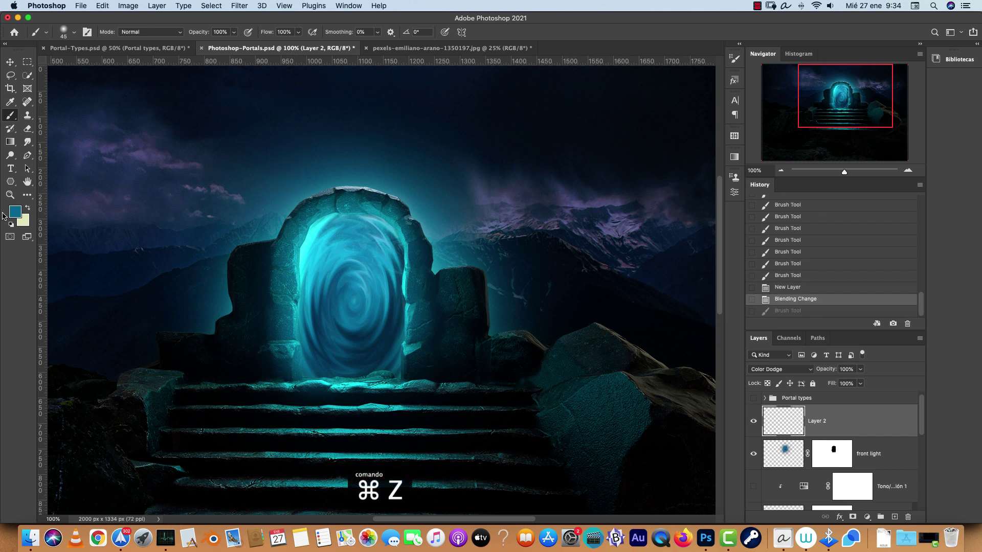
Change the foreground colour to a medium, slightly desaturated teal
{"action": "left_click", "coordinate": [14, 212]}
{"action": "left_click", "coordinate": [796, 291]}
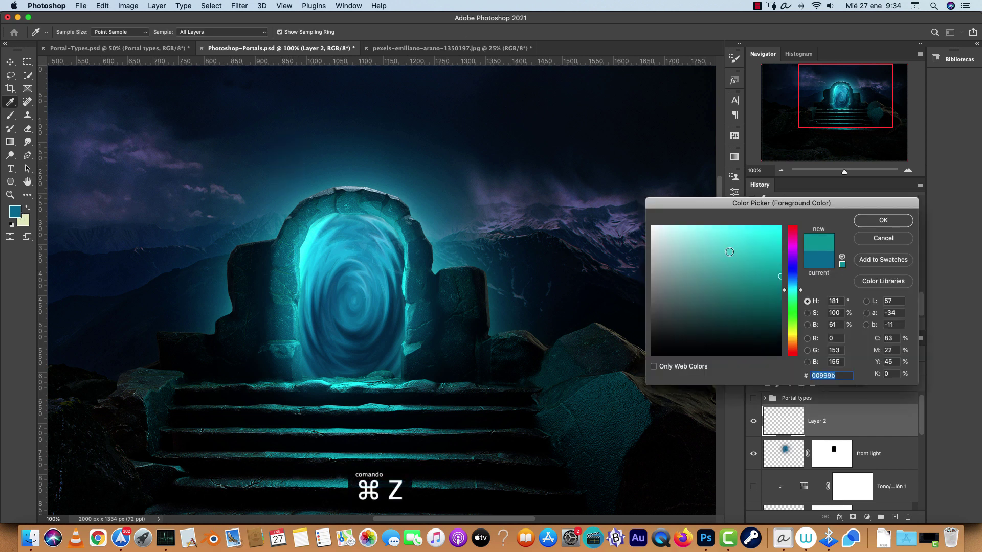
{"action": "left_click", "coordinate": [731, 259]}
{"action": "left_click", "coordinate": [869, 218]}
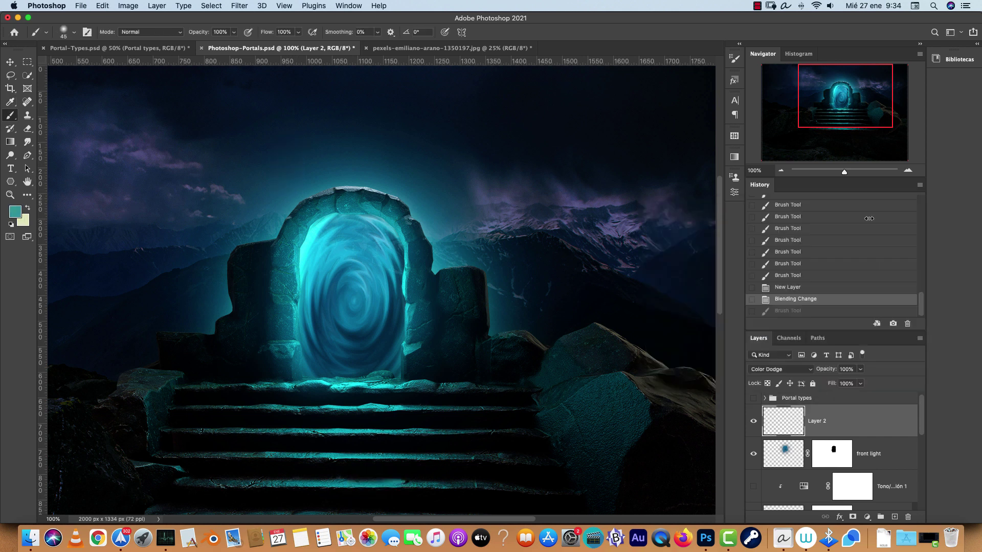
Test three single 45 px teal dabs above and beside the arch, then undo them
{"action": "left_click", "coordinate": [349, 172]}
{"action": "left_click", "coordinate": [428, 174]}
{"action": "left_click", "coordinate": [431, 210]}
{"action": "key", "text": "super+z"}
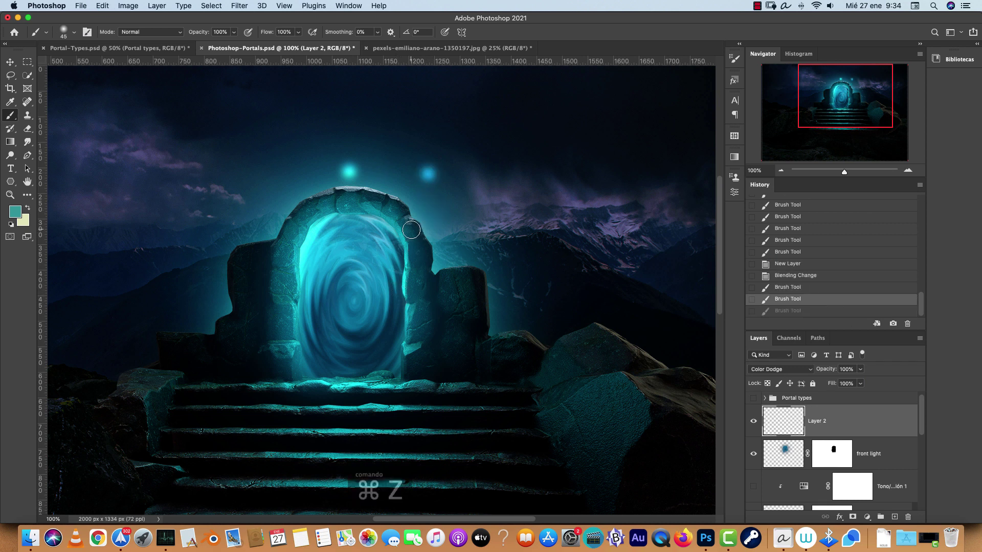
{"action": "key", "text": "super+z"}
{"action": "key", "text": "super+z"}
Set the brush to a 30 px size with 0% hardness
{"action": "right_click", "coordinate": [416, 157]}
{"action": "left_click_drag", "start_coordinate": [450, 201], "coordinate": [573, 231]}
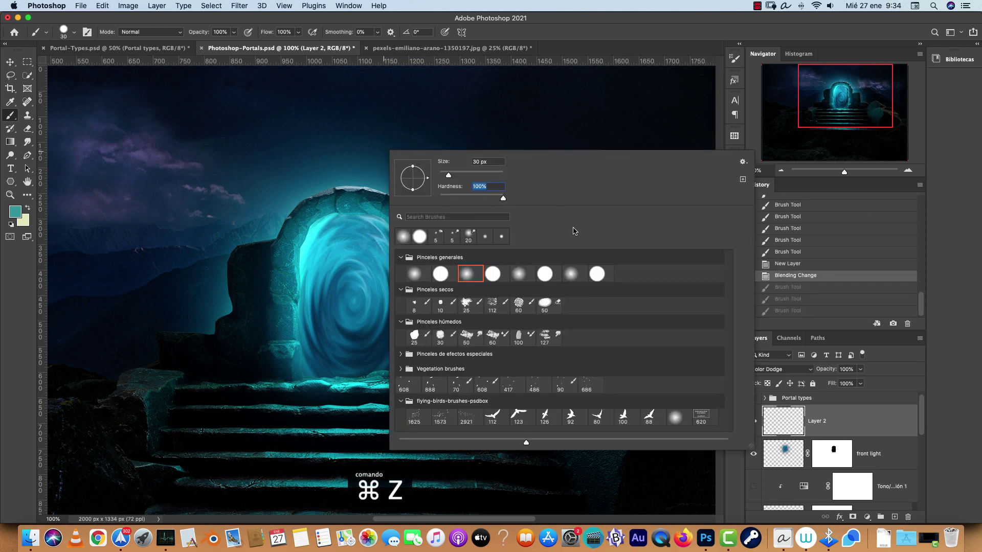
{"action": "left_click_drag", "start_coordinate": [503, 198], "coordinate": [424, 191]}
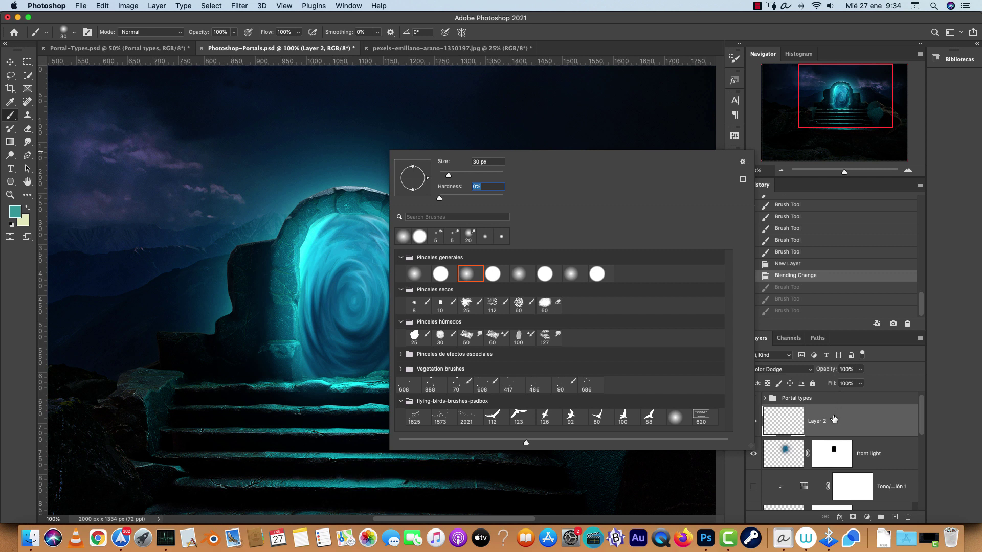
{"action": "left_click", "coordinate": [825, 409]}
Enable Shape Dynamics for the brush with size control Off and a size jitter of 100%
{"action": "left_click", "coordinate": [735, 58]}
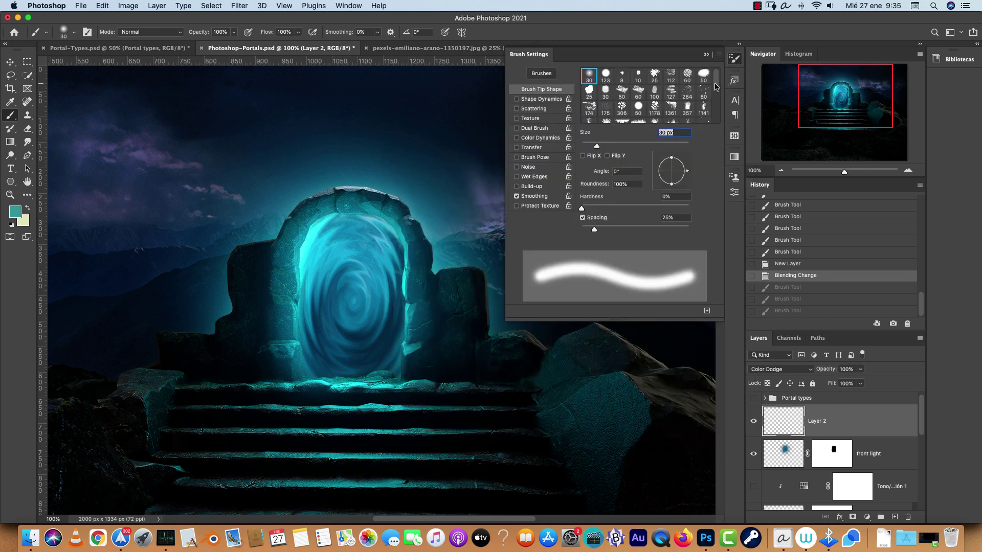
{"action": "left_click", "coordinate": [348, 6]}
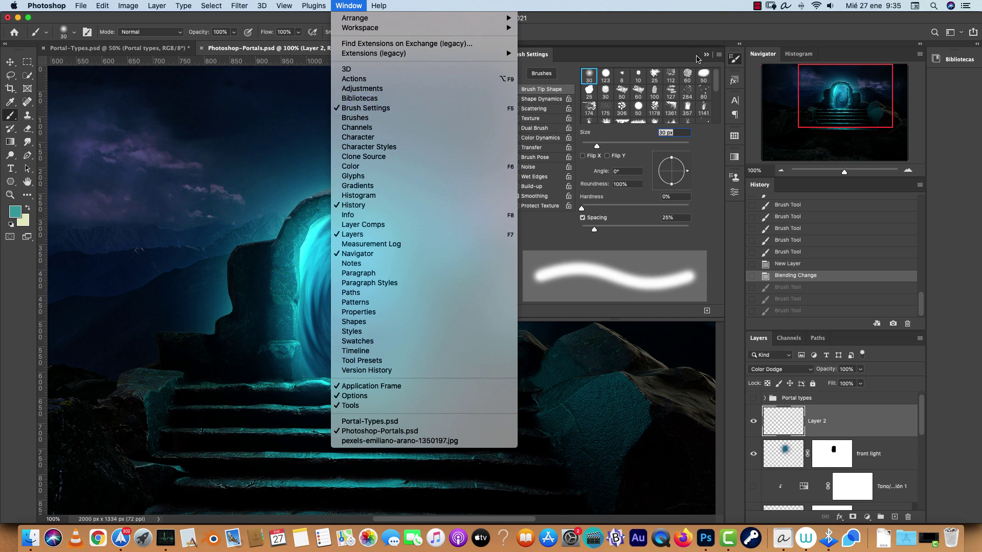
{"action": "left_click", "coordinate": [546, 115]}
{"action": "left_click", "coordinate": [539, 100]}
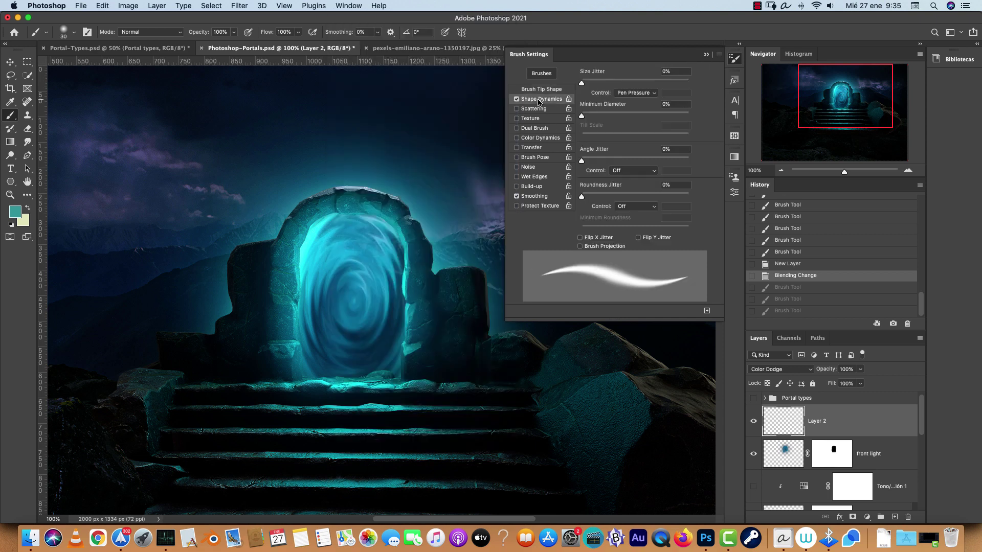
{"action": "left_click", "coordinate": [639, 93]}
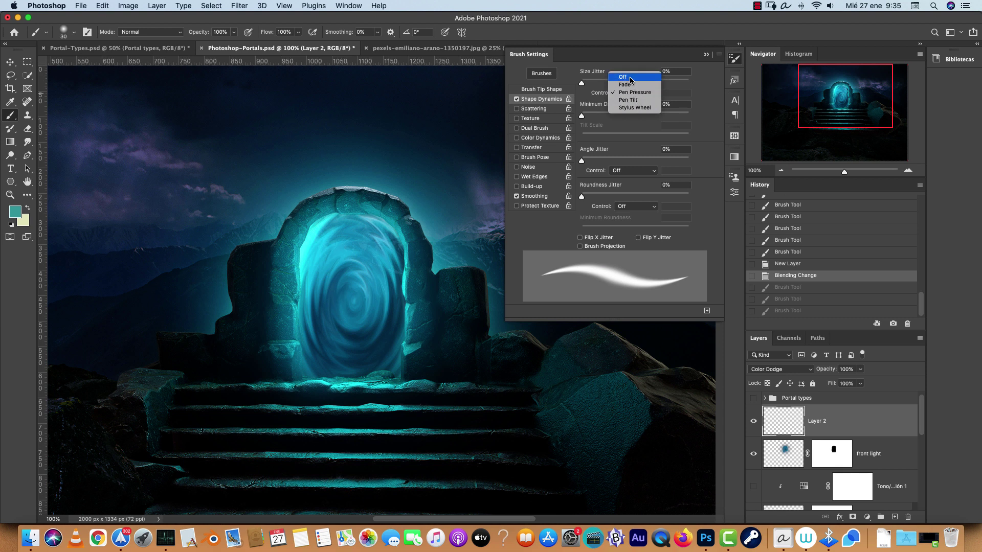
{"action": "left_click", "coordinate": [631, 78]}
{"action": "left_click_drag", "start_coordinate": [583, 83], "coordinate": [717, 88]}
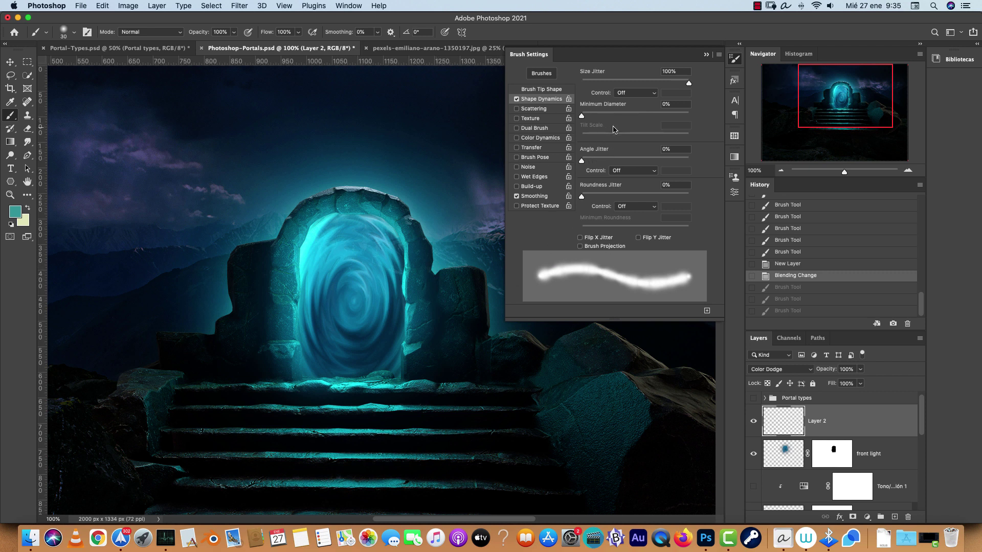
Enable Scattering for the brush at 1000% and test a stroke near the arch, then undo the stroke
{"action": "left_click", "coordinate": [535, 111]}
{"action": "left_click_drag", "start_coordinate": [594, 84], "coordinate": [716, 87]}
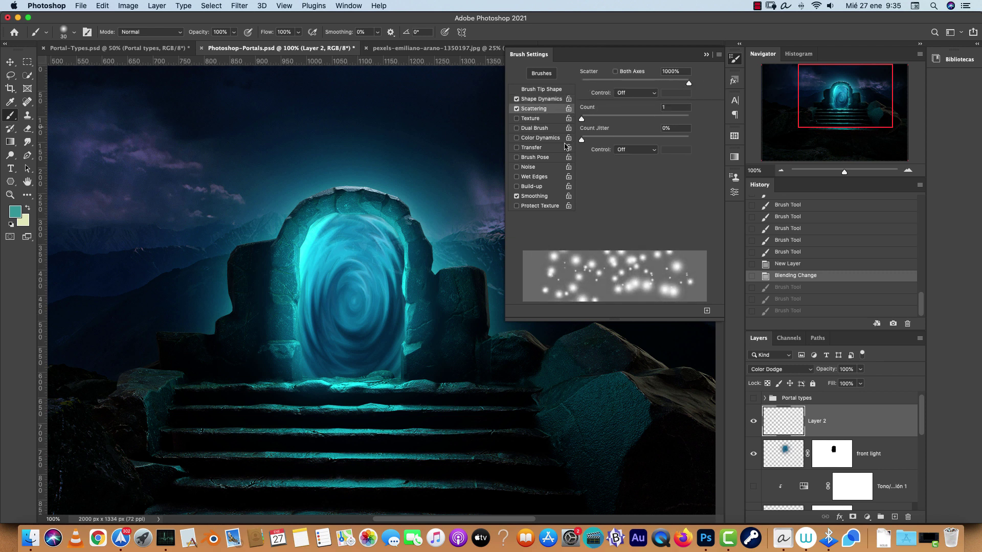
{"action": "left_click_drag", "start_coordinate": [410, 182], "coordinate": [402, 176]}
{"action": "key", "text": "super+z"}
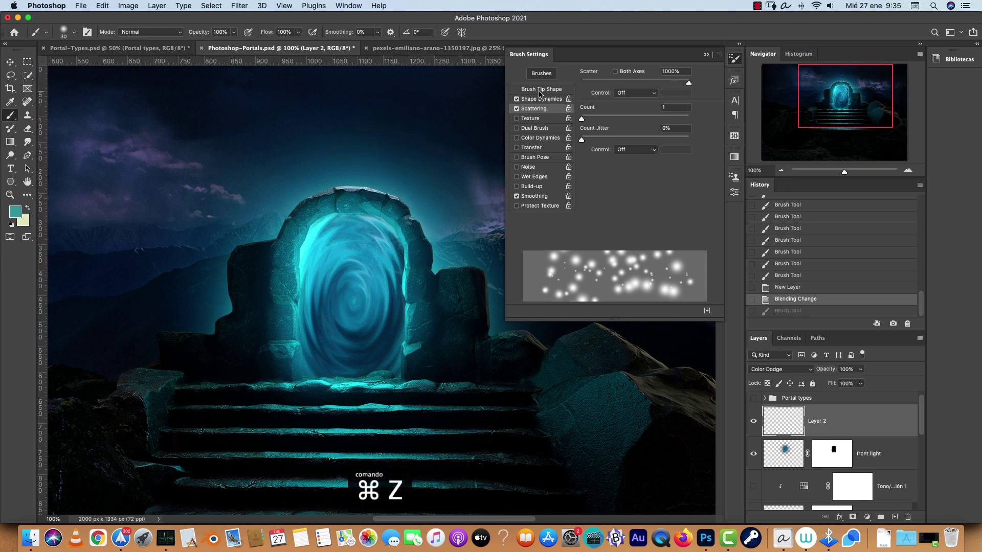
Set the brush tip spacing to about 130% and close the brush settings
{"action": "left_click", "coordinate": [537, 91]}
{"action": "left_click_drag", "start_coordinate": [594, 229], "coordinate": [642, 230]}
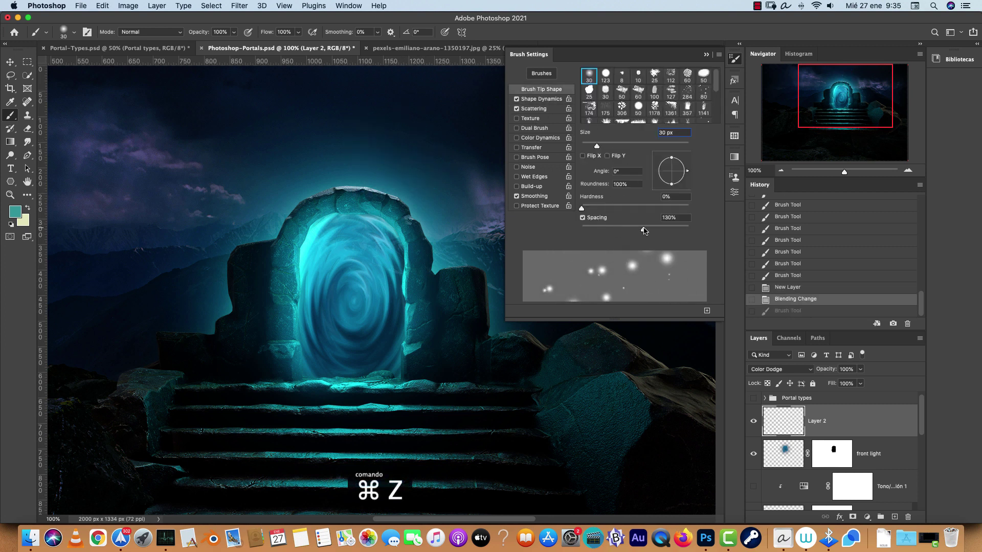
{"action": "left_click", "coordinate": [706, 54]}
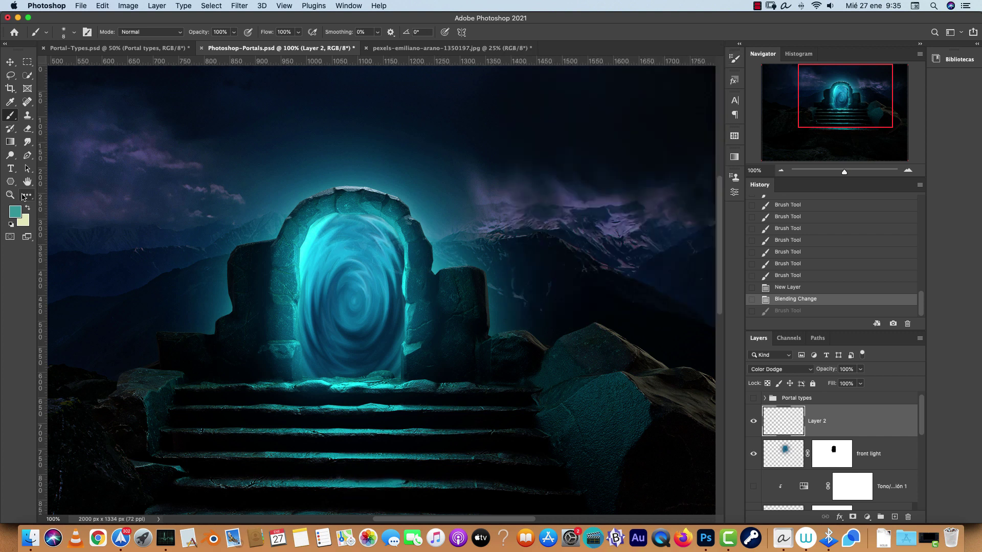
Choose a paler greyish teal and scatter small glowing particles around the top and both sides of the arch
{"action": "left_click", "coordinate": [20, 211]}
{"action": "left_click", "coordinate": [689, 267]}
{"action": "left_click", "coordinate": [883, 220]}
{"action": "left_click_drag", "start_coordinate": [440, 220], "coordinate": [394, 164]}
{"action": "left_click", "coordinate": [270, 203]}
{"action": "left_click", "coordinate": [266, 171]}
{"action": "left_click", "coordinate": [332, 161]}
{"action": "left_click", "coordinate": [422, 177]}
{"action": "left_click", "coordinate": [437, 214]}
{"action": "left_click", "coordinate": [354, 158]}
{"action": "left_click", "coordinate": [297, 199]}
{"action": "left_click", "coordinate": [308, 180]}
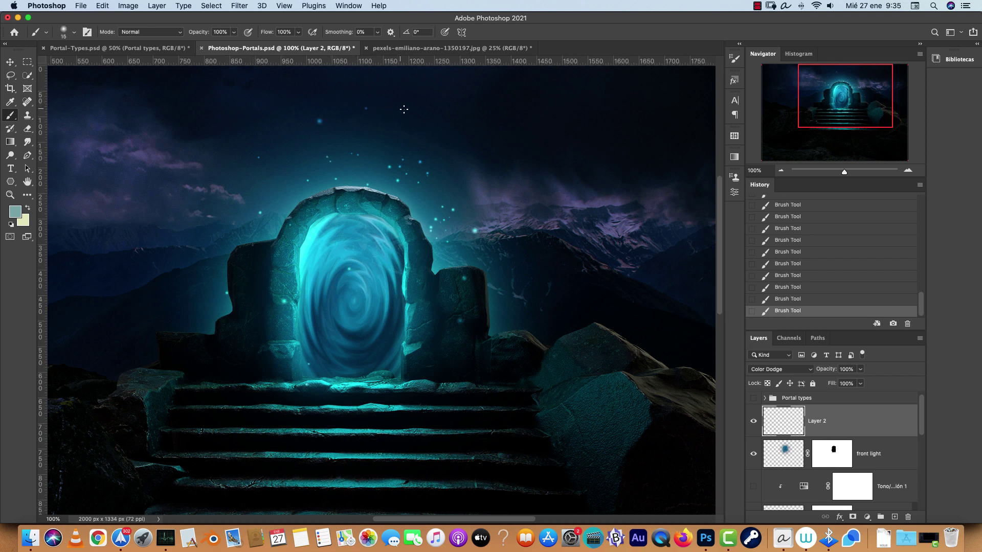
Undo the last three particle strokes and restore them
{"action": "key", "text": "super+z"}
{"action": "key", "text": "super+z"}
{"action": "key", "text": "super+z"}
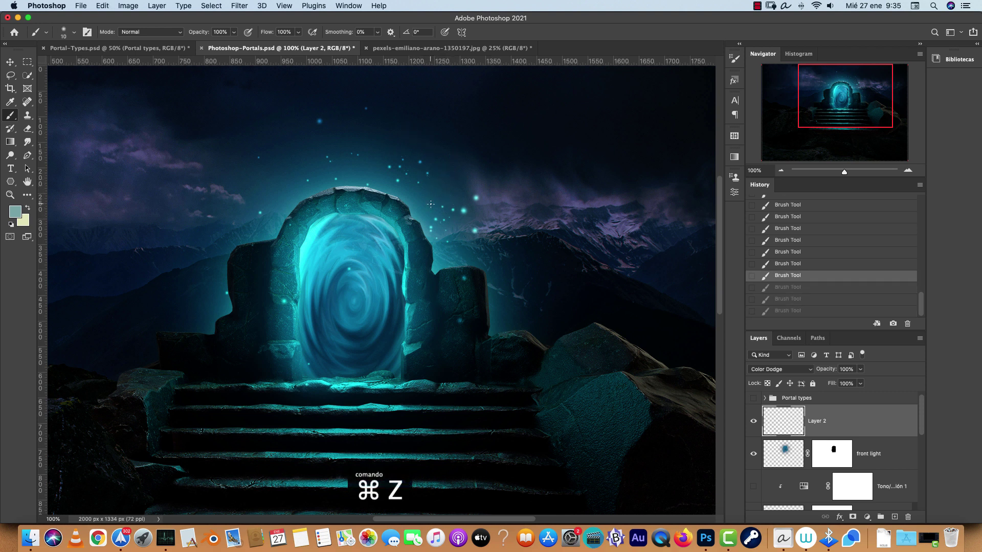
{"action": "key", "text": "super+shift+z"}
{"action": "key", "text": "super+shift+z"}
{"action": "key", "text": "super+shift+z"}
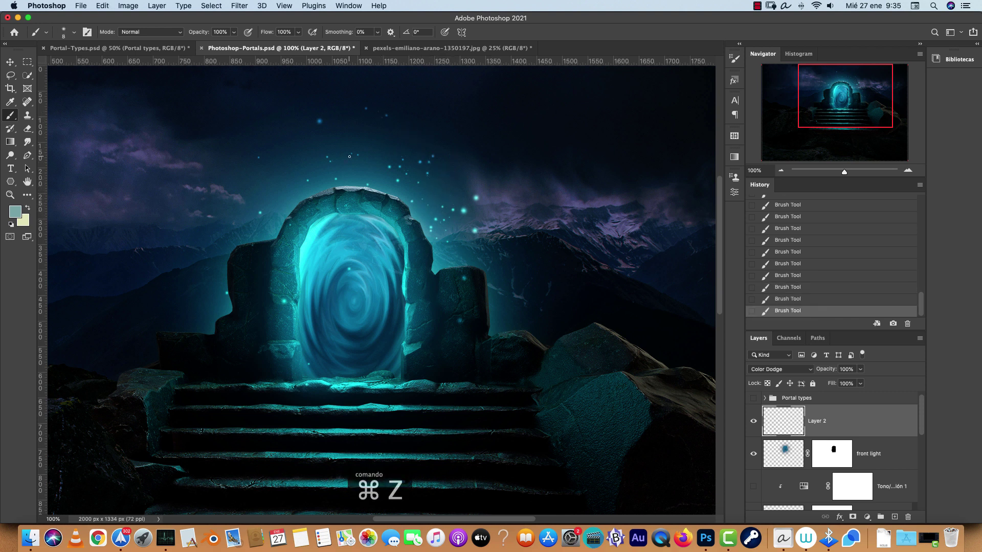
Scatter more small particles beside and above the upper left of the arch, undoing one unwanted stroke
{"action": "left_click", "coordinate": [238, 189]}
{"action": "left_click", "coordinate": [276, 195]}
{"action": "key", "text": "super+z"}
{"action": "left_click", "coordinate": [308, 138]}
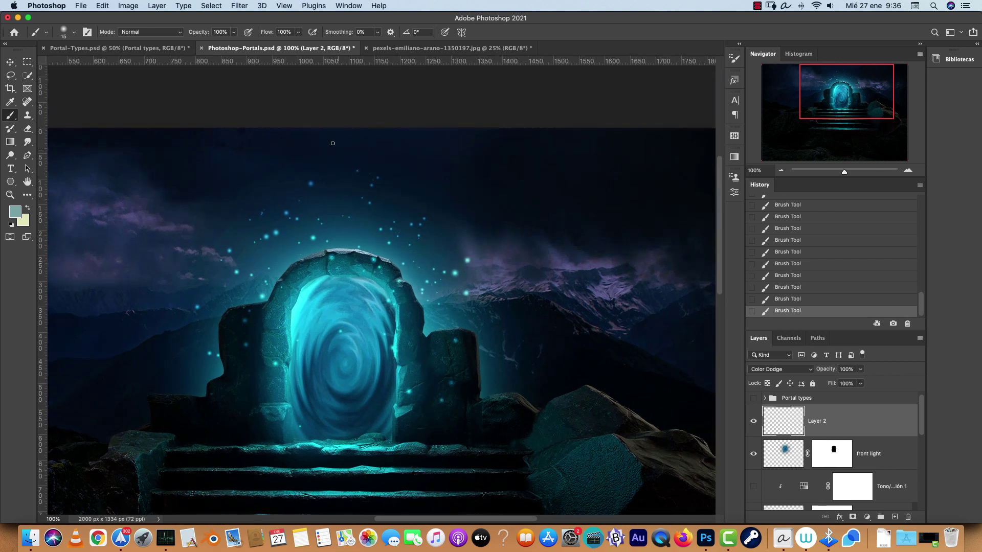
Check the finished look in Portal-Types.psd, then rename the Color Dodge layer in Photoshop-Portals.psd as particles
{"action": "left_click", "coordinate": [153, 47]}
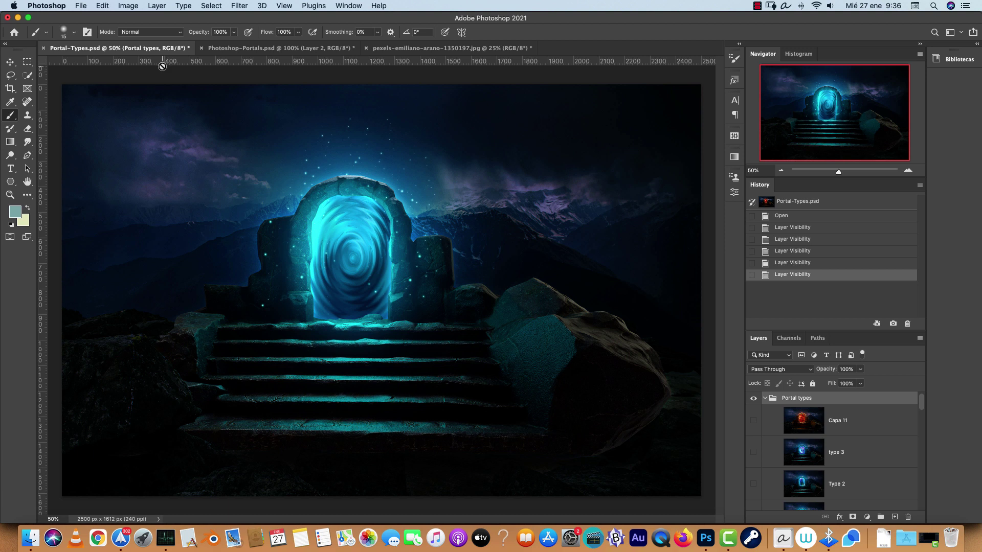
{"action": "left_click", "coordinate": [261, 48]}
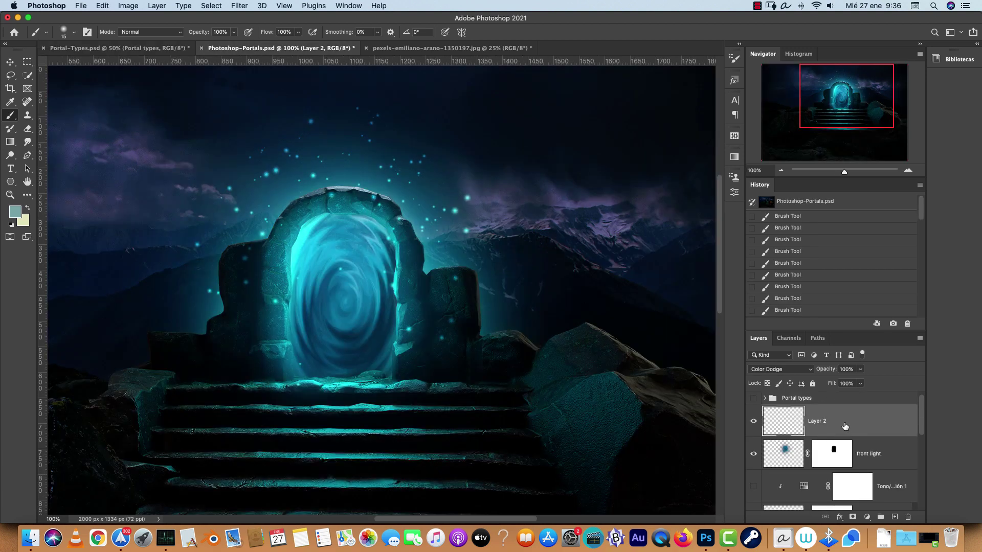
{"action": "double_click", "coordinate": [817, 422]}
{"action": "type", "text": "particles"}
{"action": "key", "text": "Return"}
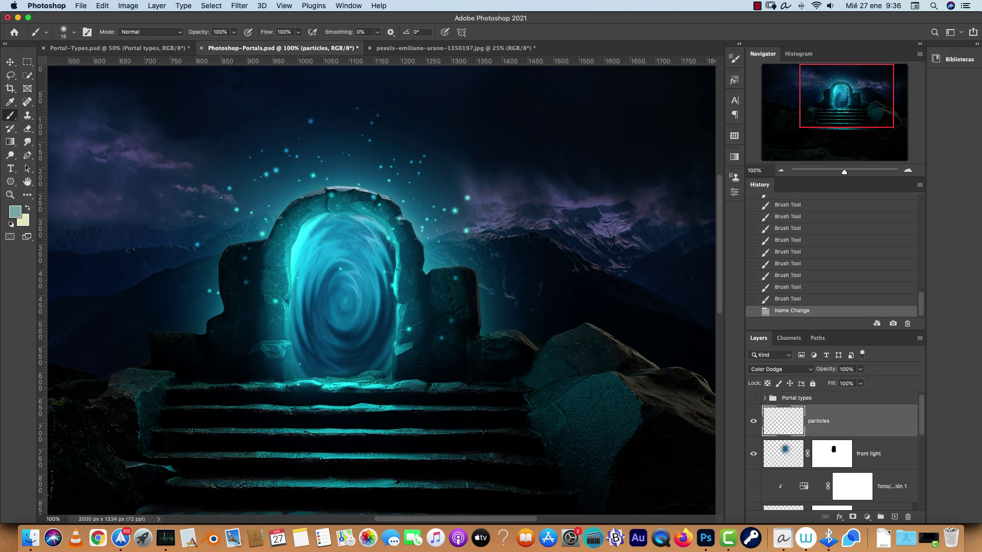
Try a Color Dodge drop shadow in near-white #f2f2f2 on the particles layer and switch it off again
{"action": "double_click", "coordinate": [869, 414]}
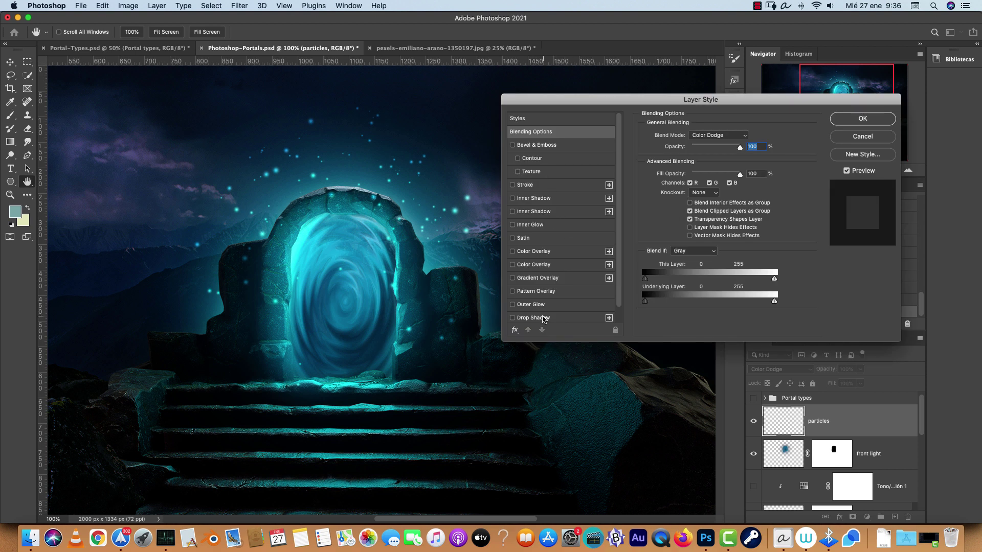
{"action": "left_click", "coordinate": [532, 318]}
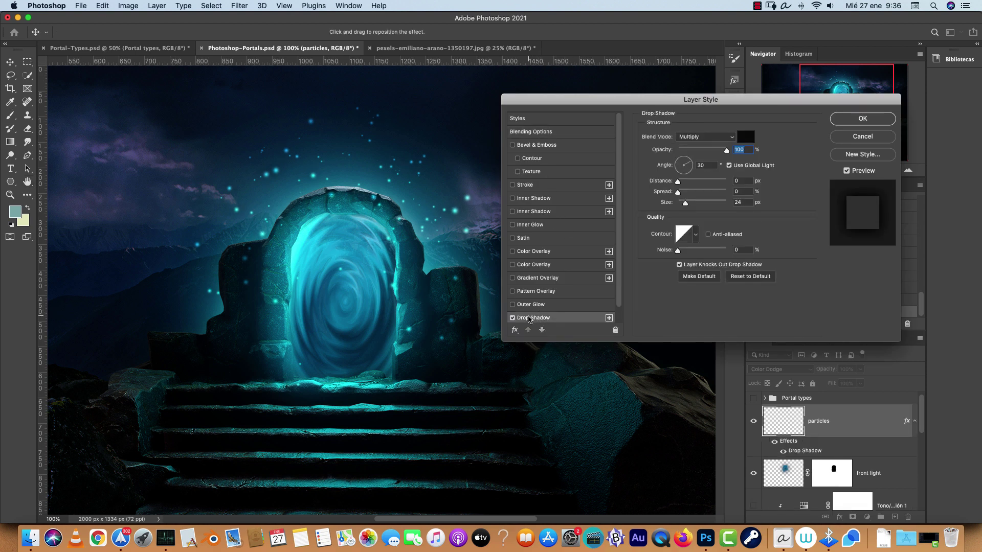
{"action": "left_click", "coordinate": [722, 137]}
{"action": "left_click", "coordinate": [700, 184]}
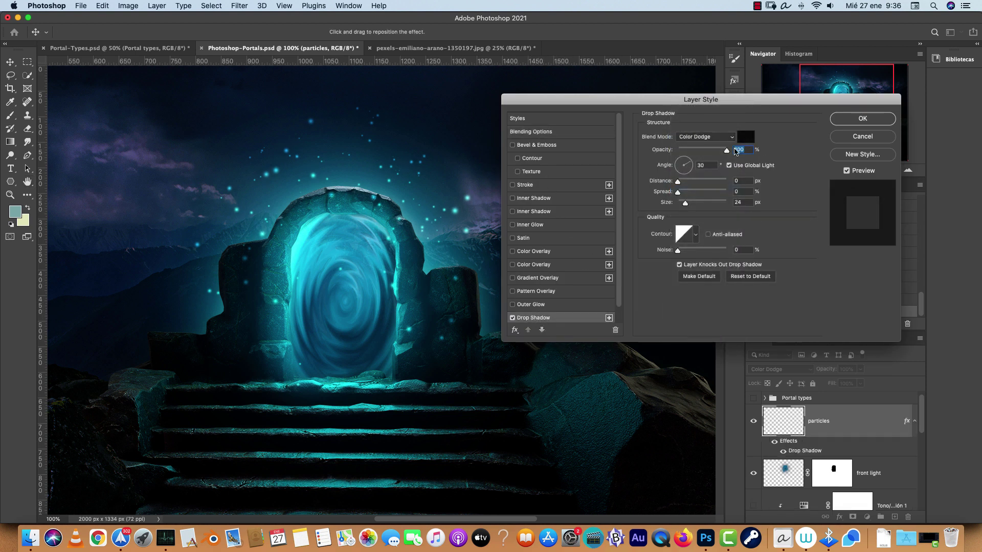
{"action": "left_click", "coordinate": [745, 137]}
{"action": "left_click", "coordinate": [651, 232]}
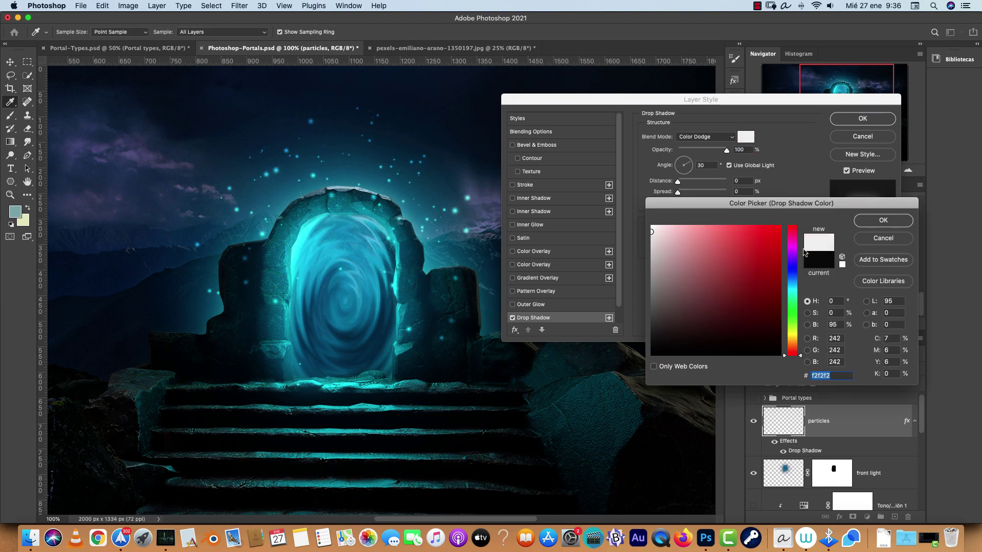
{"action": "left_click", "coordinate": [880, 221]}
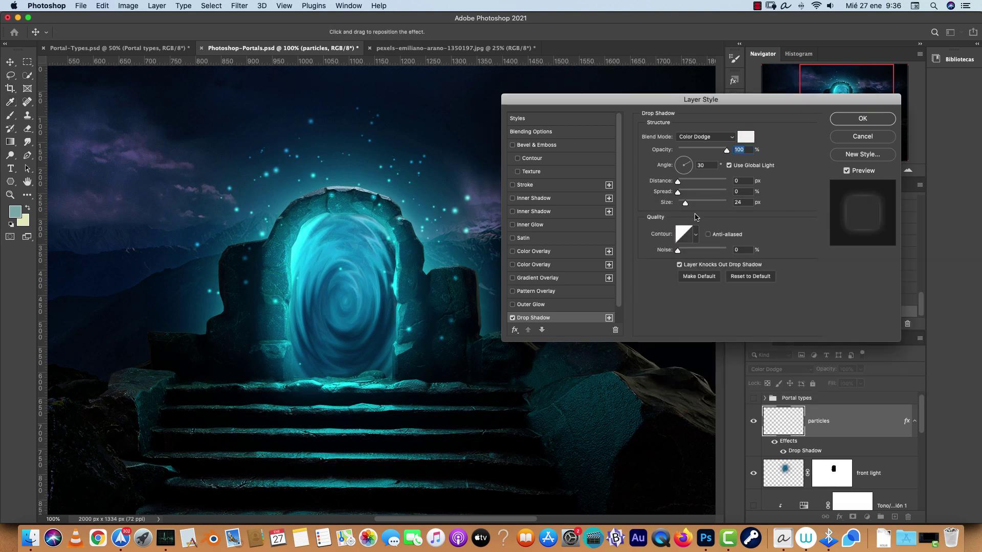
{"action": "left_click_drag", "start_coordinate": [677, 183], "coordinate": [688, 204]}
{"action": "left_click", "coordinate": [513, 318]}
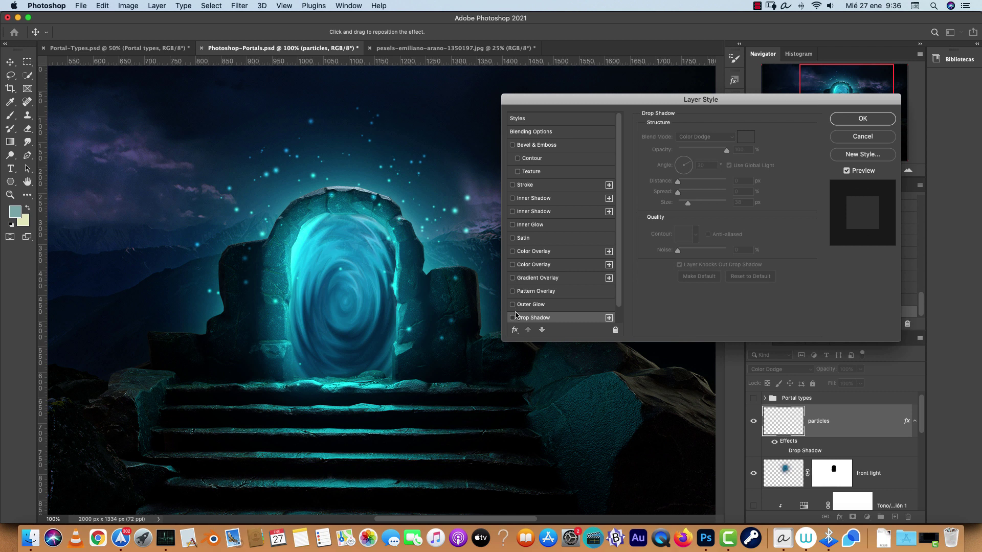
Add a Color Dodge outer glow in #61f9ff to the particles layer, with size 24 px and range 21%
{"action": "left_click", "coordinate": [512, 305]}
{"action": "left_click", "coordinate": [531, 305]}
{"action": "left_click_drag", "start_coordinate": [698, 275], "coordinate": [686, 274]}
{"action": "left_click", "coordinate": [666, 176]}
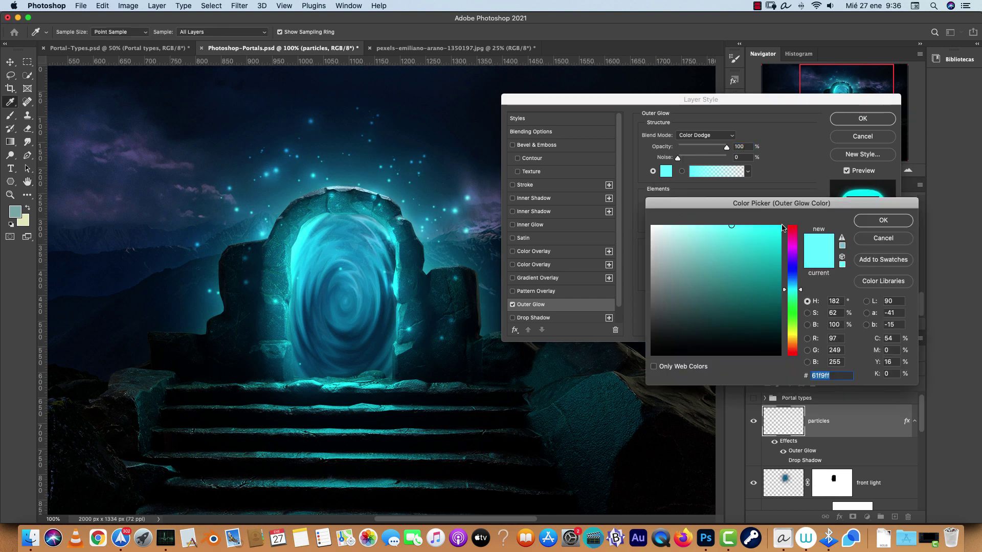
{"action": "left_click", "coordinate": [878, 221]}
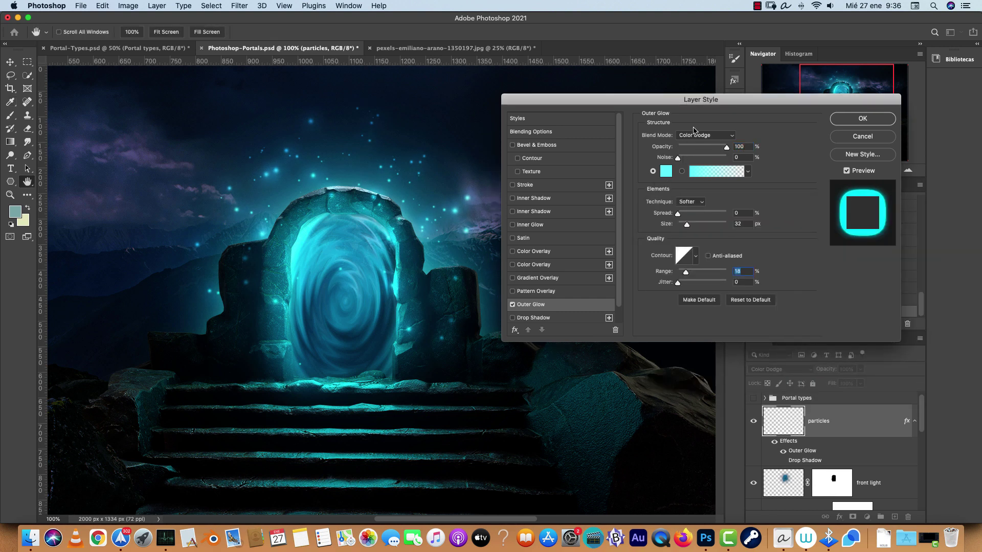
{"action": "mouse_move", "coordinate": [688, 228]}
{"action": "left_mouse_down"}
{"action": "mouse_move", "coordinate": [699, 227]}
{"action": "mouse_move", "coordinate": [688, 225]}
{"action": "left_mouse_up"}
{"action": "left_click_drag", "start_coordinate": [686, 274], "coordinate": [681, 276]}
{"action": "mouse_move", "coordinate": [688, 224]}
{"action": "left_mouse_down"}
{"action": "mouse_move", "coordinate": [699, 226]}
{"action": "mouse_move", "coordinate": [689, 225]}
{"action": "left_mouse_up"}
{"action": "left_click_drag", "start_coordinate": [683, 274], "coordinate": [688, 275]}
{"action": "left_click_drag", "start_coordinate": [689, 225], "coordinate": [687, 226]}
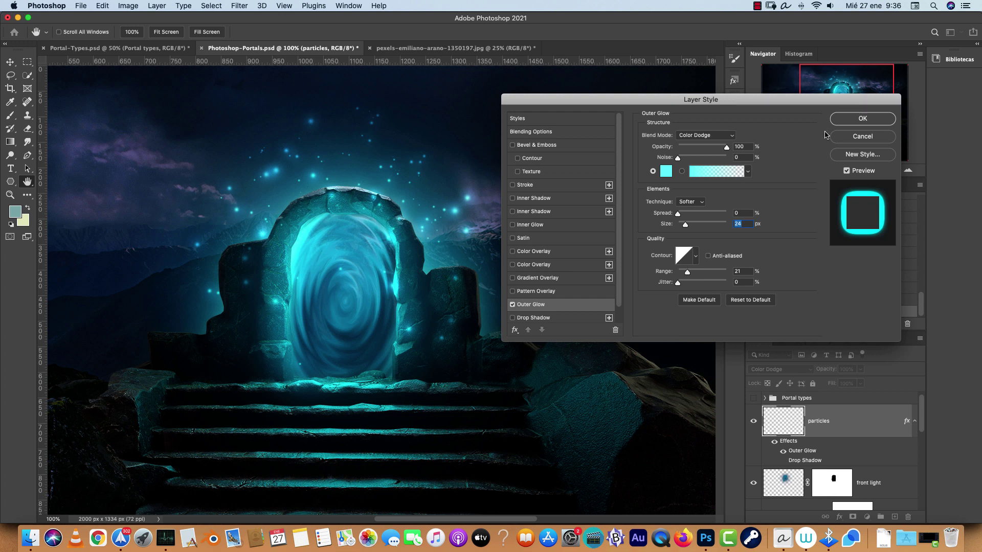
{"action": "left_click", "coordinate": [852, 119]}
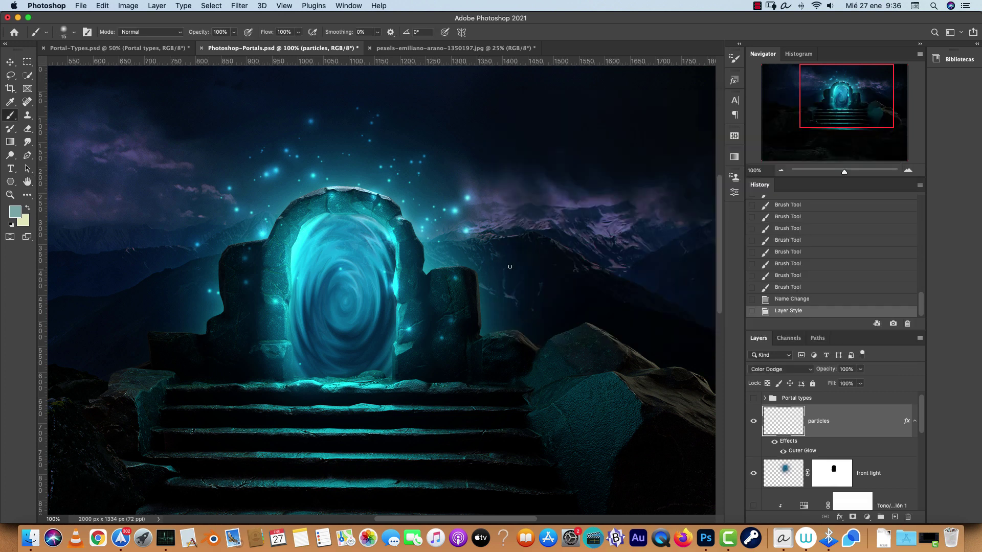
Open Dust-particles-4 from the portal resources folder, keeping its embedded colour profile
{"action": "left_click", "coordinate": [781, 171]}
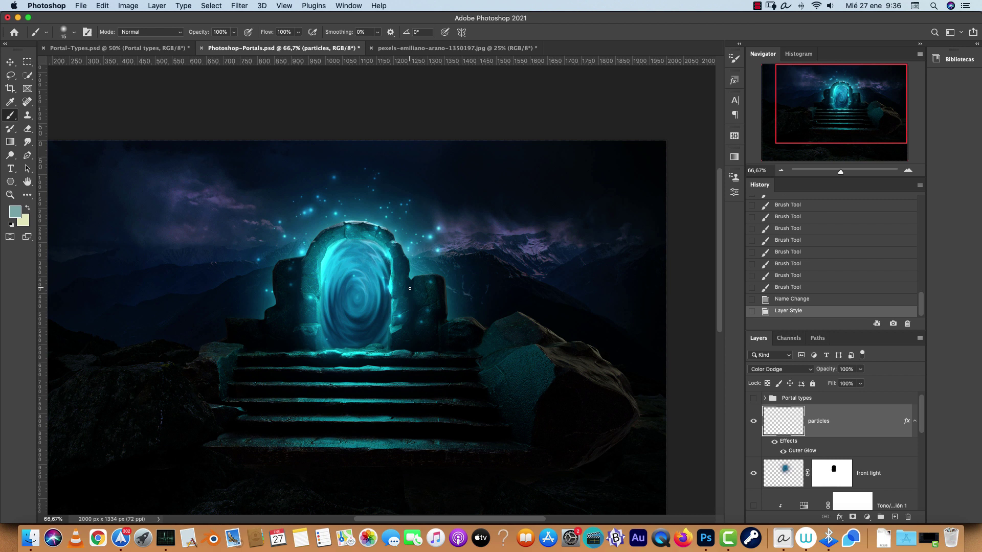
{"action": "key", "text": "super+o"}
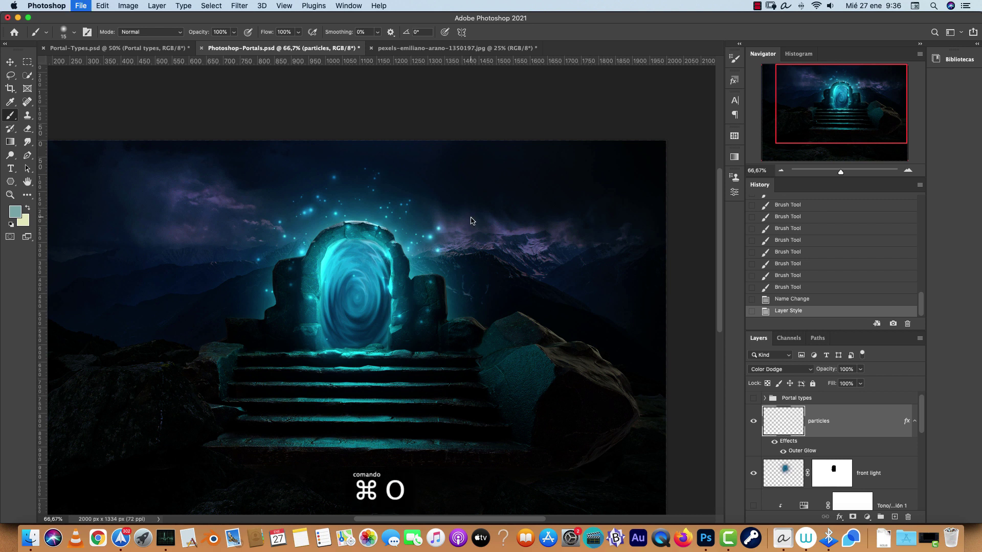
{"action": "left_click", "coordinate": [453, 162]}
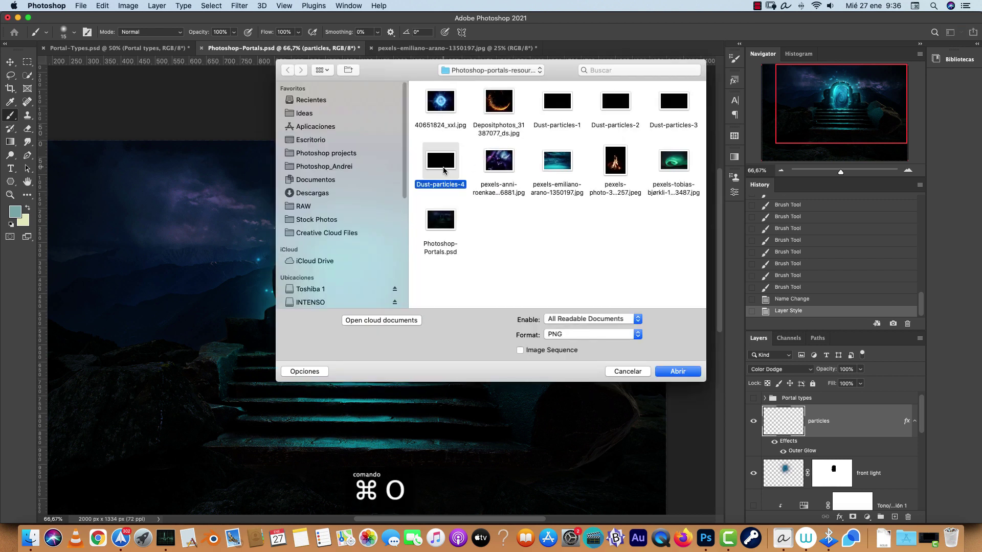
{"action": "key", "text": "space"}
{"action": "key", "text": "space"}
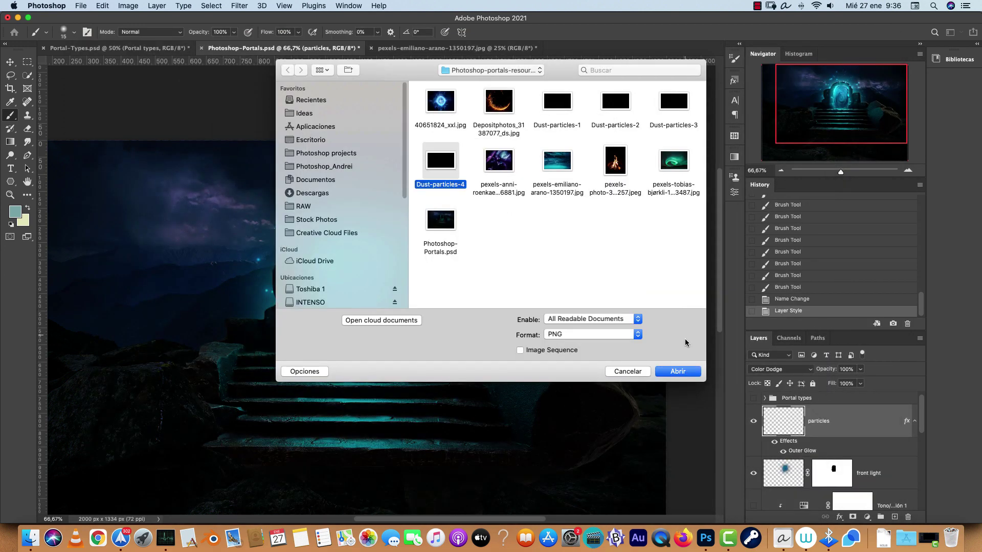
{"action": "left_click", "coordinate": [685, 370]}
{"action": "left_click", "coordinate": [500, 210]}
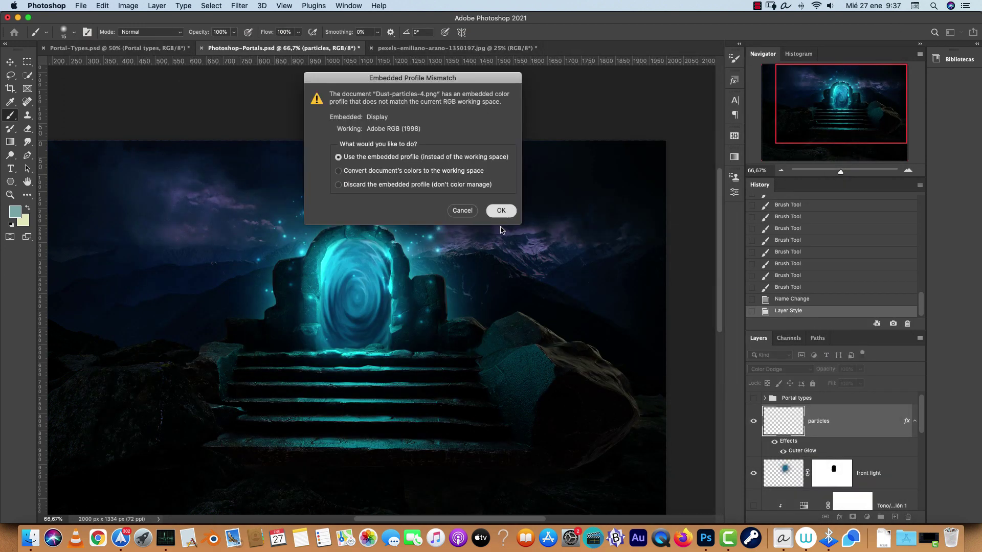
Cut the whole dust image, close its file without saving, and paste it into Photoshop-Portals.psd with colours converted
{"action": "key", "text": "super+a"}
{"action": "key", "text": "super+x"}
{"action": "key", "text": "super+w"}
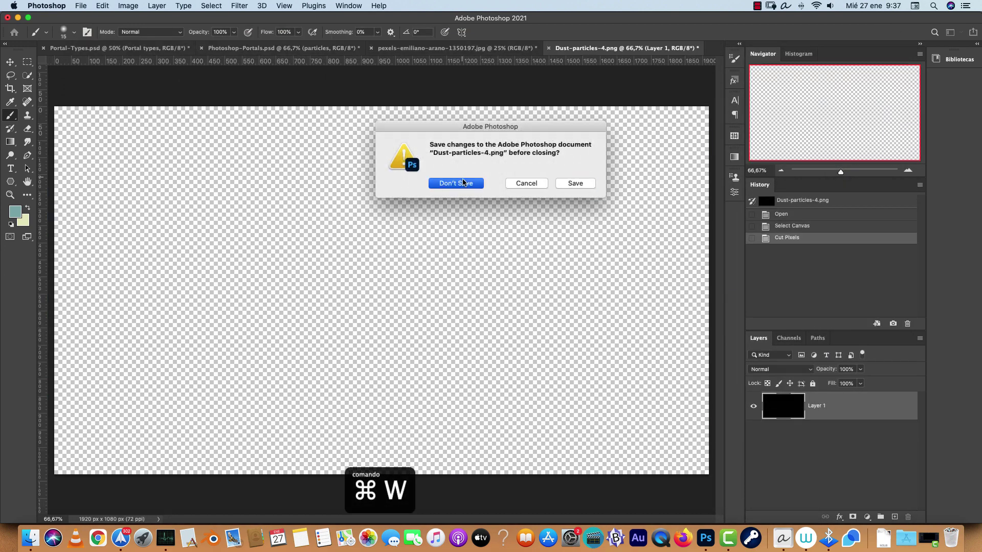
{"action": "left_click", "coordinate": [454, 182]}
{"action": "key", "text": "super+v"}
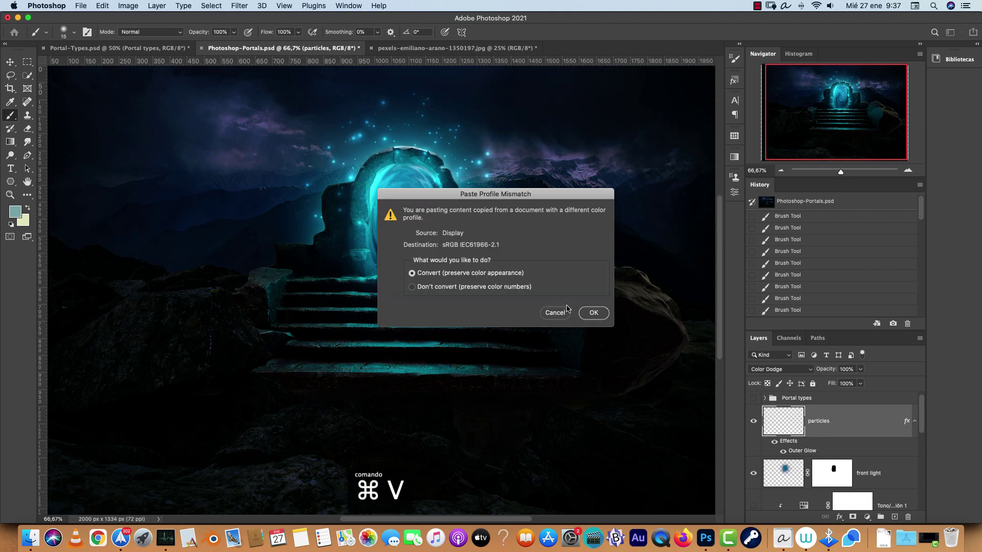
{"action": "left_click", "coordinate": [593, 312]}
Set the pasted dust layer to Screen and move it up over the sky and arch
{"action": "left_click", "coordinate": [785, 369]}
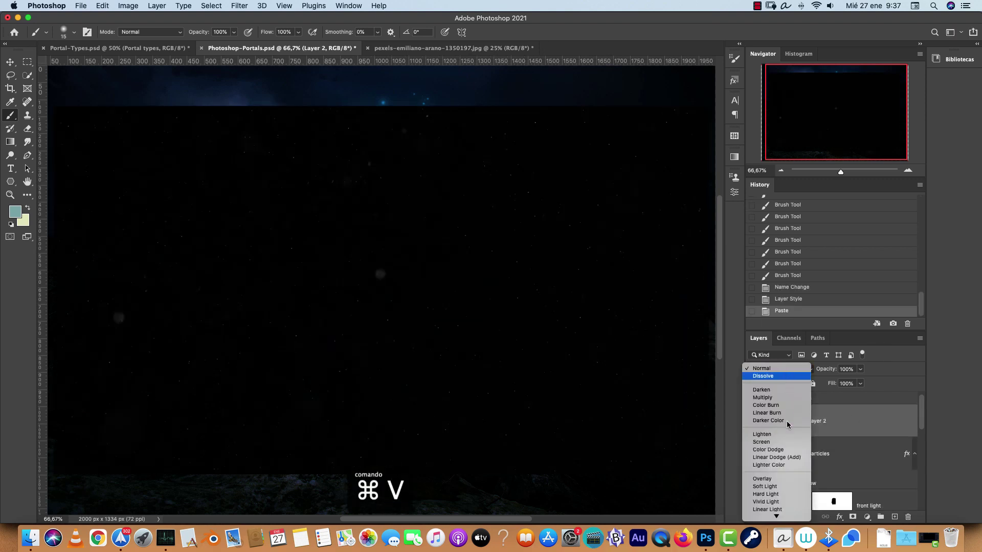
{"action": "left_click", "coordinate": [767, 441]}
{"action": "key", "text": "super+t"}
{"action": "left_click_drag", "start_coordinate": [486, 256], "coordinate": [495, 167]}
{"action": "key", "text": "Return"}
Adjust the dust layer's Levels to a midtone of 0.47 and a white input of 130
{"action": "key", "text": "super+l"}
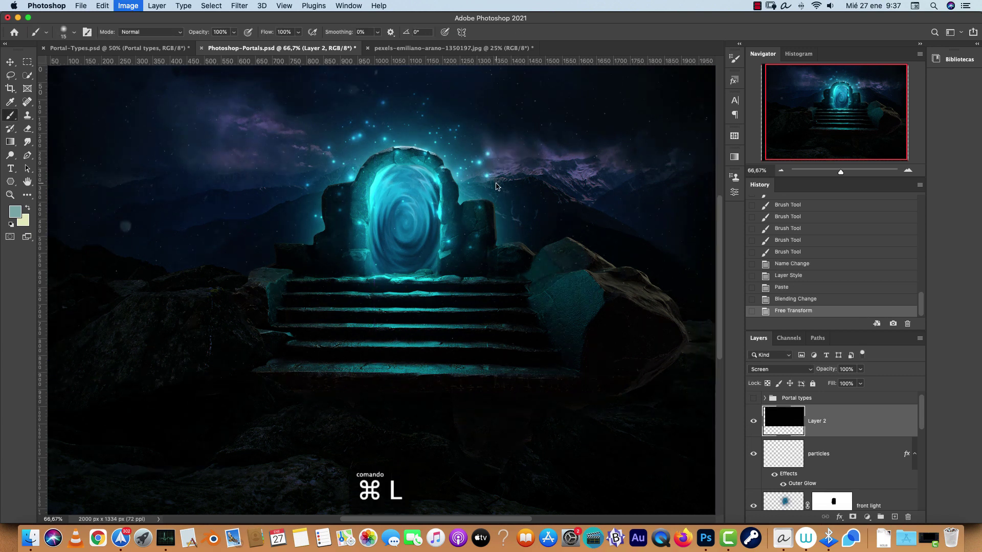
{"action": "left_click_drag", "start_coordinate": [681, 380], "coordinate": [600, 379]}
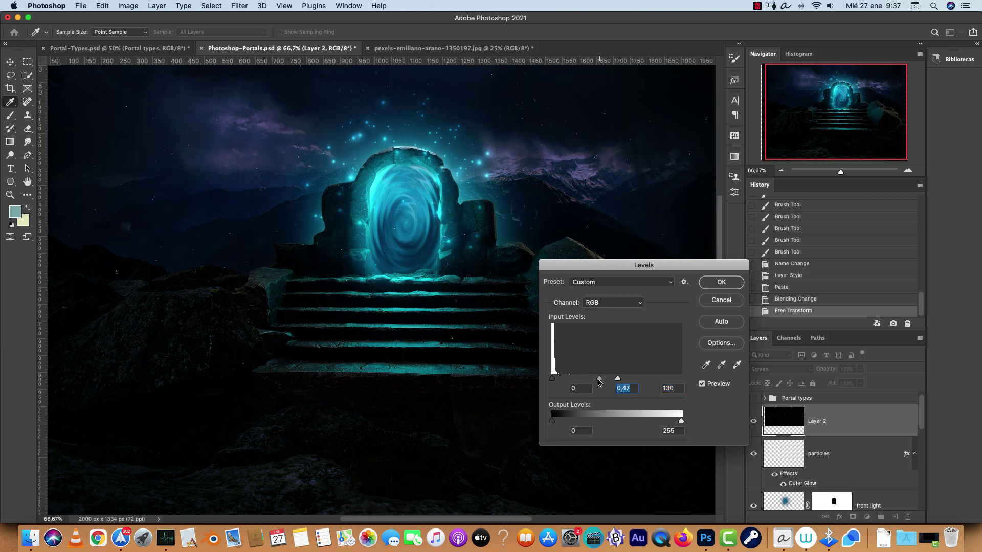
{"action": "left_click", "coordinate": [740, 288]}
Hide the dust layer behind a black mask and prepare a 90 px brush with white as the foreground colour
{"action": "key", "text": "super+1"}
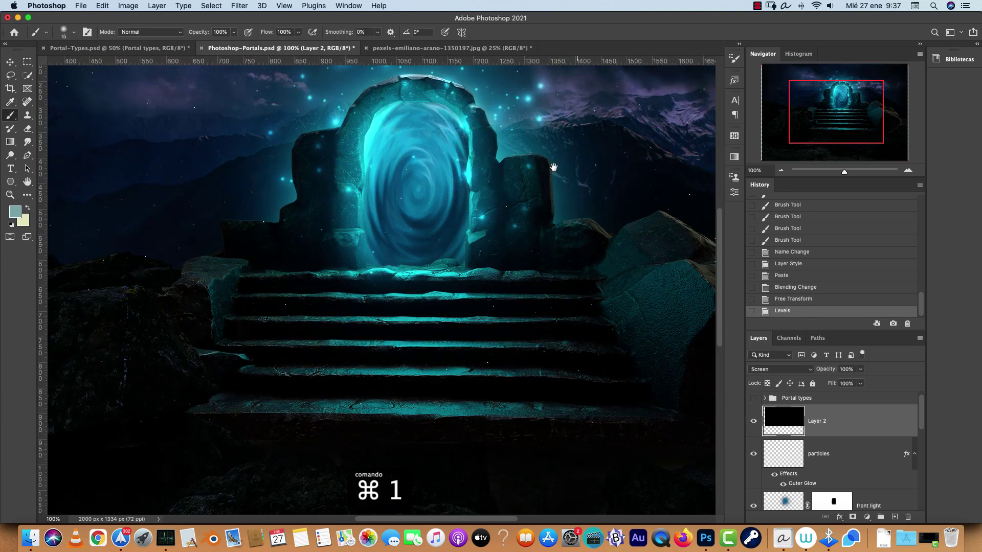
{"action": "left_click", "coordinate": [853, 517], "text": "alt"}
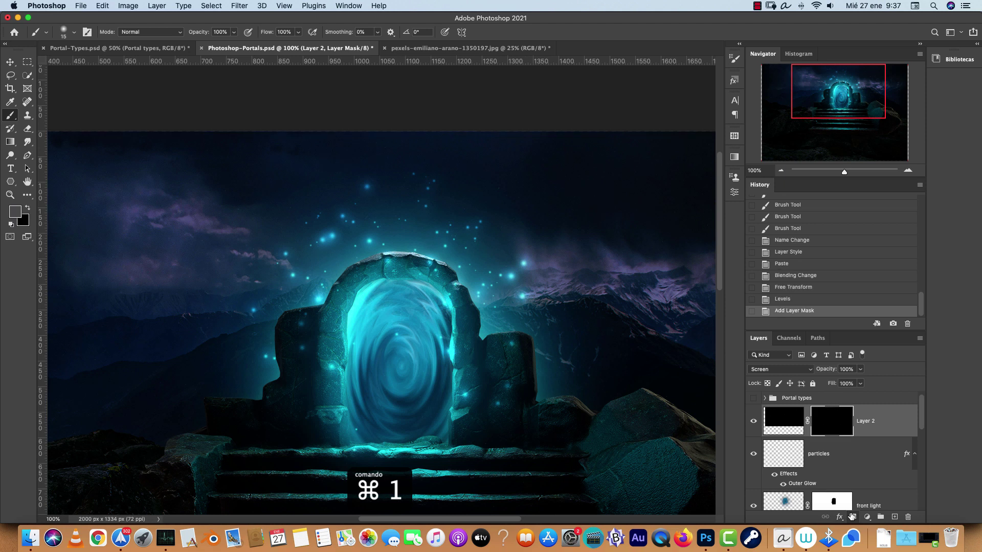
{"action": "key", "text": "bracketright"}
{"action": "key", "text": "bracketright"}
{"action": "key", "text": "bracketright"}
{"action": "key", "text": "bracketright"}
{"action": "key", "text": "bracketright"}
{"action": "right_click", "coordinate": [403, 208]}
{"action": "left_click", "coordinate": [453, 321]}
{"action": "left_click", "coordinate": [831, 421]}
{"action": "key", "text": "x"}
{"action": "key", "text": "d"}
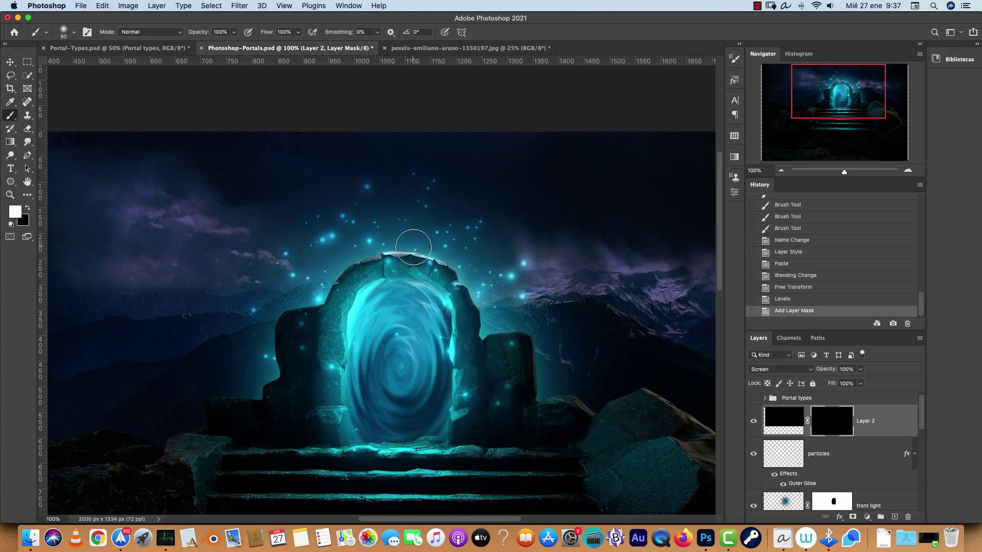
Paint white on the dust layer's mask with a 150 px brush to reveal dust above and beside the arch
{"action": "key", "text": "bracketright"}
{"action": "key", "text": "bracketright"}
{"action": "key", "text": "bracketright"}
{"action": "key", "text": "x"}
{"action": "left_click", "coordinate": [368, 260]}
{"action": "key", "text": "x"}
{"action": "left_click_drag", "start_coordinate": [431, 231], "coordinate": [373, 226]}
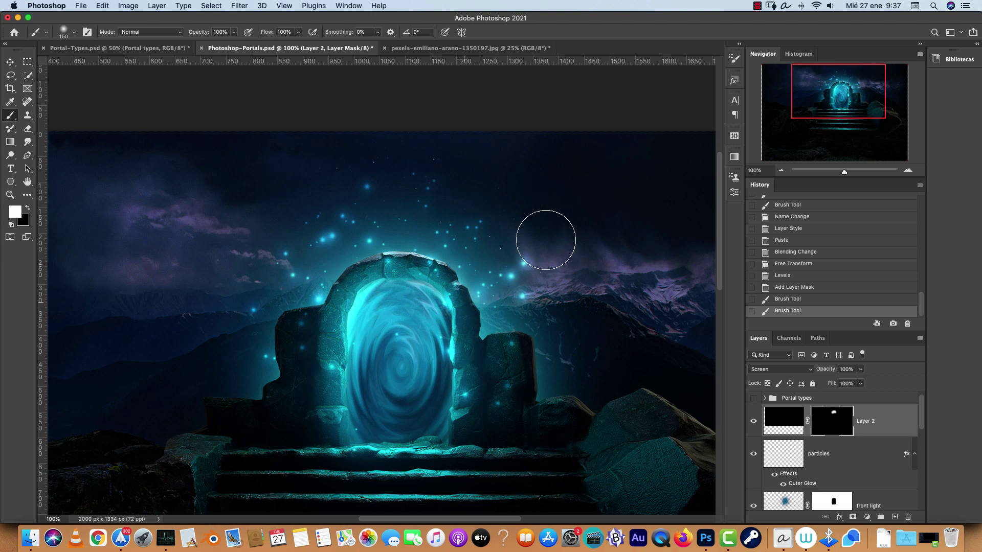
{"action": "mouse_move", "coordinate": [590, 233]}
{"action": "left_mouse_down"}
{"action": "mouse_move", "coordinate": [258, 233]}
{"action": "mouse_move", "coordinate": [332, 259]}
{"action": "left_mouse_up"}
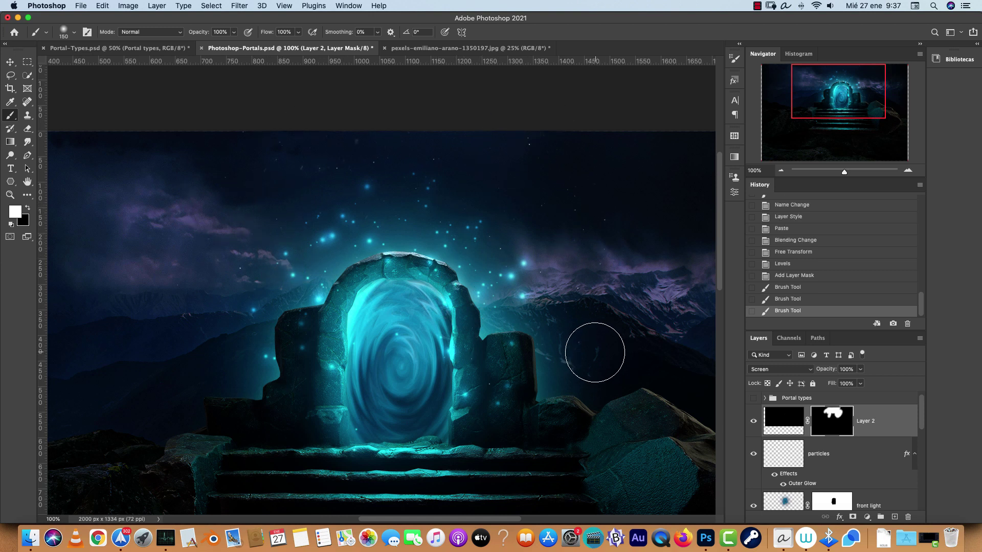
Compare the portal in Photoshop-Portals.psd with the finished look in Portal-Types.psd
{"action": "key", "text": "super+1"}
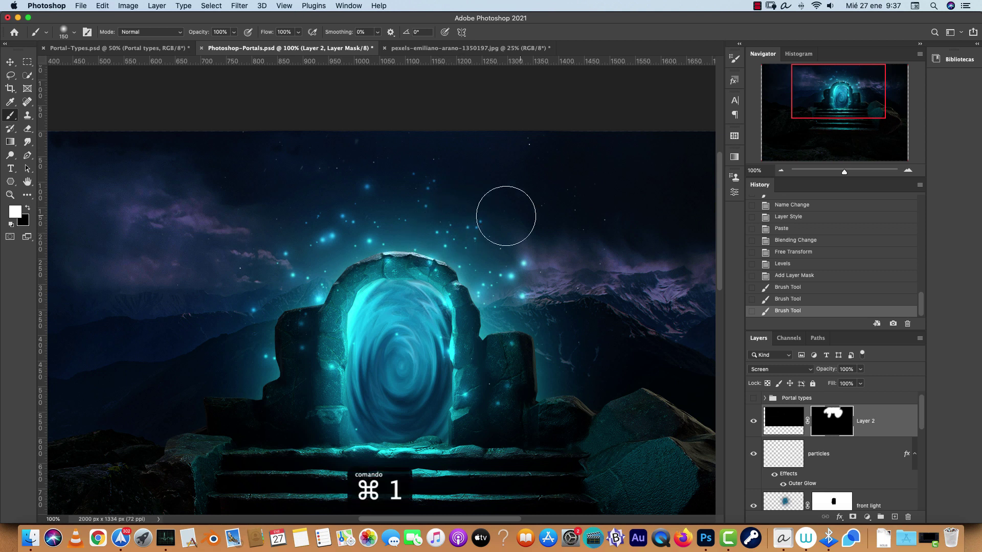
{"action": "left_click", "coordinate": [122, 49]}
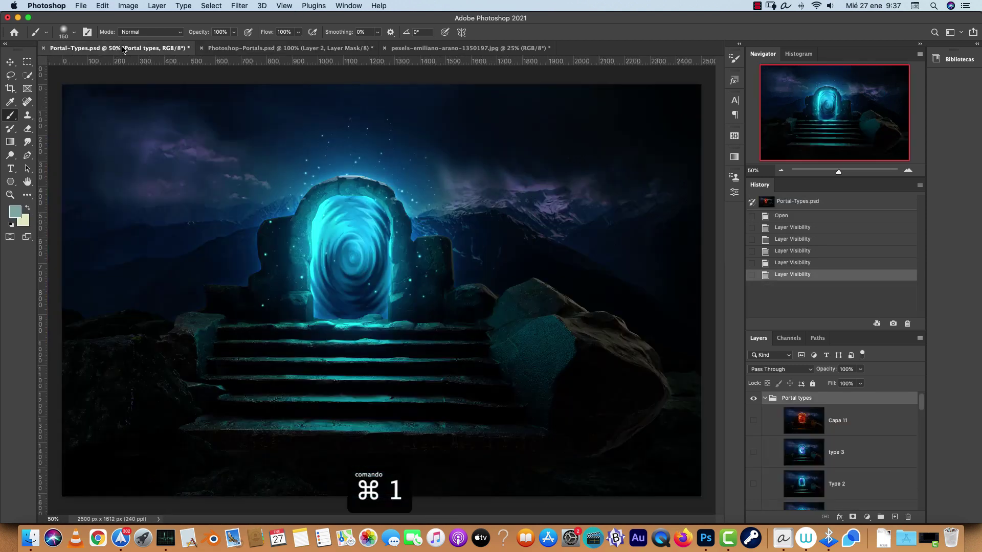
{"action": "left_click", "coordinate": [271, 49]}
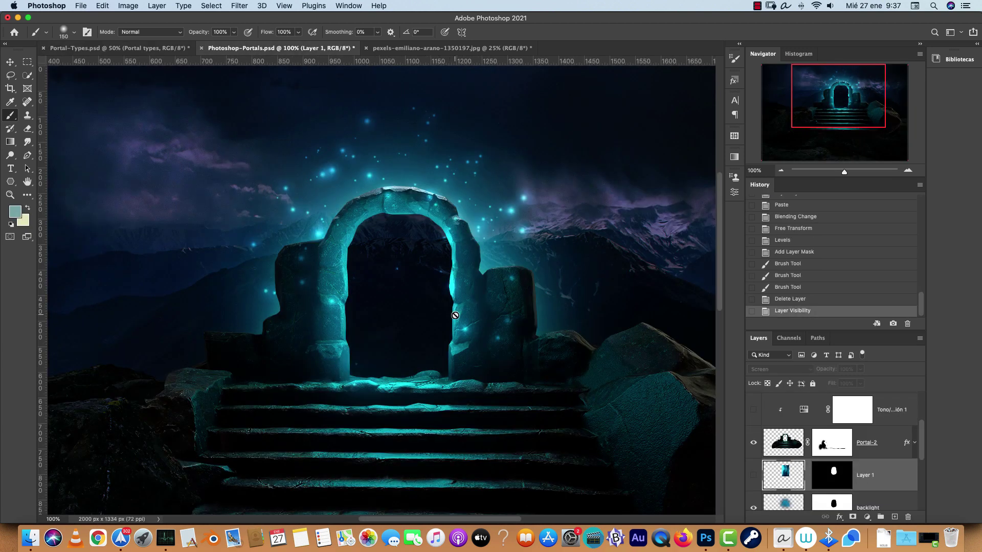
Create a new layer directly below Portal-2 and set its blend mode to Screen
{"action": "left_click", "coordinate": [894, 517]}
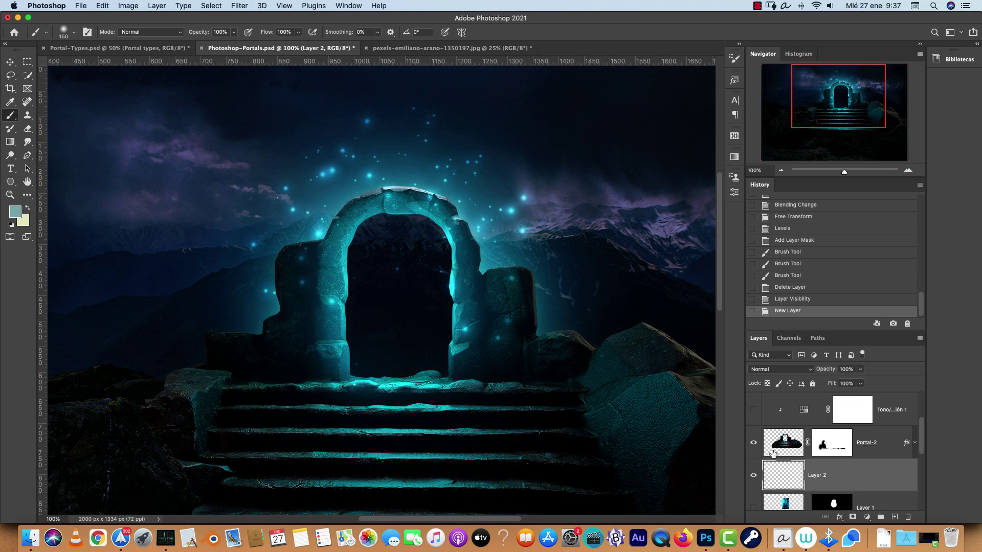
{"action": "left_click", "coordinate": [753, 443]}
{"action": "left_click", "coordinate": [753, 443]}
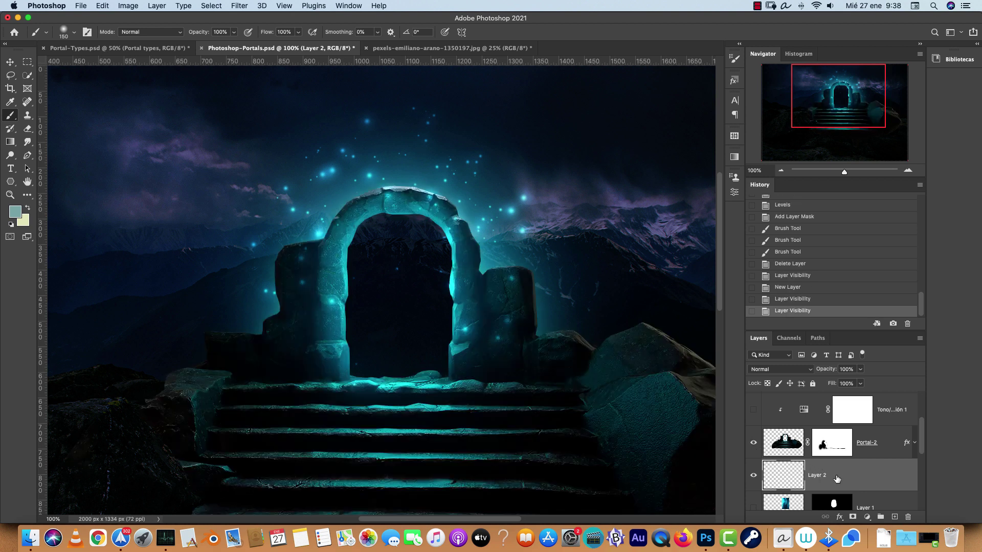
{"action": "left_click", "coordinate": [784, 372]}
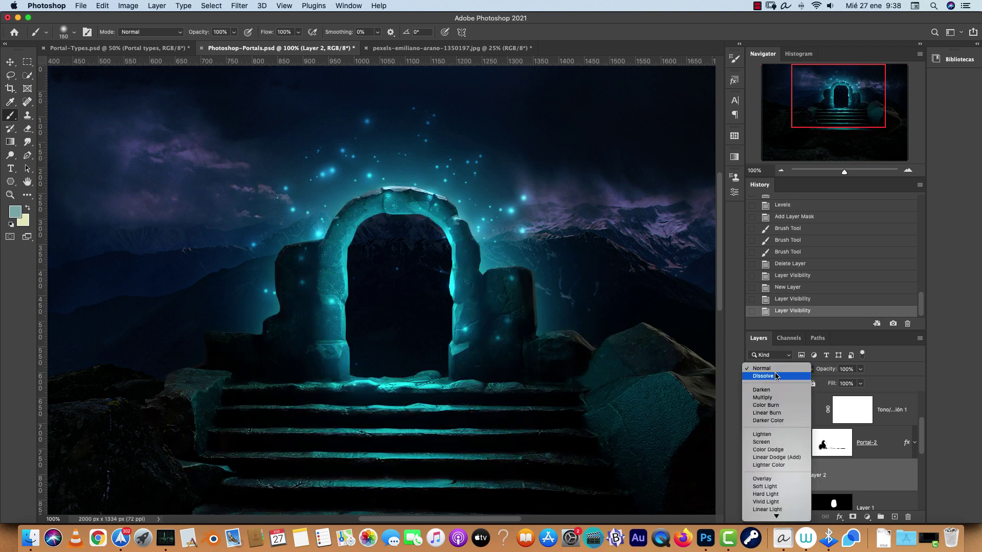
{"action": "left_click", "coordinate": [772, 442]}
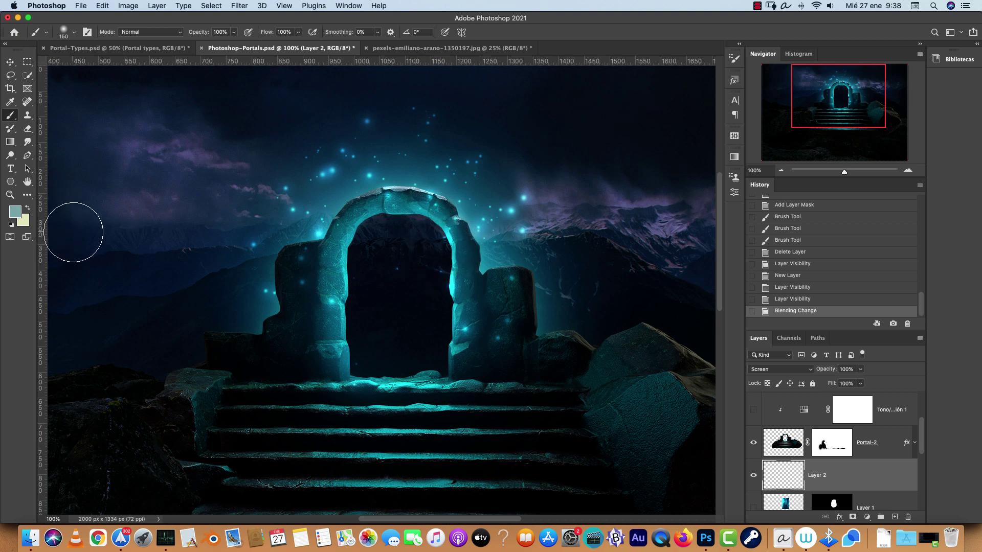
Try a soft 150 px greyish-teal brush stroke inside the arch opening and undo it
{"action": "right_click", "coordinate": [415, 184]}
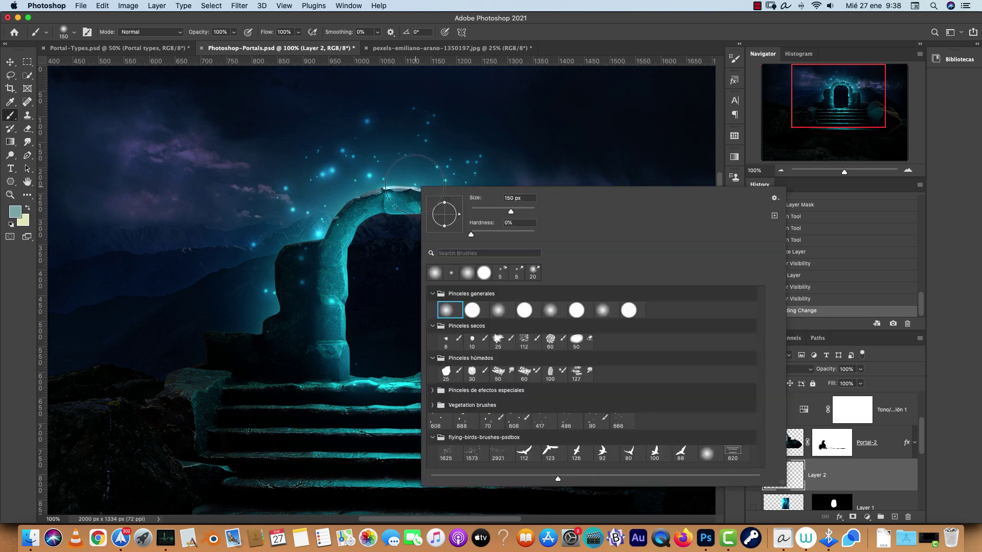
{"action": "mouse_move", "coordinate": [471, 236]}
{"action": "left_mouse_down"}
{"action": "mouse_move", "coordinate": [488, 236]}
{"action": "mouse_move", "coordinate": [449, 235]}
{"action": "mouse_move", "coordinate": [450, 276]}
{"action": "left_mouse_up"}
{"action": "key", "text": "Return"}
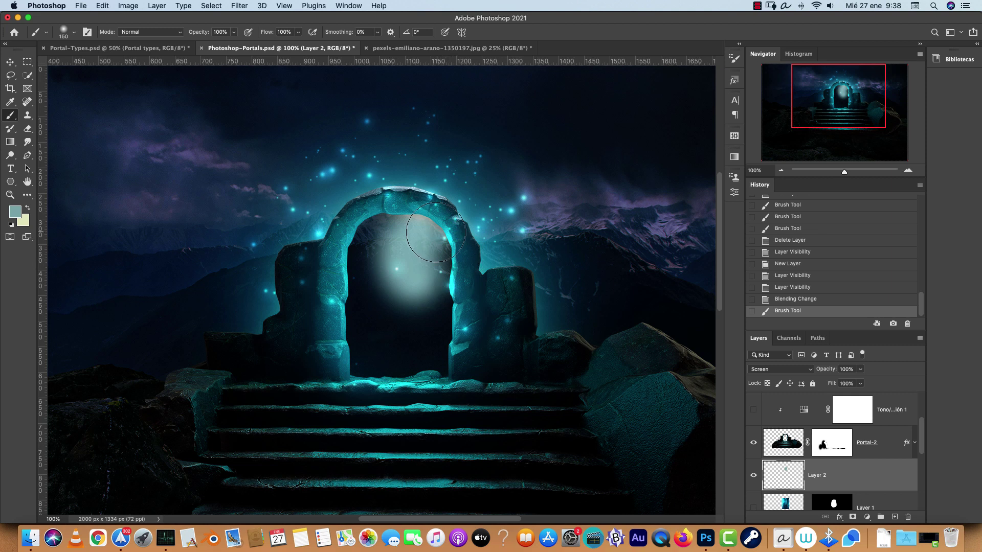
{"action": "key", "text": "super+z"}
Paint a soft blue (0087dc) stroke on Layer 2 in the upper right of the arch opening with the 150 px brush
{"action": "left_click", "coordinate": [735, 58]}
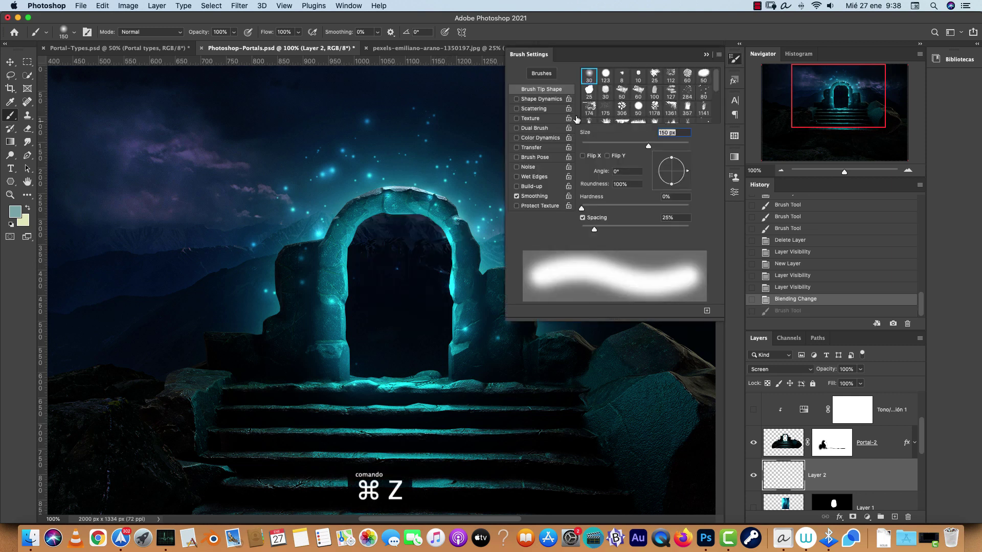
{"action": "left_click", "coordinate": [705, 55]}
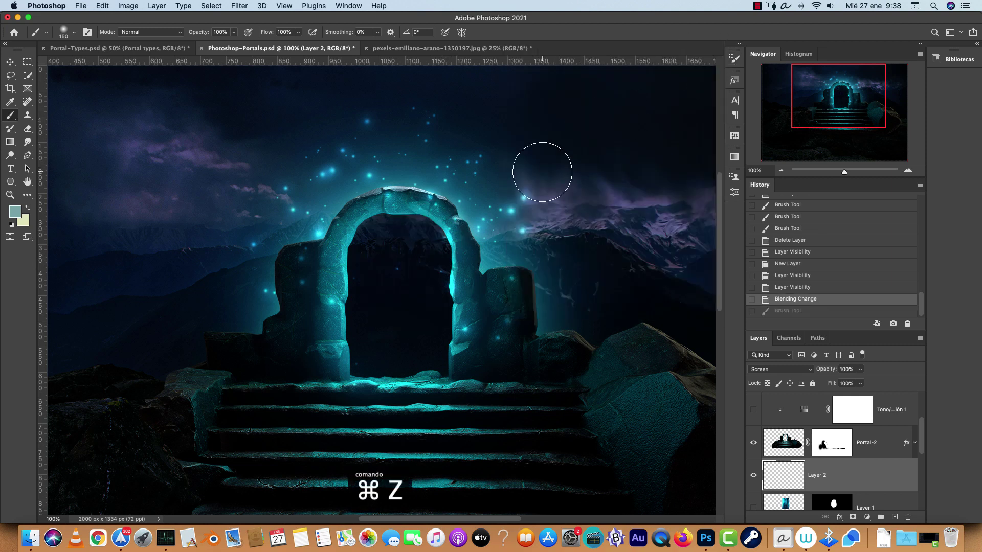
{"action": "left_click", "coordinate": [15, 211]}
{"action": "left_click_drag", "start_coordinate": [738, 292], "coordinate": [795, 282]}
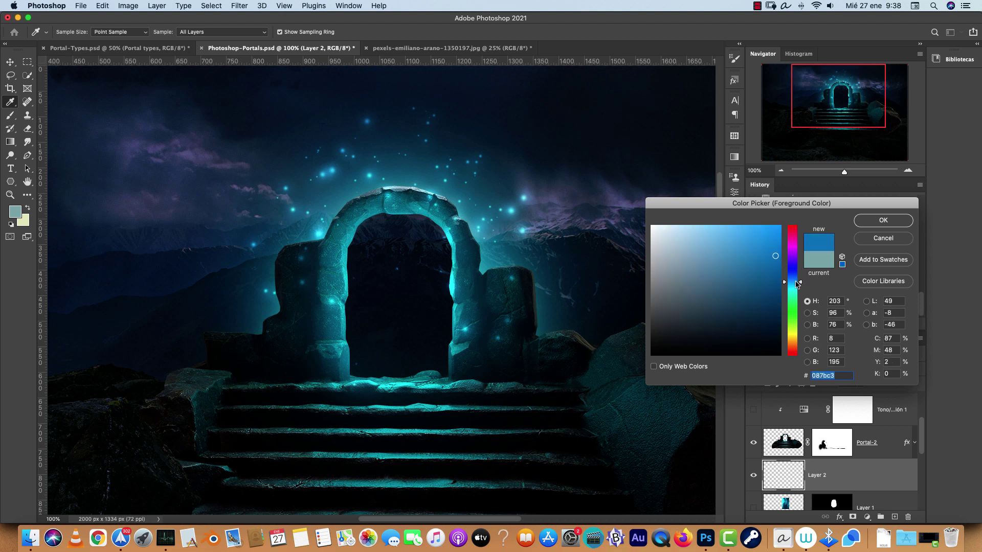
{"action": "left_click", "coordinate": [782, 240]}
{"action": "left_click", "coordinate": [881, 222]}
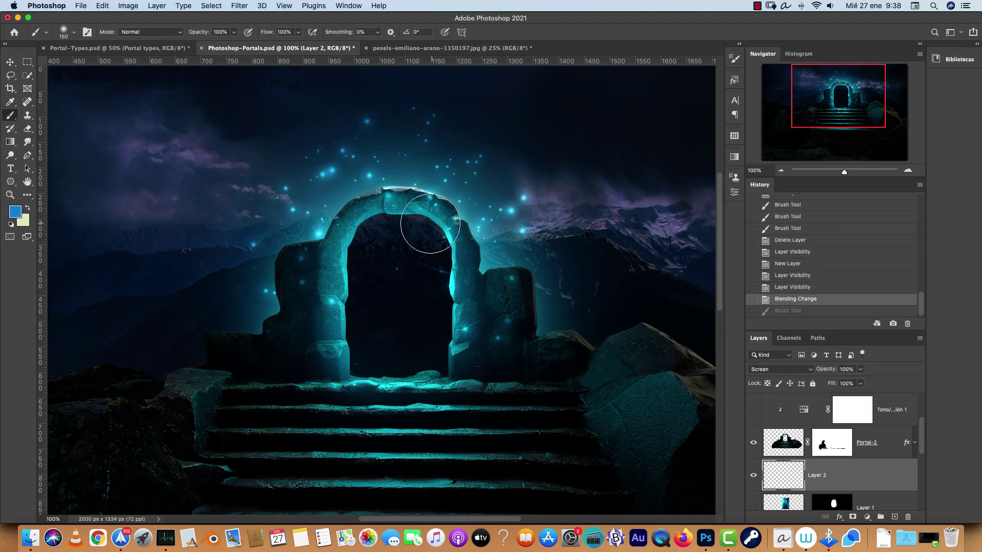
{"action": "left_click_drag", "start_coordinate": [428, 231], "coordinate": [444, 248]}
Paint soft teal (00d9dc) at the upper left and orange (dc8c00) at the top centre of the arch opening
{"action": "left_click", "coordinate": [15, 211]}
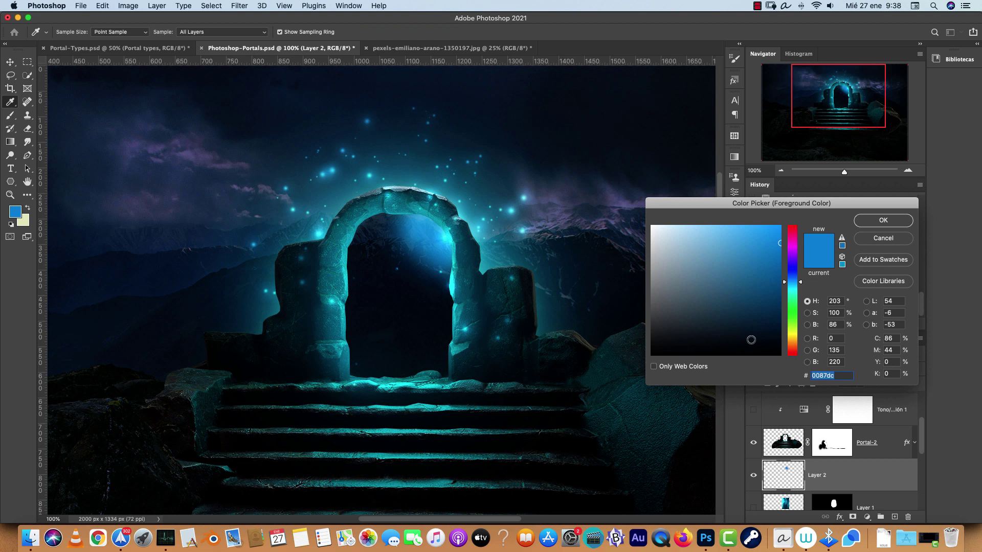
{"action": "left_click", "coordinate": [793, 292]}
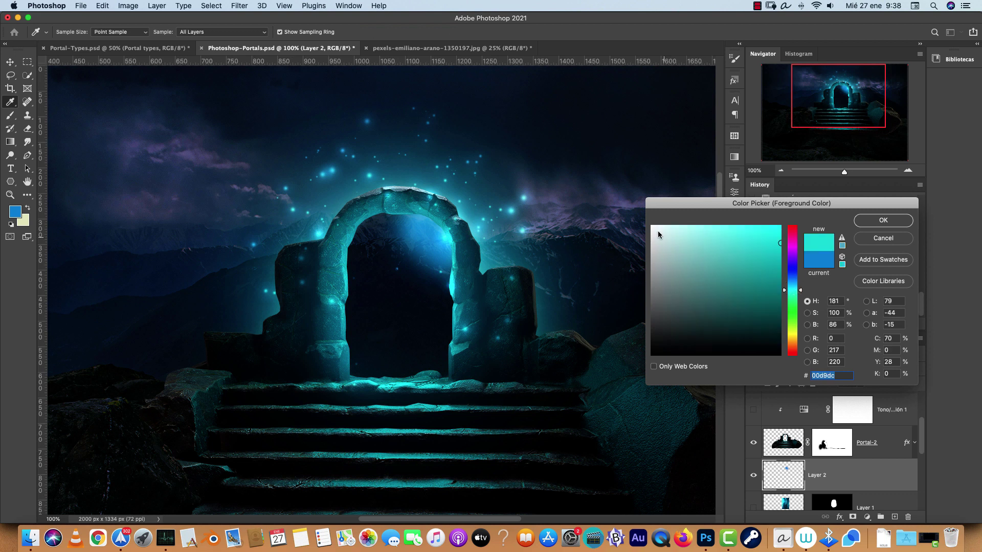
{"action": "left_click", "coordinate": [875, 219]}
{"action": "left_click_drag", "start_coordinate": [373, 230], "coordinate": [381, 247]}
{"action": "left_click", "coordinate": [15, 211]}
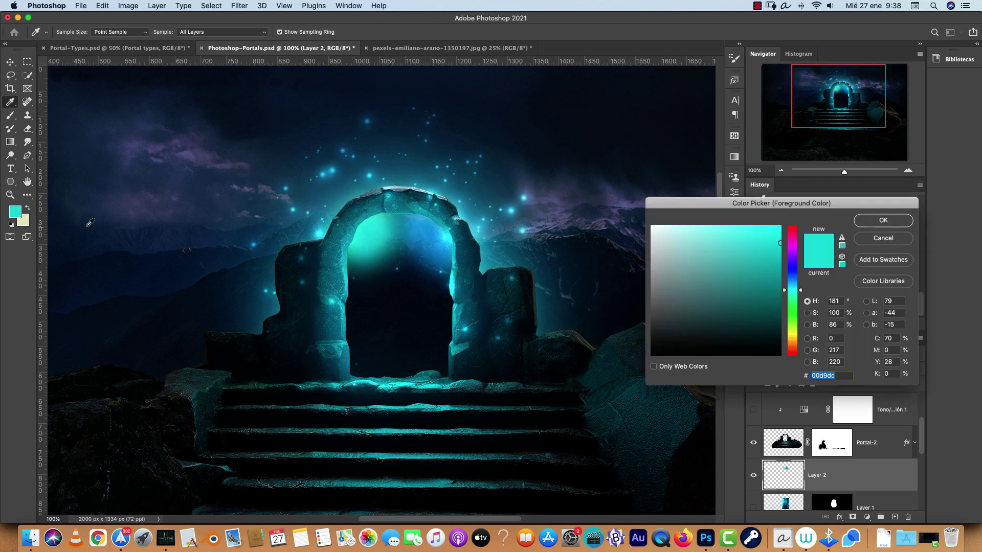
{"action": "left_click", "coordinate": [791, 344]}
{"action": "left_click", "coordinate": [883, 220]}
{"action": "left_click_drag", "start_coordinate": [352, 235], "coordinate": [425, 225]}
Paint a soft magenta (dc008c) stroke along the left side of the arch opening on Layer 2
{"action": "left_click", "coordinate": [19, 214]}
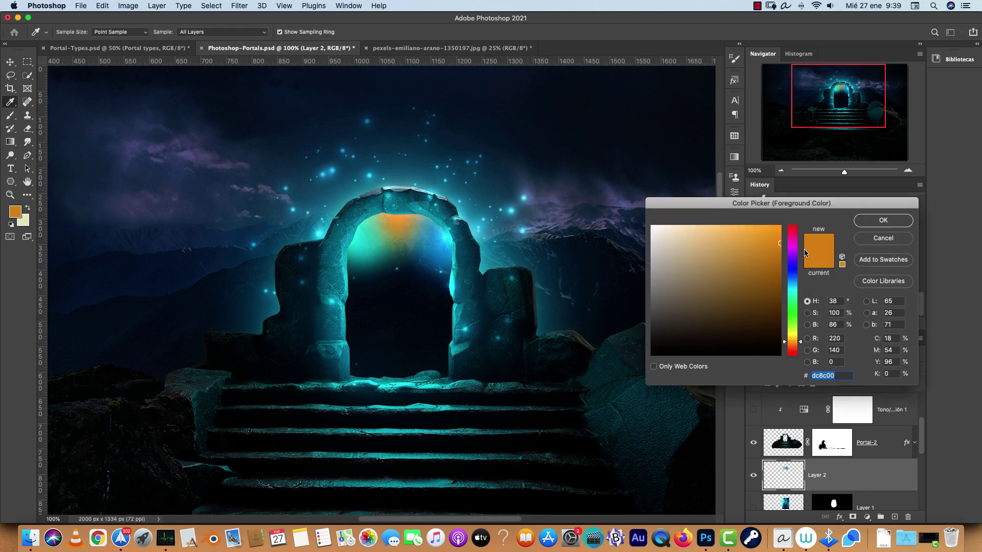
{"action": "left_click", "coordinate": [793, 240]}
{"action": "left_click", "coordinate": [883, 220]}
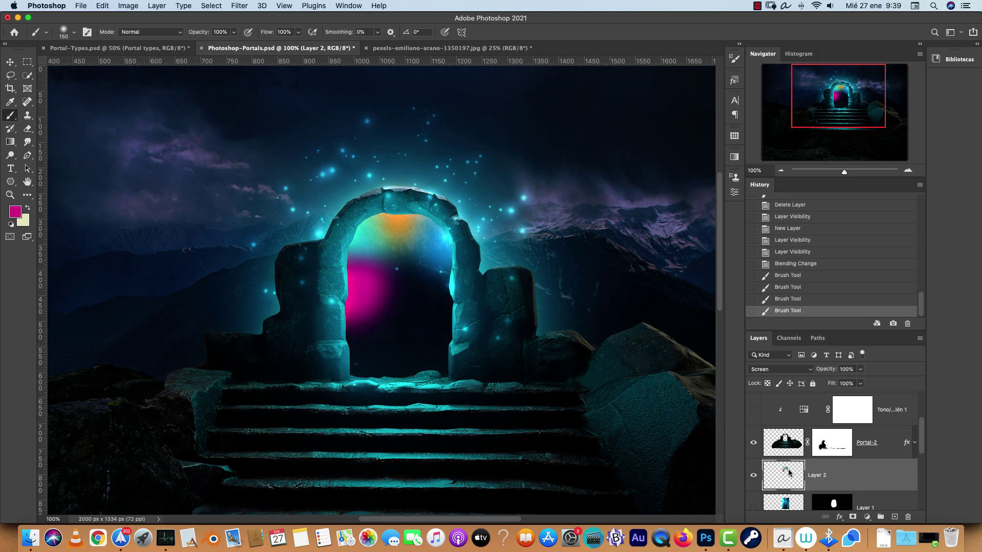
Warp the painted colours on Layer 2 into twisted, pointed streaks in the lower left of the arch opening
{"action": "key", "text": "super+t"}
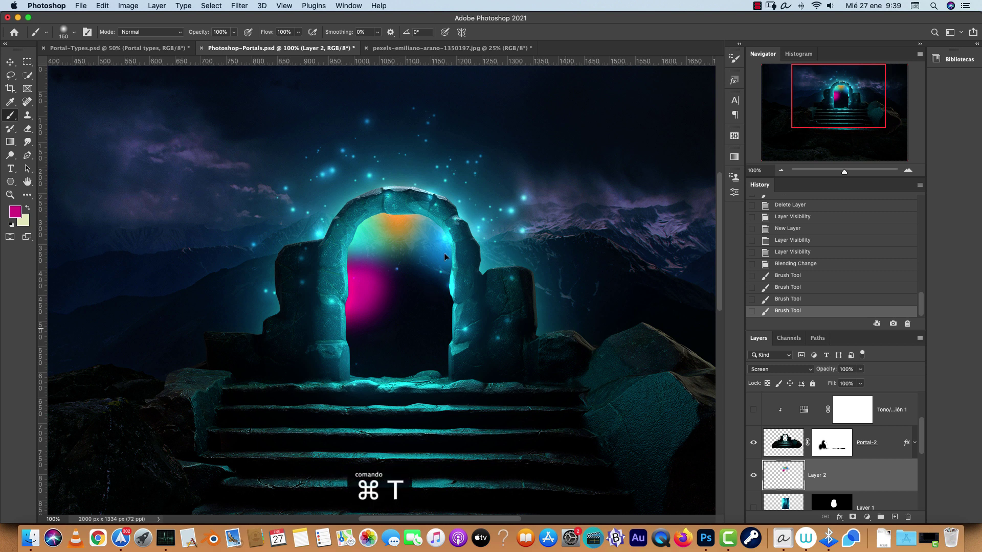
{"action": "right_click", "coordinate": [433, 231]}
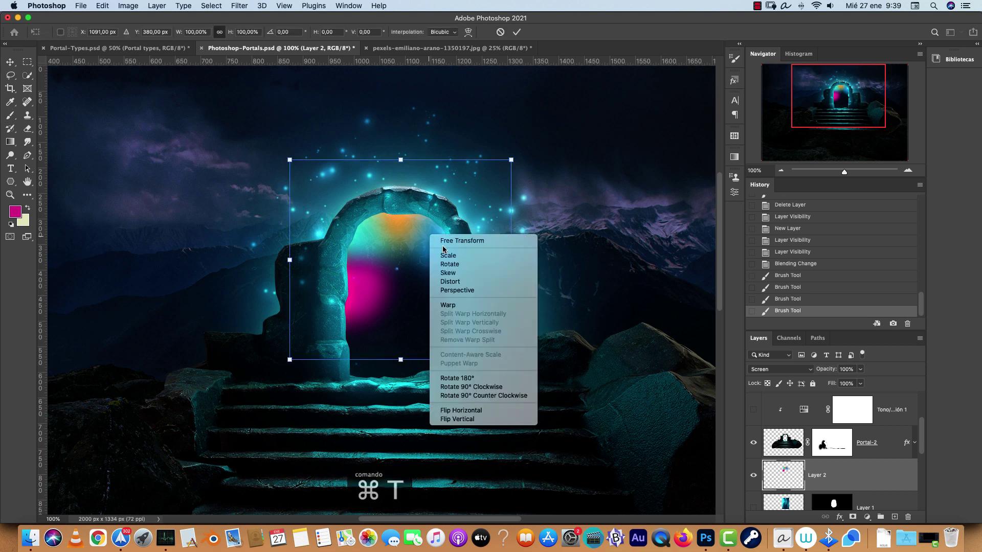
{"action": "left_click", "coordinate": [463, 304]}
{"action": "left_click_drag", "start_coordinate": [290, 360], "coordinate": [299, 371]}
{"action": "left_click_drag", "start_coordinate": [299, 304], "coordinate": [468, 514]}
{"action": "left_click_drag", "start_coordinate": [511, 360], "coordinate": [427, 378]}
{"action": "left_click_drag", "start_coordinate": [427, 311], "coordinate": [264, 347]}
{"action": "left_click_drag", "start_coordinate": [437, 160], "coordinate": [582, 231]}
{"action": "left_click_drag", "start_coordinate": [364, 159], "coordinate": [568, 259]}
{"action": "left_click_drag", "start_coordinate": [492, 304], "coordinate": [462, 321]}
{"action": "left_click_drag", "start_coordinate": [406, 342], "coordinate": [365, 220]}
{"action": "left_click_drag", "start_coordinate": [253, 143], "coordinate": [414, 240]}
{"action": "left_click_drag", "start_coordinate": [377, 392], "coordinate": [352, 233]}
{"action": "left_click_drag", "start_coordinate": [464, 200], "coordinate": [379, 321]}
{"action": "left_click_drag", "start_coordinate": [336, 299], "coordinate": [448, 239]}
{"action": "mouse_move", "coordinate": [417, 335]}
{"action": "left_mouse_down"}
{"action": "mouse_move", "coordinate": [361, 349]}
{"action": "mouse_move", "coordinate": [384, 296]}
{"action": "mouse_move", "coordinate": [428, 310]}
{"action": "mouse_move", "coordinate": [410, 341]}
{"action": "left_mouse_up"}
{"action": "key", "text": "Return"}
{"action": "key", "text": "super+t"}
{"action": "key", "text": "Return"}
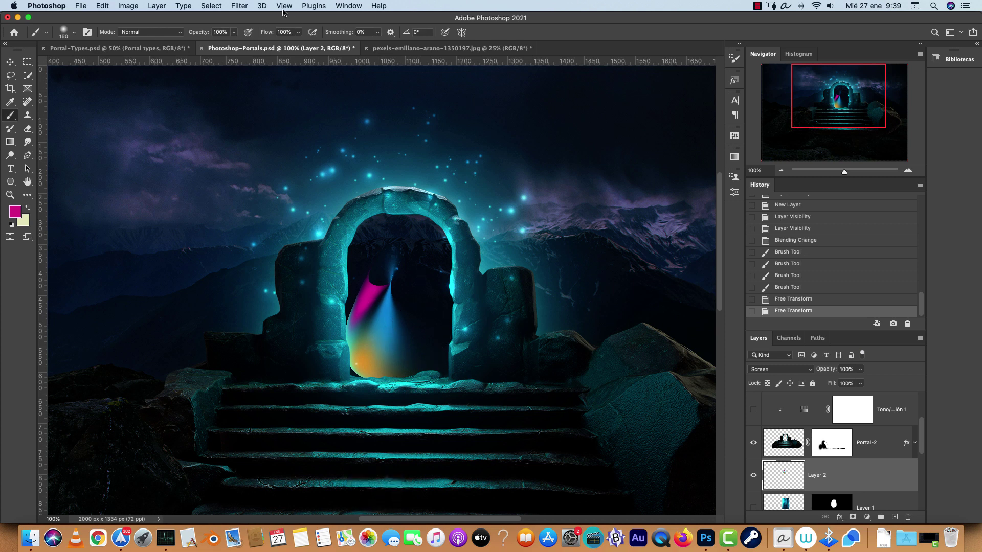
Apply a Gaussian Blur with a 16.2 px radius to the warped streaks on Layer 2
{"action": "left_click", "coordinate": [239, 6]}
{"action": "mouse_move", "coordinate": [282, 142]}
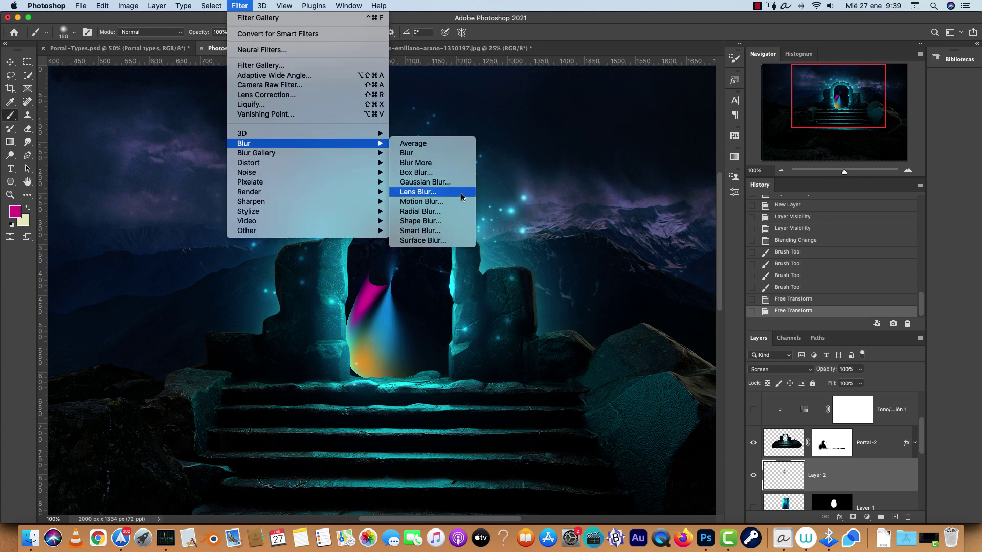
{"action": "left_click", "coordinate": [443, 183]}
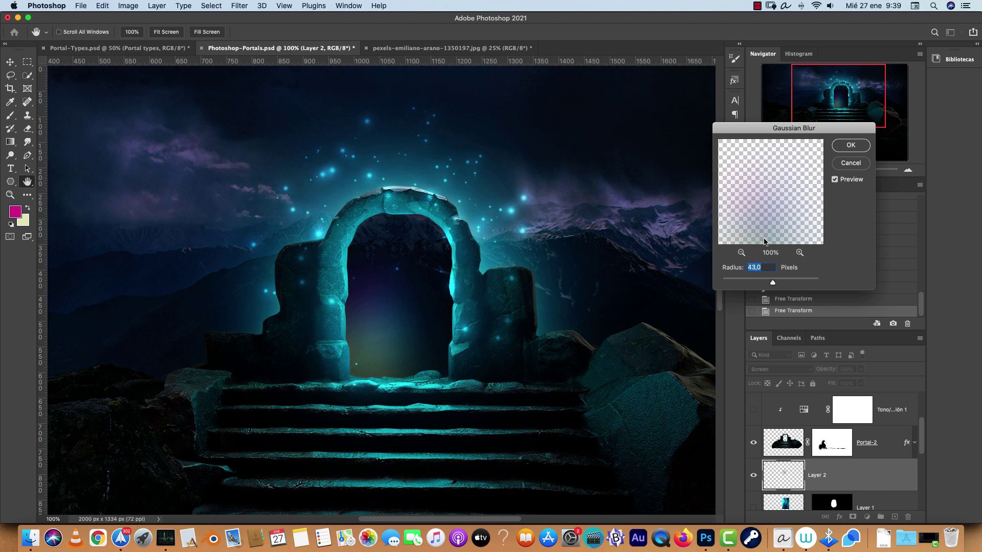
{"action": "left_click_drag", "start_coordinate": [768, 281], "coordinate": [758, 283]}
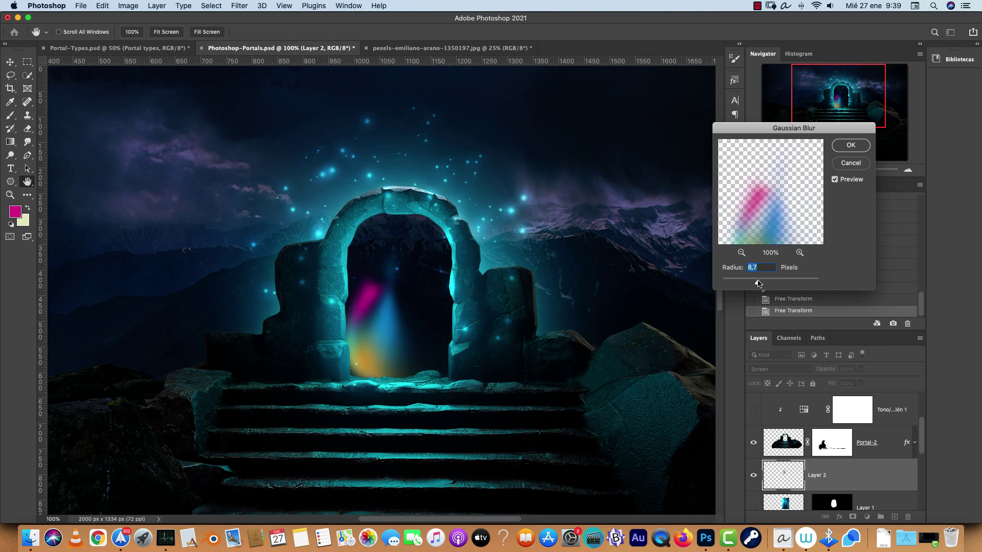
{"action": "left_click", "coordinate": [851, 145]}
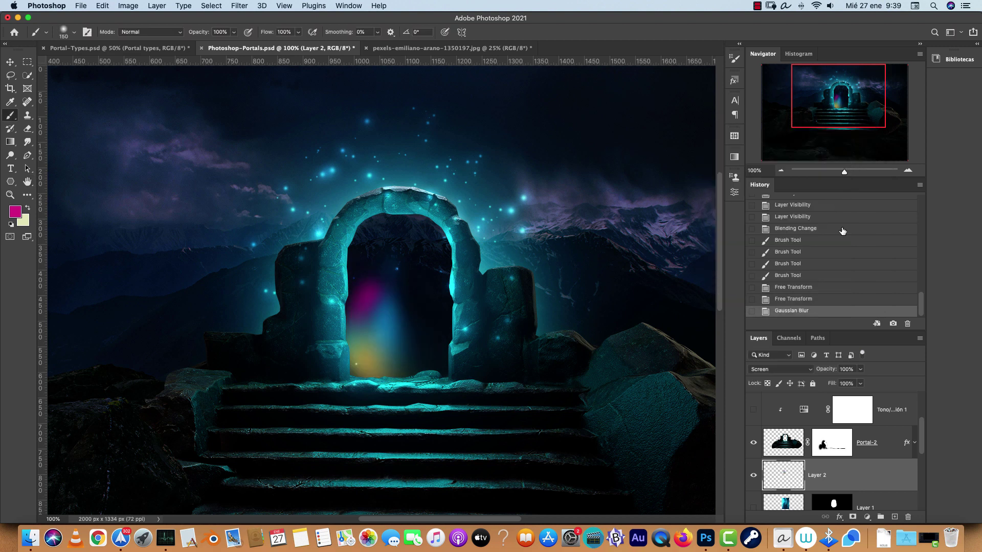
Create a new layer above Layer 2 and paint soft magenta at the opening's upper left and blue at its top centre
{"action": "left_click", "coordinate": [896, 517]}
{"action": "mouse_move", "coordinate": [377, 234]}
{"action": "left_mouse_down"}
{"action": "mouse_move", "coordinate": [390, 220]}
{"action": "mouse_move", "coordinate": [357, 245]}
{"action": "left_mouse_up"}
{"action": "left_click", "coordinate": [15, 211]}
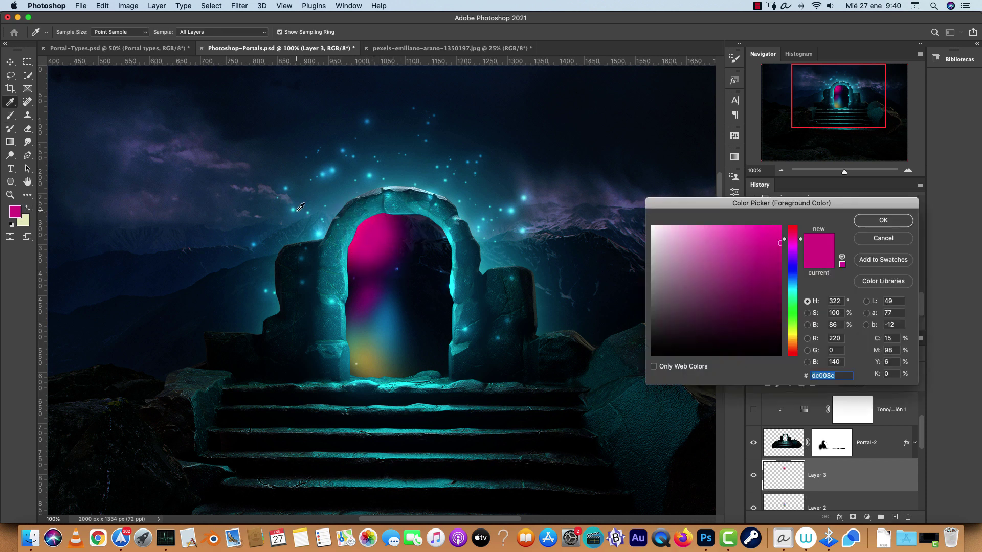
{"action": "left_click", "coordinate": [794, 283]}
{"action": "left_click", "coordinate": [883, 220]}
{"action": "left_click_drag", "start_coordinate": [414, 225], "coordinate": [378, 246]}
Paint a soft yellow-green stroke on Layer 3 in the upper right of the arch opening
{"action": "left_click", "coordinate": [19, 212]}
{"action": "left_click", "coordinate": [794, 331]}
{"action": "left_click", "coordinate": [875, 221]}
{"action": "left_click_drag", "start_coordinate": [439, 228], "coordinate": [434, 251]}
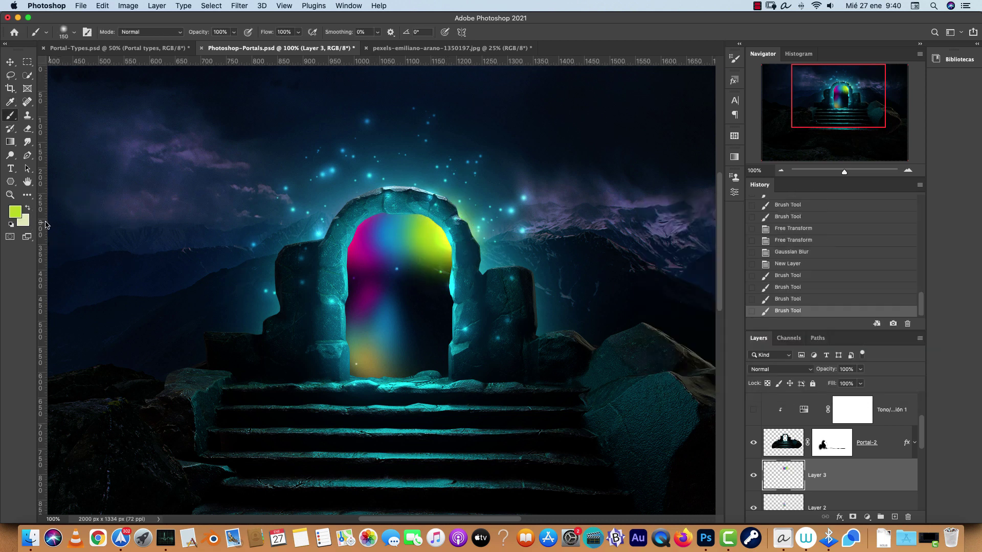
Set the foreground colour to light aqua (6cdfdb) and paint one soft spot in the upper middle of the opening
{"action": "left_click", "coordinate": [15, 212]}
{"action": "left_click", "coordinate": [791, 280]}
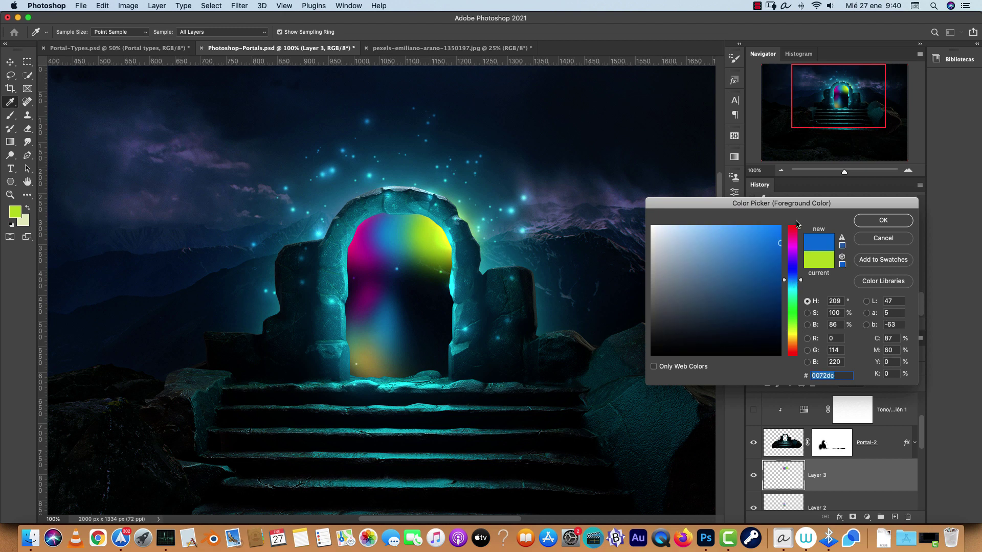
{"action": "left_click", "coordinate": [793, 292]}
{"action": "left_click", "coordinate": [718, 241]}
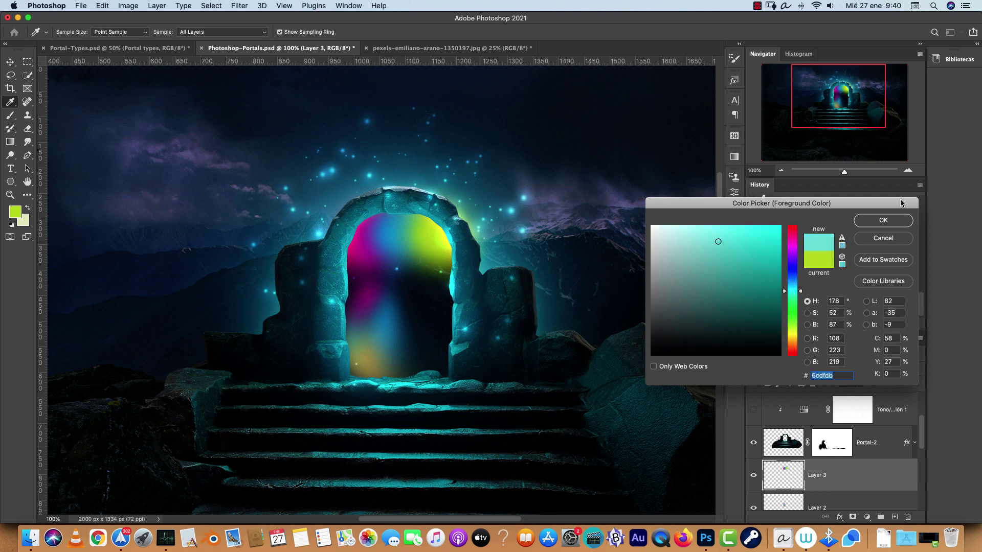
{"action": "left_click", "coordinate": [883, 220]}
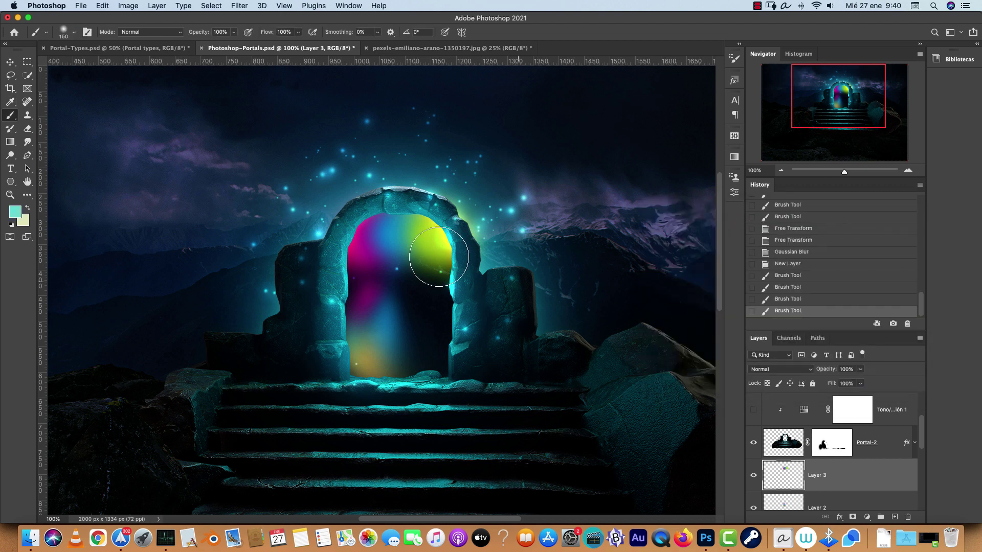
{"action": "left_click", "coordinate": [396, 268]}
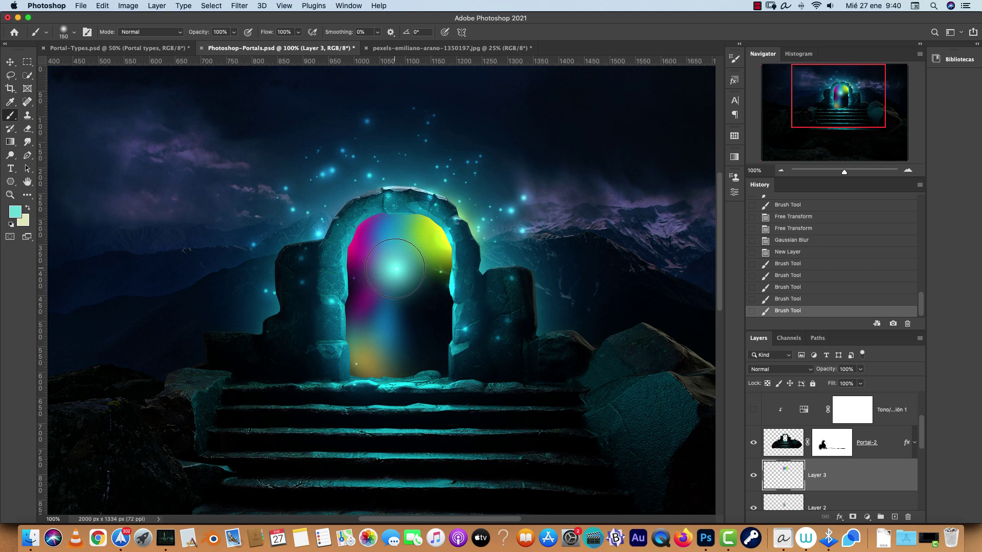
Set the foreground colour to violet (9c6cdf) and paint one soft spot at the left edge of the opening
{"action": "left_click", "coordinate": [15, 211]}
{"action": "left_click", "coordinate": [794, 262]}
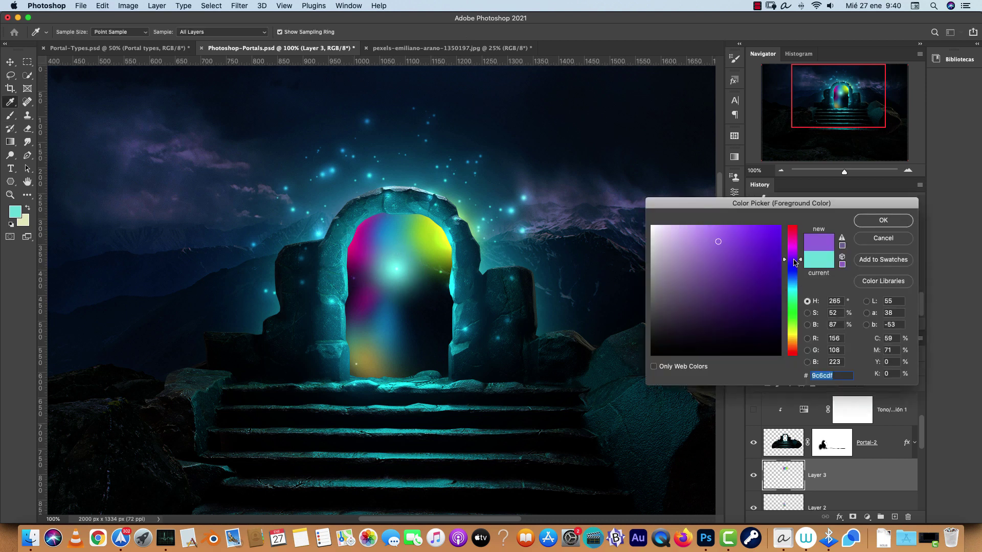
{"action": "left_click", "coordinate": [872, 224]}
{"action": "left_click", "coordinate": [355, 268]}
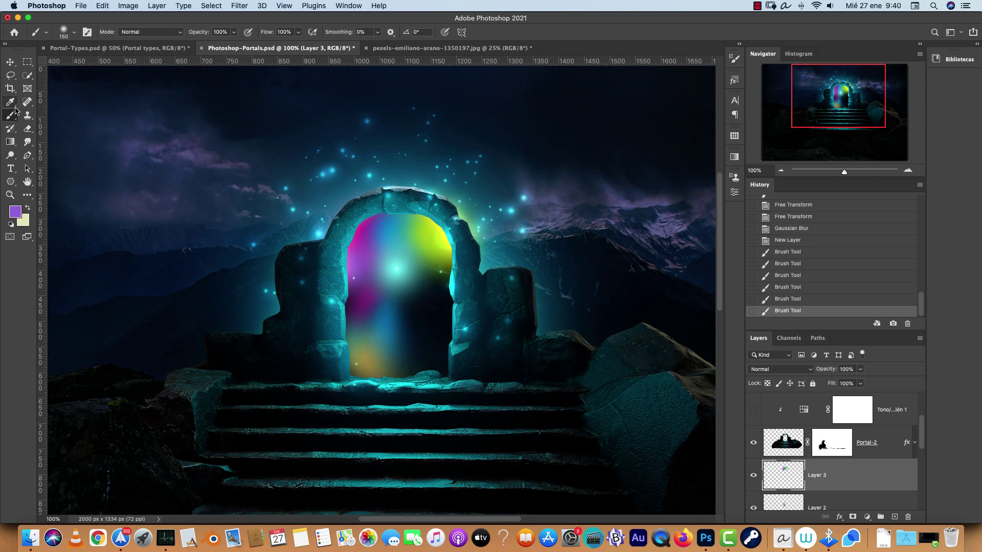
Warp the painted colours on Layer 3, pulling the yellow-green down to the opening's lower right and the magenta up and right
{"action": "left_click", "coordinate": [10, 64]}
{"action": "key", "text": "super+t"}
{"action": "right_click", "coordinate": [458, 281]}
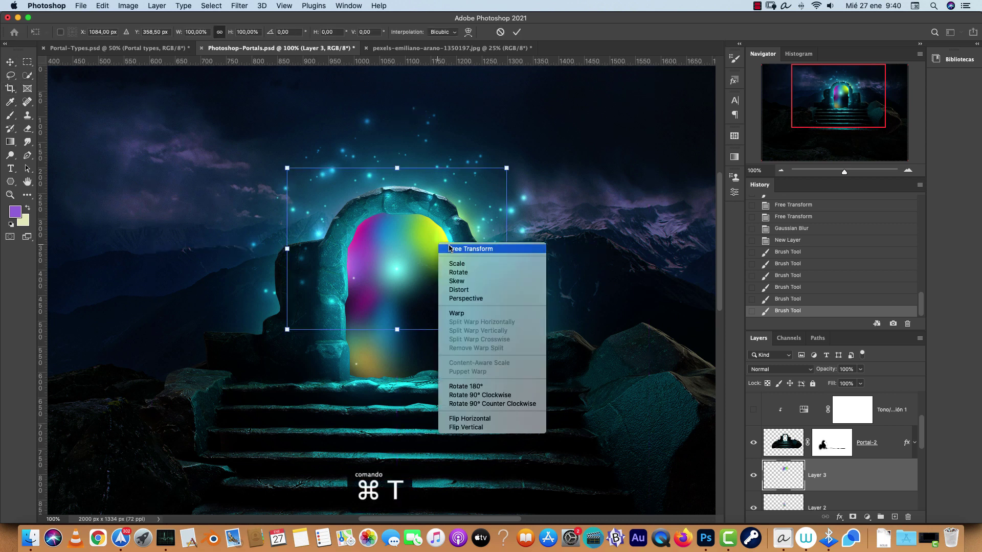
{"action": "left_click", "coordinate": [471, 314]}
{"action": "left_click_drag", "start_coordinate": [479, 214], "coordinate": [447, 397]}
{"action": "left_click_drag", "start_coordinate": [365, 202], "coordinate": [439, 156]}
{"action": "left_click_drag", "start_coordinate": [476, 274], "coordinate": [495, 245]}
{"action": "key", "text": "Return"}
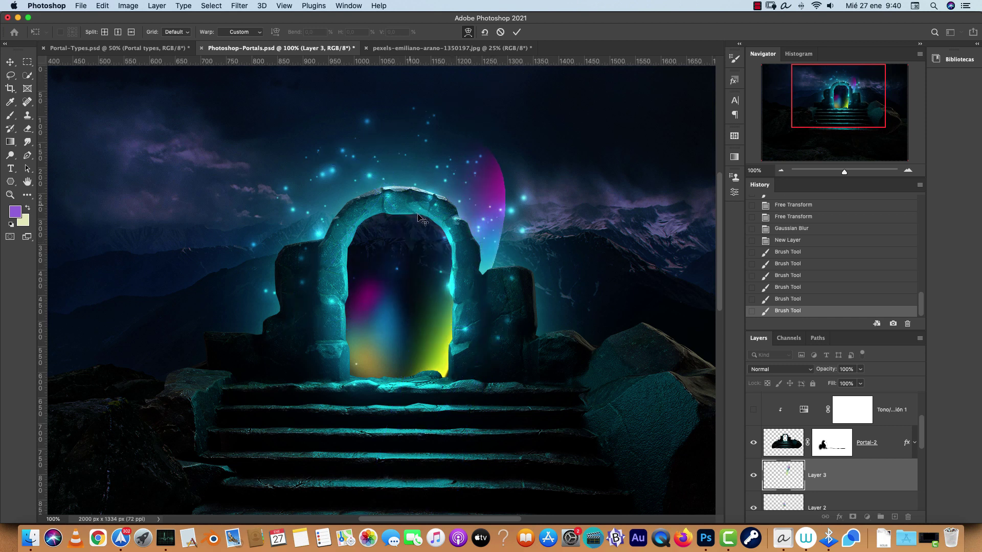
Transform Layer 3 again, compressing and moving its colours into the right side of the arch opening
{"action": "key", "text": "super+t"}
{"action": "left_click_drag", "start_coordinate": [424, 133], "coordinate": [423, 230]}
{"action": "left_click_drag", "start_coordinate": [514, 217], "coordinate": [470, 196]}
{"action": "left_click_drag", "start_coordinate": [452, 298], "coordinate": [425, 284]}
{"action": "left_click_drag", "start_coordinate": [495, 262], "coordinate": [479, 241]}
{"action": "left_click_drag", "start_coordinate": [454, 283], "coordinate": [455, 280]}
{"action": "key", "text": "Return"}
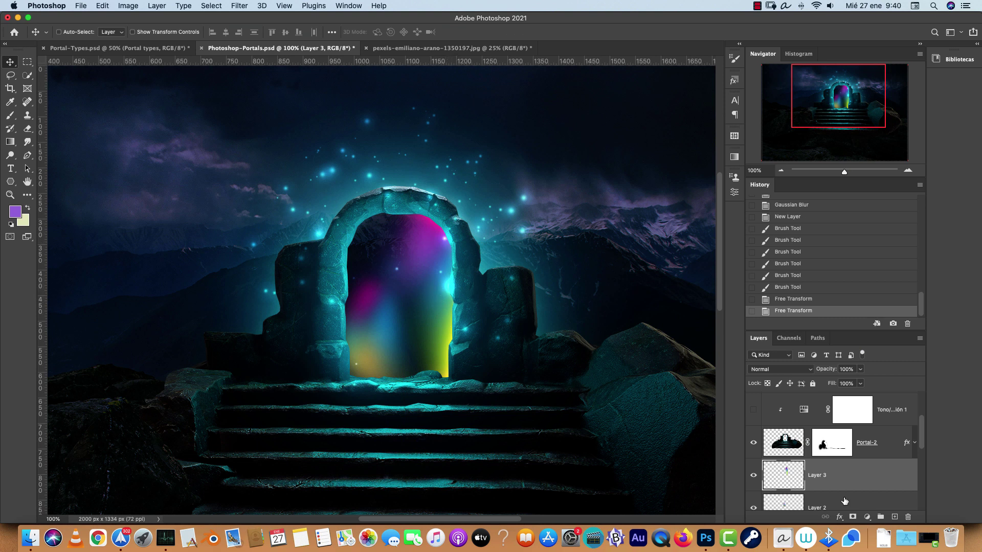
Merge Layer 3 with Layer 2 and duplicate the merged layer
{"action": "key", "text": "super+r"}
{"action": "key", "text": "super+r"}
{"action": "key", "text": "super+e"}
{"action": "key", "text": "super+j"}
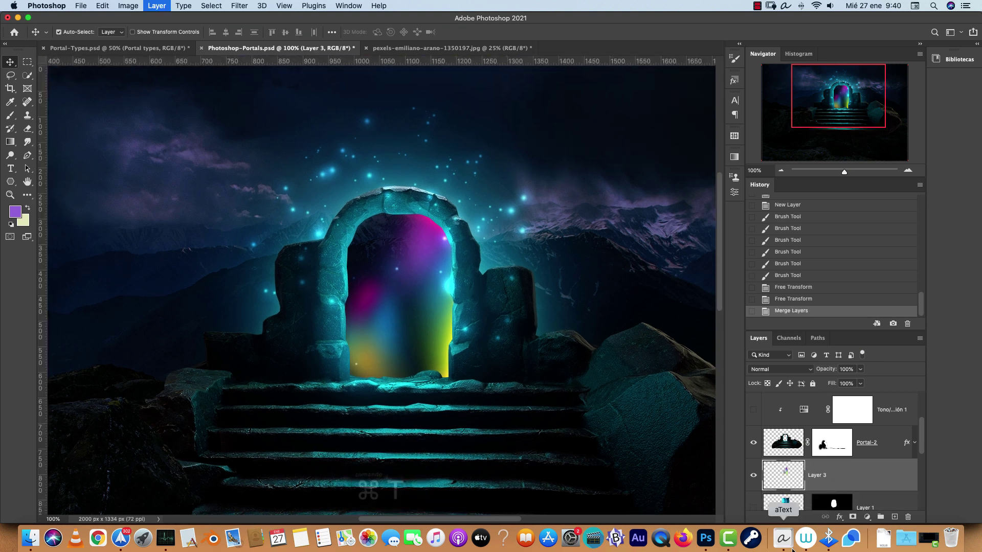
Rotate the duplicated colour layer about 167° and warp it to stretch its colours across the arch opening
{"action": "key", "text": "super+t"}
{"action": "left_click_drag", "start_coordinate": [312, 333], "coordinate": [389, 315]}
{"action": "right_click", "coordinate": [394, 303]}
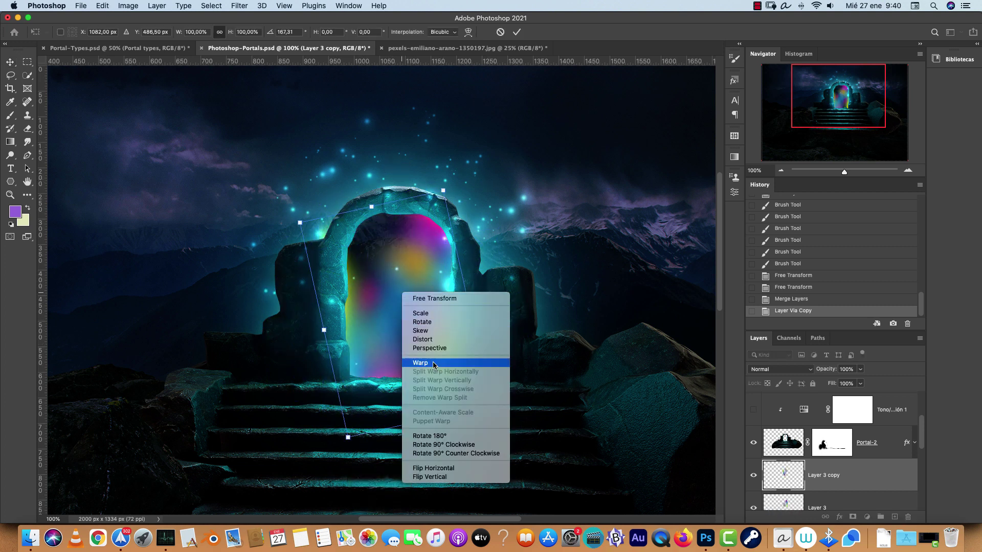
{"action": "left_click", "coordinate": [434, 364]}
{"action": "left_click_drag", "start_coordinate": [387, 225], "coordinate": [381, 166]}
{"action": "left_click_drag", "start_coordinate": [364, 259], "coordinate": [339, 364]}
{"action": "key", "text": "Return"}
Resize and reposition the warped Layer 3 copy to cover the arch opening
{"action": "key", "text": "super+t"}
{"action": "left_click_drag", "start_coordinate": [408, 175], "coordinate": [408, 218]}
{"action": "left_click_drag", "start_coordinate": [428, 300], "coordinate": [416, 280]}
{"action": "key", "text": "Return"}
Apply a Gaussian Blur with a 4.3 px radius to Layer 3 copy
{"action": "left_click", "coordinate": [239, 6]}
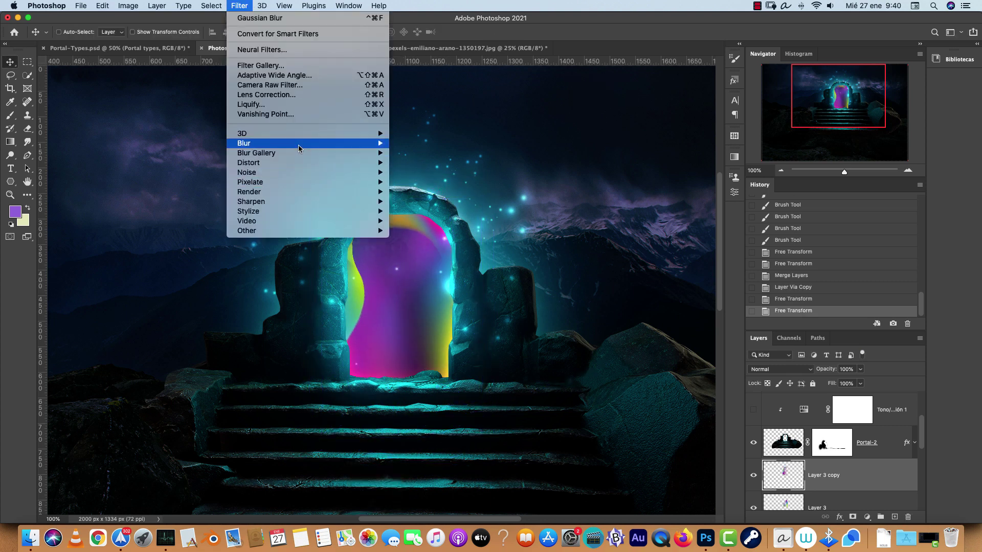
{"action": "mouse_move", "coordinate": [301, 143]}
{"action": "left_click", "coordinate": [461, 182]}
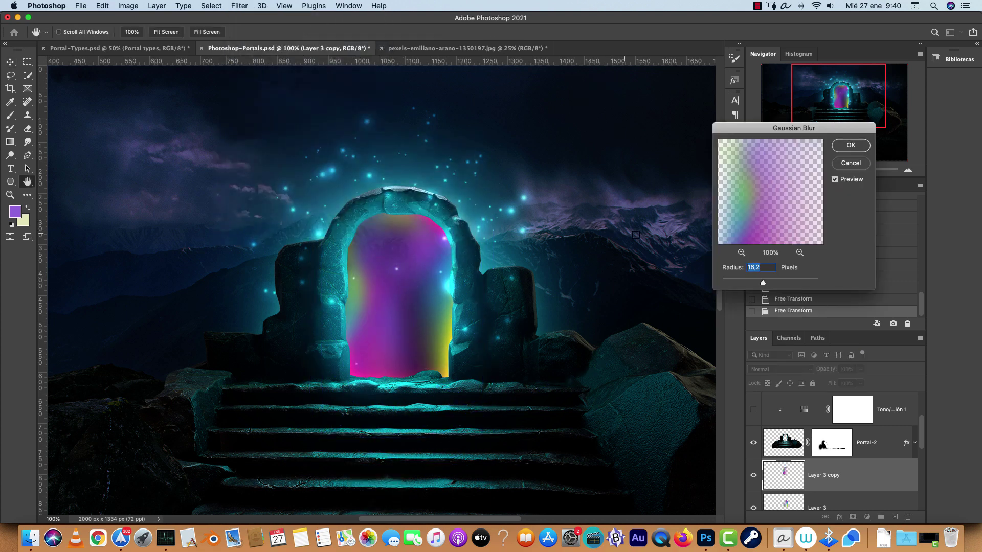
{"action": "left_click_drag", "start_coordinate": [762, 283], "coordinate": [744, 283]}
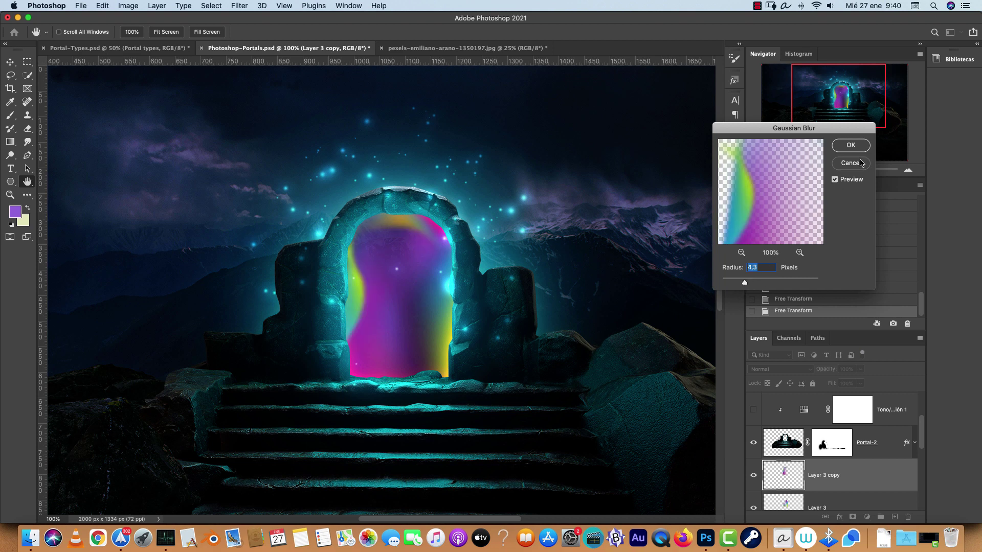
{"action": "left_click", "coordinate": [851, 145]}
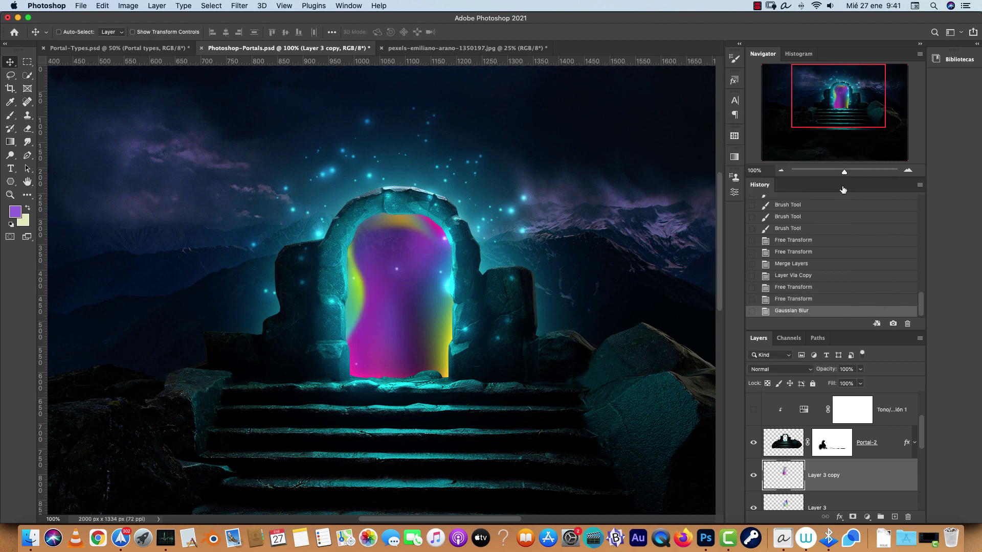
Set the blend mode of both Layer 3 and Layer 3 copy to Screen
{"action": "left_click", "coordinate": [856, 500], "text": "super"}
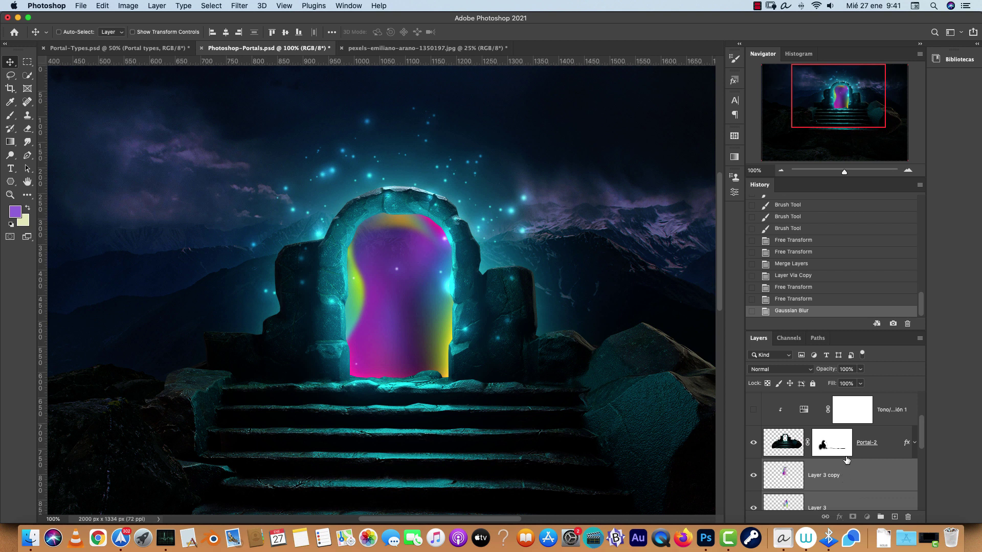
{"action": "left_click", "coordinate": [779, 369]}
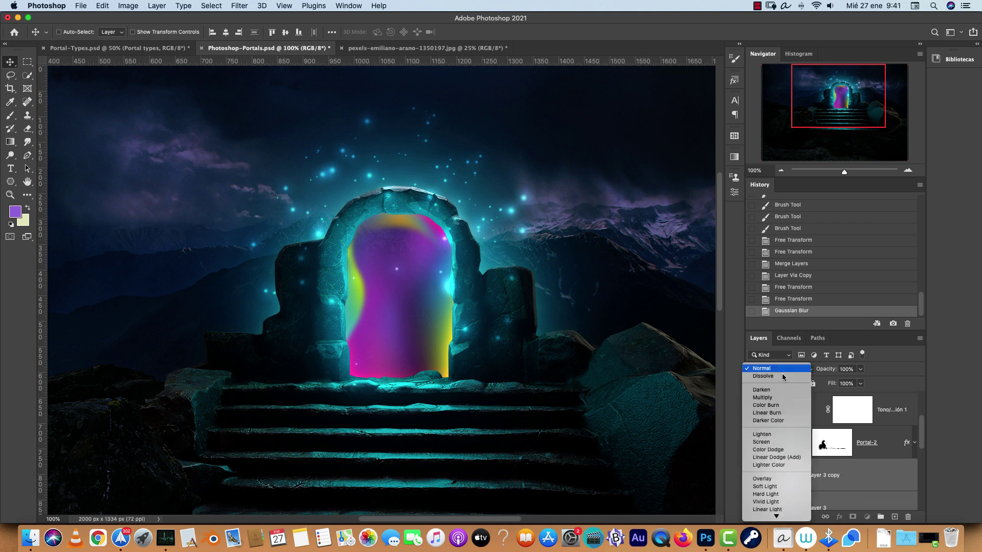
{"action": "left_click", "coordinate": [769, 443]}
{"action": "scroll", "coordinate": [857, 444], "scroll_direction": "down", "scroll_amount": 2}
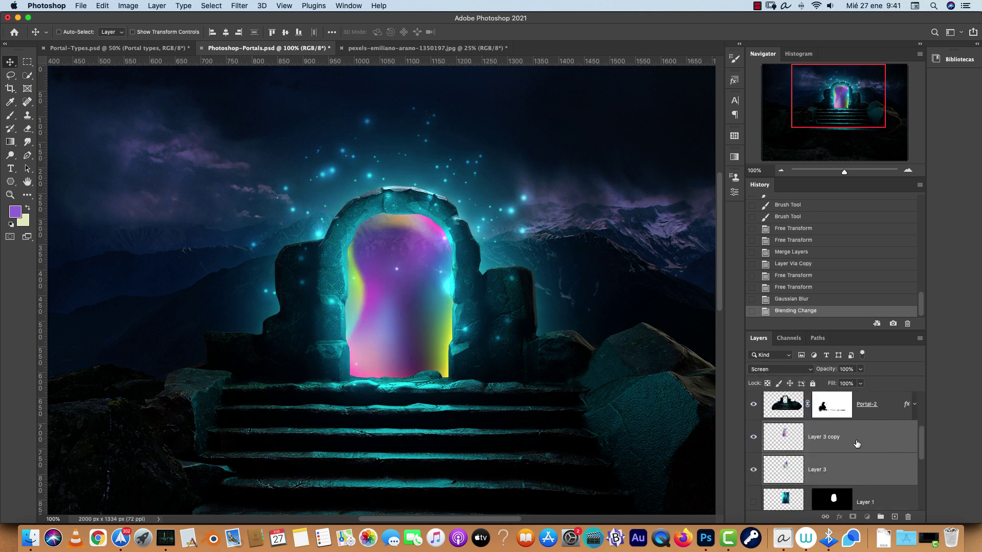
Merge Layer 3 copy with Layer 3 and set the merged layer's blend mode to Screen
{"action": "left_click", "coordinate": [857, 443]}
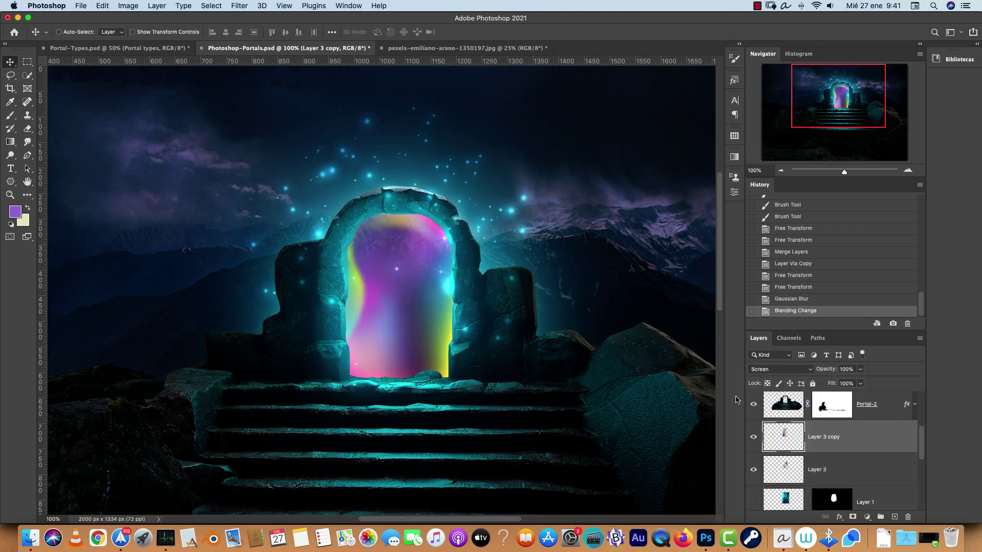
{"action": "left_click", "coordinate": [843, 465], "text": "shift"}
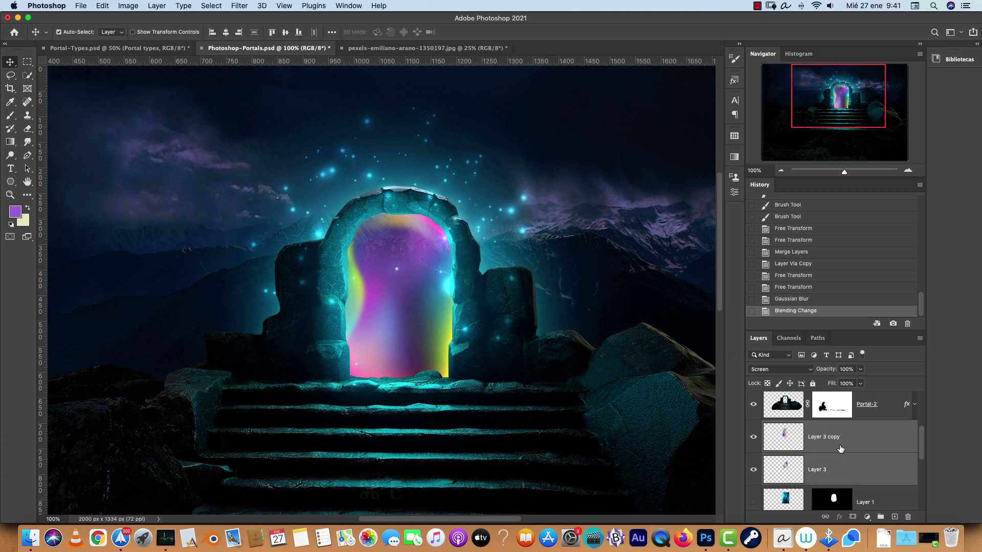
{"action": "key", "text": "super+e"}
{"action": "left_click", "coordinate": [771, 368]}
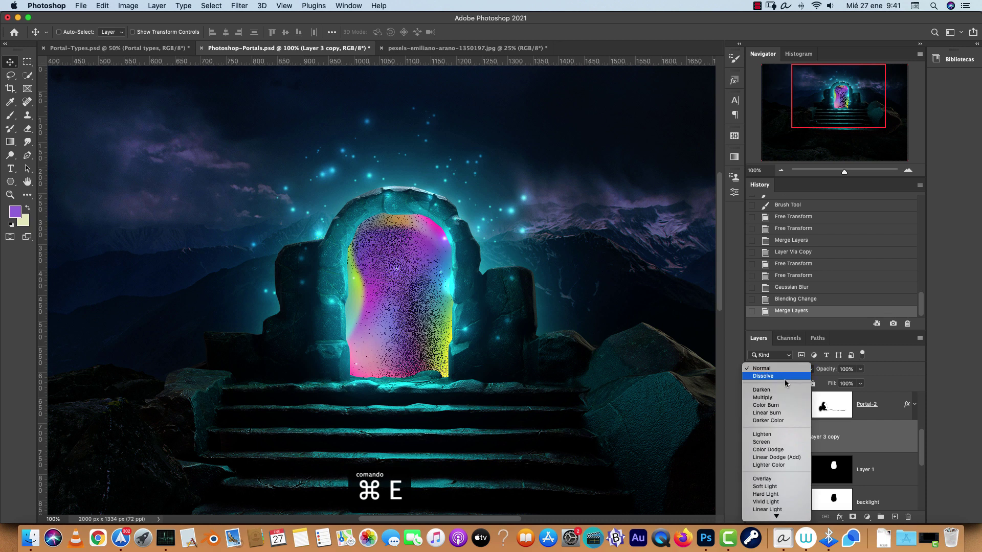
{"action": "left_click", "coordinate": [776, 438]}
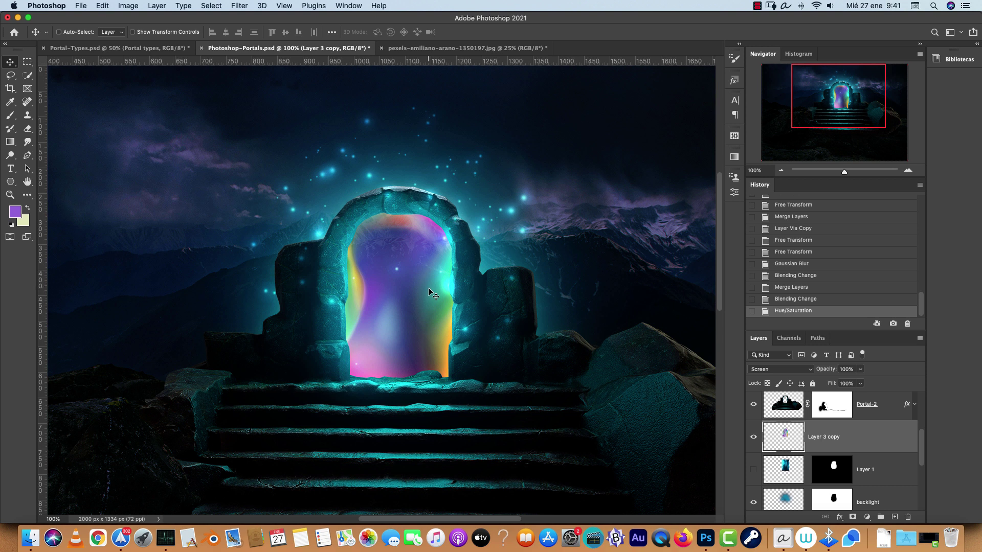
Open the green aurora photo from the portal resources folder, keeping its embedded colour profile
{"action": "key", "text": "super+o"}
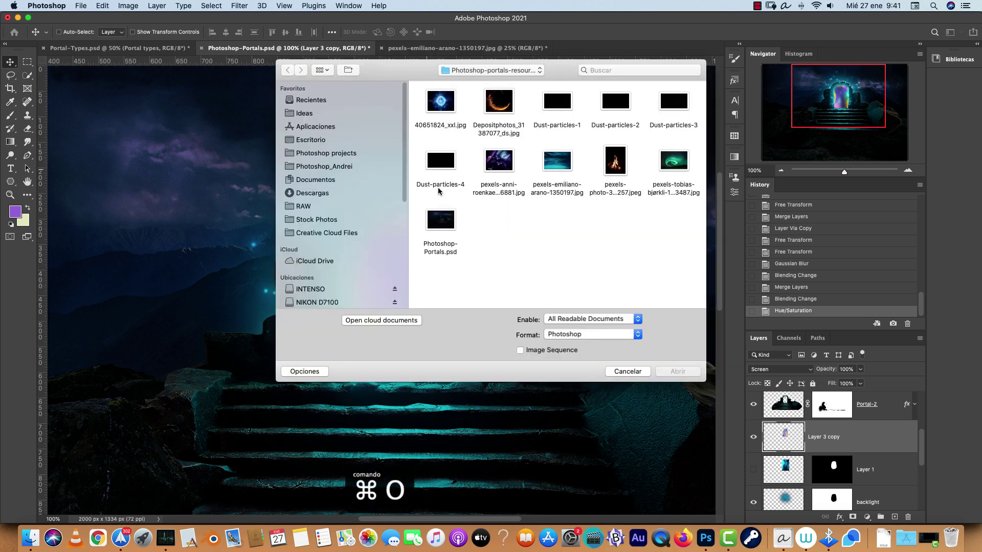
{"action": "left_click", "coordinate": [674, 164]}
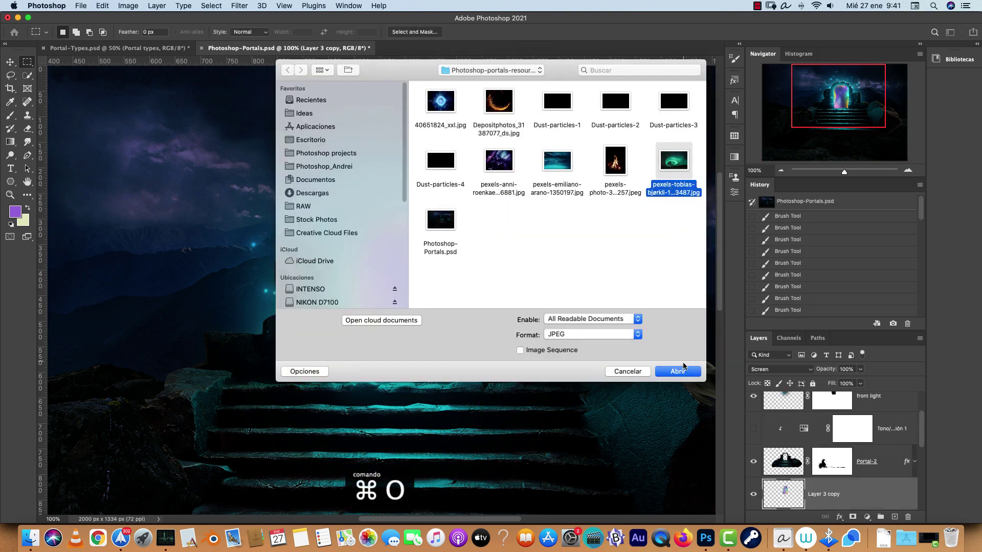
{"action": "left_click", "coordinate": [683, 366]}
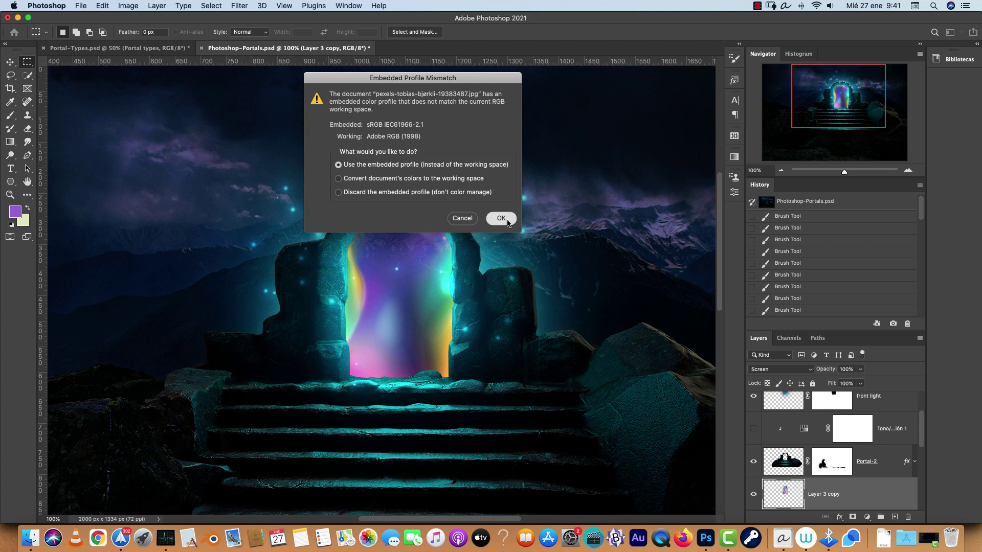
{"action": "left_click", "coordinate": [501, 219]}
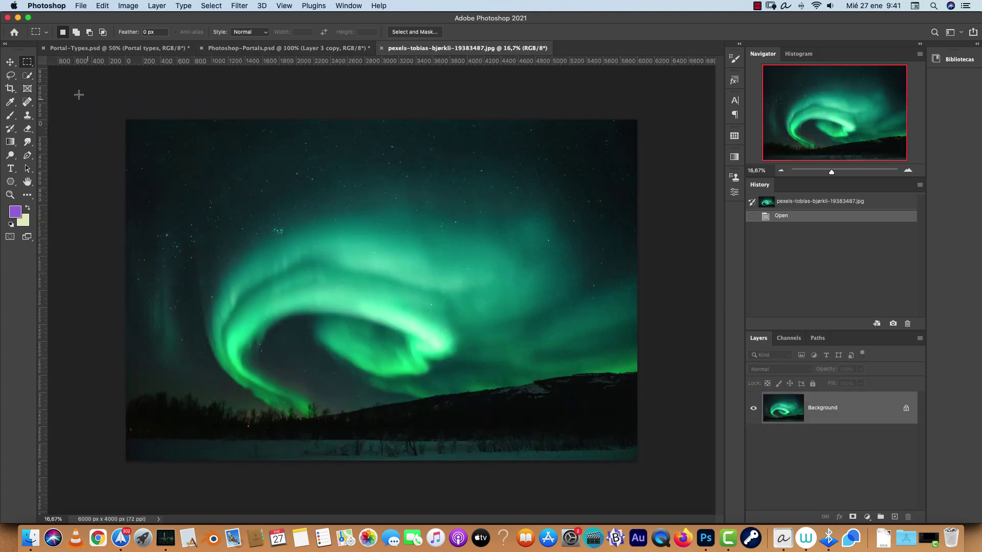
Copy a rectangular area of the aurora's swirl into Photoshop-Portals.psd as a new layer clipped to Layer 3 copy
{"action": "left_click_drag", "start_coordinate": [332, 218], "coordinate": [470, 382]}
{"action": "key", "text": "super+c"}
{"action": "left_click", "coordinate": [286, 48]}
{"action": "key", "text": "super+v"}
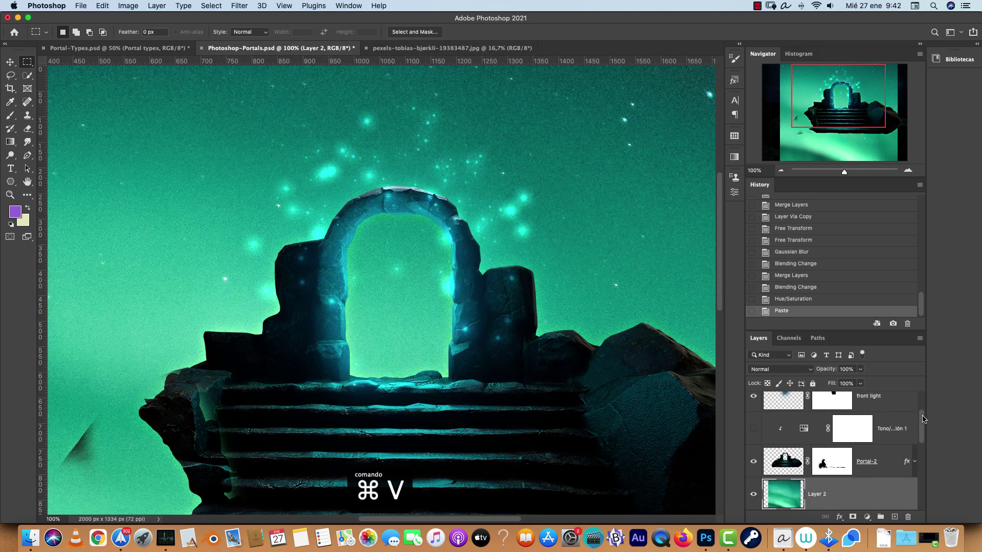
{"action": "left_click_drag", "start_coordinate": [922, 419], "coordinate": [924, 437]}
{"action": "left_click", "coordinate": [870, 452], "text": "alt"}
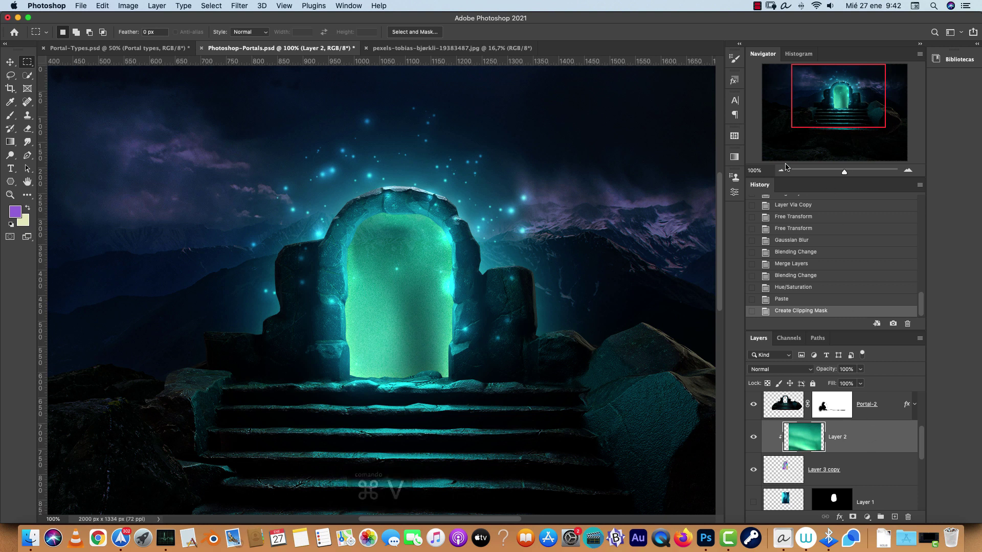
Scale the pasted aurora layer to about 22.33% and position it over the arch opening
{"action": "left_click", "coordinate": [781, 169]}
{"action": "key", "text": "super+t"}
{"action": "left_click_drag", "start_coordinate": [603, 366], "coordinate": [281, 365]}
{"action": "left_click_drag", "start_coordinate": [246, 396], "coordinate": [425, 266]}
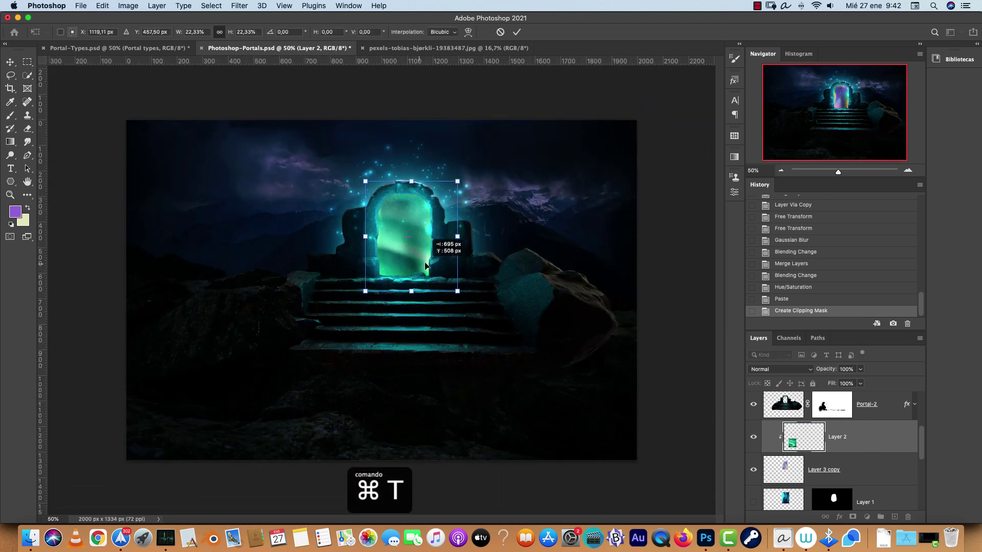
{"action": "key", "text": "Return"}
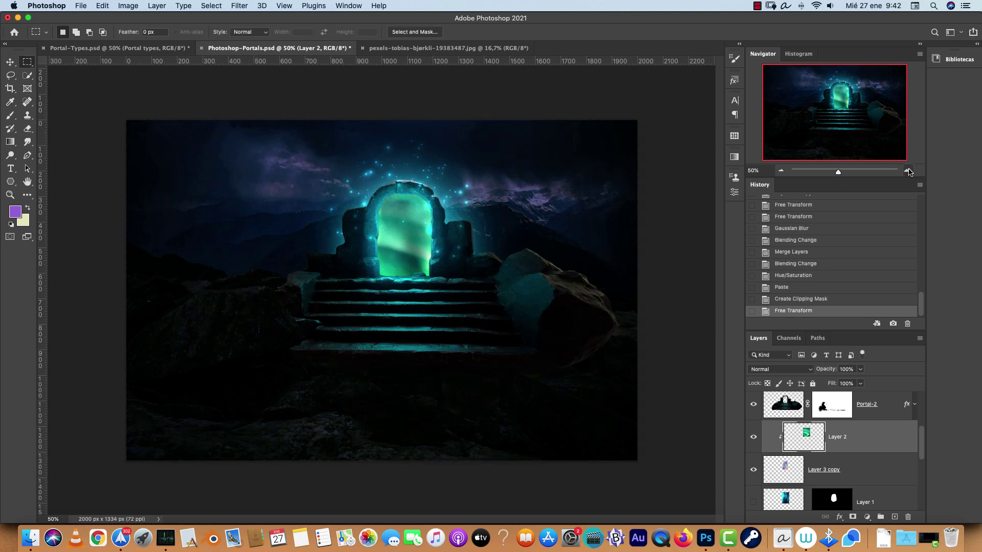
Group the clipped aurora layer with Layer 3 copy and hide the group
{"action": "left_click", "coordinate": [907, 170]}
{"action": "left_click", "coordinate": [907, 170]}
{"action": "left_click_drag", "start_coordinate": [633, 258], "coordinate": [462, 365]}
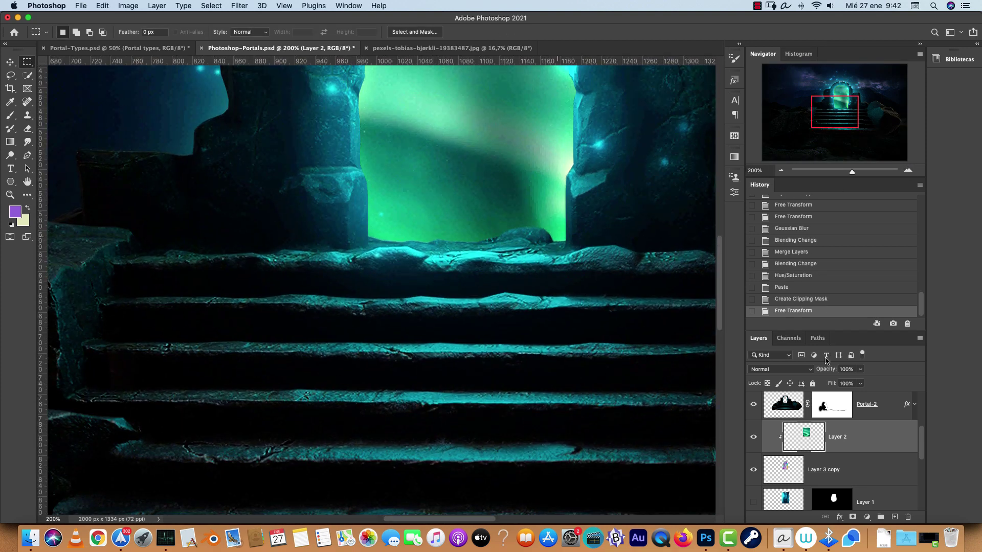
{"action": "key", "text": "cmd+g"}
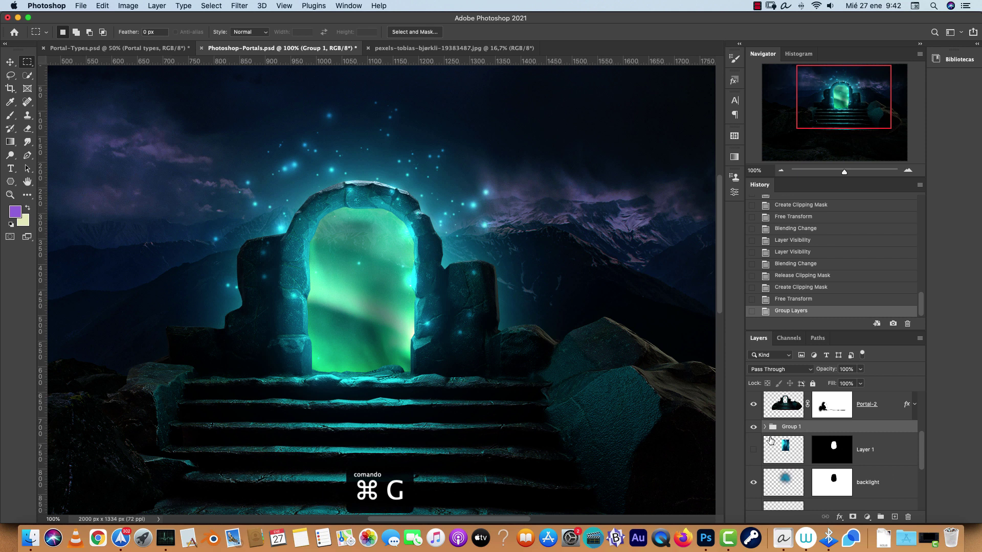
{"action": "left_click", "coordinate": [753, 426]}
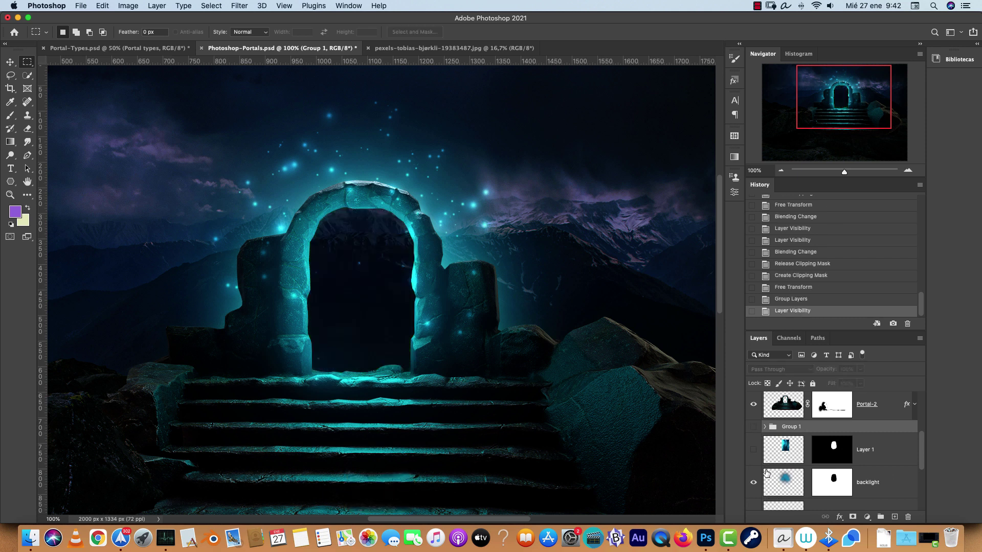
Make Layer 1 active and open the purple and teal abstract bubble photo, keeping its embedded colour profile
{"action": "left_click", "coordinate": [873, 449]}
{"action": "key", "text": "super+o"}
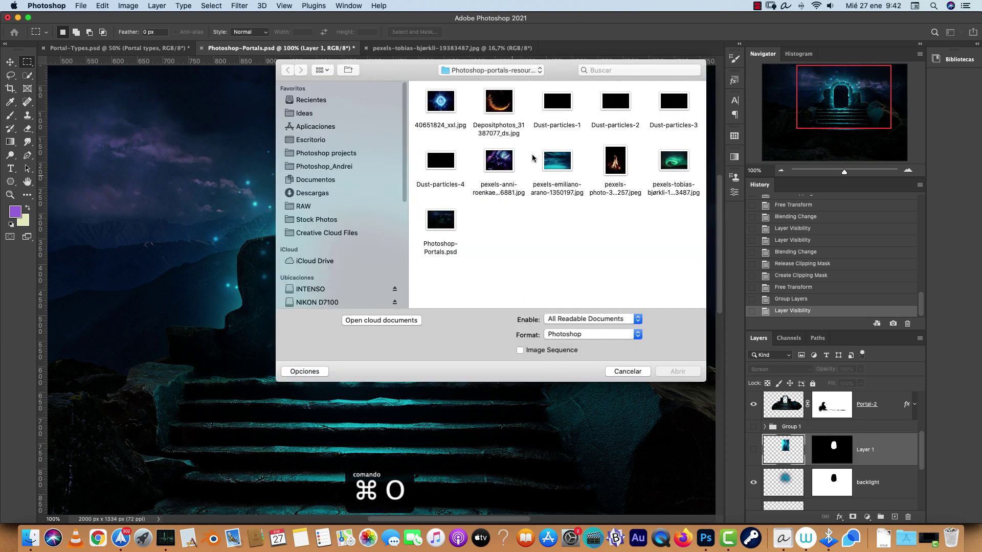
{"action": "left_click", "coordinate": [505, 163]}
{"action": "left_click", "coordinate": [673, 372]}
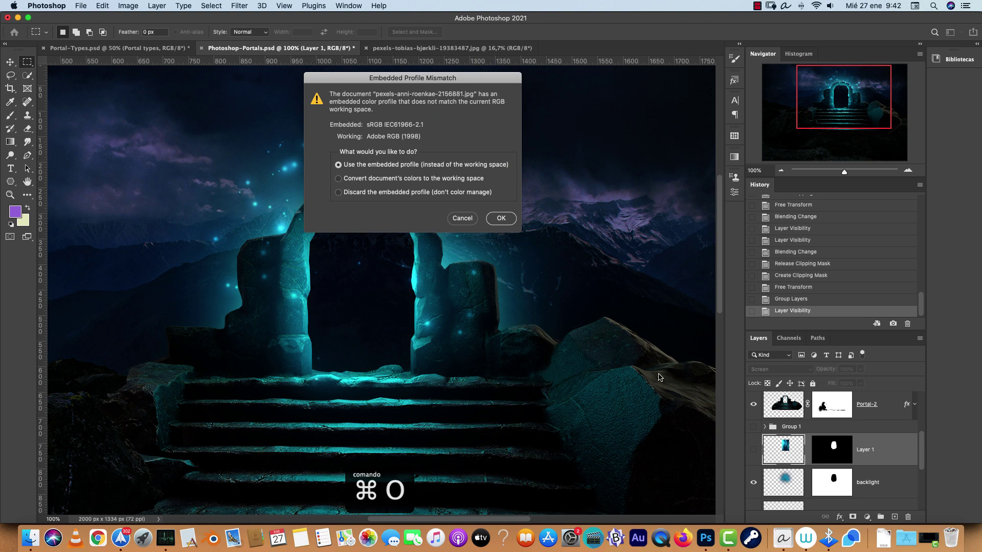
{"action": "left_click", "coordinate": [501, 219]}
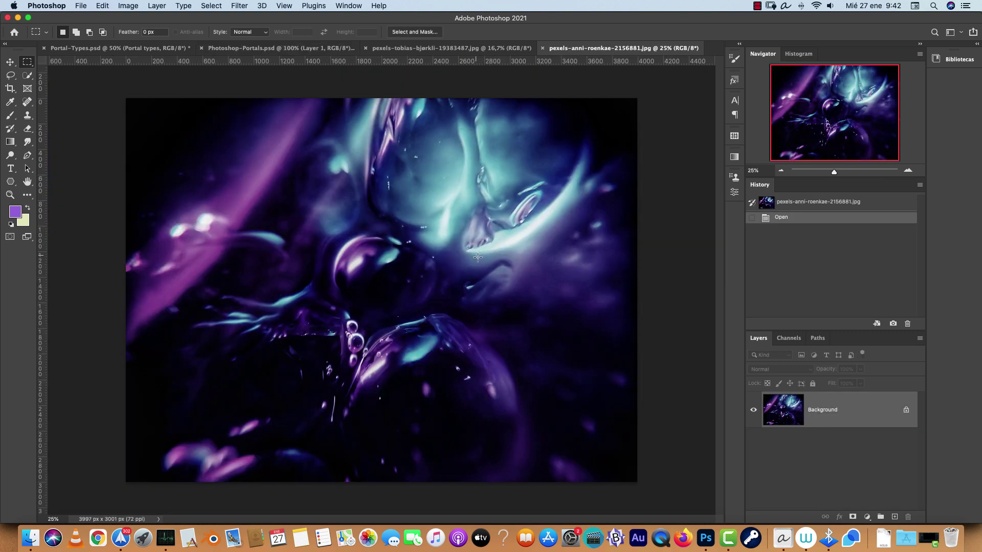
Duplicate the abstract photo's Background layer, hide the duplicate and make Background the active layer
{"action": "key", "text": "super+j"}
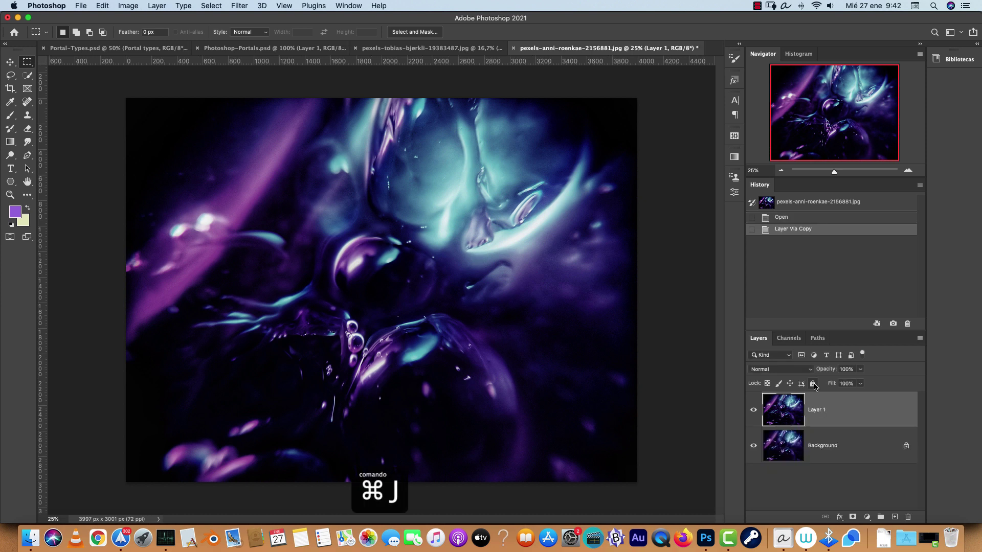
{"action": "left_click", "coordinate": [753, 410]}
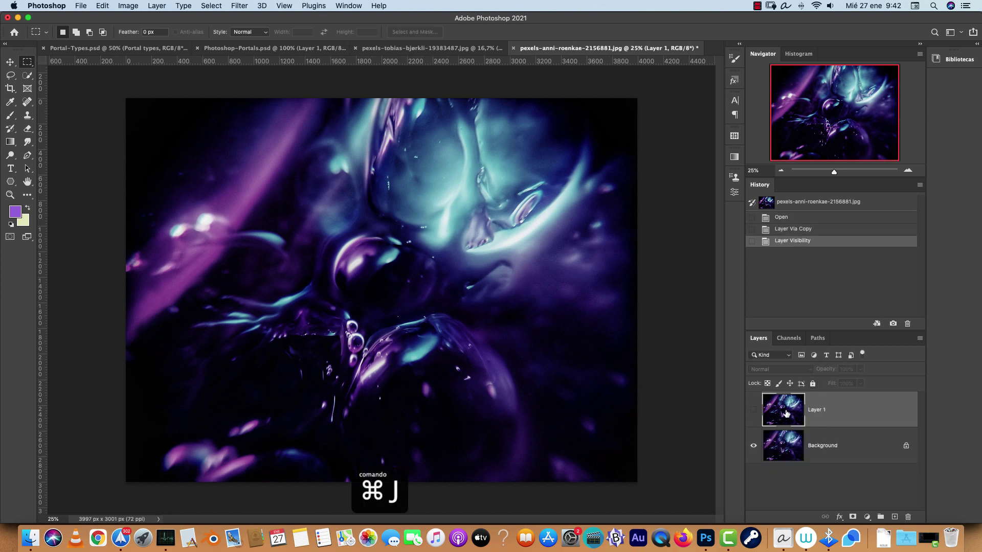
{"action": "left_click", "coordinate": [858, 444]}
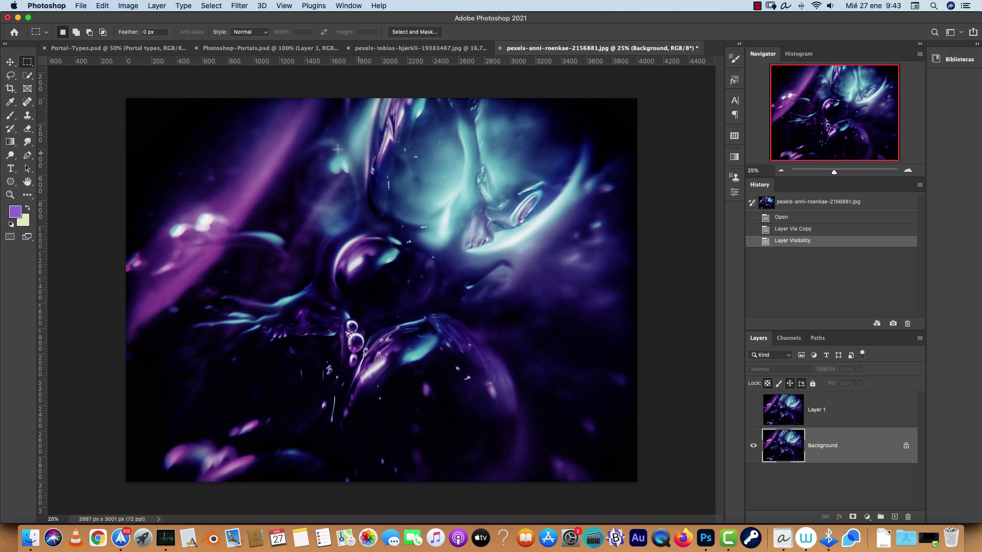
Apply a Gaussian Blur with a 41.6 px radius to the Background layer
{"action": "left_click", "coordinate": [243, 6]}
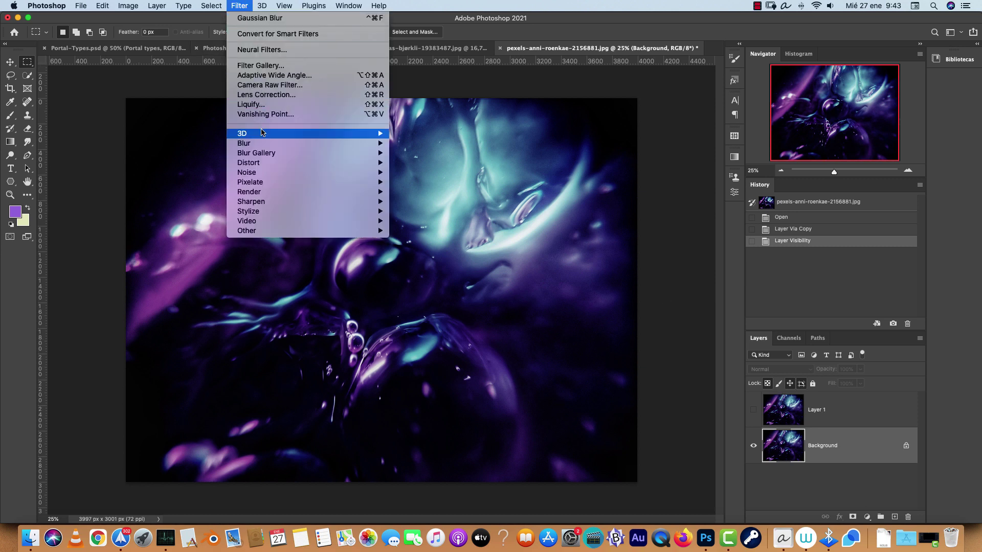
{"action": "mouse_move", "coordinate": [264, 146]}
{"action": "left_click", "coordinate": [438, 183]}
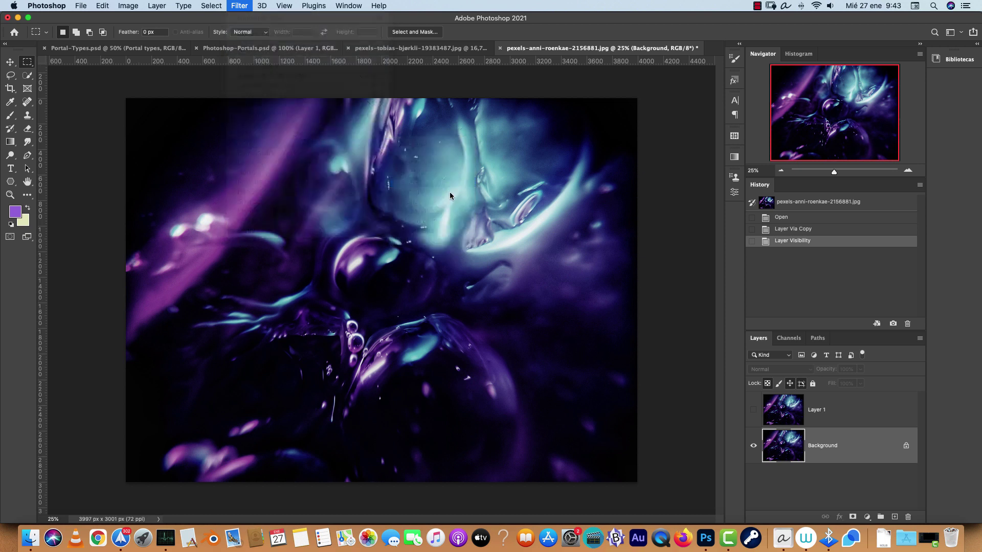
{"action": "left_click_drag", "start_coordinate": [745, 284], "coordinate": [784, 287]}
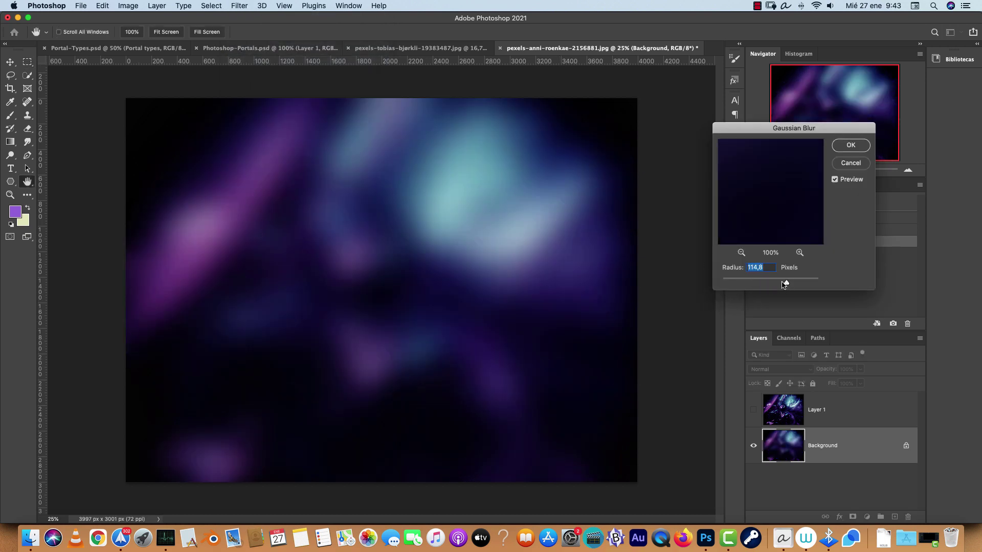
{"action": "left_click_drag", "start_coordinate": [785, 284], "coordinate": [765, 284]}
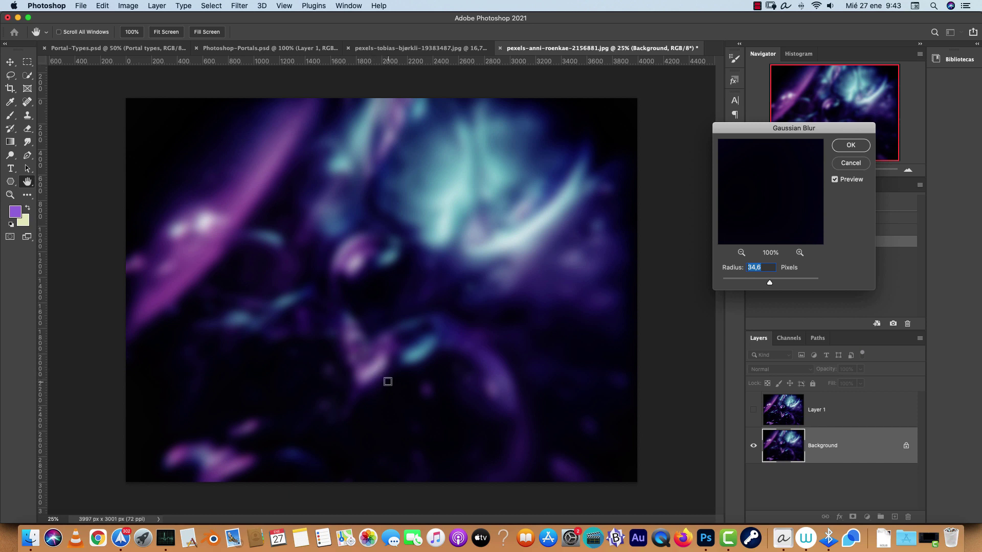
{"action": "left_click", "coordinate": [792, 282]}
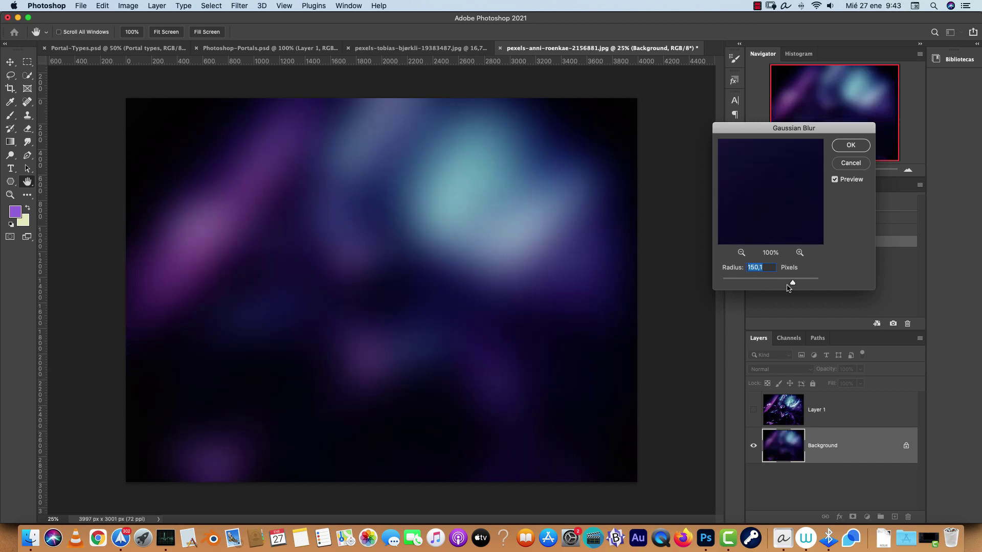
{"action": "left_click", "coordinate": [772, 282]}
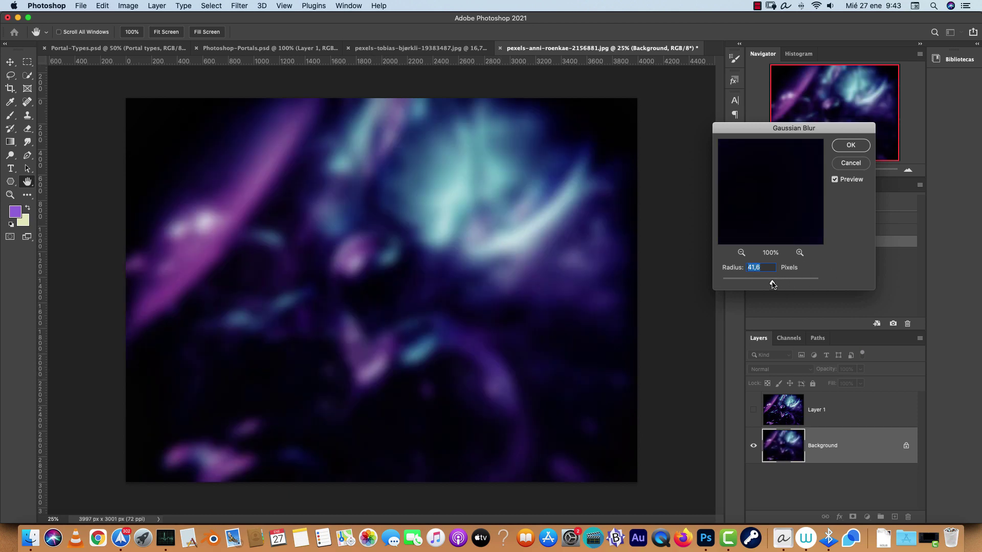
{"action": "left_click", "coordinate": [851, 146]}
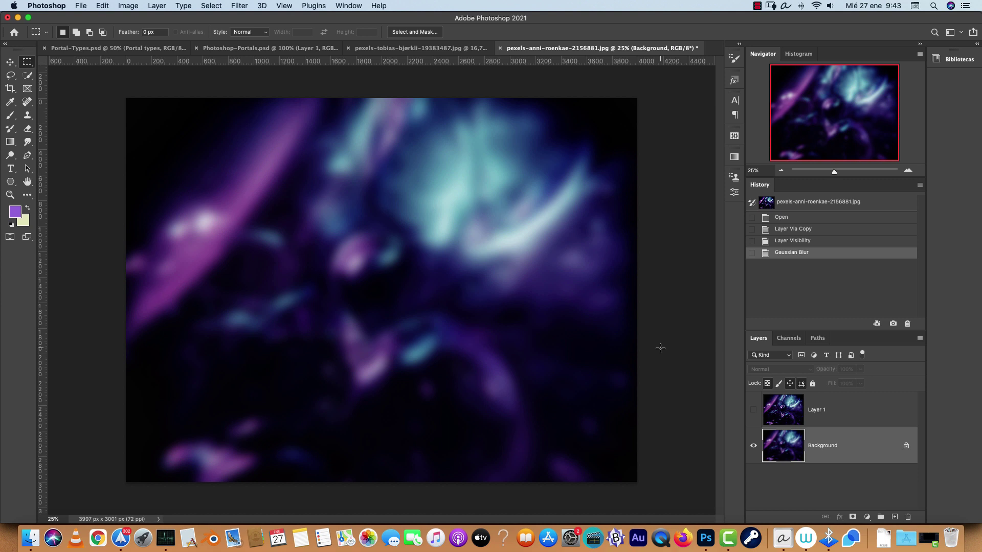
Distort the blurred Background layer into a circular swirl with the Polar Coordinates filter
{"action": "left_click", "coordinate": [239, 6]}
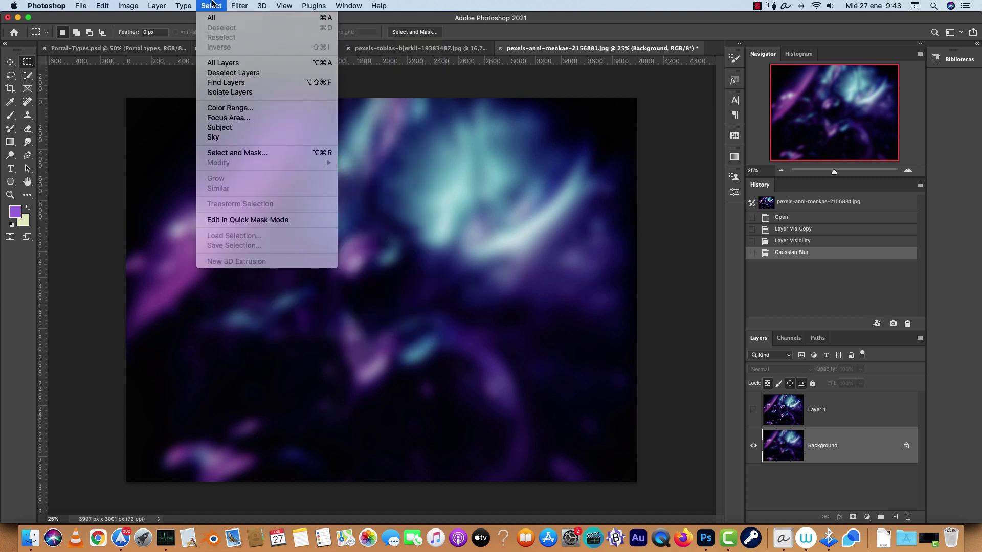
{"action": "mouse_move", "coordinate": [291, 163]}
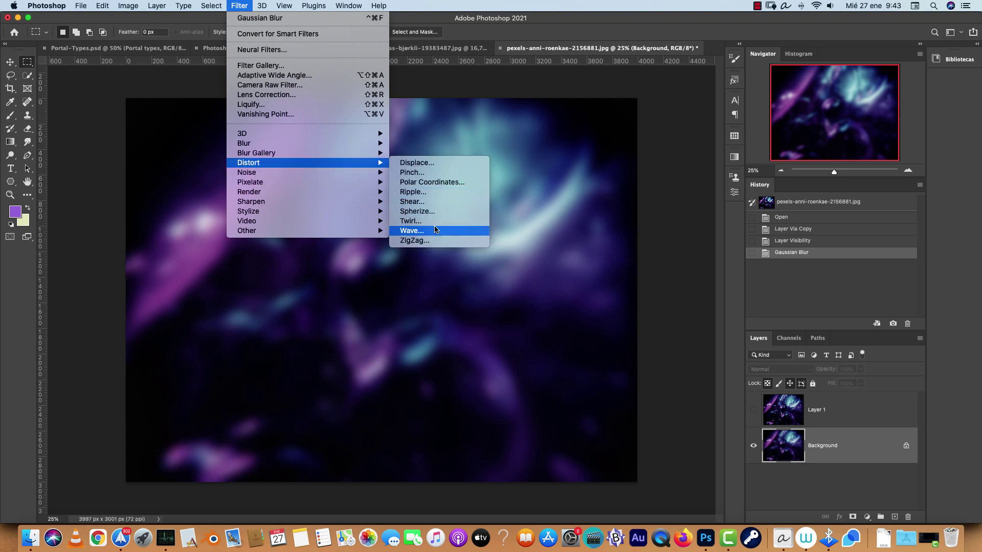
{"action": "left_click", "coordinate": [433, 182]}
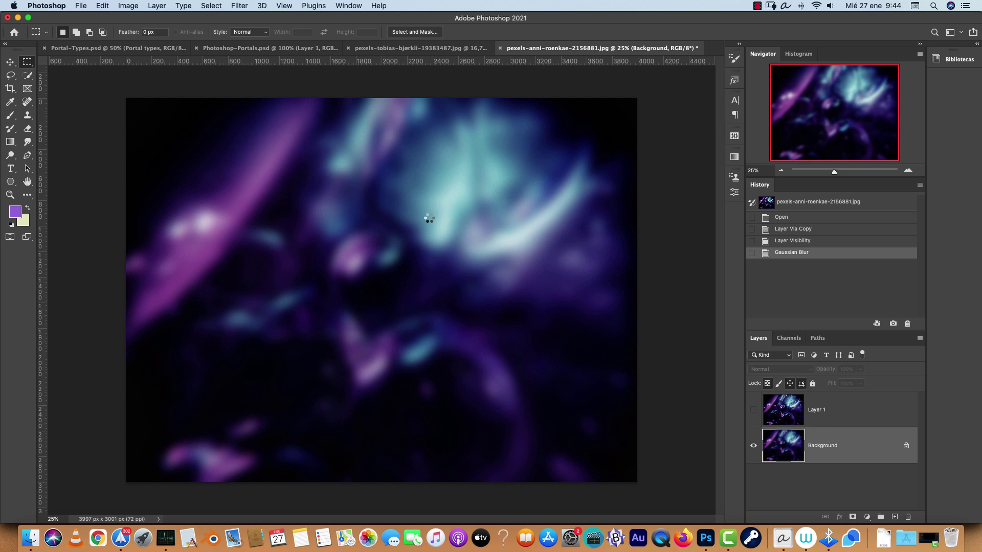
{"action": "left_click", "coordinate": [568, 142]}
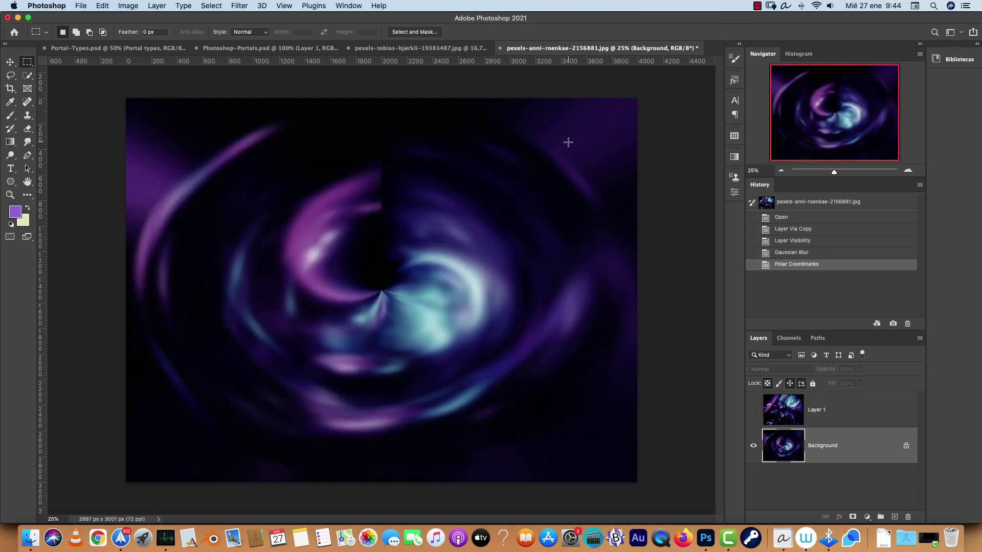
Retouch the hard seam and the centre of the Background layer's swirl using the Clone Stamp with a 400 px brush
{"action": "key", "text": "b"}
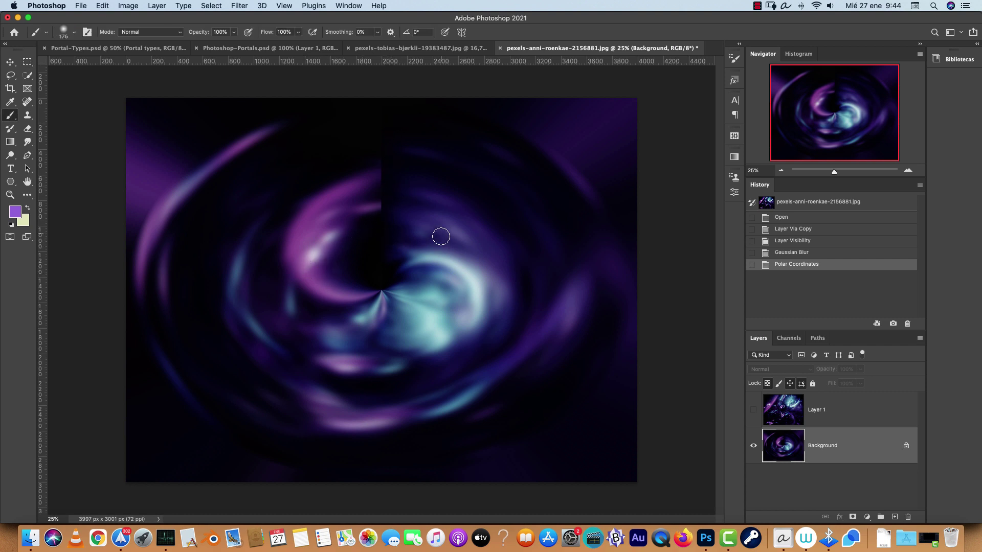
{"action": "left_click", "coordinate": [28, 116]}
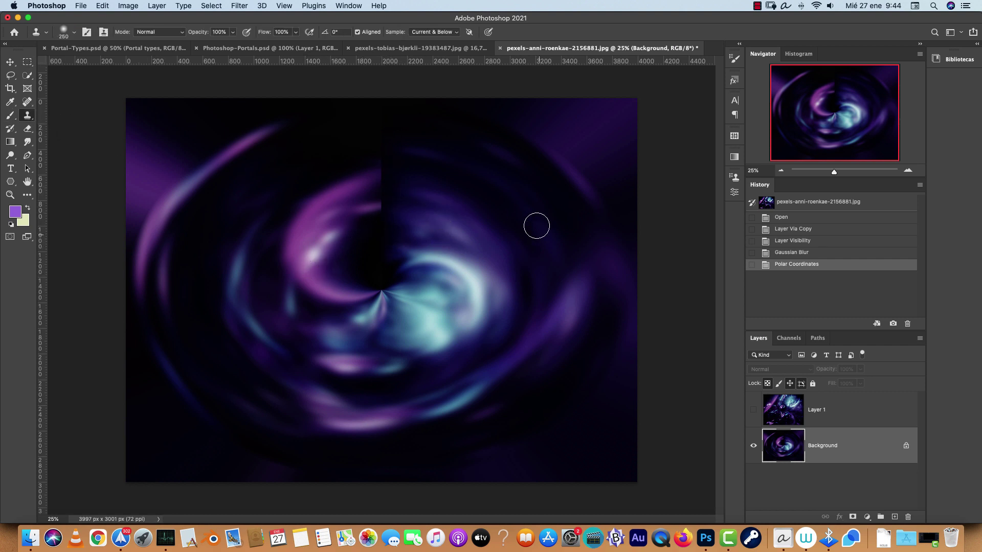
{"action": "key", "text": "bracketright"}
{"action": "key", "text": "bracketright"}
{"action": "key", "text": "bracketright"}
{"action": "key", "text": "bracketright"}
{"action": "mouse_move", "coordinate": [396, 201]}
{"action": "left_mouse_down"}
{"action": "mouse_move", "coordinate": [384, 169]}
{"action": "mouse_move", "coordinate": [429, 169]}
{"action": "left_mouse_up"}
{"action": "left_click_drag", "start_coordinate": [362, 181], "coordinate": [402, 195]}
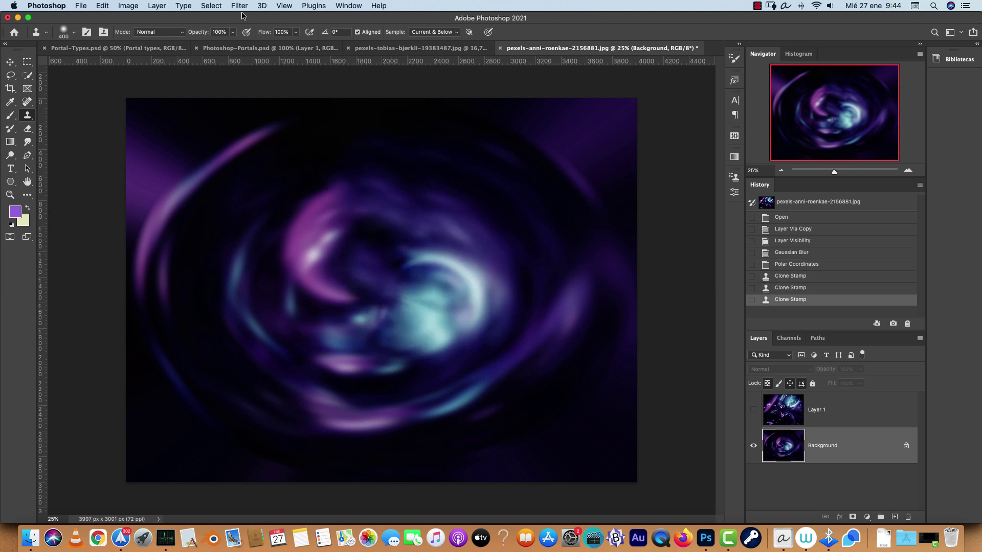
Twist the retouched Background layer into a spiral with the Twirl filter
{"action": "left_click", "coordinate": [239, 6]}
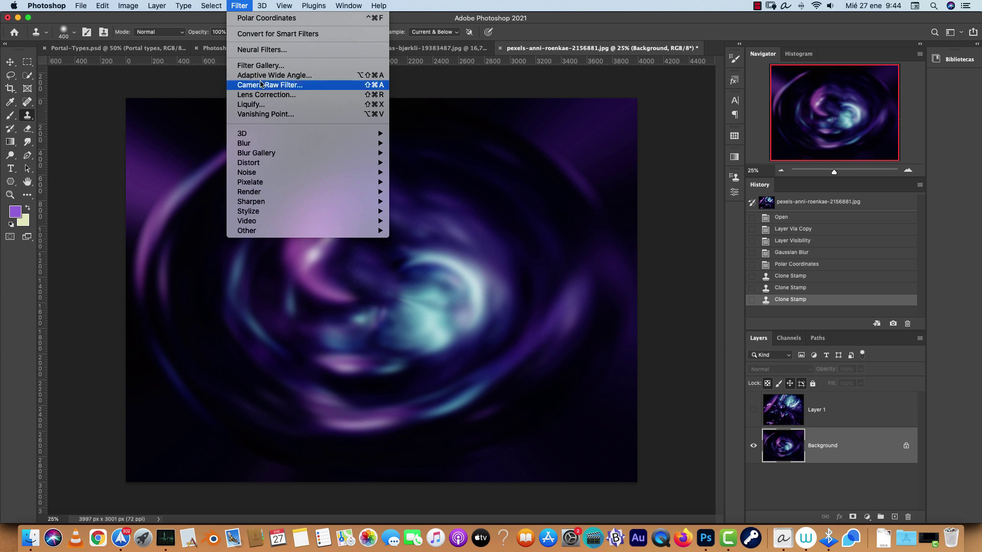
{"action": "mouse_move", "coordinate": [358, 162]}
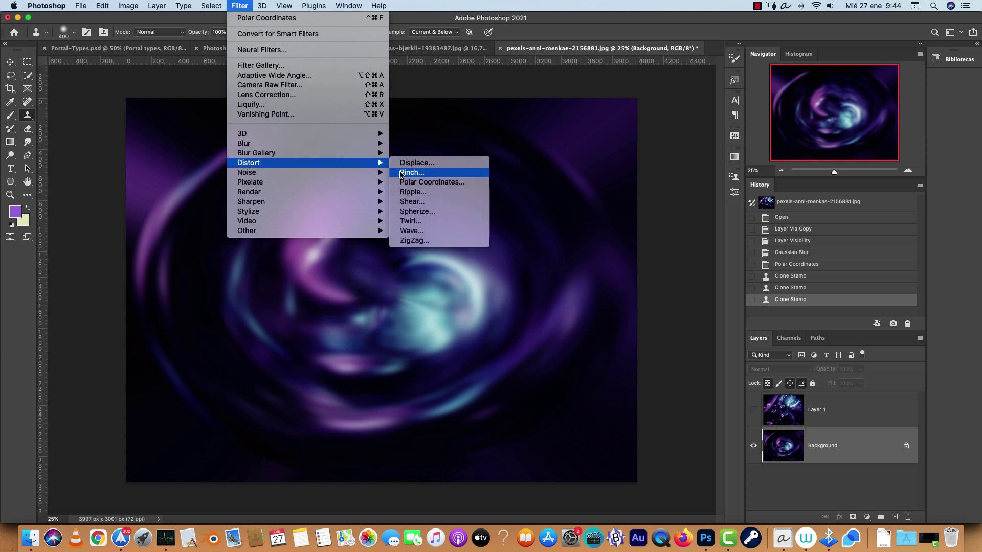
{"action": "left_click", "coordinate": [440, 222]}
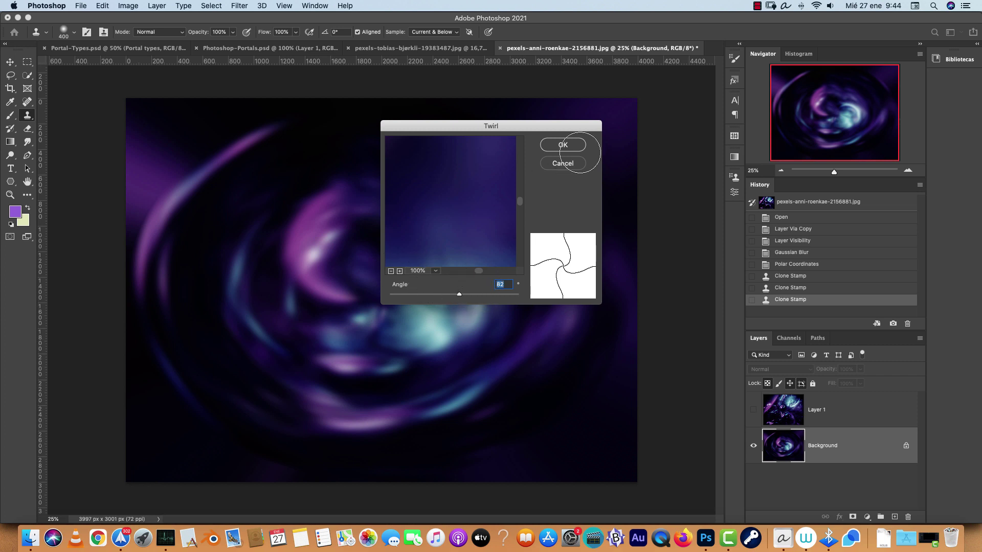
{"action": "key", "text": "Return"}
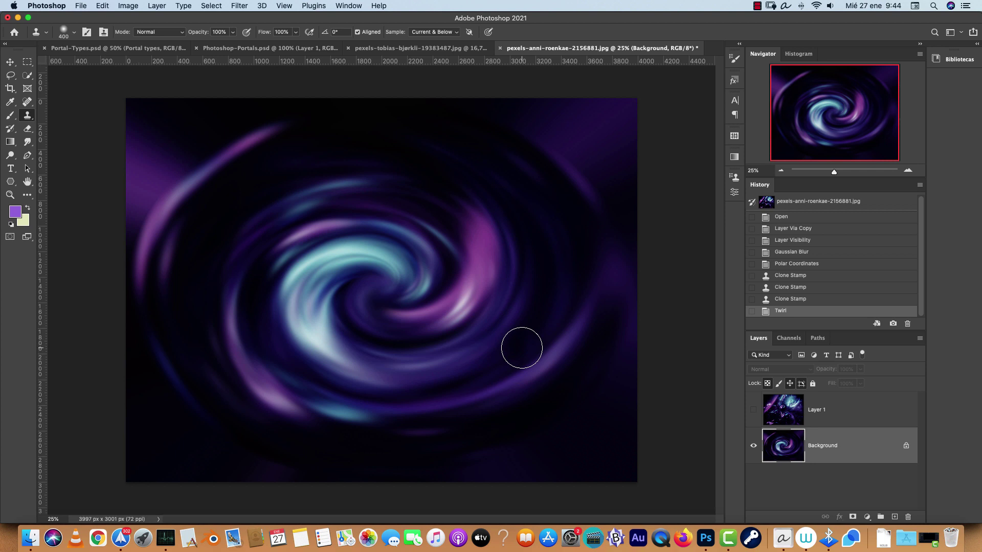
Make Layer 1 with the unblurred photo active and turn on its visibility
{"action": "left_click", "coordinate": [783, 409]}
{"action": "left_click", "coordinate": [753, 409]}
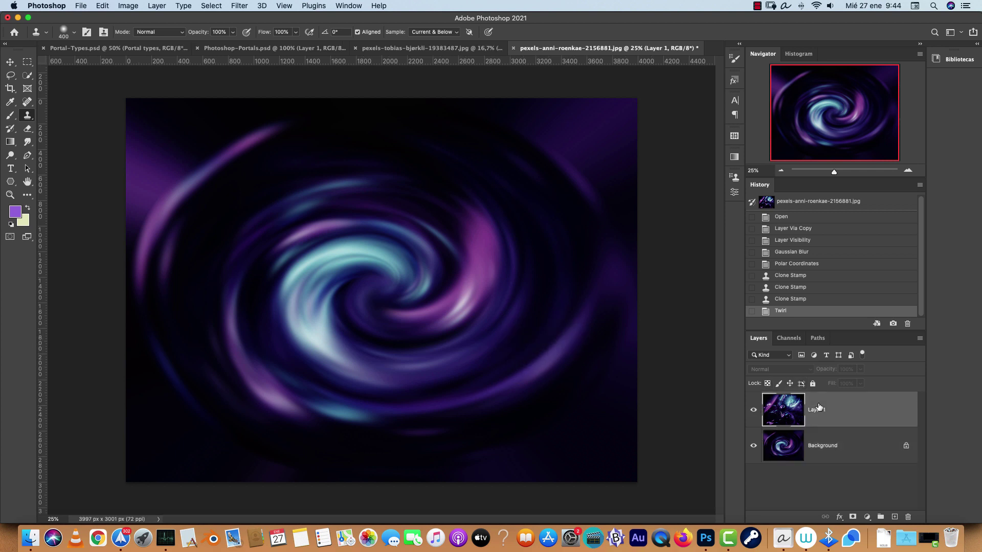
{"action": "left_click", "coordinate": [749, 409]}
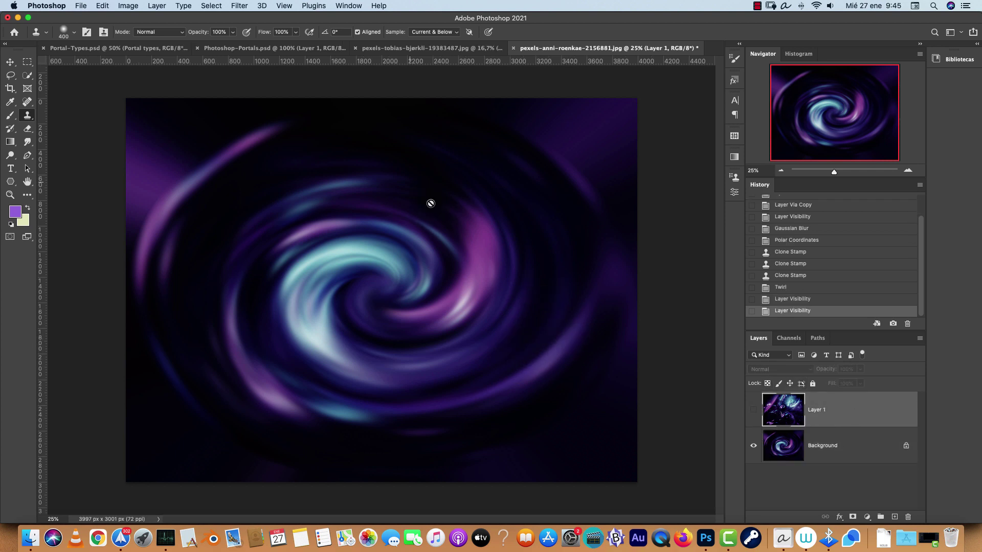
{"action": "left_click", "coordinate": [754, 410]}
Apply the Twirl filter to Layer 1 with an angle of 221°
{"action": "left_click", "coordinate": [240, 6]}
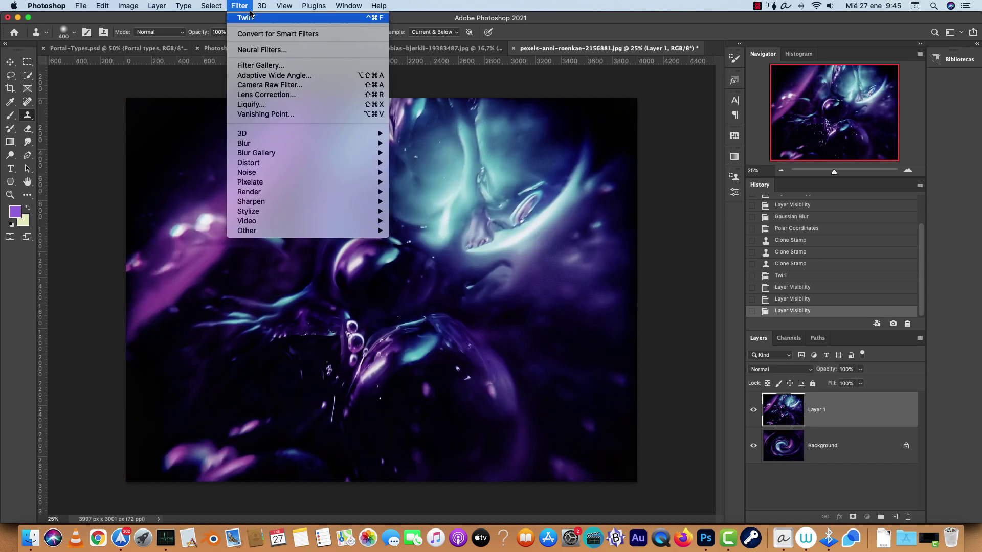
{"action": "mouse_move", "coordinate": [275, 142]}
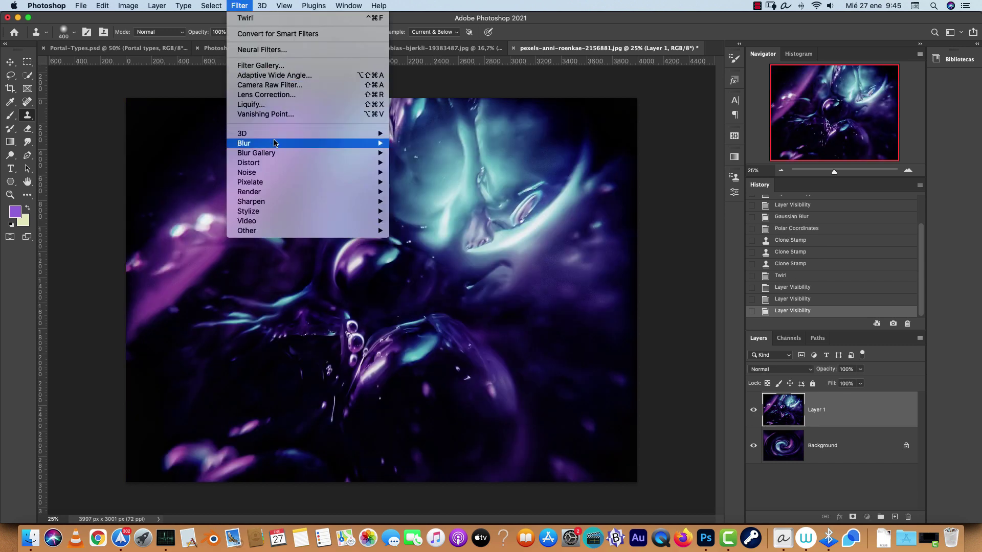
{"action": "key", "text": "Down"}
{"action": "key", "text": "Down"}
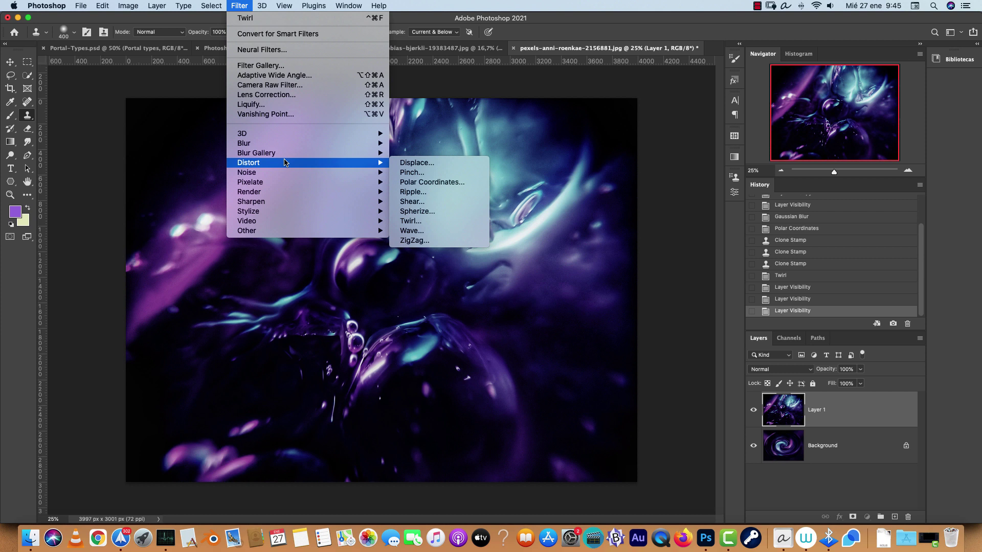
{"action": "key", "text": "Right"}
{"action": "key", "text": "Down"}
{"action": "key", "text": "Down"}
{"action": "key", "text": "Down"}
{"action": "left_click", "coordinate": [411, 221]}
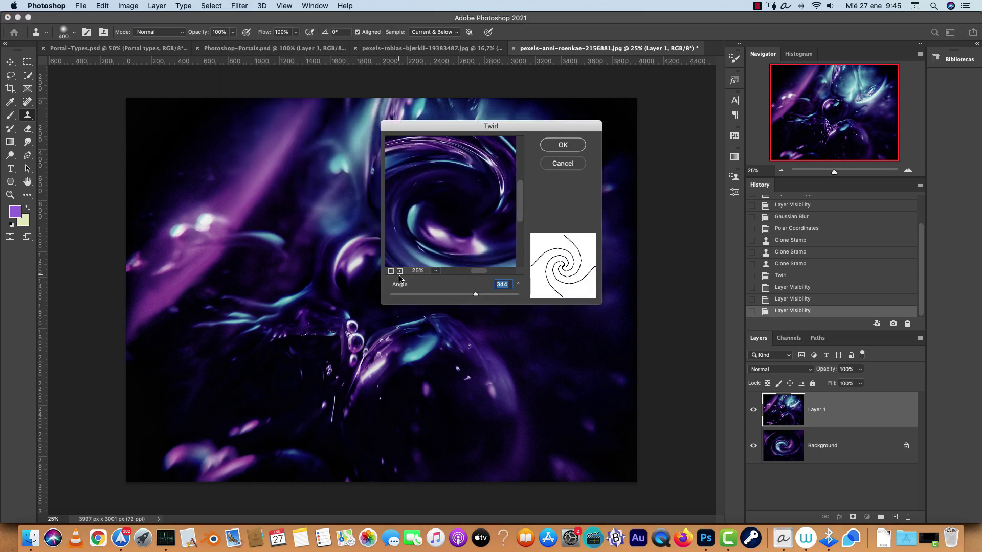
{"action": "left_click", "coordinate": [390, 271]}
{"action": "left_click", "coordinate": [391, 272]}
{"action": "left_click_drag", "start_coordinate": [470, 295], "coordinate": [468, 299]}
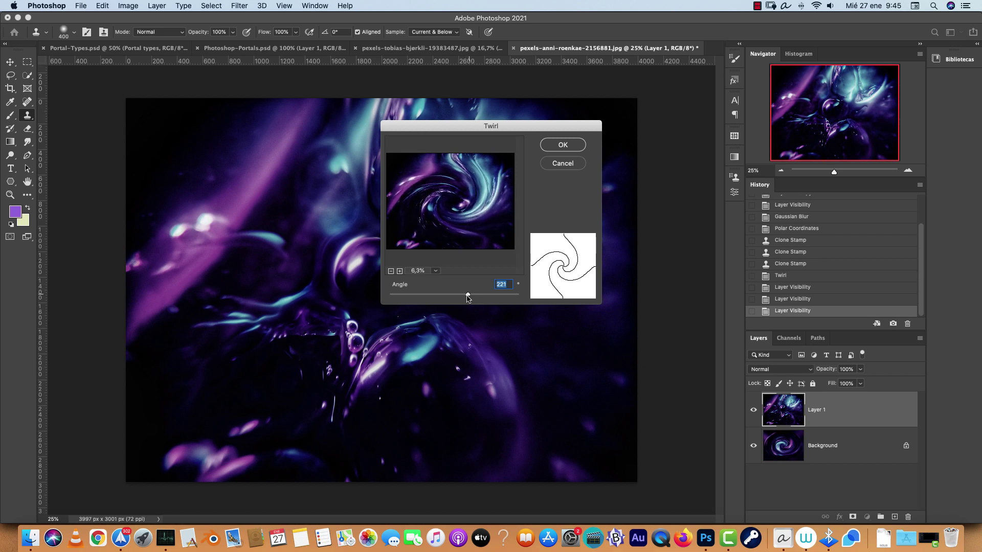
{"action": "left_click", "coordinate": [561, 146]}
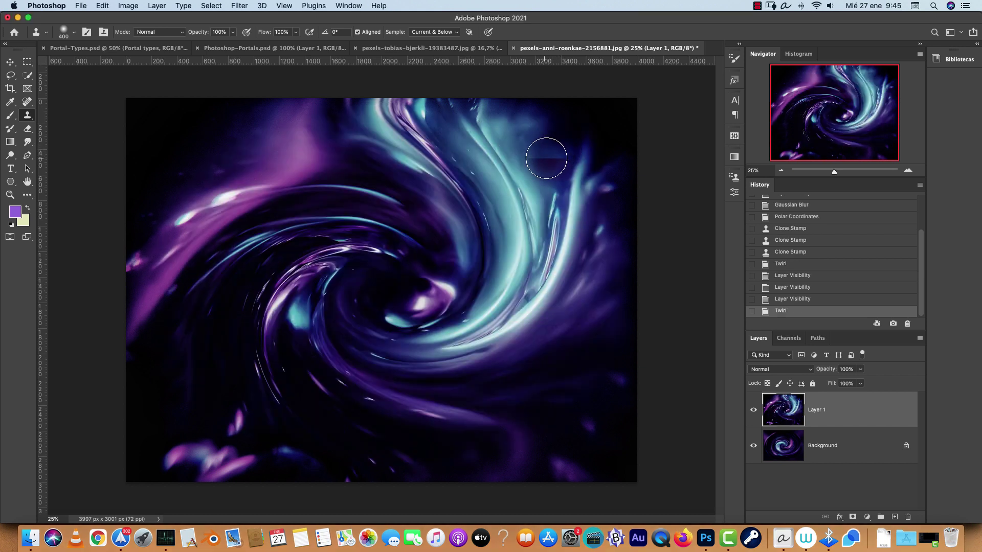
Distort Layer 1 with the Polar Coordinates filter set to Rectangular to Polar
{"action": "left_click", "coordinate": [238, 5]}
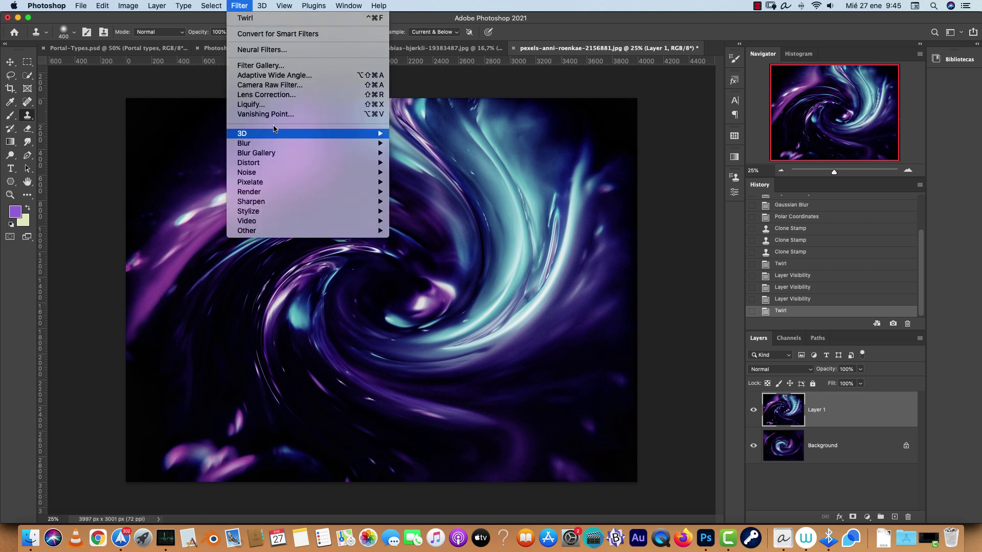
{"action": "mouse_move", "coordinate": [334, 161]}
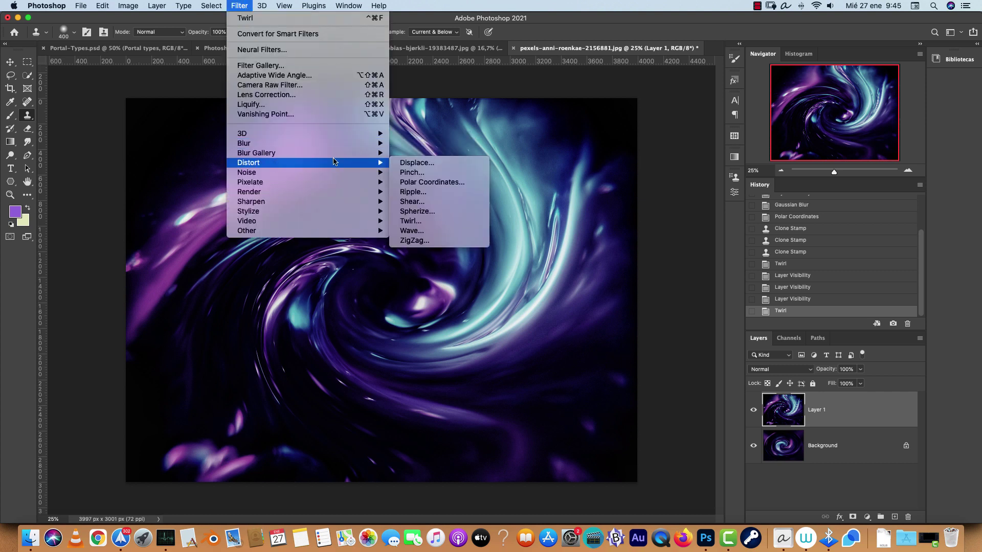
{"action": "left_click", "coordinate": [441, 185]}
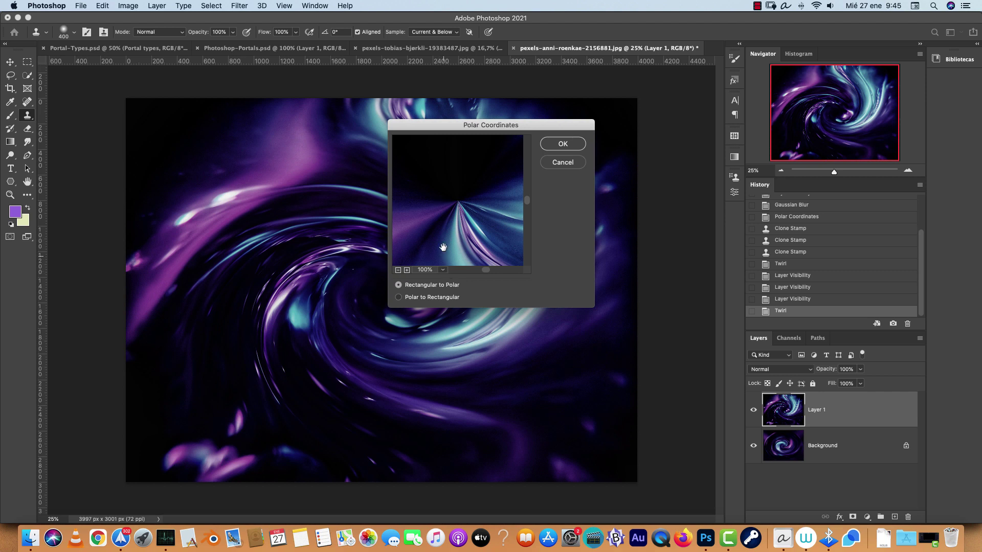
{"action": "left_click", "coordinate": [564, 143]}
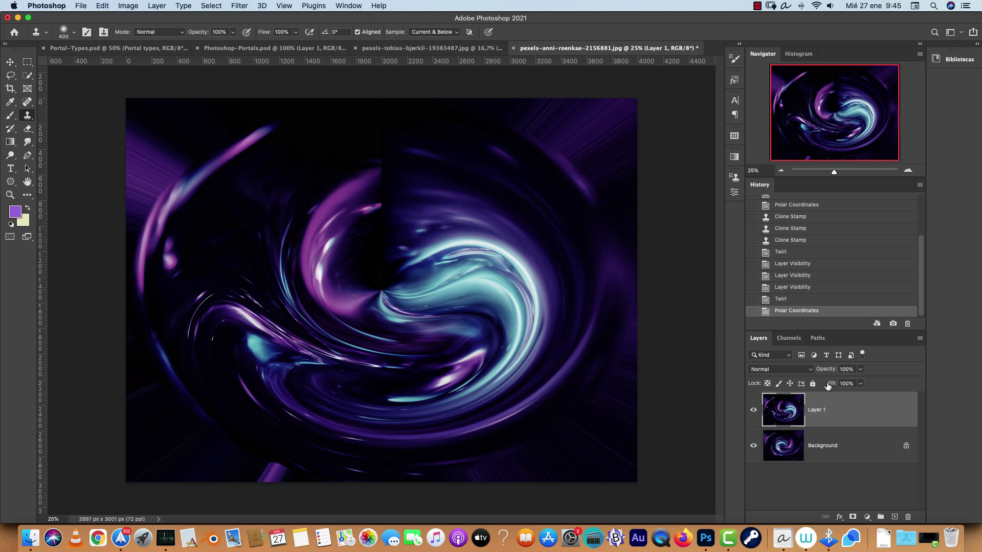
Convert the Background into a regular layer and resize the image to 2000 px wide
{"action": "scroll", "coordinate": [870, 453], "scroll_direction": "up", "scroll_amount": 1}
{"action": "double_click", "coordinate": [873, 456], "text": "alt"}
{"action": "key", "text": "alt+super+i"}
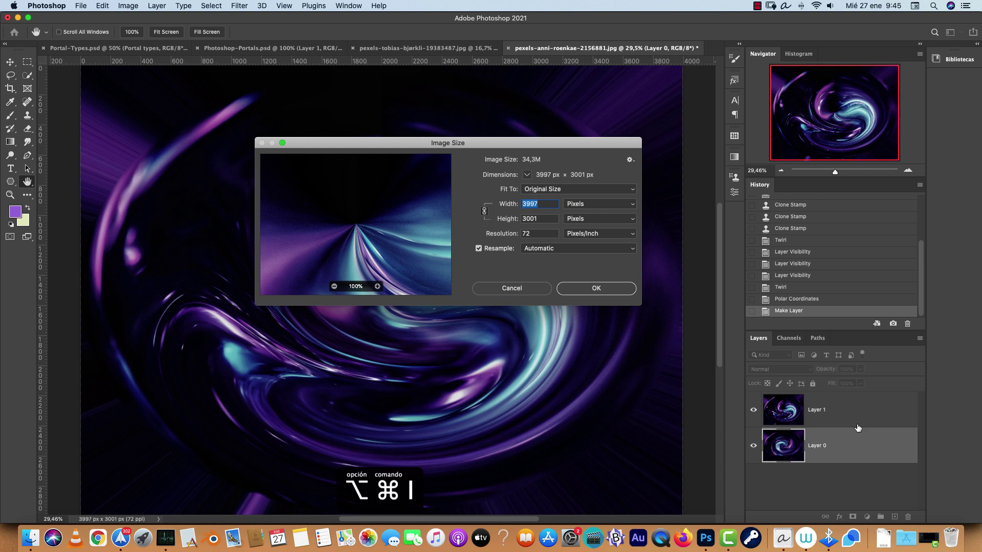
{"action": "type", "text": "2000"}
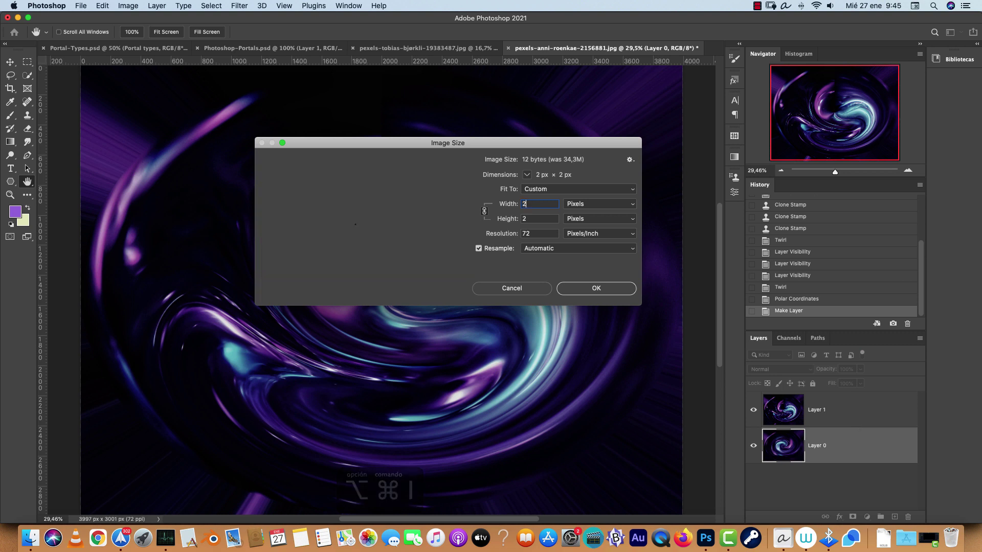
{"action": "key", "text": "Return"}
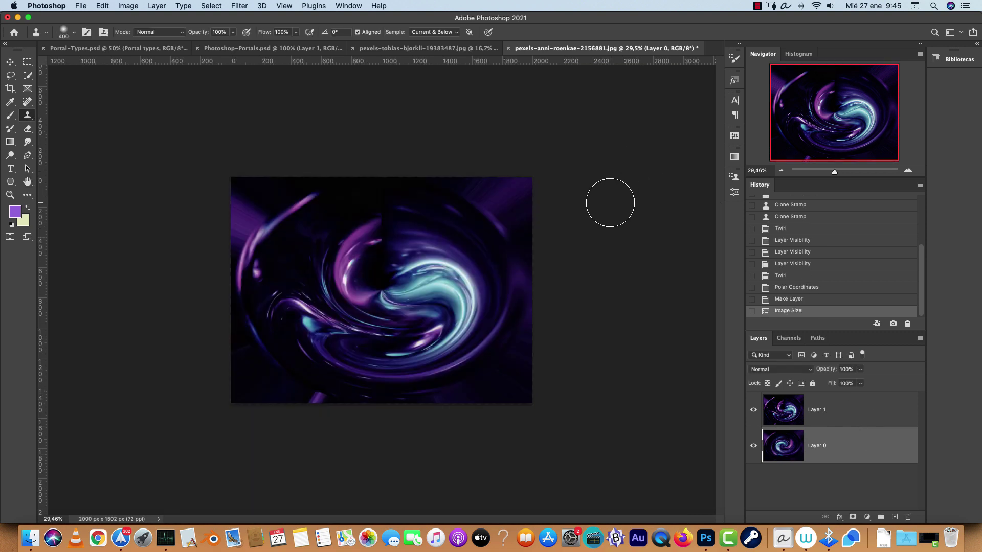
Bring both swirl layers into Photoshop-Portals.psd and fit them inside the stone arch, scaled to 20.55% width and 28.76% height
{"action": "left_click", "coordinate": [854, 418], "text": "shift"}
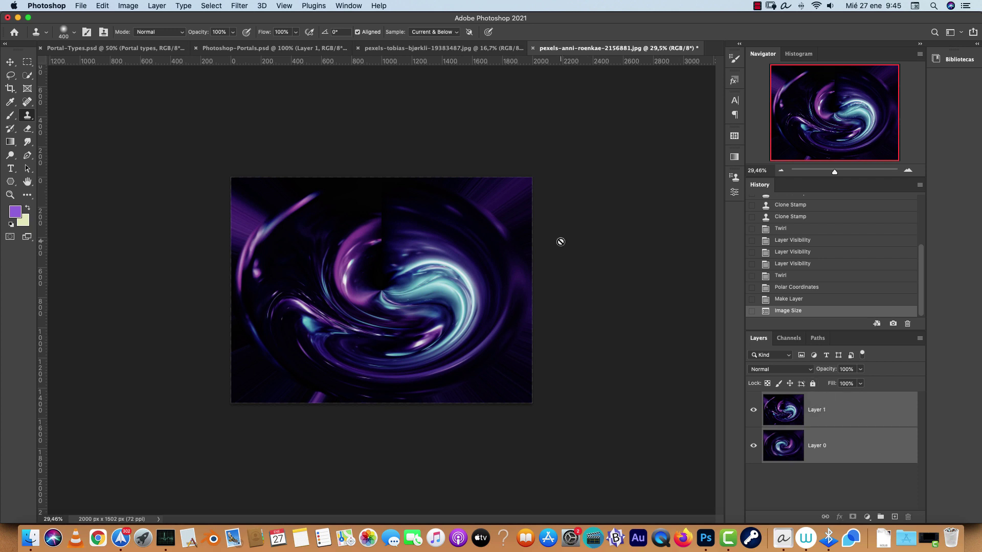
{"action": "key", "text": "v"}
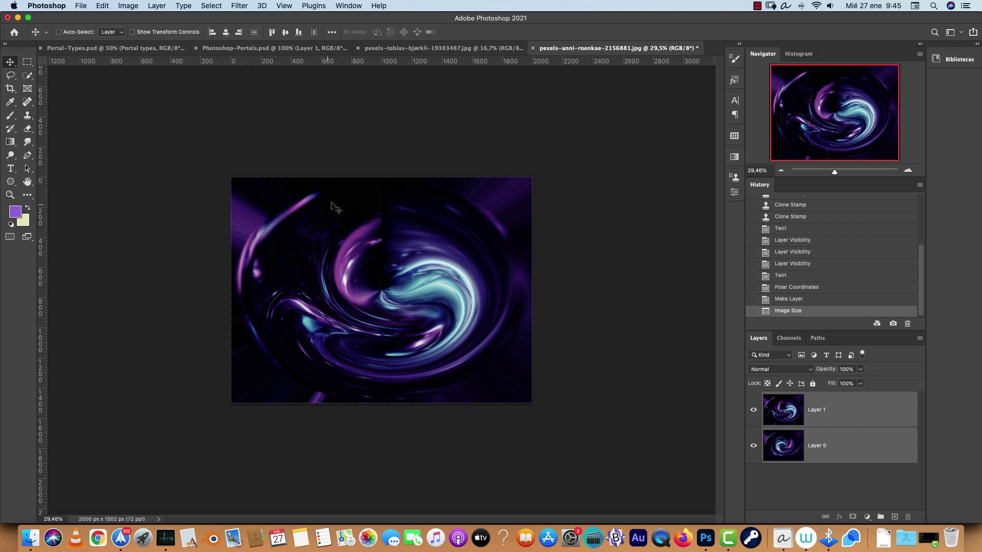
{"action": "left_click_drag", "start_coordinate": [377, 219], "coordinate": [318, 50]}
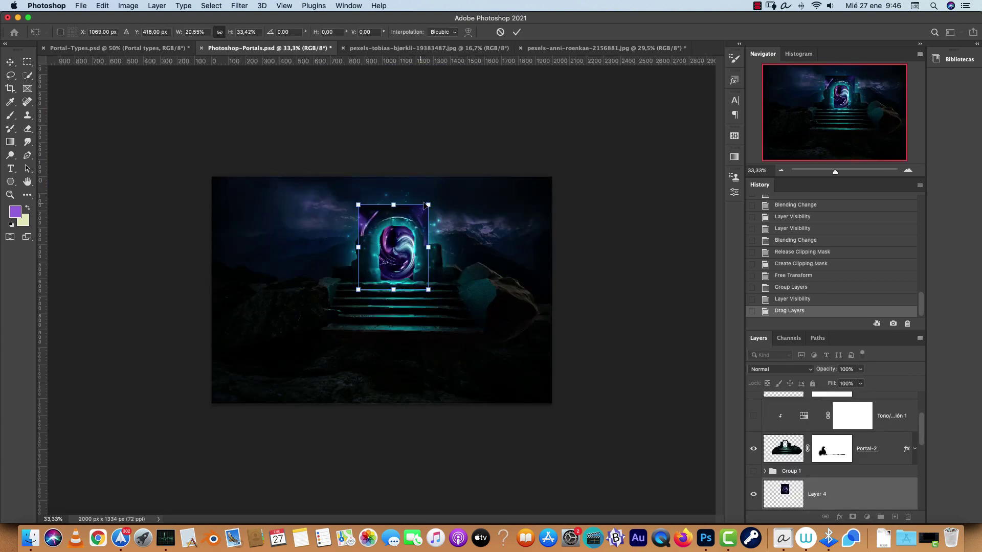
{"action": "left_click_drag", "start_coordinate": [397, 207], "coordinate": [397, 218]}
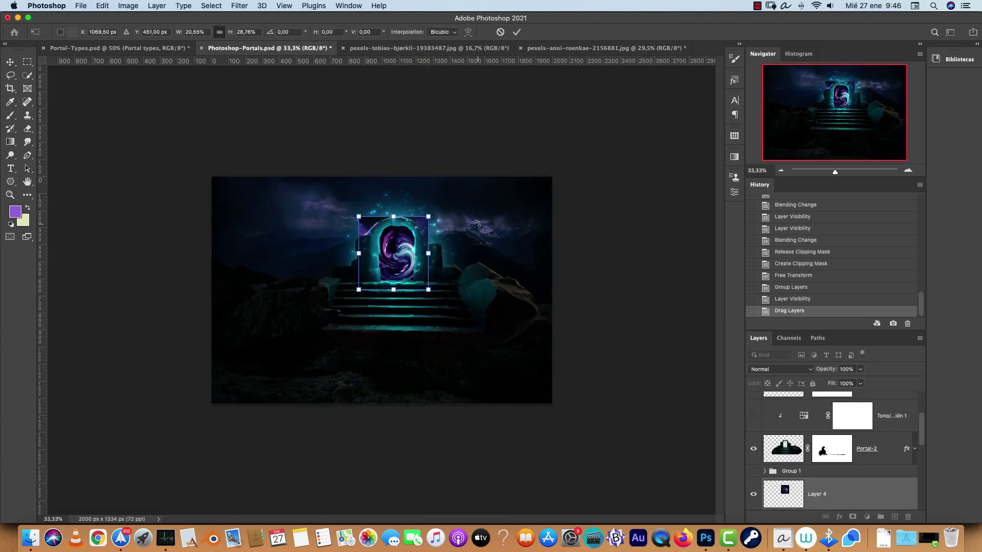
{"action": "key", "text": "Return"}
Make only Layer 4 active and hide it so the smooth spiral beneath shows in the arch
{"action": "key", "text": "super+1"}
{"action": "left_click_drag", "start_coordinate": [571, 156], "coordinate": [456, 286]}
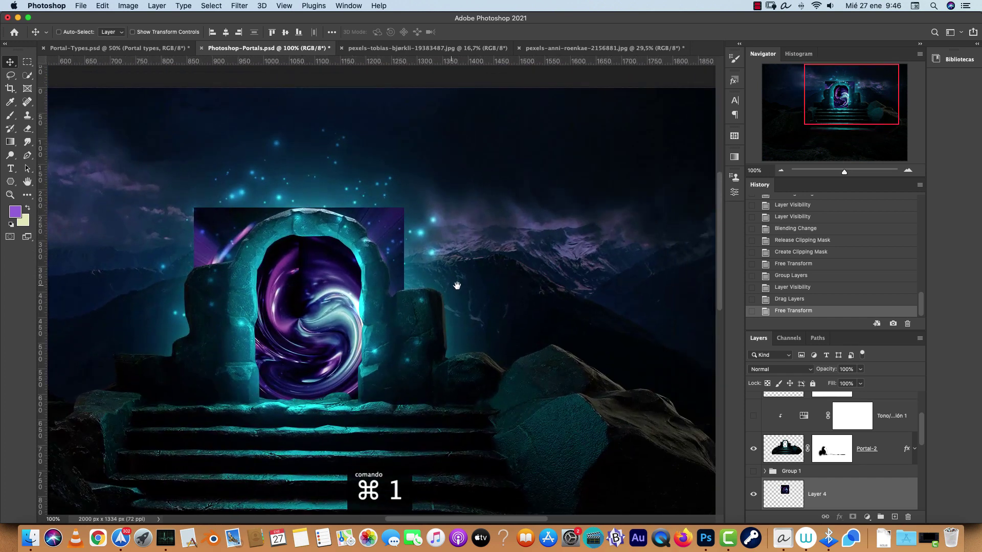
{"action": "scroll", "coordinate": [919, 443], "scroll_direction": "down", "scroll_amount": 2}
{"action": "left_click", "coordinate": [851, 457]}
{"action": "left_click", "coordinate": [753, 450]}
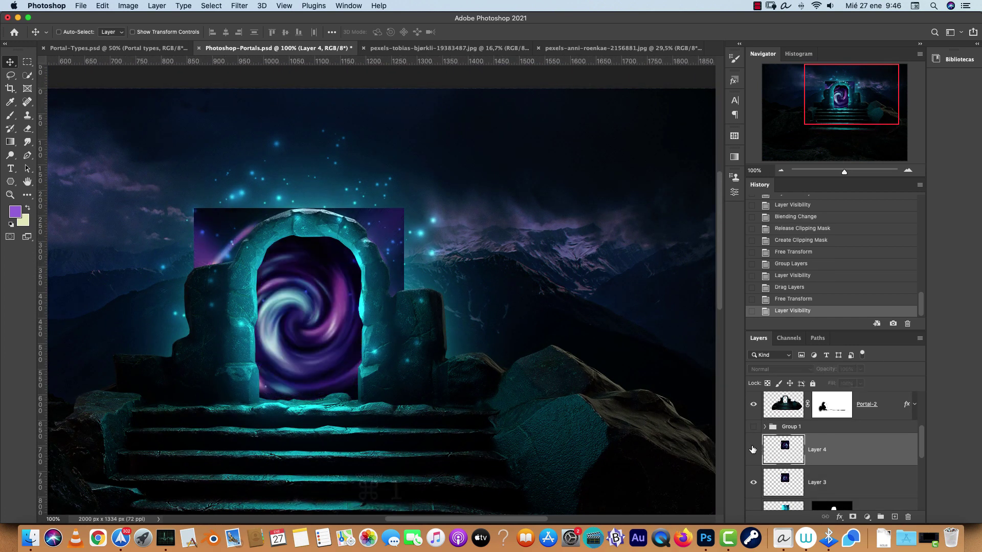
Set the blending mode of Layer 3, the smooth spiral, to Screen
{"action": "left_click_drag", "start_coordinate": [366, 310], "coordinate": [442, 313]}
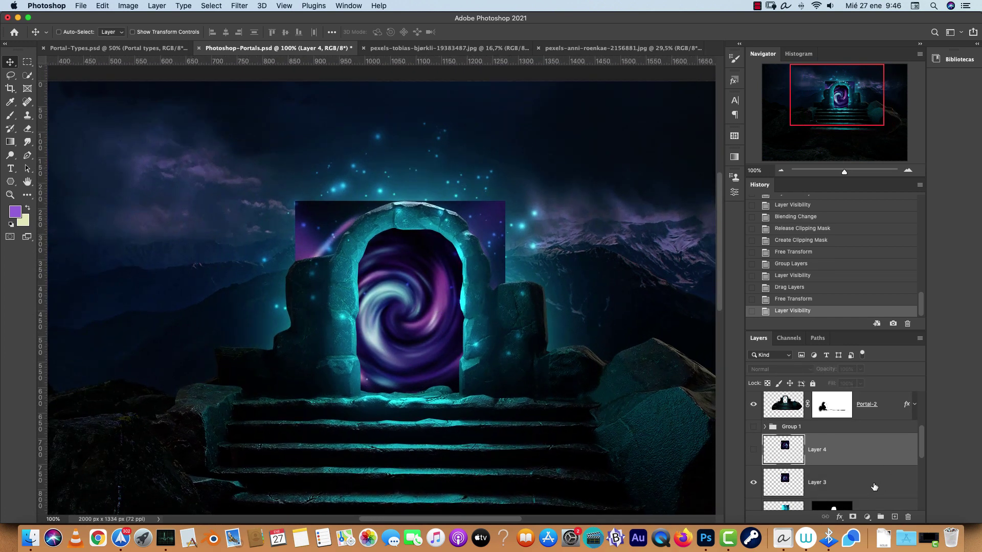
{"action": "left_click", "coordinate": [874, 487]}
{"action": "left_click", "coordinate": [782, 369]}
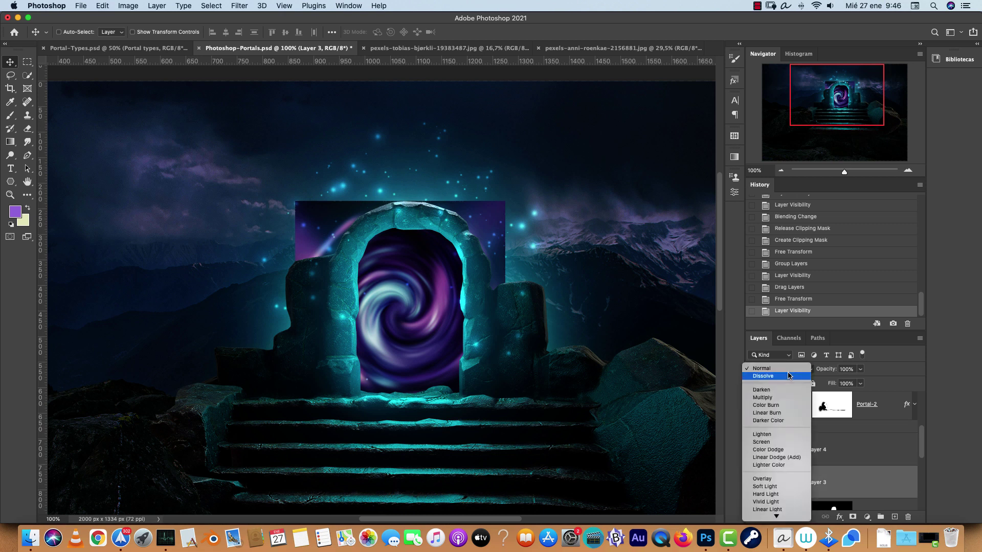
{"action": "left_click", "coordinate": [777, 441]}
Show Layer 4 again and set its blending mode to Screen at 100% opacity
{"action": "left_click", "coordinate": [780, 451]}
{"action": "left_click", "coordinate": [754, 450]}
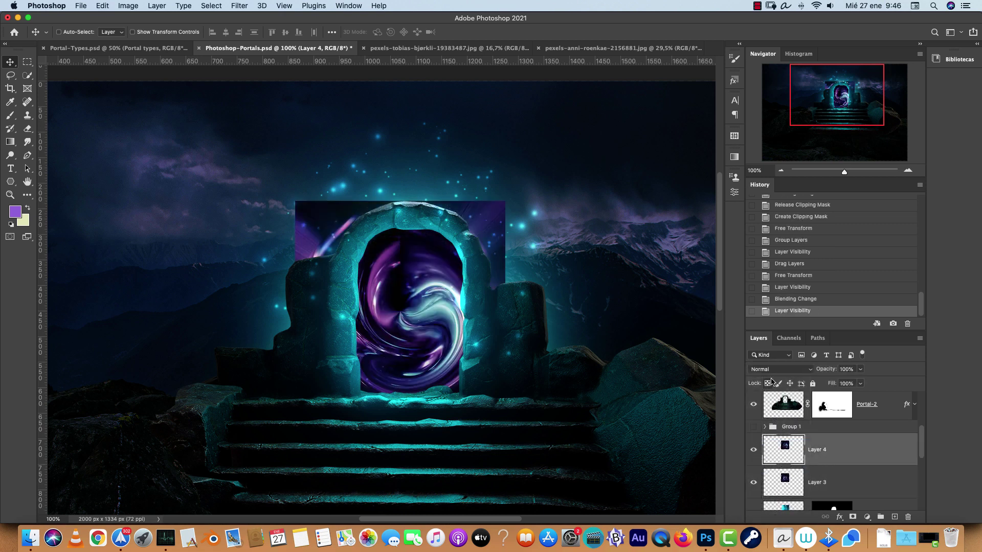
{"action": "left_click", "coordinate": [780, 369]}
{"action": "left_click", "coordinate": [778, 440]}
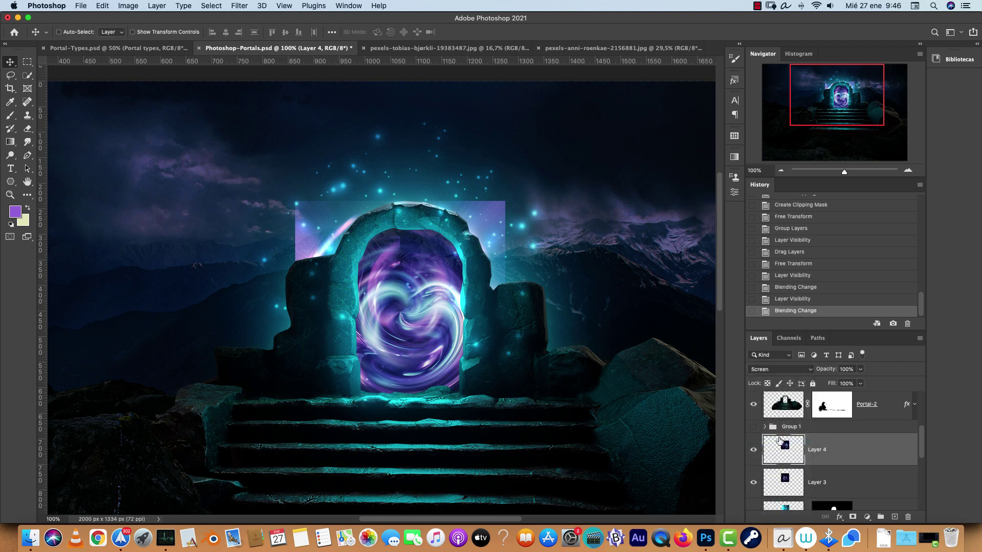
{"action": "left_click", "coordinate": [859, 370]}
{"action": "left_click_drag", "start_coordinate": [860, 382], "coordinate": [895, 385]}
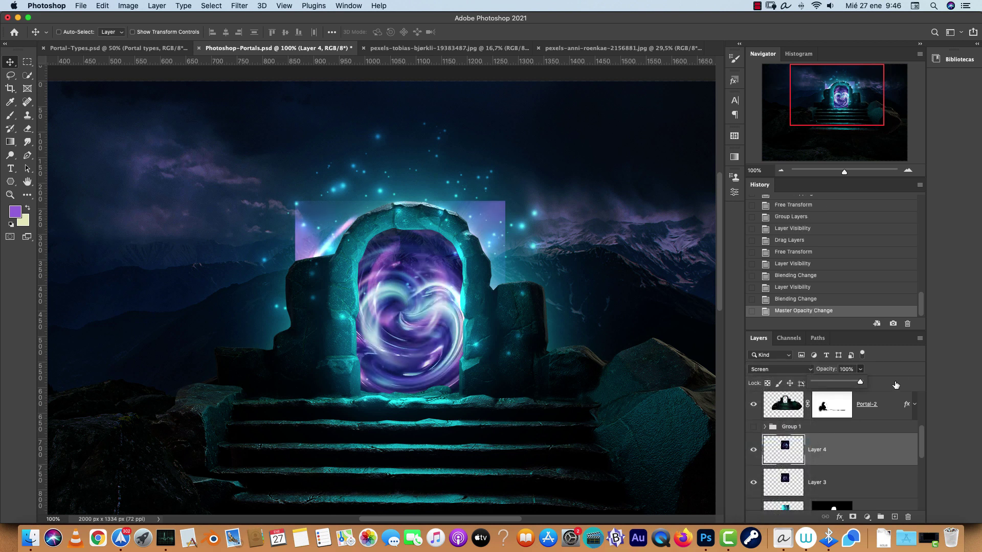
Blur Layer 4 with a Gaussian Blur of 5.2 pixels radius
{"action": "left_click", "coordinate": [239, 6]}
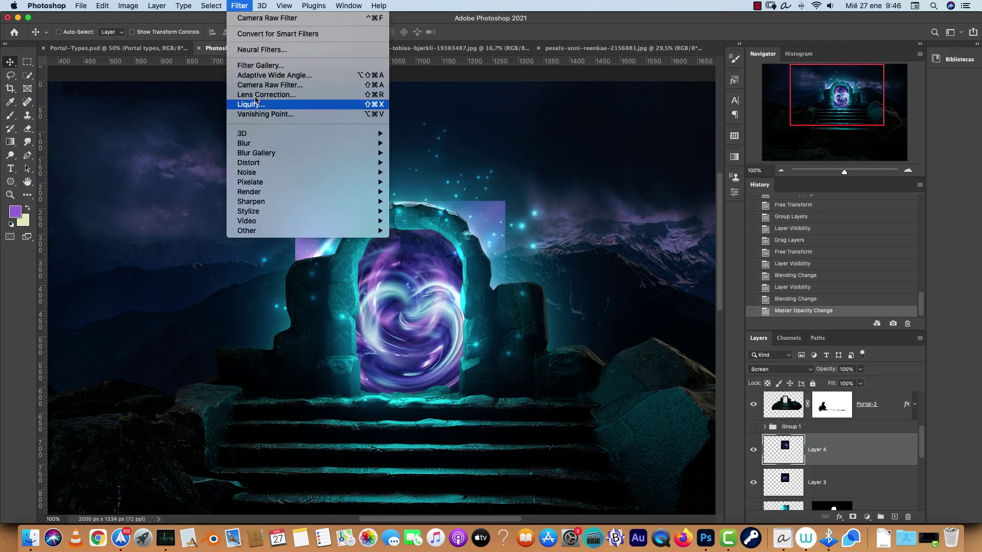
{"action": "mouse_move", "coordinate": [264, 144]}
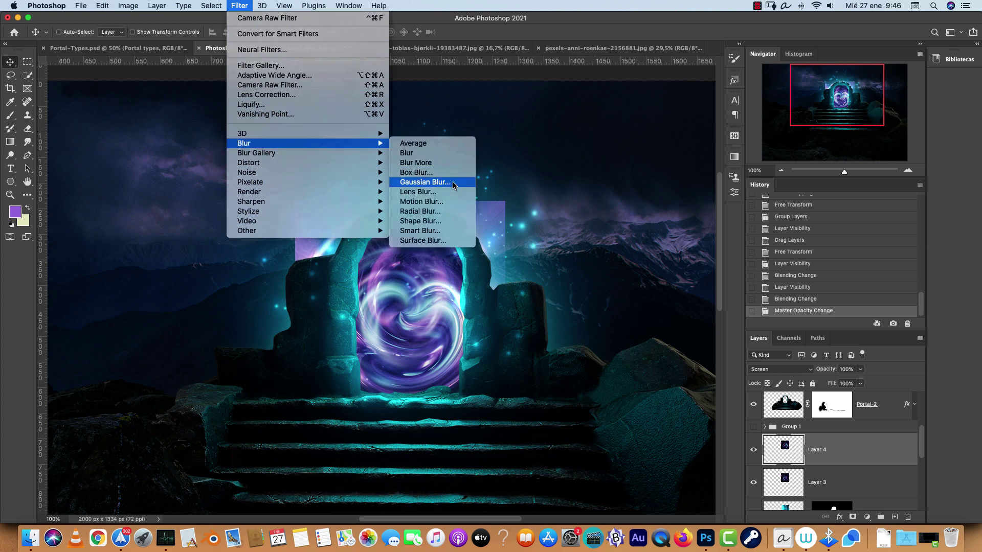
{"action": "left_click", "coordinate": [420, 182]}
{"action": "left_click_drag", "start_coordinate": [772, 282], "coordinate": [748, 283]}
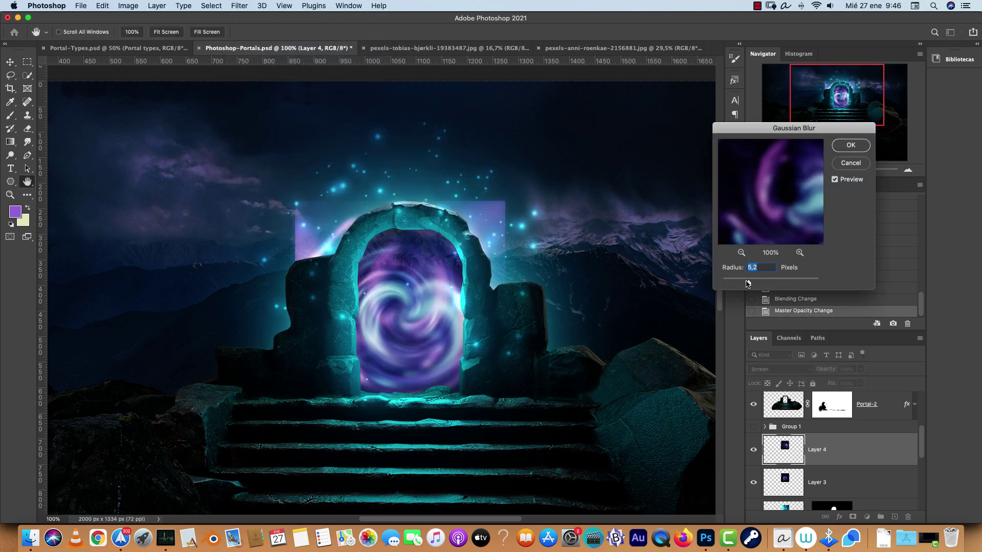
{"action": "left_click", "coordinate": [841, 150]}
Shift the hue of Layer 4 by +27 with Hue/Saturation
{"action": "key", "text": "super+u"}
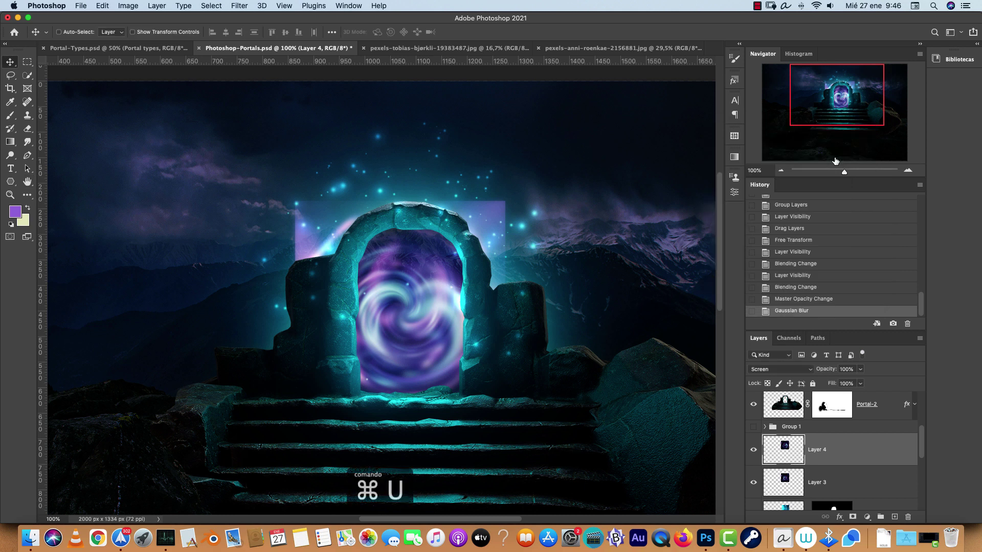
{"action": "left_click_drag", "start_coordinate": [624, 245], "coordinate": [653, 251]}
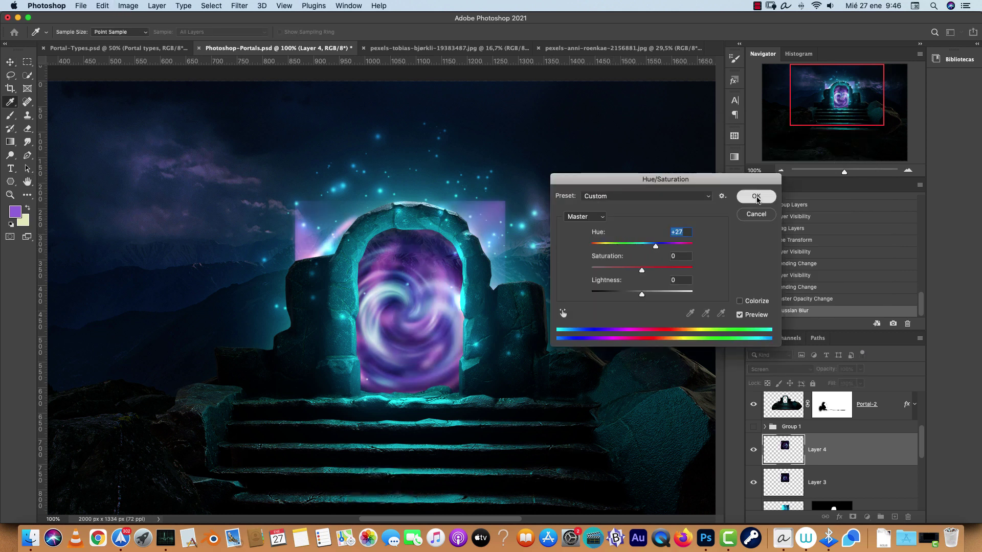
{"action": "left_click", "coordinate": [756, 196]}
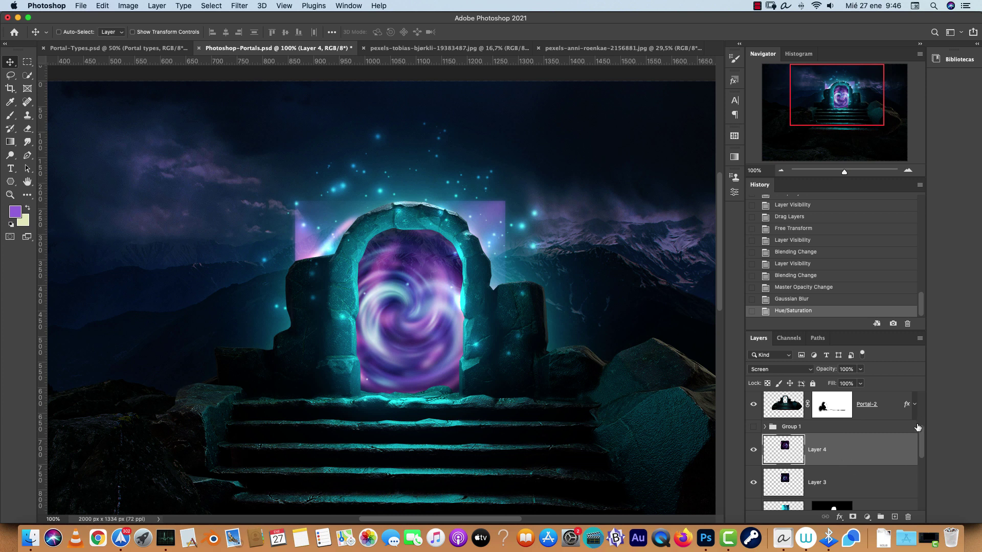
Copy the arch-shaped mask of Layer 1 onto Layer 3 and Layer 4, and make Layer 4 active
{"action": "scroll", "coordinate": [922, 442], "scroll_direction": "down", "scroll_amount": 2}
{"action": "left_click_drag", "start_coordinate": [834, 497], "coordinate": [818, 440]}
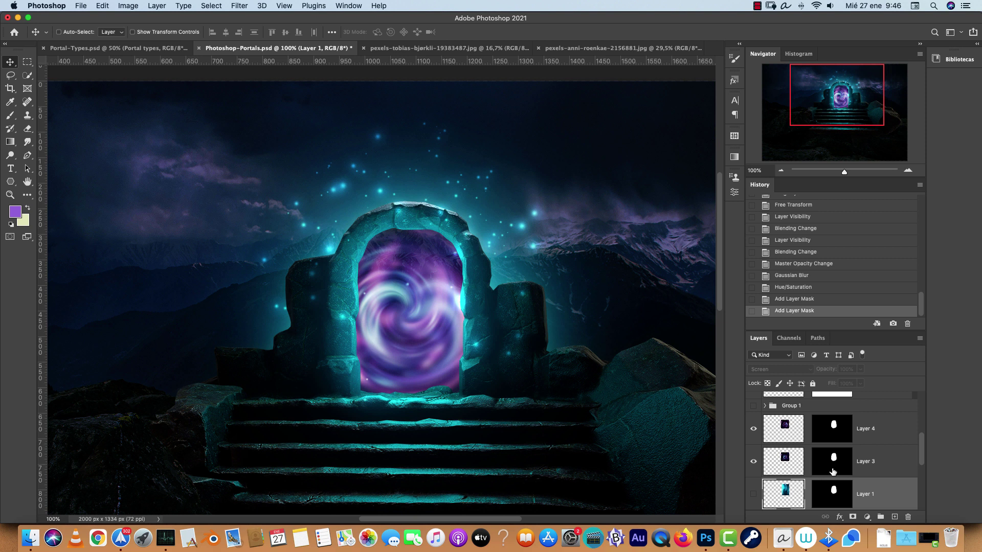
{"action": "left_click", "coordinate": [869, 443]}
Hide Layer 4 and shift the swirl artwork to the right so the Layer 3 spiral sits centred in the arch opening
{"action": "left_click", "coordinate": [754, 429]}
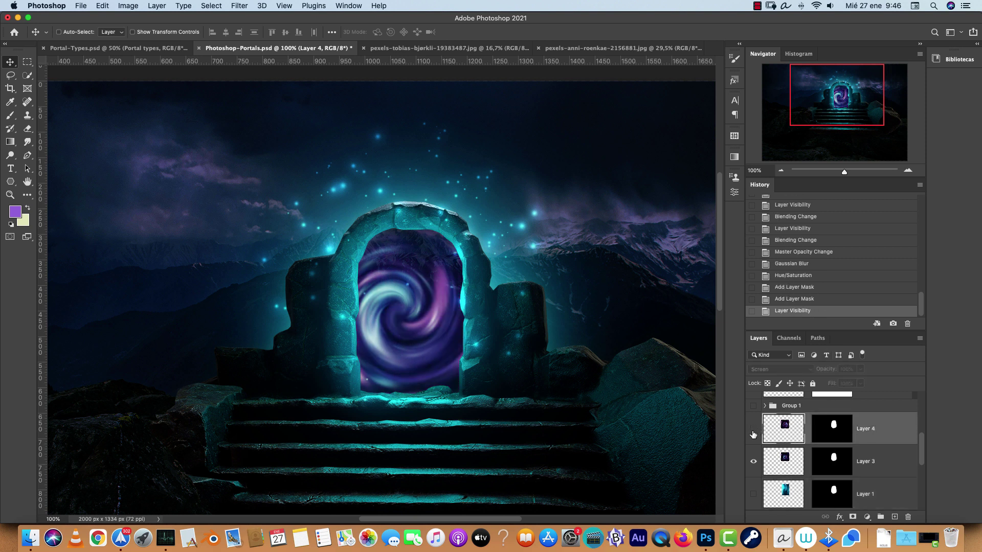
{"action": "left_click", "coordinate": [874, 455]}
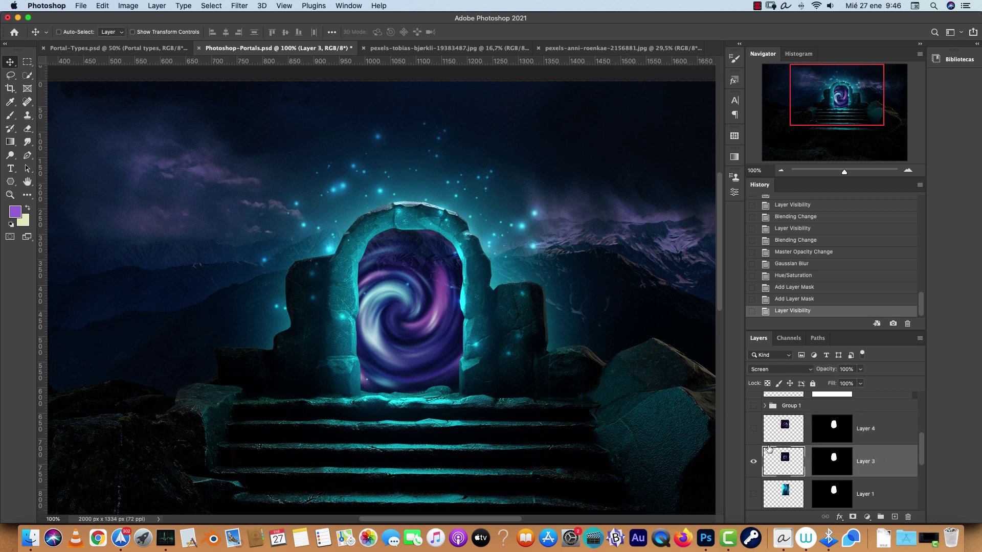
{"action": "left_click", "coordinate": [779, 436]}
{"action": "left_click_drag", "start_coordinate": [435, 340], "coordinate": [483, 338]}
{"action": "left_click", "coordinate": [796, 451]}
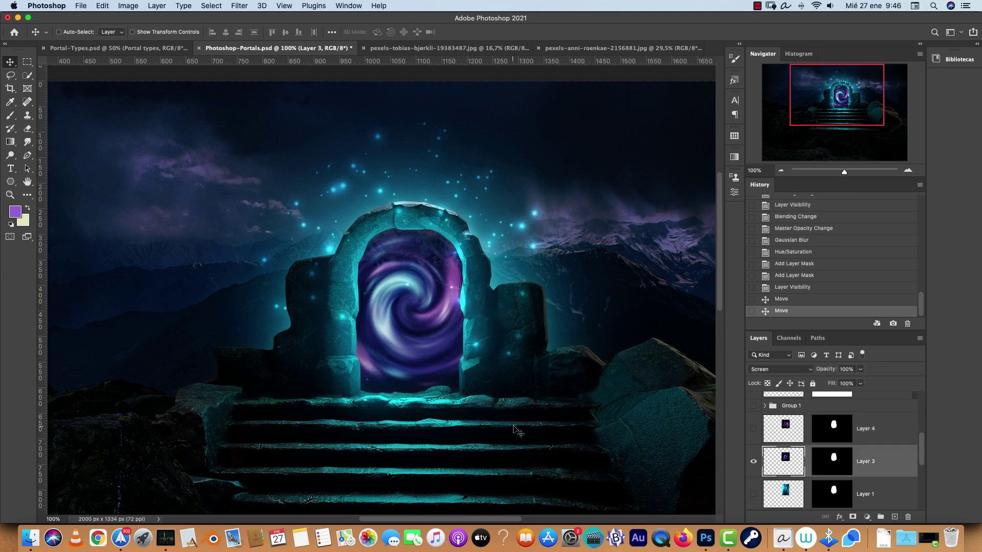
Hide Layer 3 and add a new empty layer above the Portal types group
{"action": "left_click", "coordinate": [752, 463]}
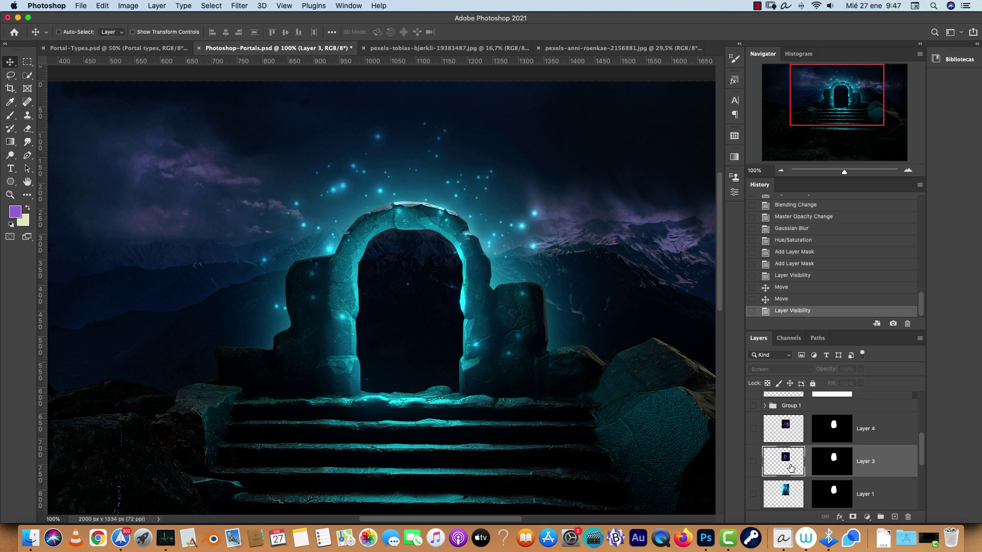
{"action": "scroll", "coordinate": [920, 448], "scroll_direction": "up", "scroll_amount": 5}
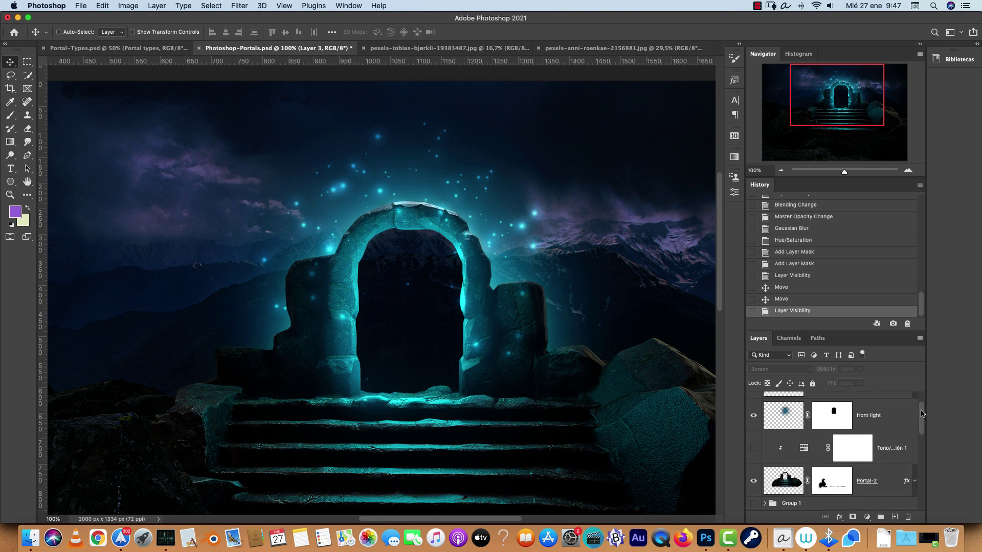
{"action": "left_click", "coordinate": [897, 401]}
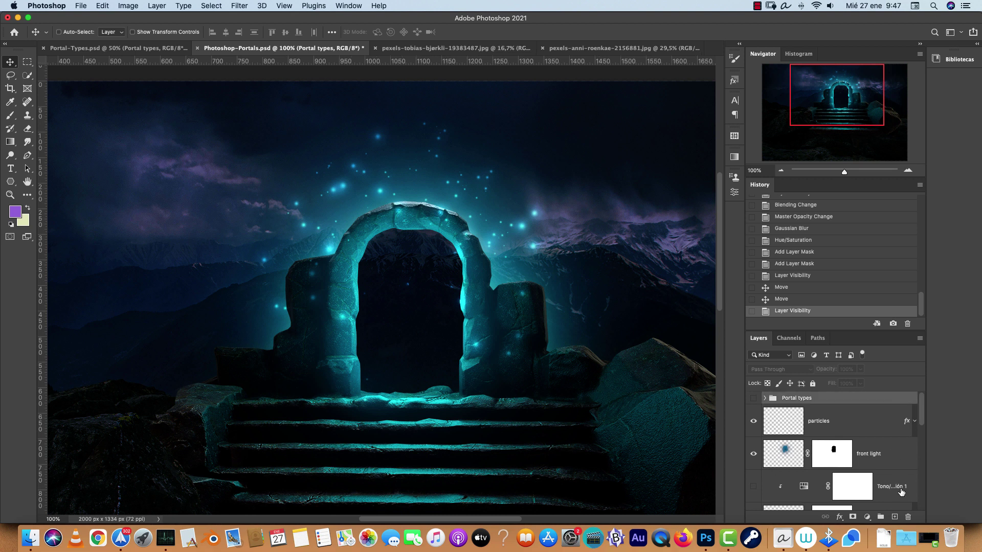
{"action": "left_click", "coordinate": [894, 517]}
{"action": "left_click", "coordinate": [781, 171]}
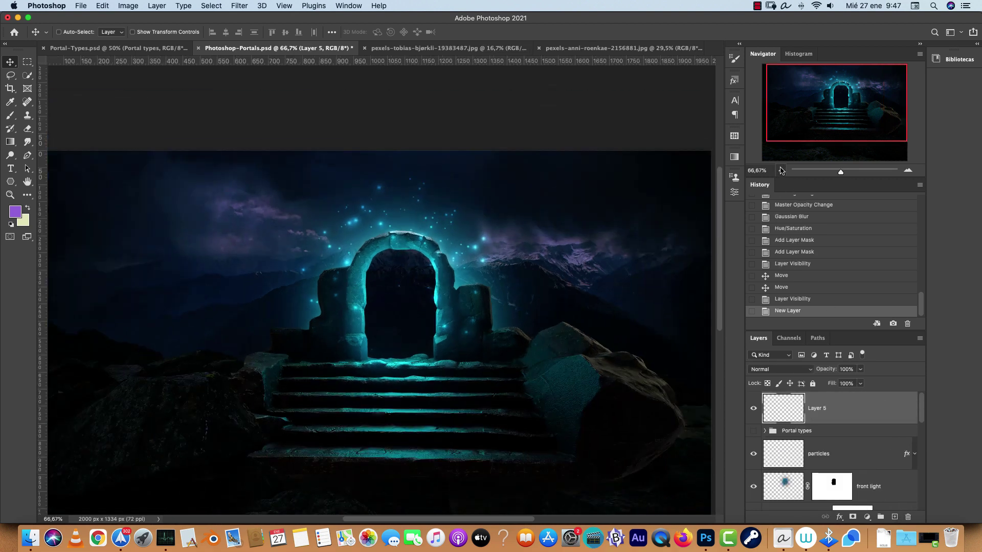
Close the two pexels photo documents without saving their changes
{"action": "left_click", "coordinate": [434, 48]}
{"action": "key", "text": "super+w"}
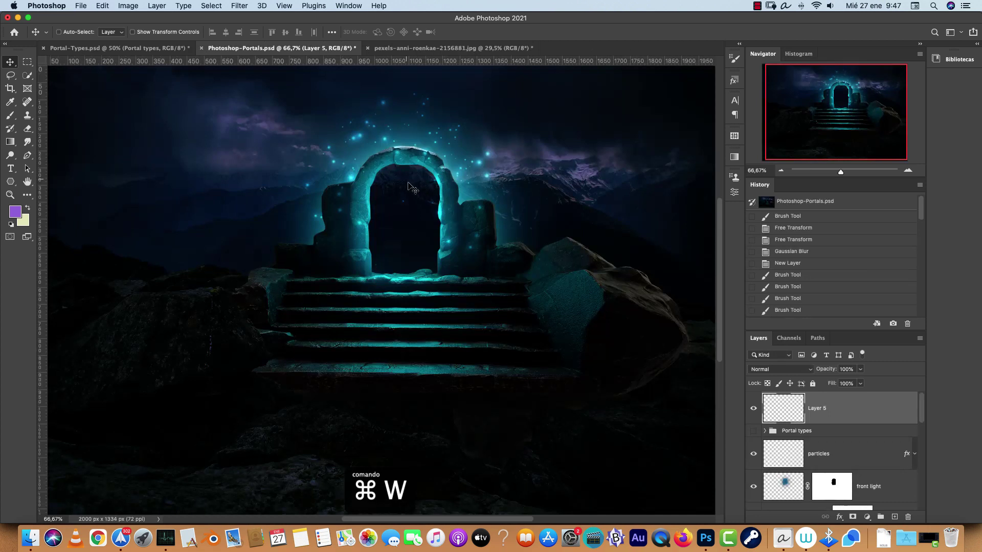
{"action": "left_click", "coordinate": [452, 47]}
{"action": "key", "text": "super+w"}
{"action": "left_click", "coordinate": [456, 185]}
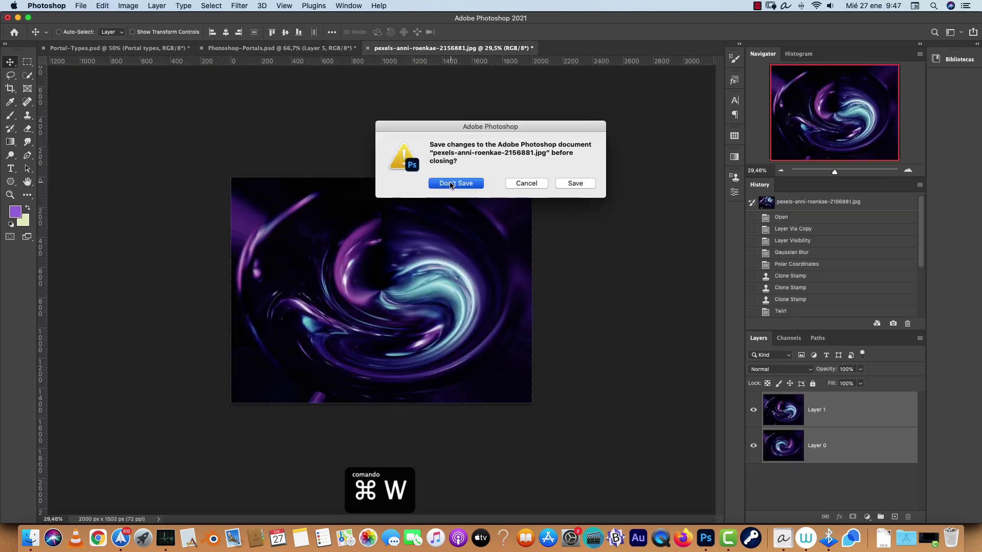
Reset the foreground and background colours to the default black and white
{"action": "key", "text": "d"}
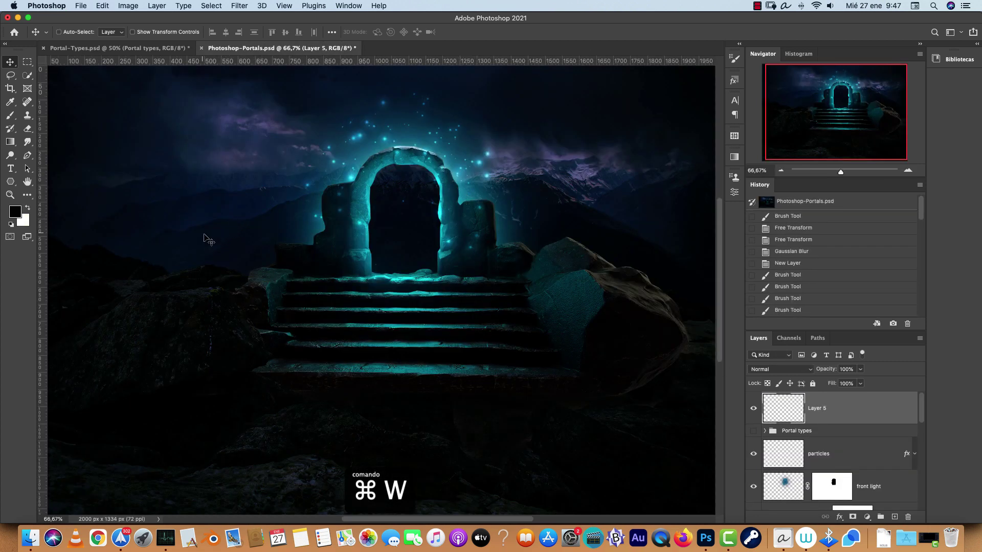
{"action": "left_click", "coordinate": [16, 211]}
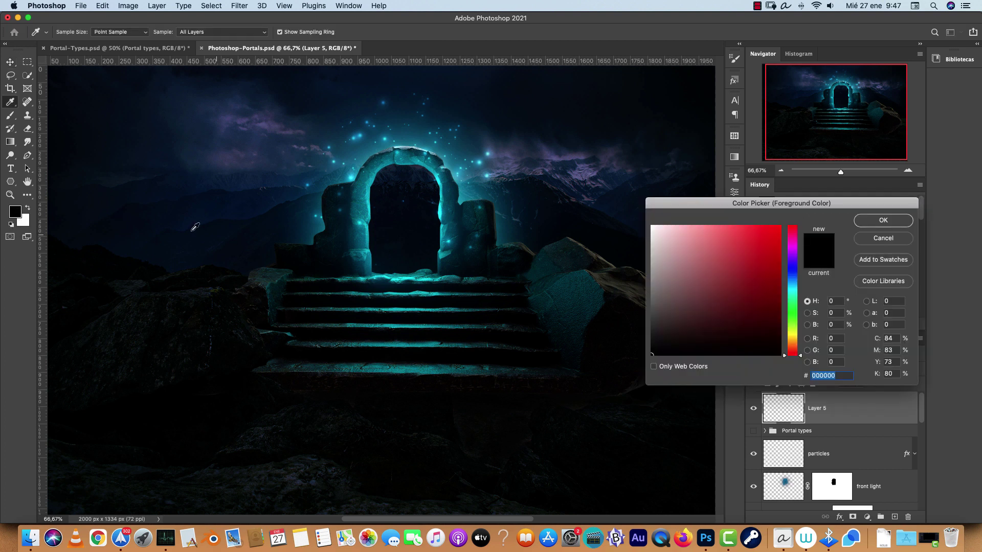
{"action": "left_click", "coordinate": [743, 275]}
{"action": "left_click", "coordinate": [881, 220]}
{"action": "left_click", "coordinate": [12, 225]}
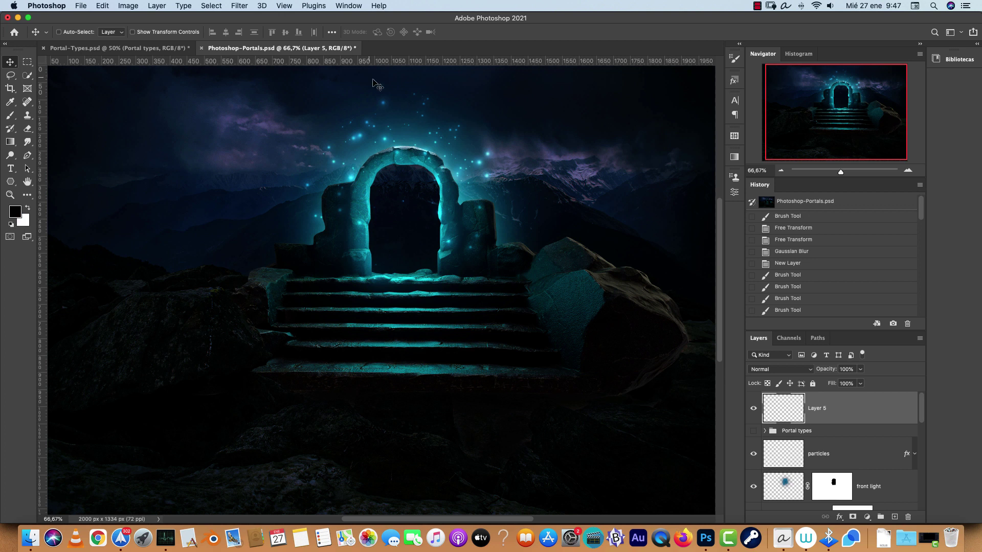
Start the Fibers render filter on Layer 5 and try Variance 5 with Strength 24
{"action": "left_click", "coordinate": [240, 6]}
{"action": "mouse_move", "coordinate": [277, 191]}
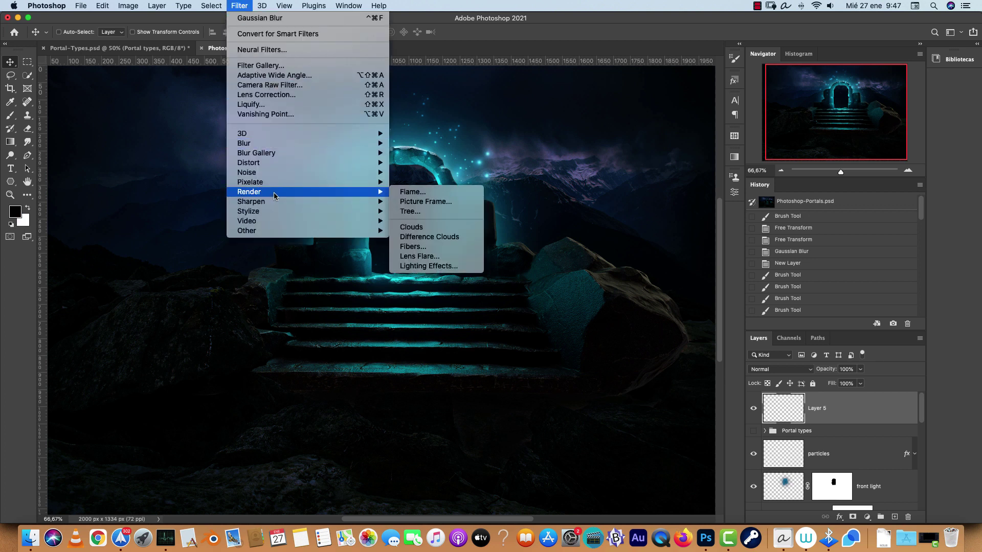
{"action": "left_click", "coordinate": [444, 258]}
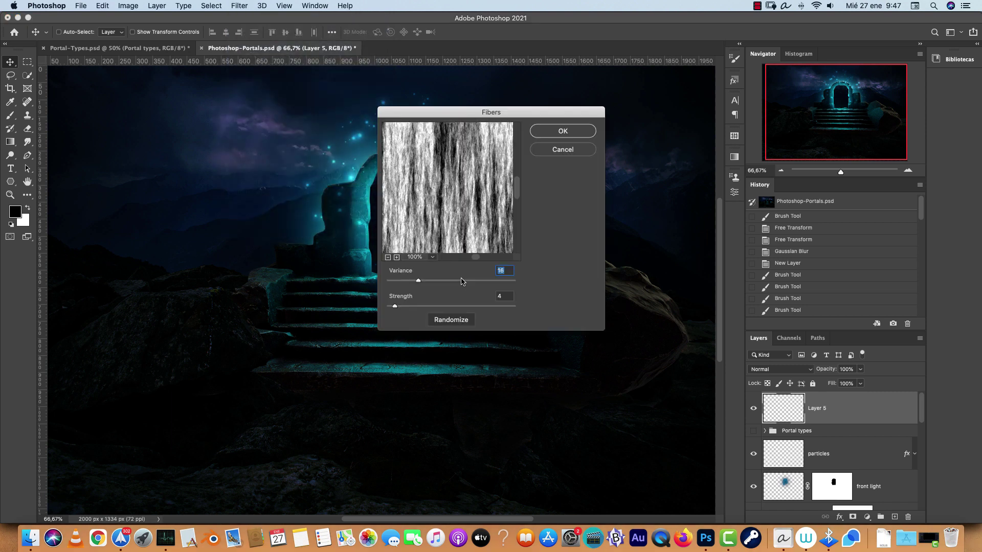
{"action": "left_click", "coordinate": [389, 257]}
{"action": "left_click", "coordinate": [389, 258]}
{"action": "left_click", "coordinate": [388, 257]}
{"action": "left_click_drag", "start_coordinate": [418, 281], "coordinate": [397, 282]}
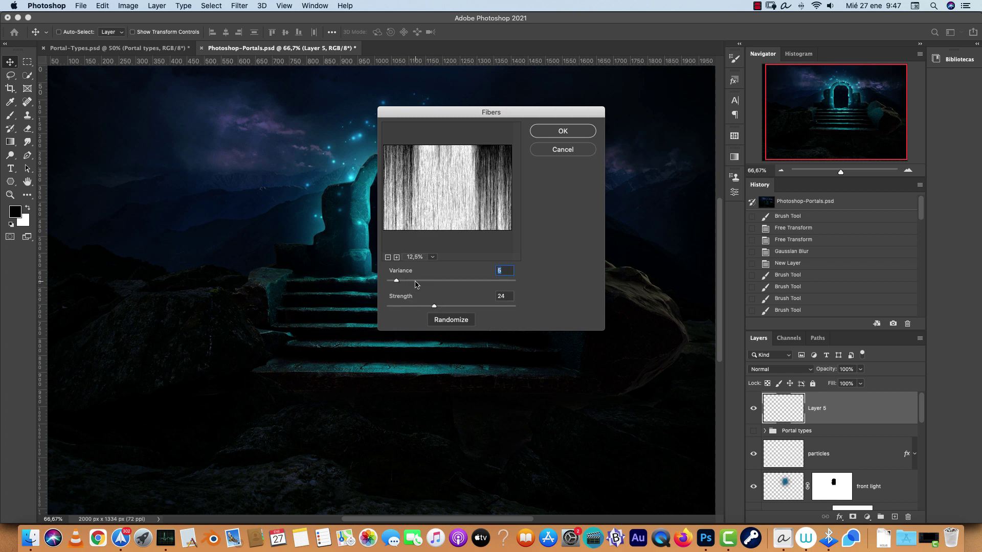
Set the Fibers Variance to 18 and Strength to 17, and apply the filter to Layer 5
{"action": "left_click", "coordinate": [416, 281]}
{"action": "left_click_drag", "start_coordinate": [415, 281], "coordinate": [410, 281]}
{"action": "left_click", "coordinate": [397, 257]}
{"action": "left_click", "coordinate": [397, 257]}
{"action": "left_click_drag", "start_coordinate": [445, 225], "coordinate": [470, 182]}
{"action": "left_click", "coordinate": [403, 281]}
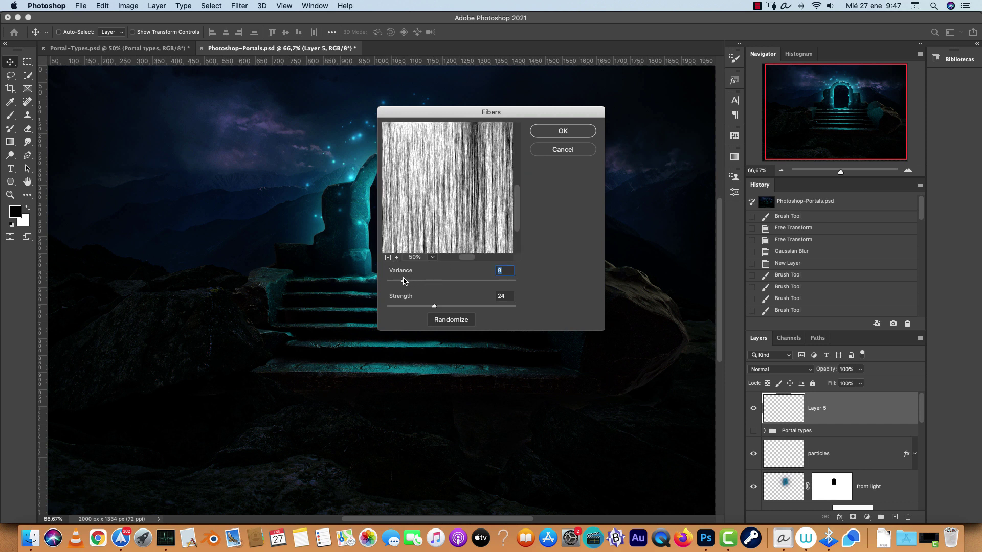
{"action": "left_click_drag", "start_coordinate": [409, 285], "coordinate": [422, 283]}
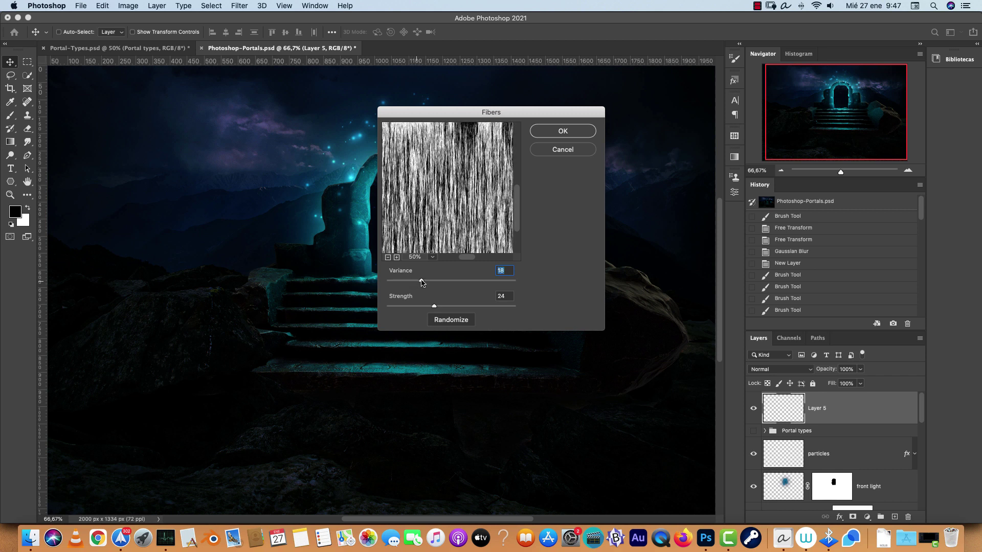
{"action": "left_click", "coordinate": [425, 306]}
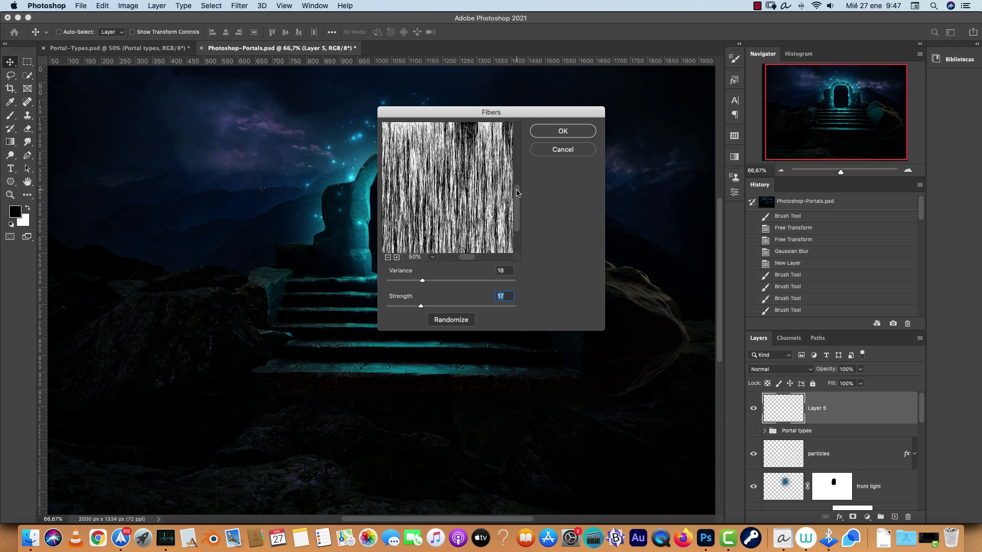
{"action": "left_click", "coordinate": [573, 137]}
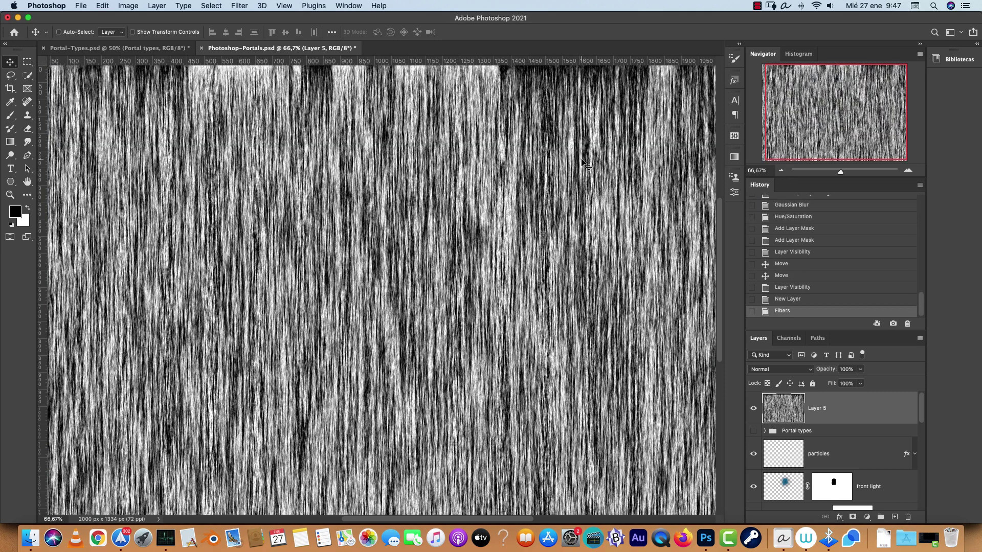
Distort the fibers with a Sine Wave filter using 5 generators, wavelength 10 to 120 and amplitude 5 to 35
{"action": "left_click", "coordinate": [781, 171]}
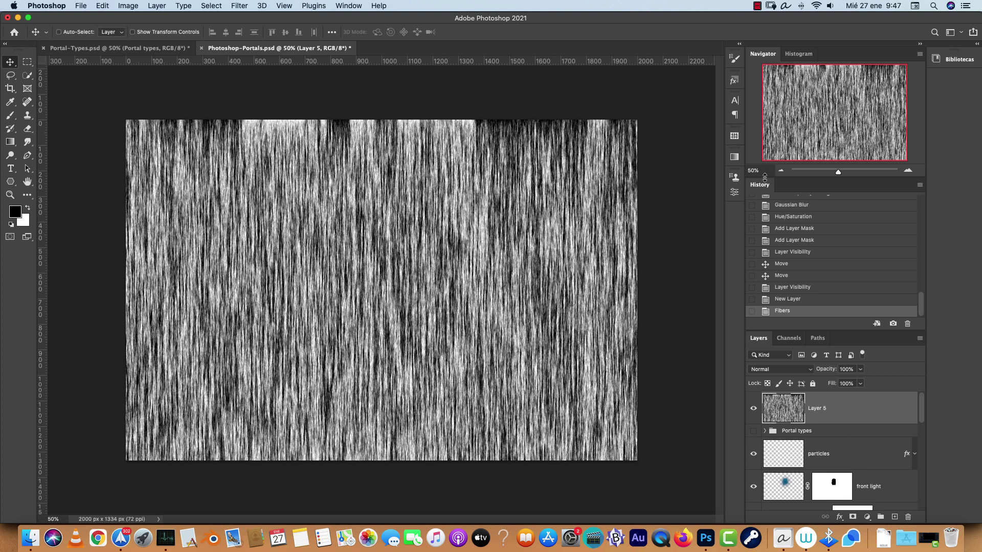
{"action": "left_click", "coordinate": [246, 7]}
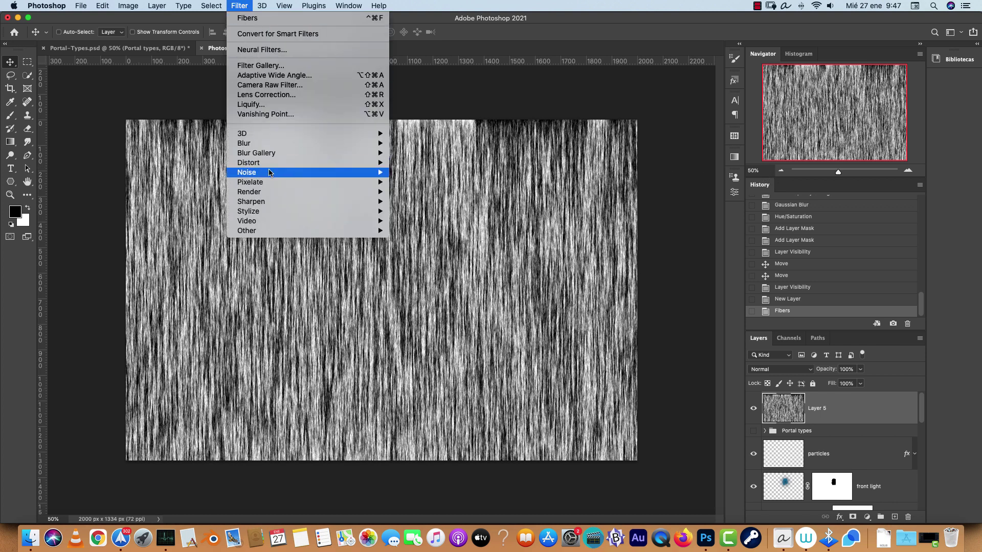
{"action": "mouse_move", "coordinate": [272, 163]}
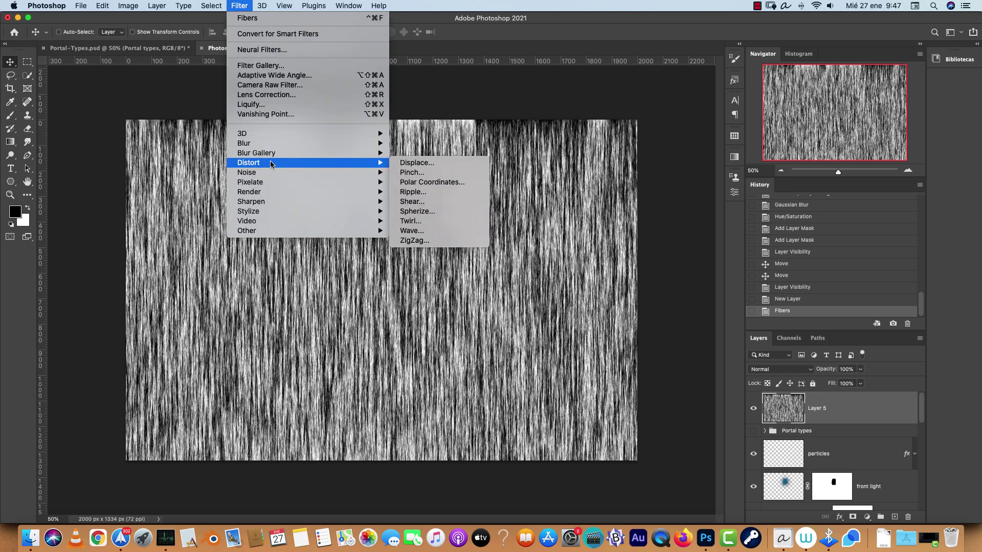
{"action": "left_click", "coordinate": [426, 231]}
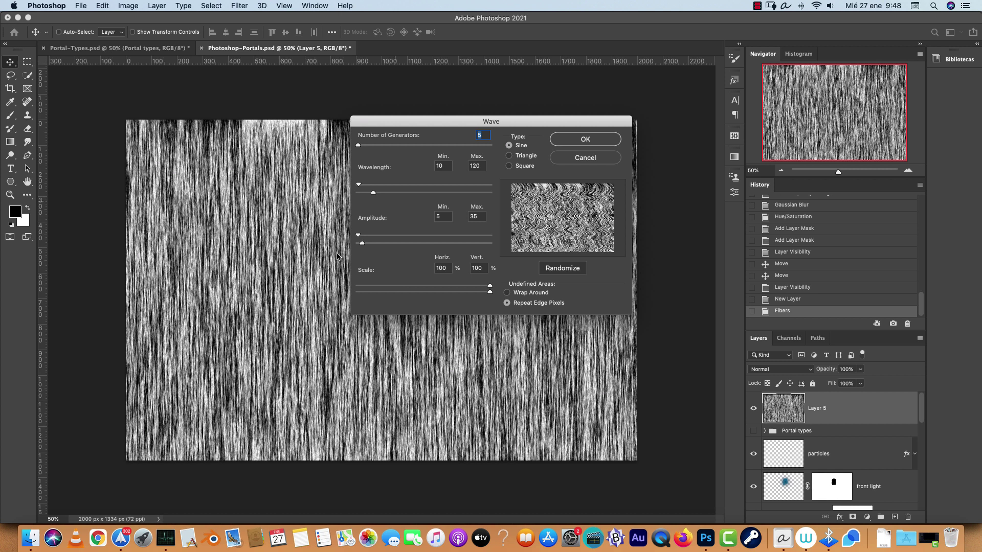
{"action": "key", "text": "Return"}
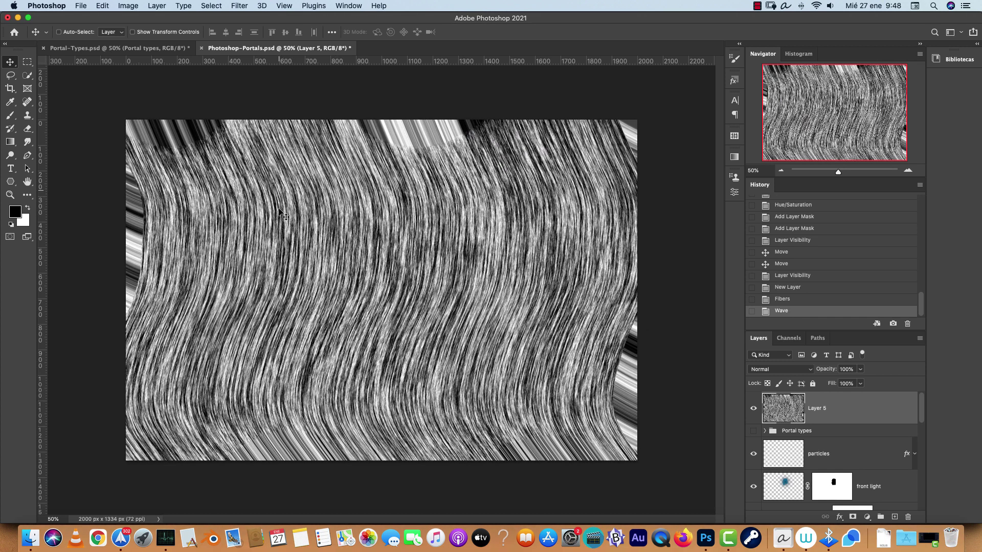
Soften the wavy fibers on Layer 5 with a Gaussian Blur of 5.2 pixels radius
{"action": "left_click", "coordinate": [245, 9]}
{"action": "mouse_move", "coordinate": [284, 146]}
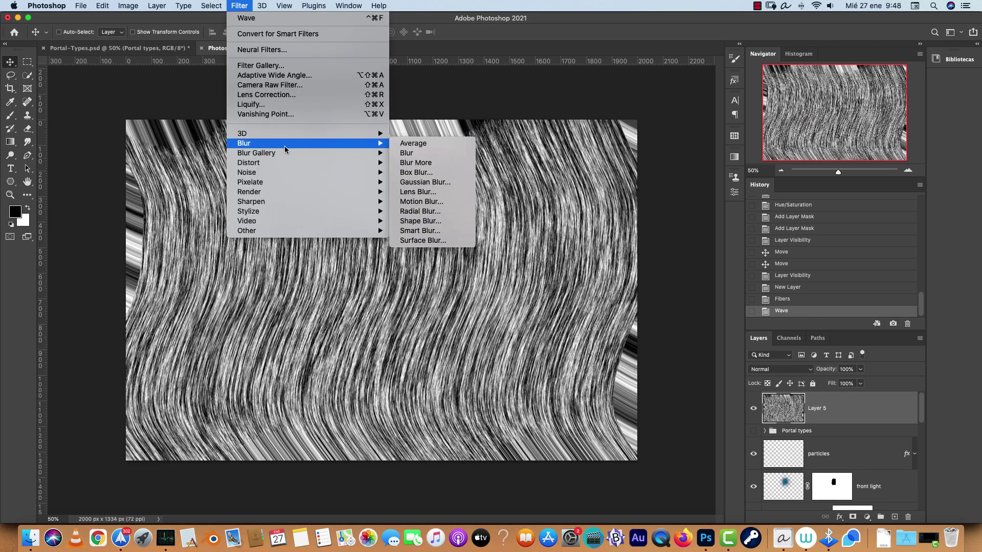
{"action": "left_click", "coordinate": [427, 184]}
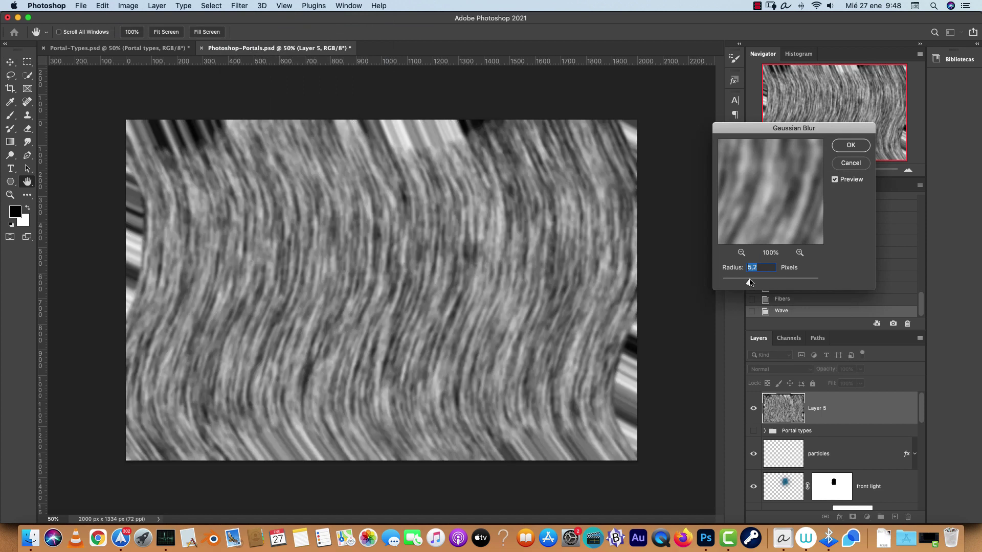
{"action": "left_click", "coordinate": [849, 147]}
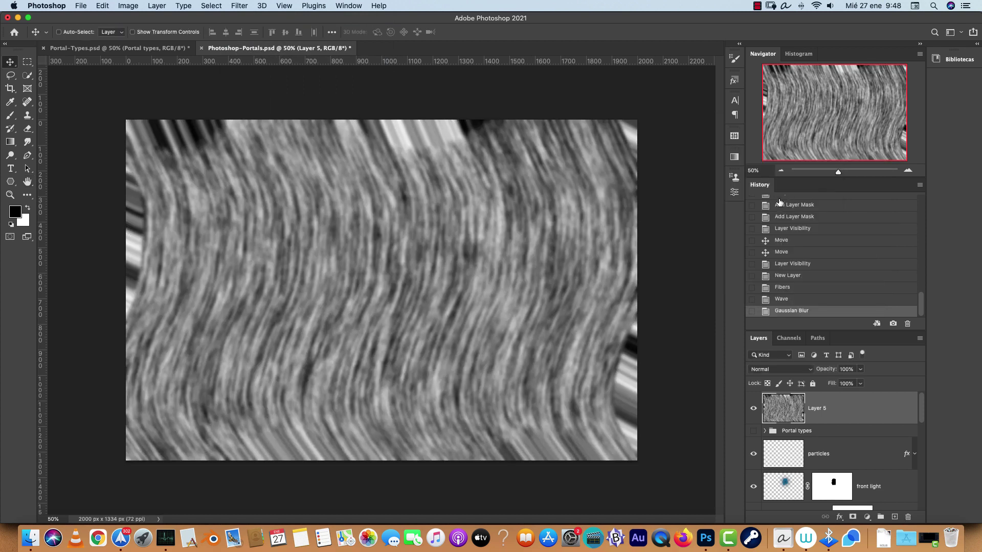
Start the ZigZag distort filter on Layer 5, fit the whole image in its preview and set the Amount to 41
{"action": "left_click", "coordinate": [239, 6]}
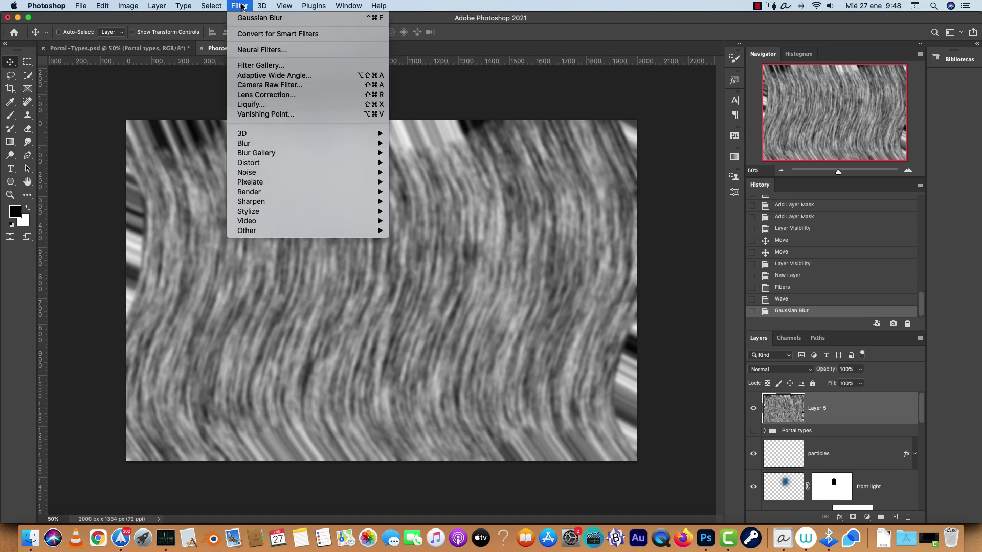
{"action": "mouse_move", "coordinate": [366, 163]}
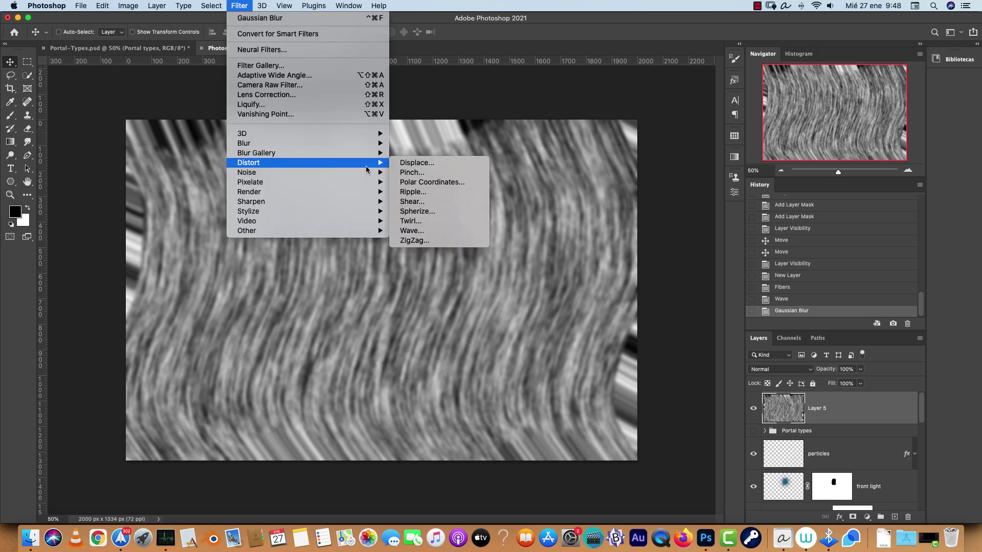
{"action": "left_click", "coordinate": [415, 241]}
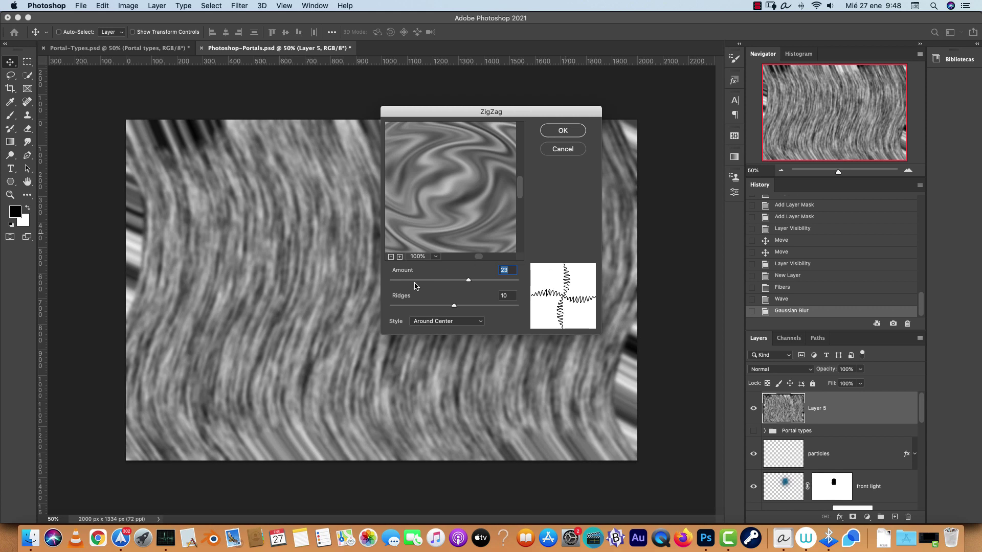
{"action": "left_click", "coordinate": [390, 256]}
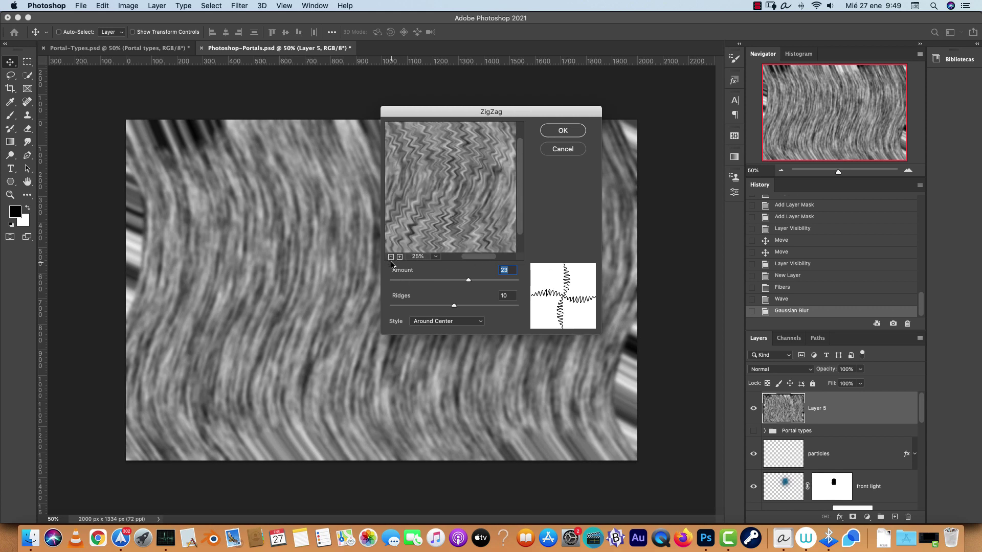
{"action": "left_click", "coordinate": [390, 257]}
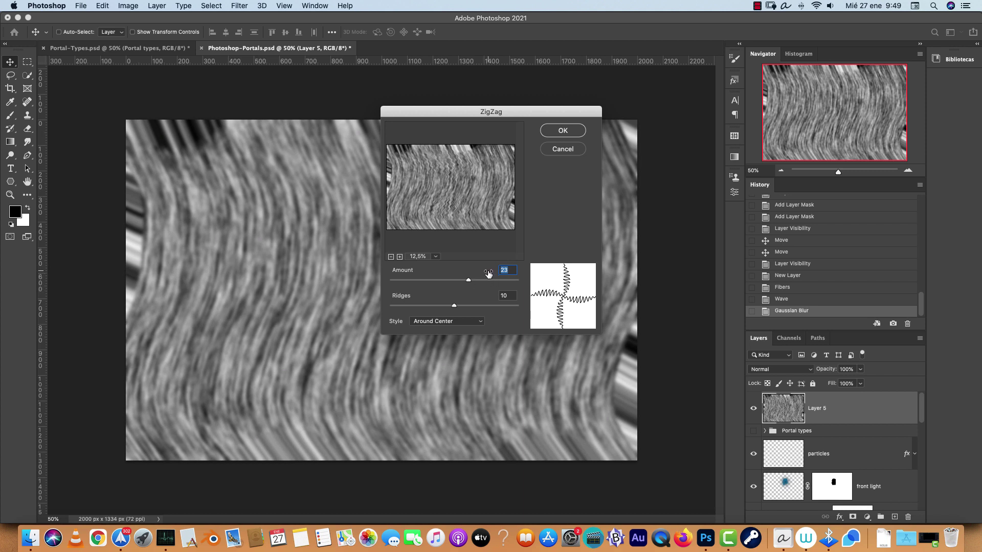
{"action": "type", "text": "41"}
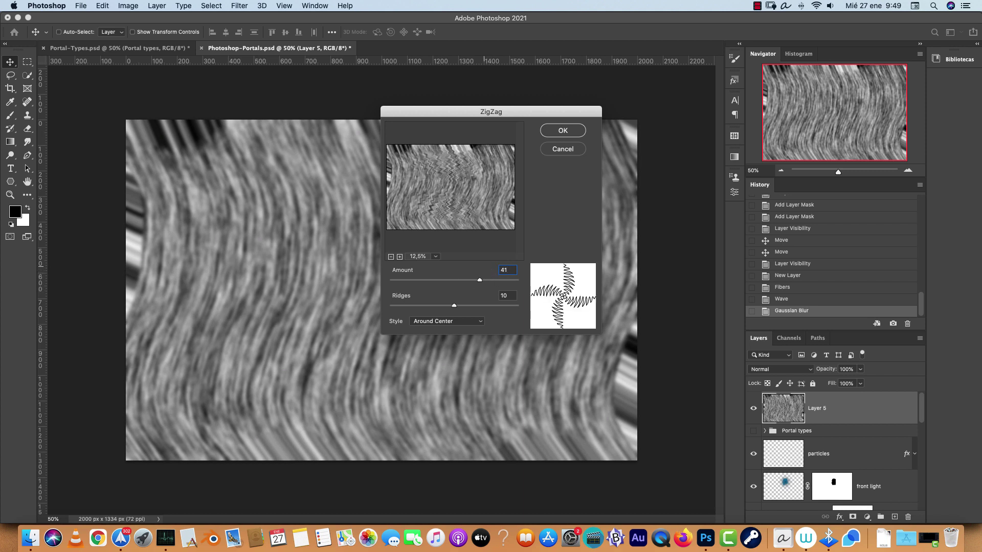
Set the ZigZag Ridges to 12 and the style to Pond Ripples, and apply the filter to Layer 5
{"action": "double_click", "coordinate": [506, 296]}
{"action": "type", "text": "45"}
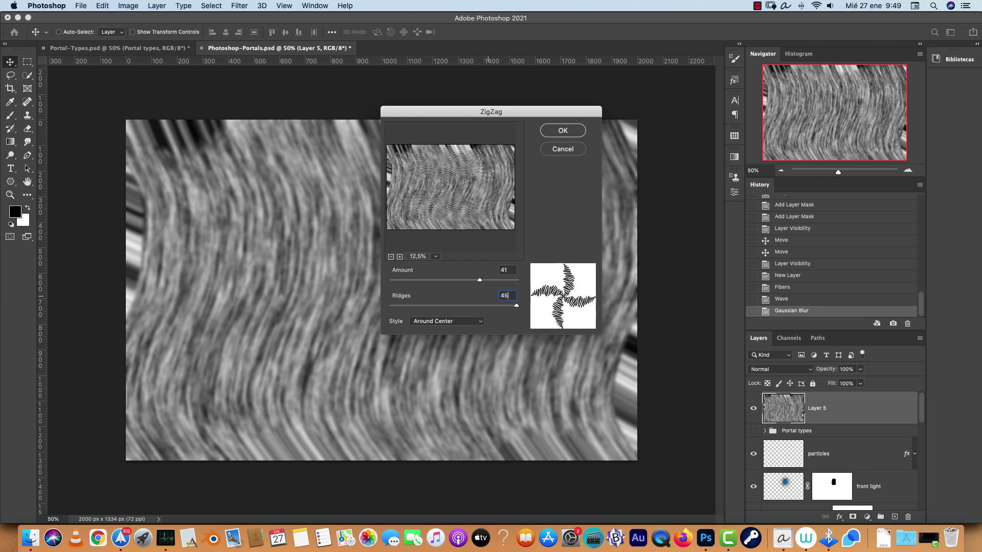
{"action": "key", "text": "BackSpace"}
{"action": "key", "text": "BackSpace"}
{"action": "type", "text": "12"}
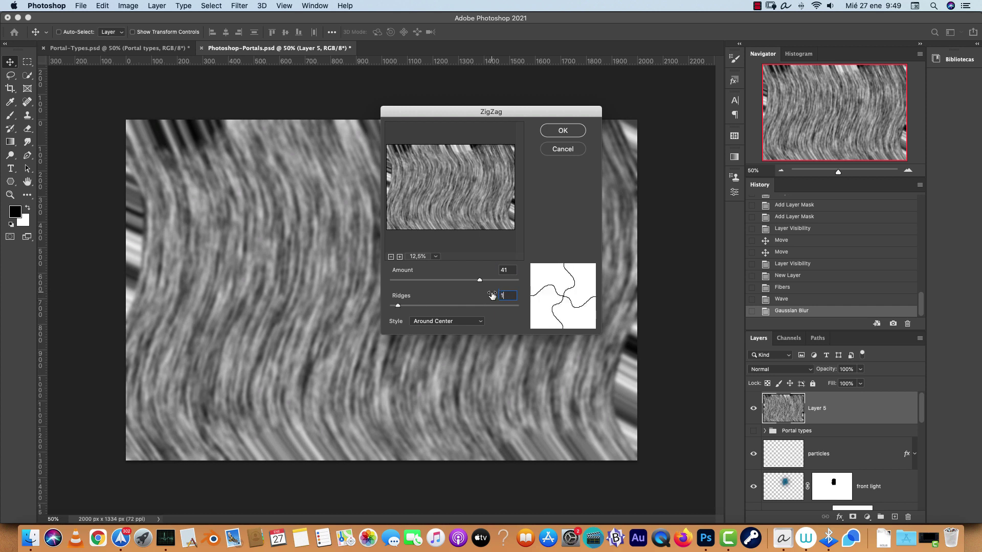
{"action": "left_click", "coordinate": [458, 322]}
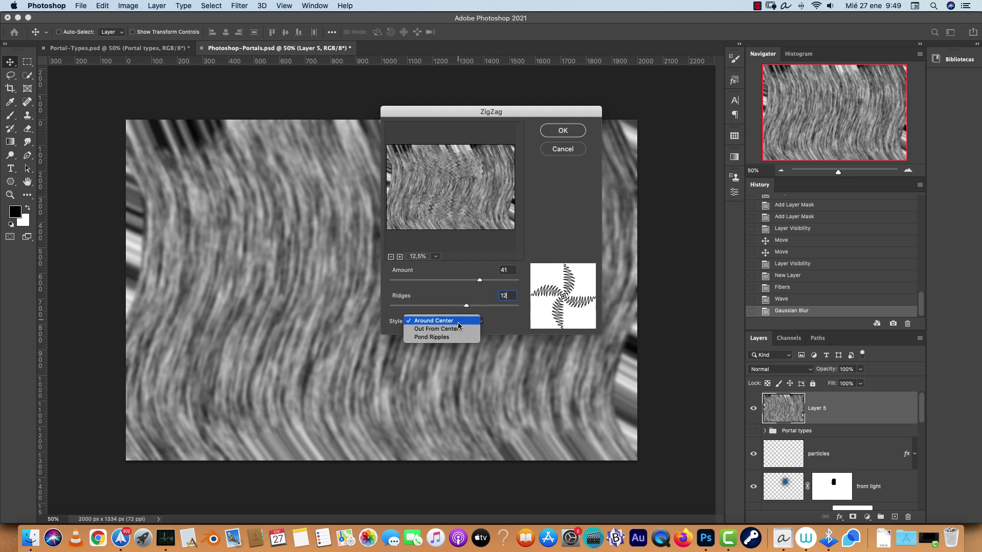
{"action": "left_click", "coordinate": [448, 338]}
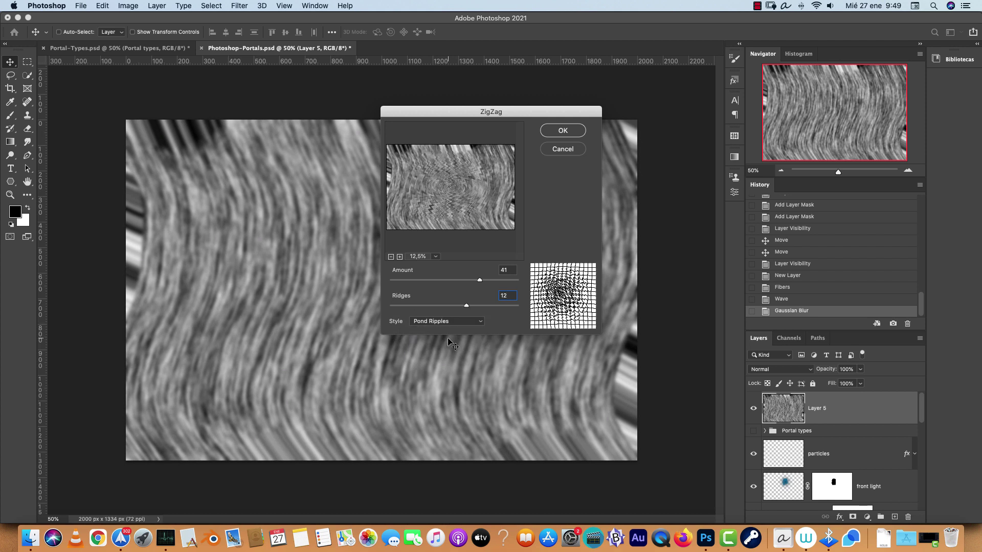
{"action": "left_click", "coordinate": [557, 134]}
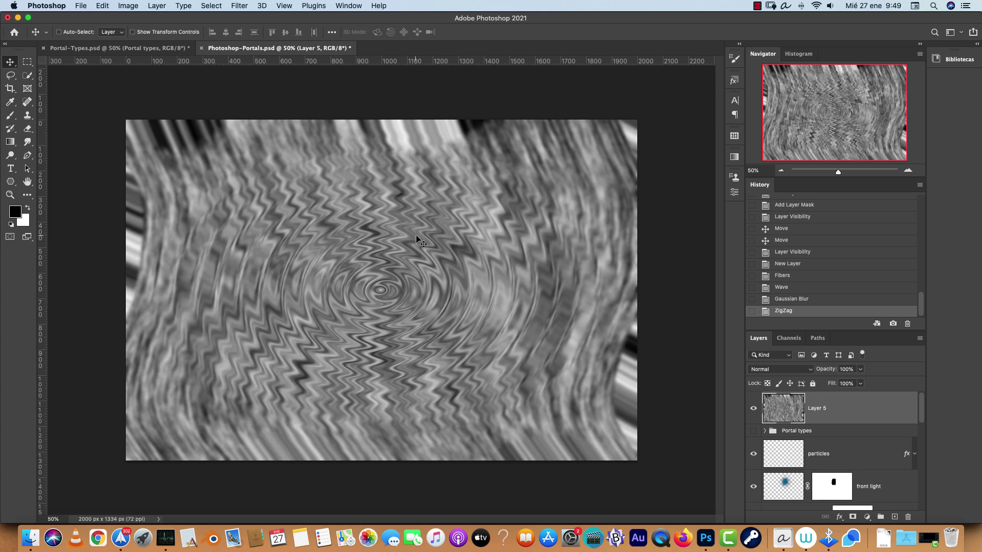
Distort the rippled texture on Layer 5 with the Polar Coordinates filter using Polar to Rectangular, and inspect the pattern
{"action": "left_click", "coordinate": [240, 6]}
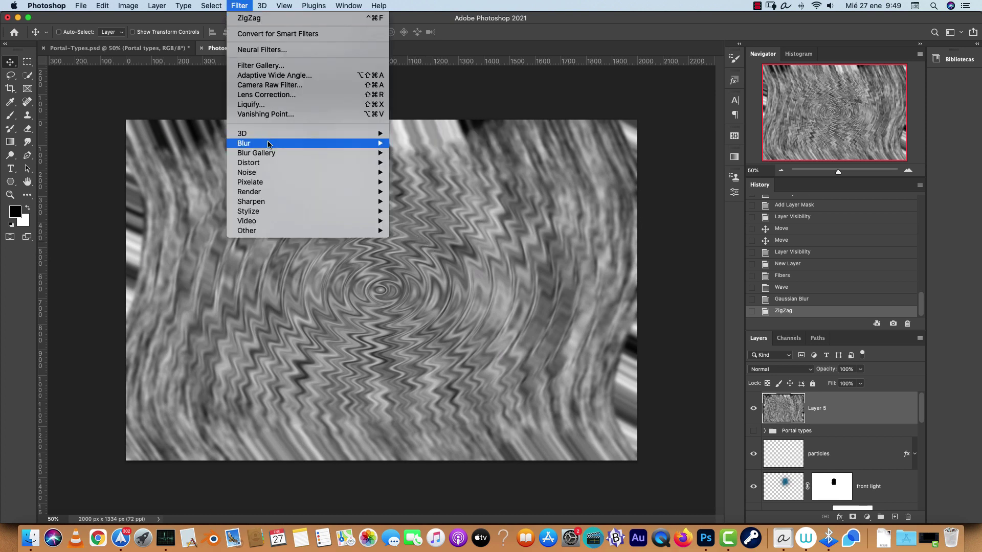
{"action": "mouse_move", "coordinate": [294, 168]}
{"action": "left_click", "coordinate": [432, 182]}
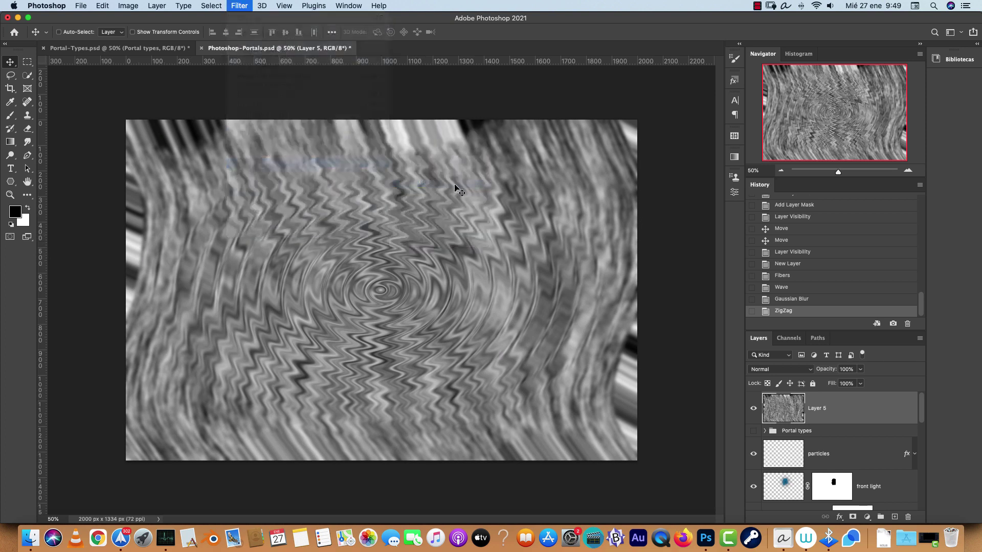
{"action": "left_click", "coordinate": [398, 270]}
{"action": "left_click", "coordinate": [398, 270]}
{"action": "left_click", "coordinate": [398, 270]}
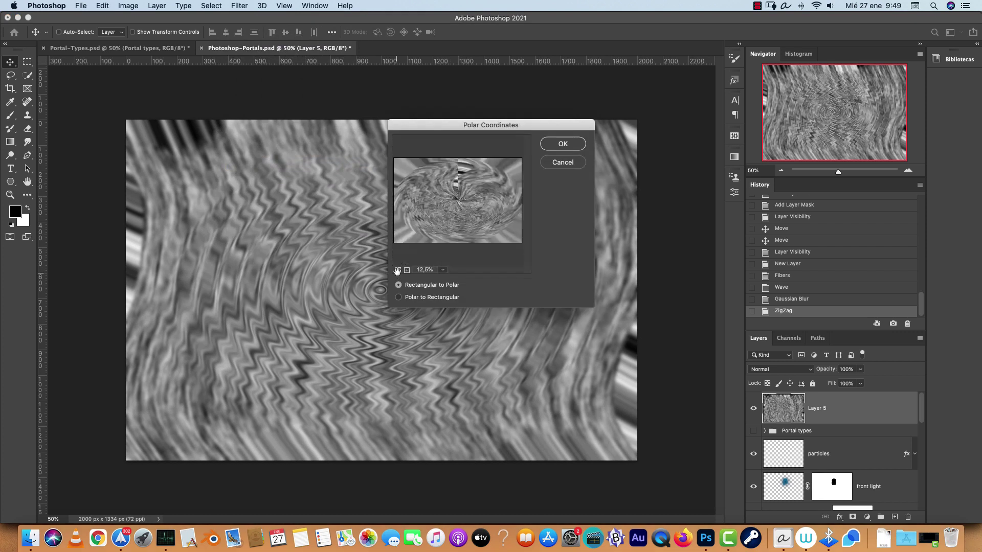
{"action": "left_click", "coordinate": [399, 297]}
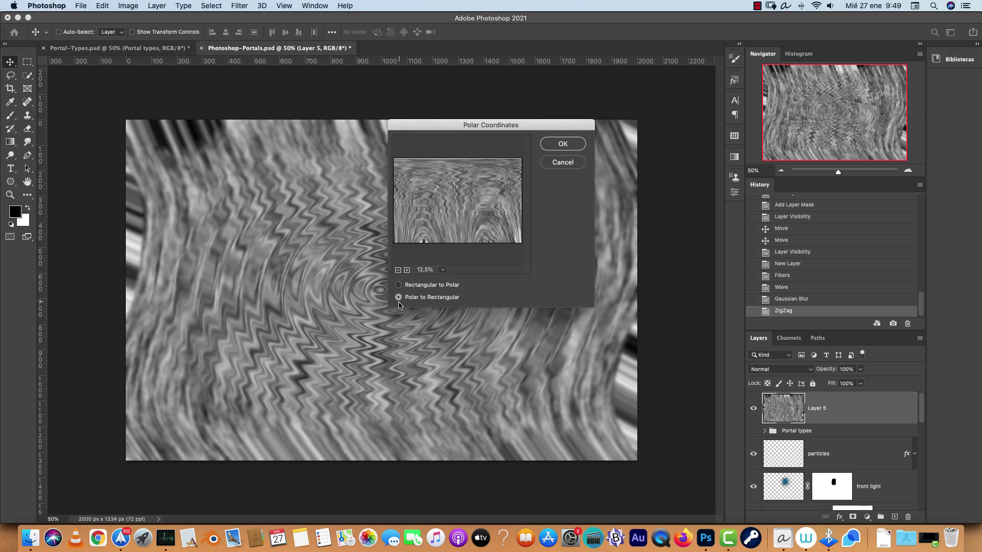
{"action": "left_click", "coordinate": [565, 145]}
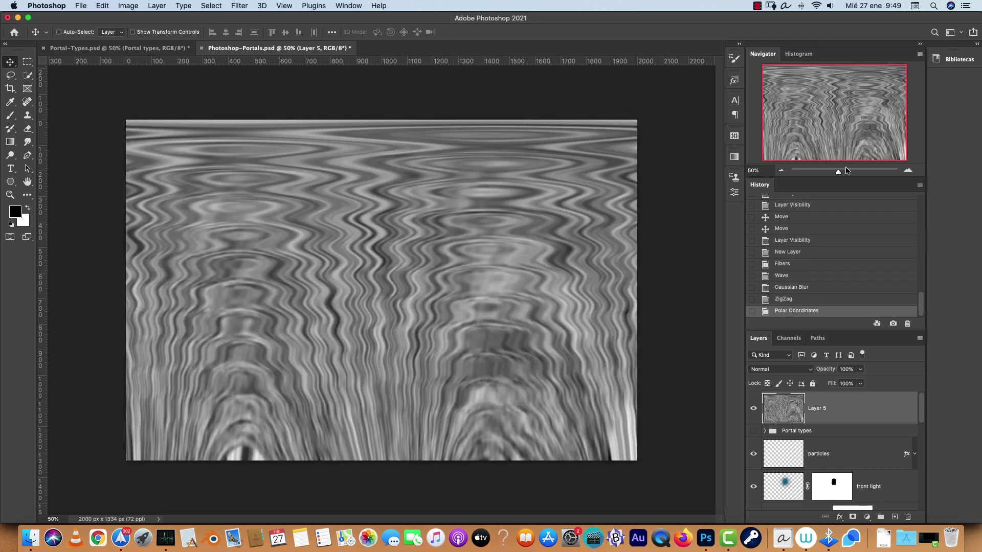
{"action": "left_click", "coordinate": [907, 171]}
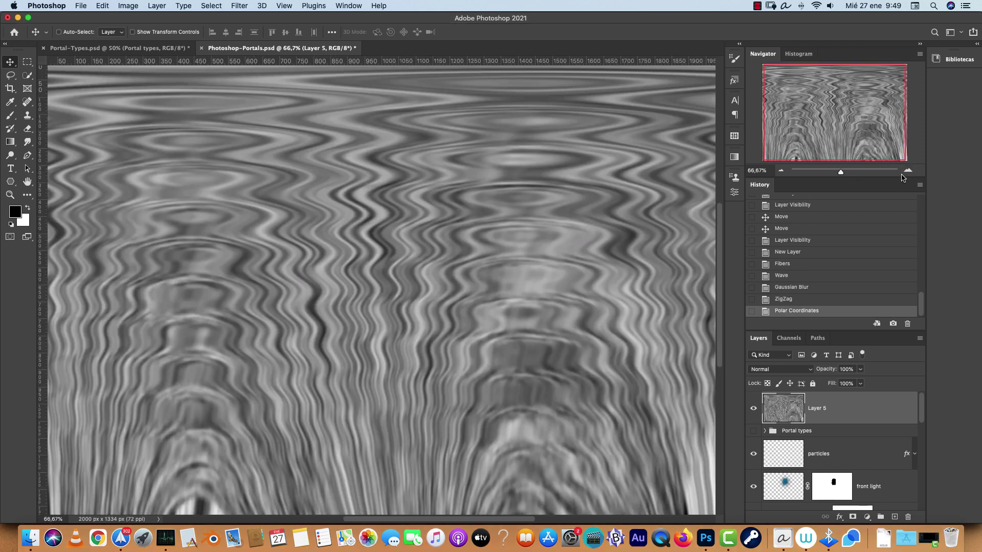
{"action": "left_click", "coordinate": [781, 171]}
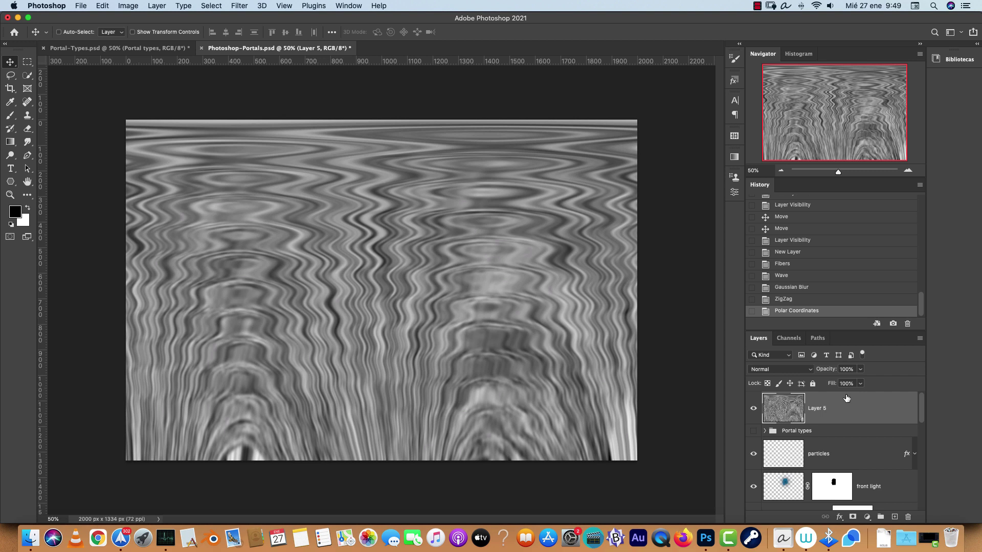
Colorize Layer 5 with Hue/Saturation using Hue 18, Saturation 59 and Lightness -13
{"action": "key", "text": "super+u"}
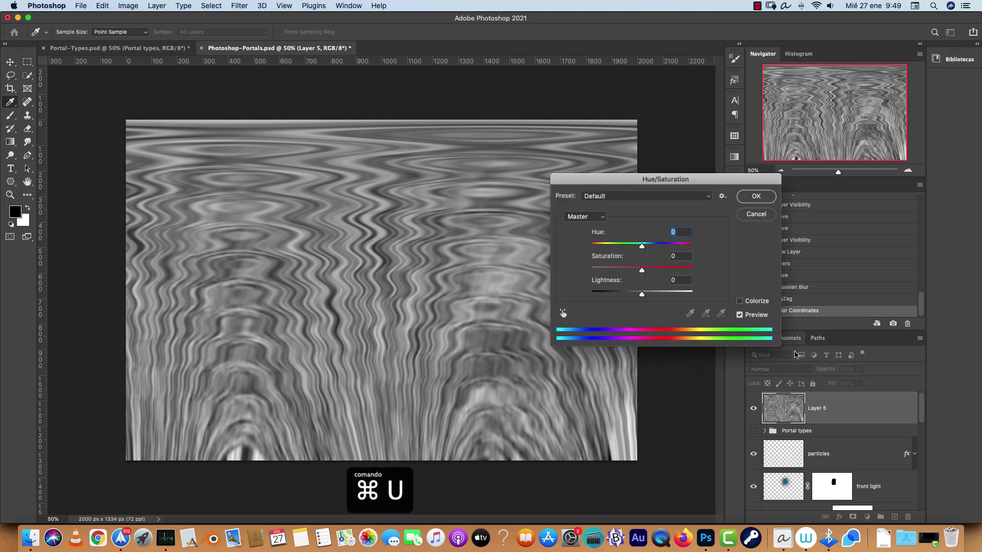
{"action": "left_click", "coordinate": [740, 301]}
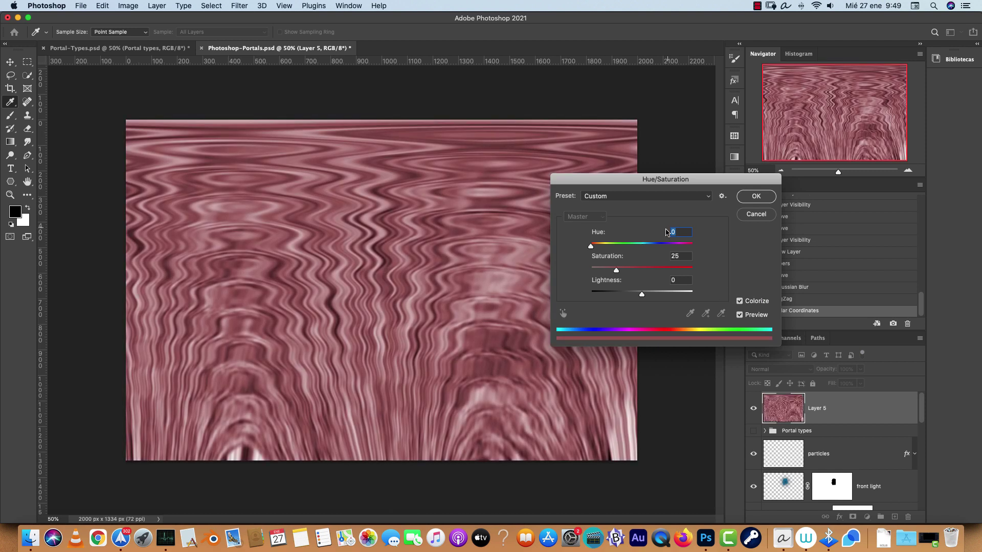
{"action": "left_click", "coordinate": [640, 271]}
{"action": "left_click", "coordinate": [598, 247]}
{"action": "left_click_drag", "start_coordinate": [598, 249], "coordinate": [596, 250]}
{"action": "left_click", "coordinate": [596, 249]}
{"action": "left_click", "coordinate": [650, 268]}
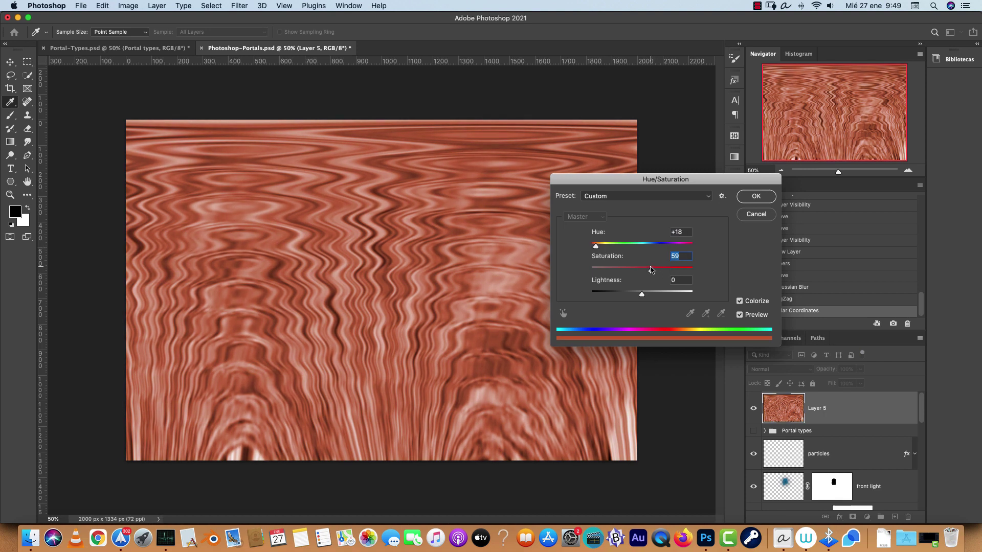
{"action": "left_click", "coordinate": [635, 294]}
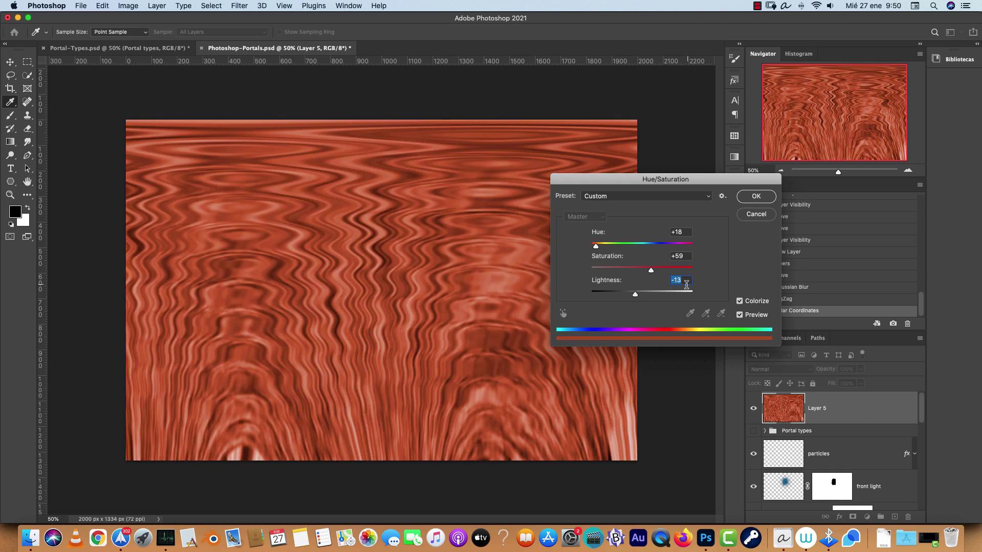
{"action": "left_click", "coordinate": [756, 197]}
Increase the contrast of Layer 5 with Curves by lowering the darker tones and slightly raising the highlights
{"action": "key", "text": "super+m"}
{"action": "left_click_drag", "start_coordinate": [656, 243], "coordinate": [657, 264]}
{"action": "left_click_drag", "start_coordinate": [699, 209], "coordinate": [699, 204]}
{"action": "left_click", "coordinate": [849, 150]}
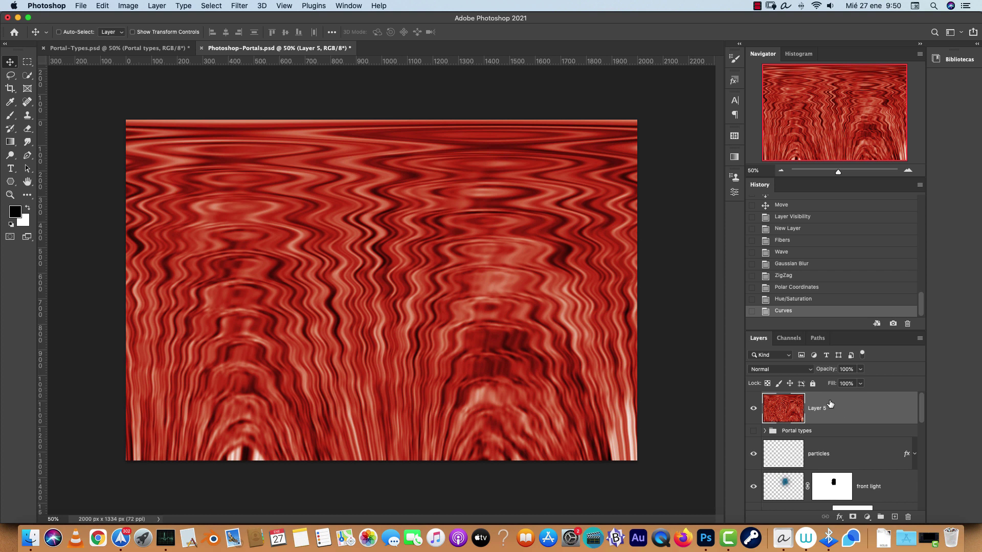
Duplicate Layer 5 and apply the Chrome sketch filter with Detail 0 and Smoothness 10 to the copy
{"action": "key", "text": "super+j"}
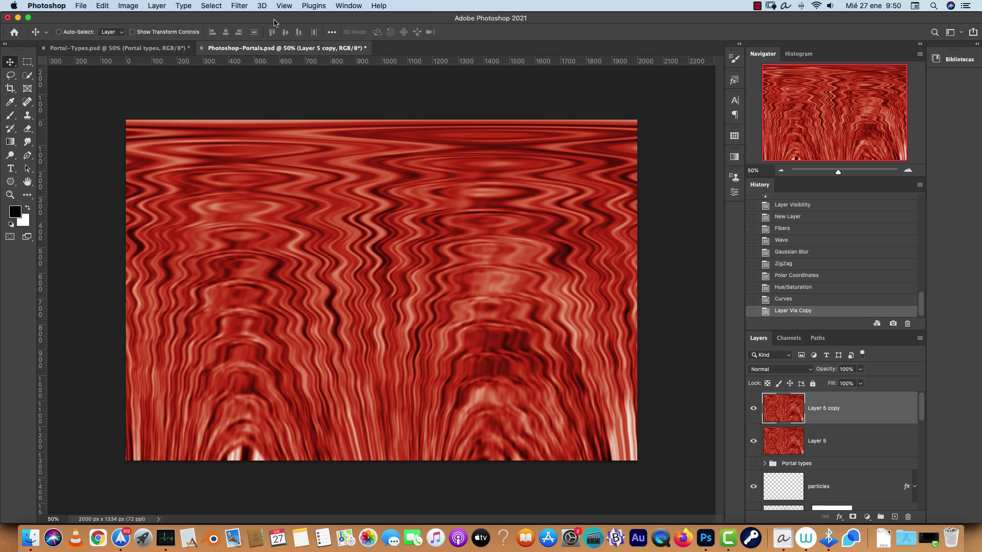
{"action": "left_click", "coordinate": [240, 6]}
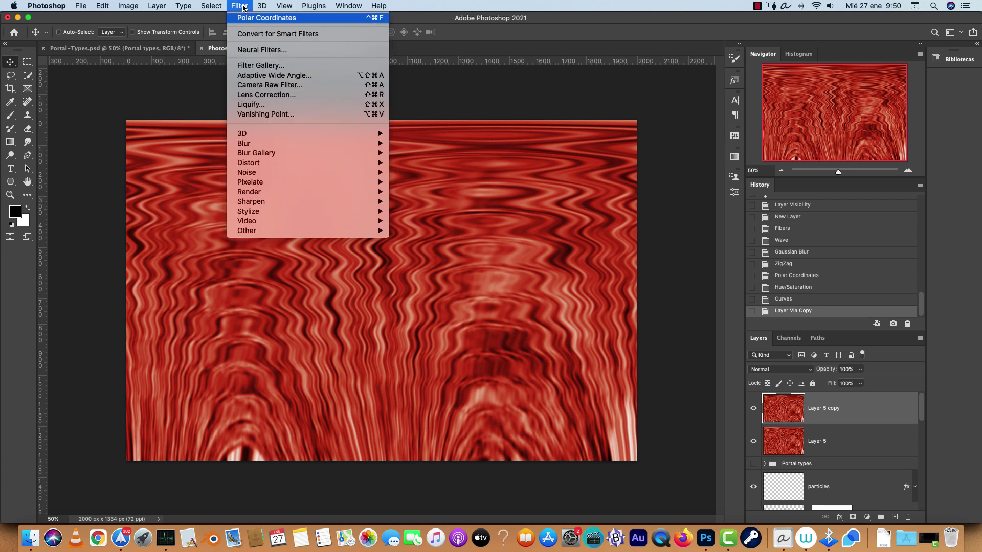
{"action": "left_click", "coordinate": [261, 66]}
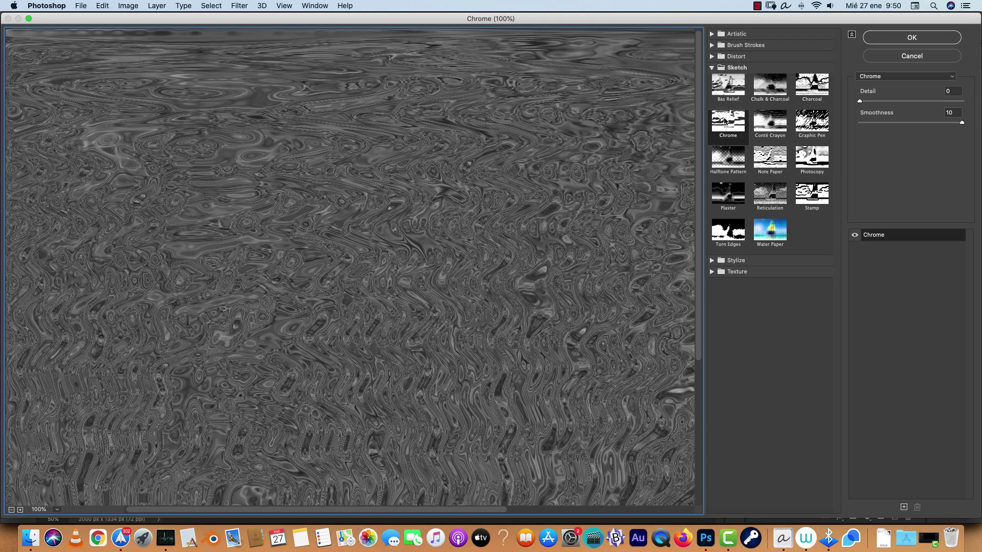
{"action": "left_click", "coordinate": [929, 41]}
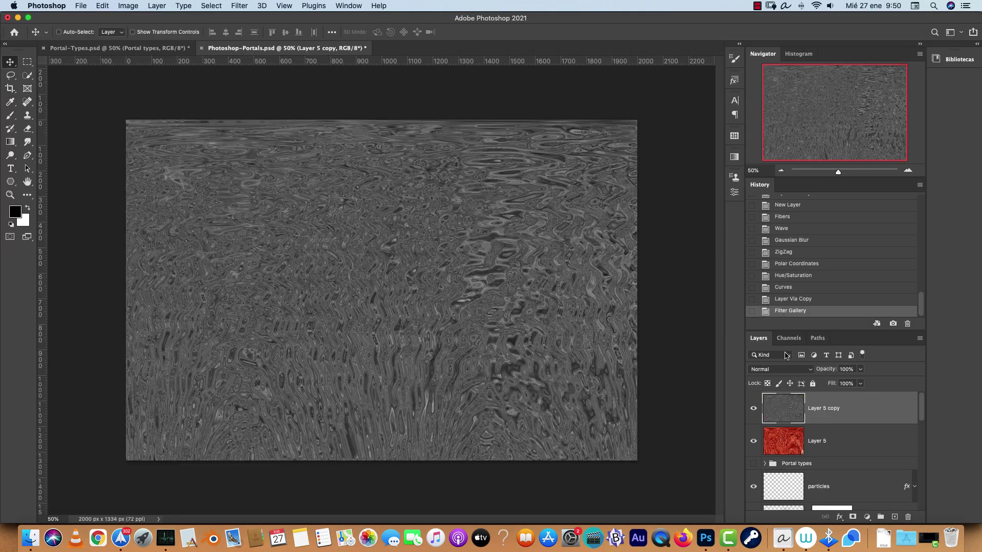
Blend the chrome copy with Color Dodge, darken it with Curves, and compare the texture with and without it at 100%
{"action": "left_click", "coordinate": [778, 369]}
{"action": "left_click", "coordinate": [774, 450]}
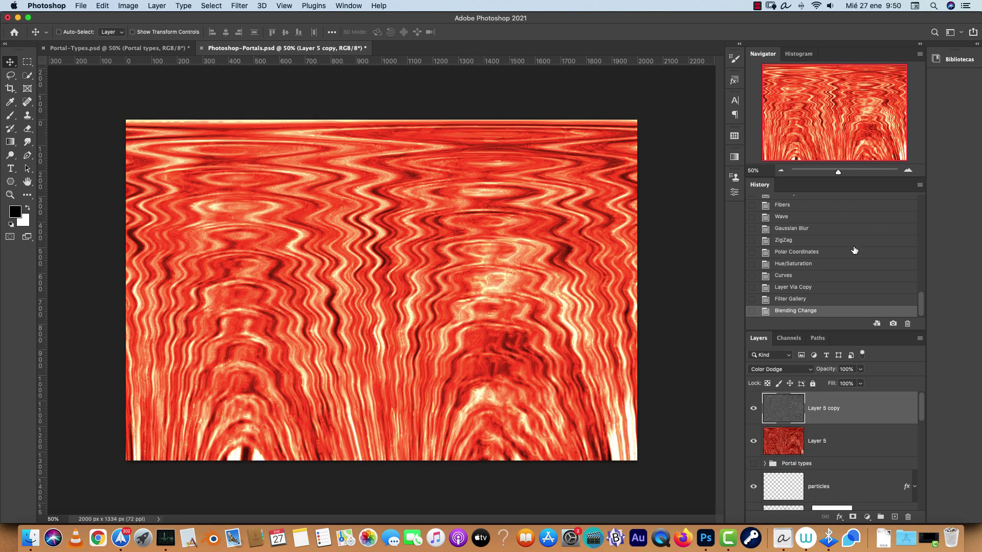
{"action": "key", "text": "super+m"}
{"action": "left_click_drag", "start_coordinate": [654, 245], "coordinate": [551, 293]}
{"action": "left_click", "coordinate": [849, 150]}
{"action": "key", "text": "super+1"}
{"action": "left_click", "coordinate": [753, 409]}
{"action": "left_click", "coordinate": [753, 409]}
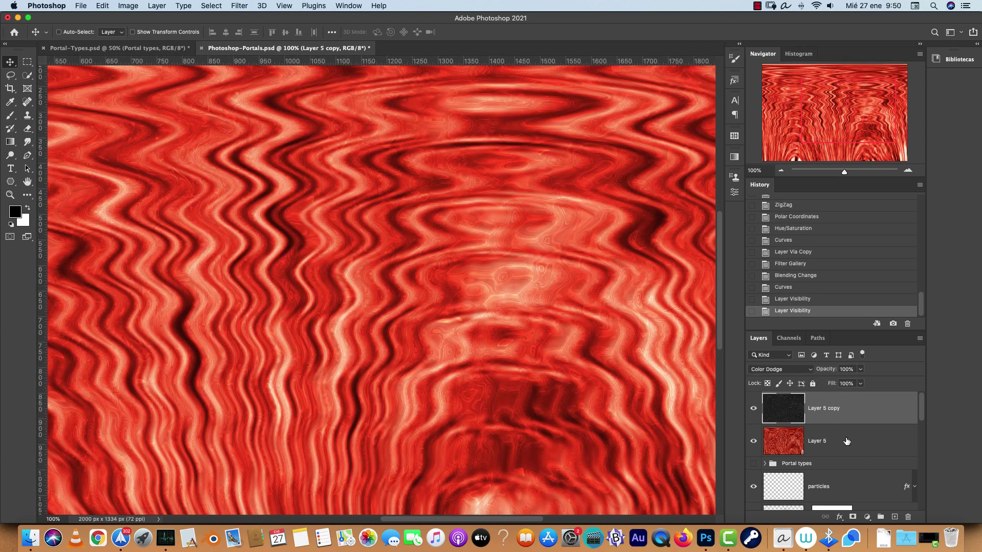
Merge Layer 5 and its copy, and place the merged texture below Group 1 with a mask limiting it to the arch opening
{"action": "left_click", "coordinate": [841, 439], "text": "shift"}
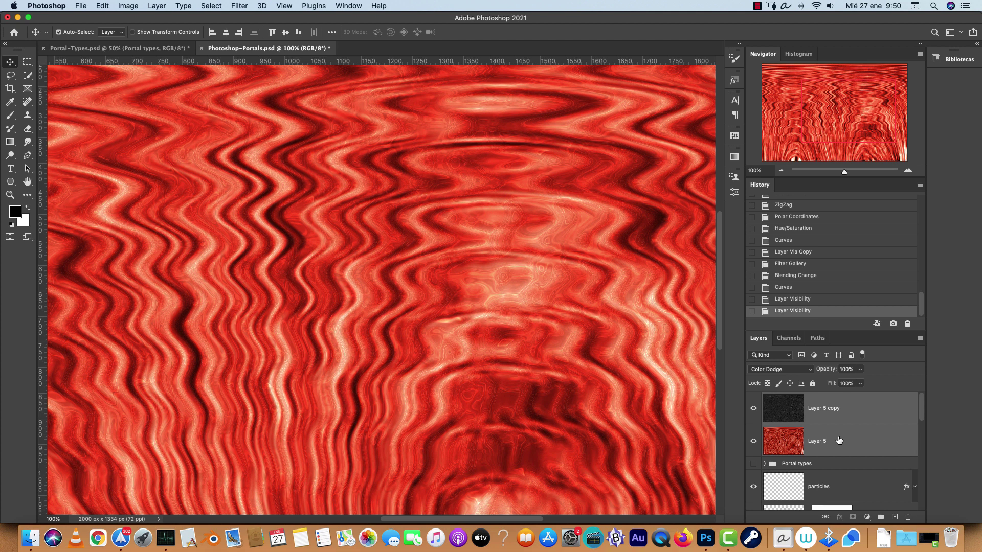
{"action": "key", "text": "super+e"}
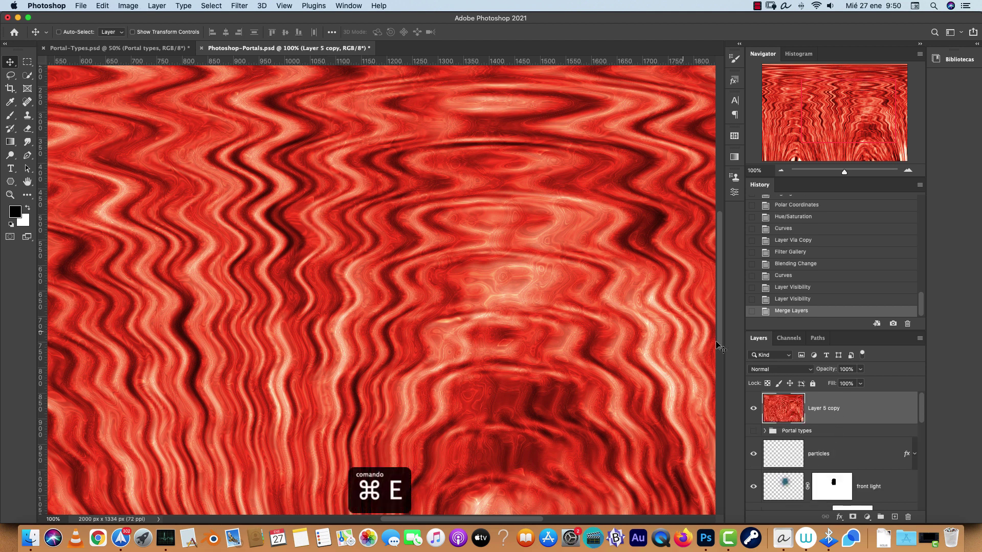
{"action": "left_click", "coordinate": [238, 6]}
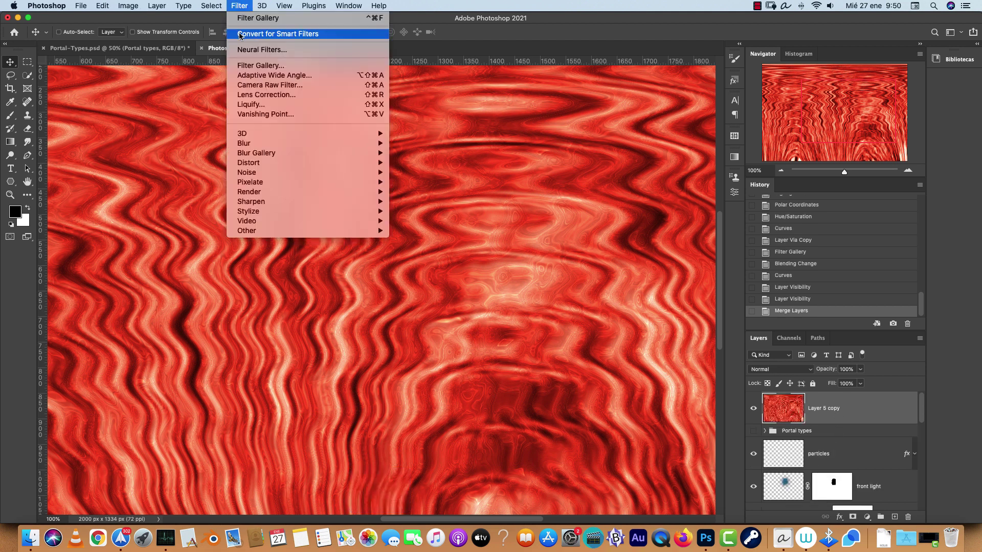
{"action": "left_click", "coordinate": [886, 415]}
{"action": "left_click_drag", "start_coordinate": [880, 414], "coordinate": [836, 469]}
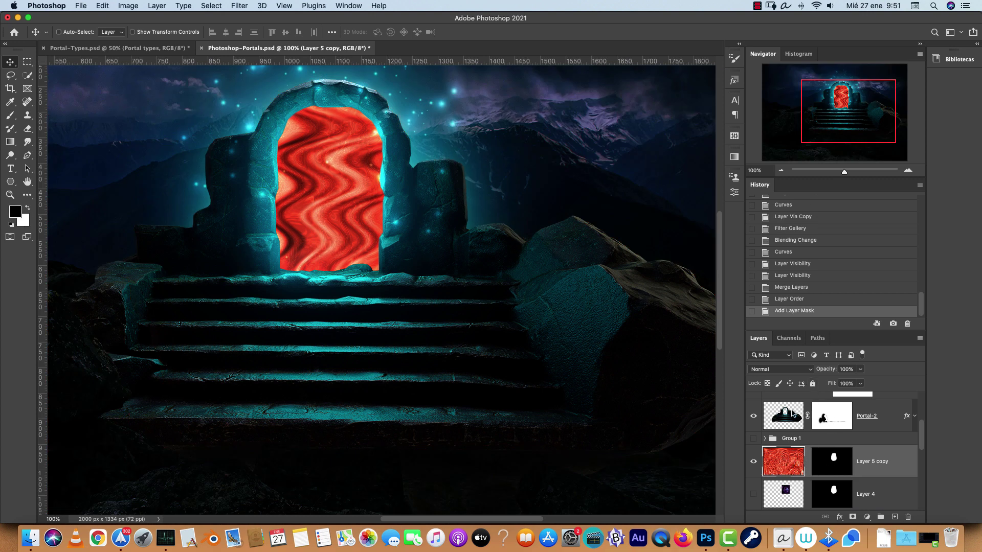
Scale the masked red texture down to about 25%, place it over the arch opening, and nudge it slightly downward
{"action": "left_click", "coordinate": [781, 171]}
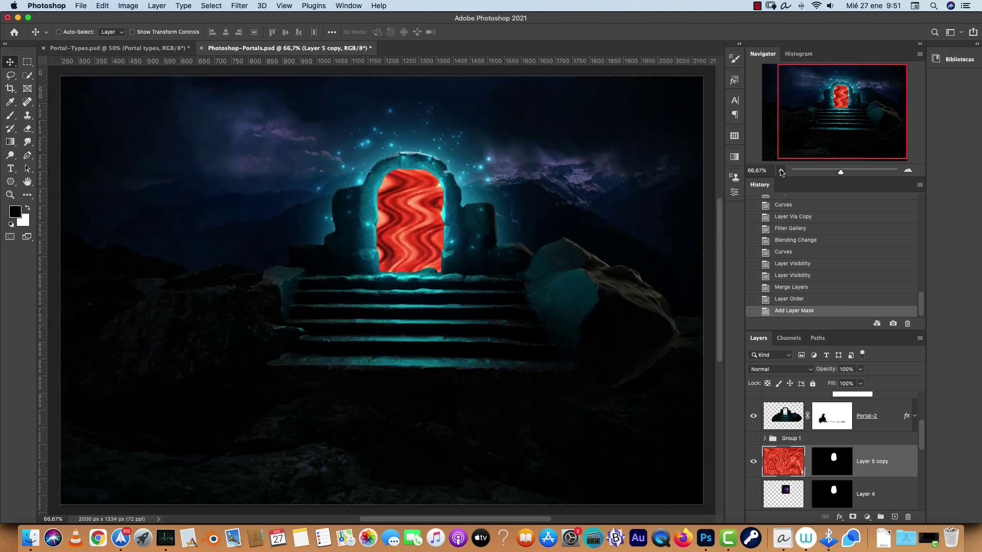
{"action": "left_click", "coordinate": [781, 170]}
{"action": "key", "text": "super+t"}
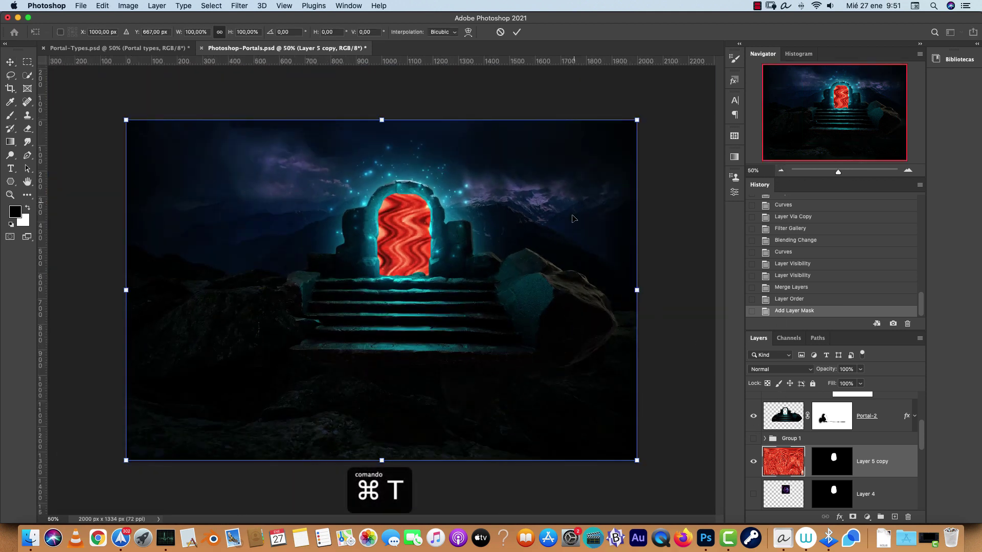
{"action": "left_click_drag", "start_coordinate": [634, 288], "coordinate": [450, 227]}
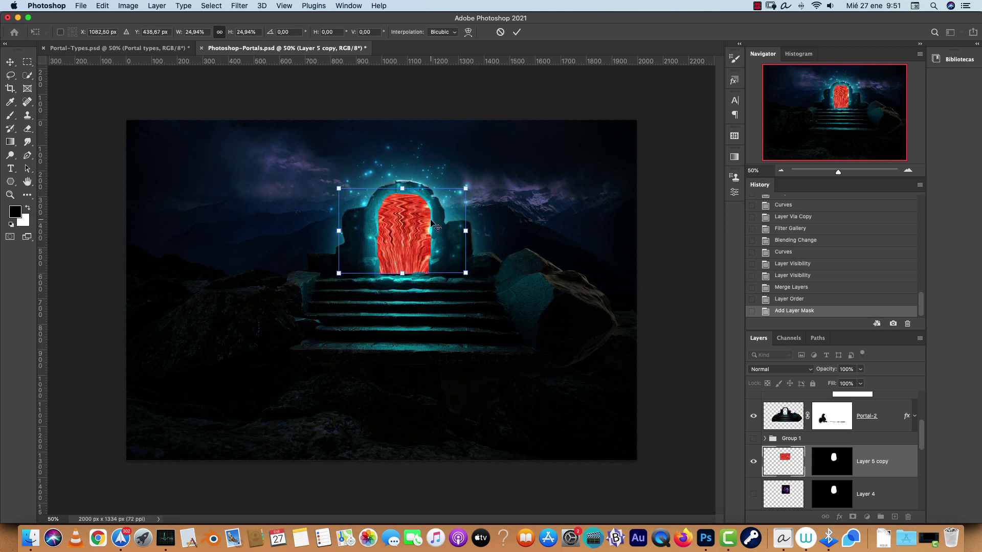
{"action": "key", "text": "super+Return"}
{"action": "key", "text": "super+1"}
{"action": "key", "text": "super+t"}
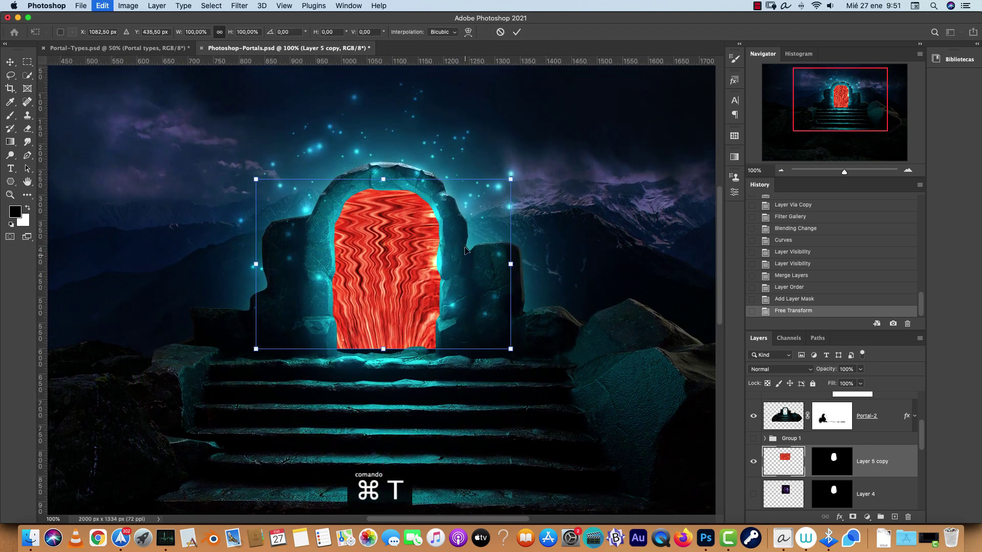
{"action": "key", "text": "Escape"}
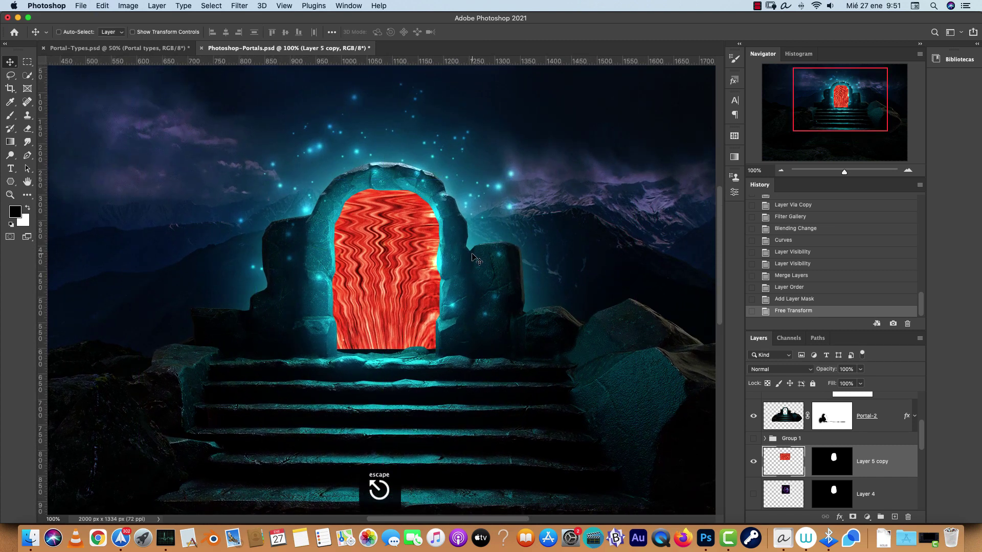
{"action": "key", "text": "Down"}
Try the Chrome filter with Detail 0 and Smoothness 10 on a duplicate of Layer 5 copy, and delete that duplicate
{"action": "key", "text": "super+j"}
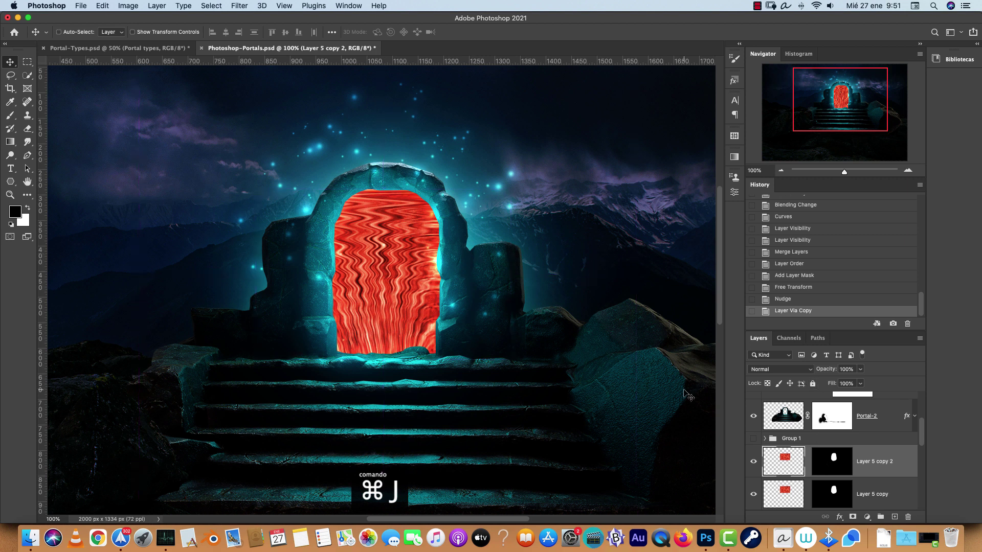
{"action": "left_click", "coordinate": [239, 6]}
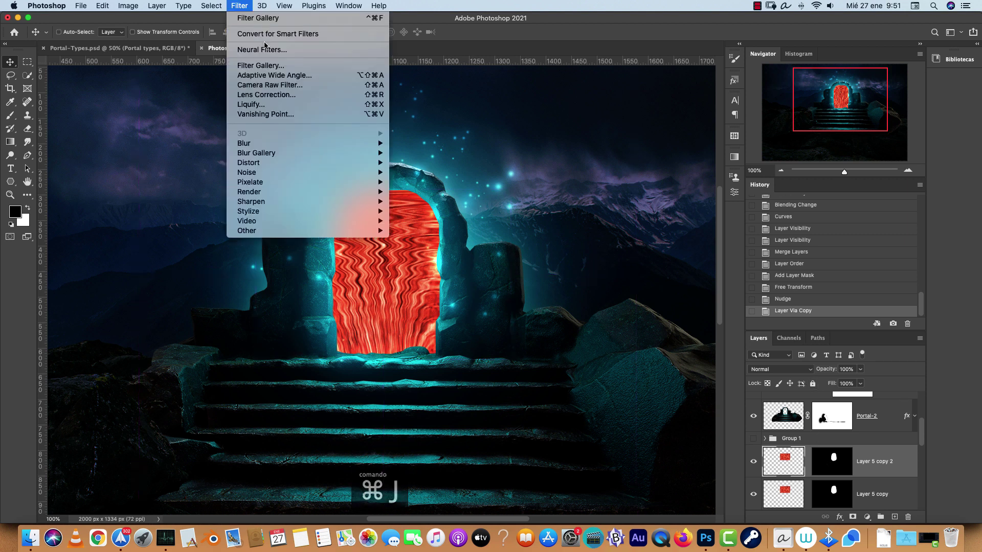
{"action": "left_click", "coordinate": [277, 67]}
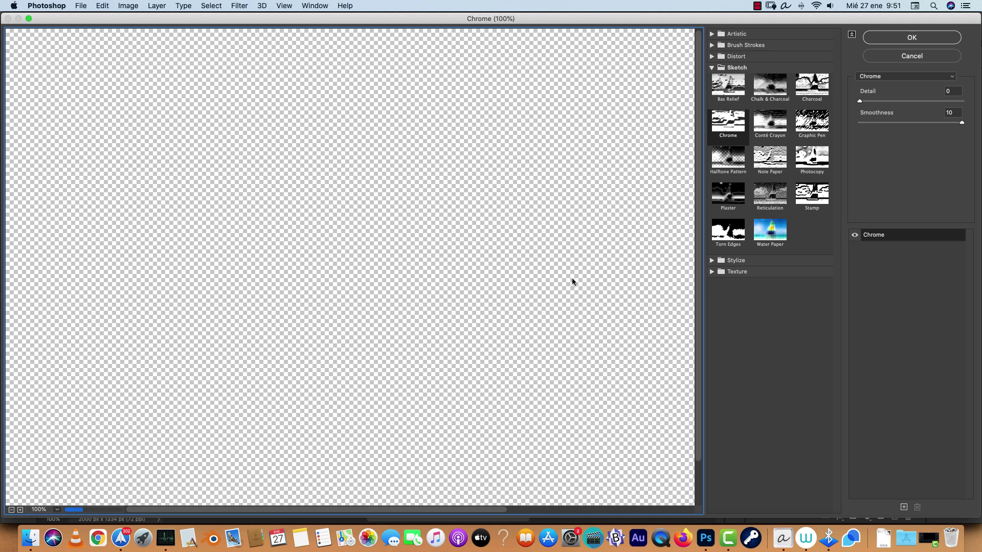
{"action": "key", "text": "Return"}
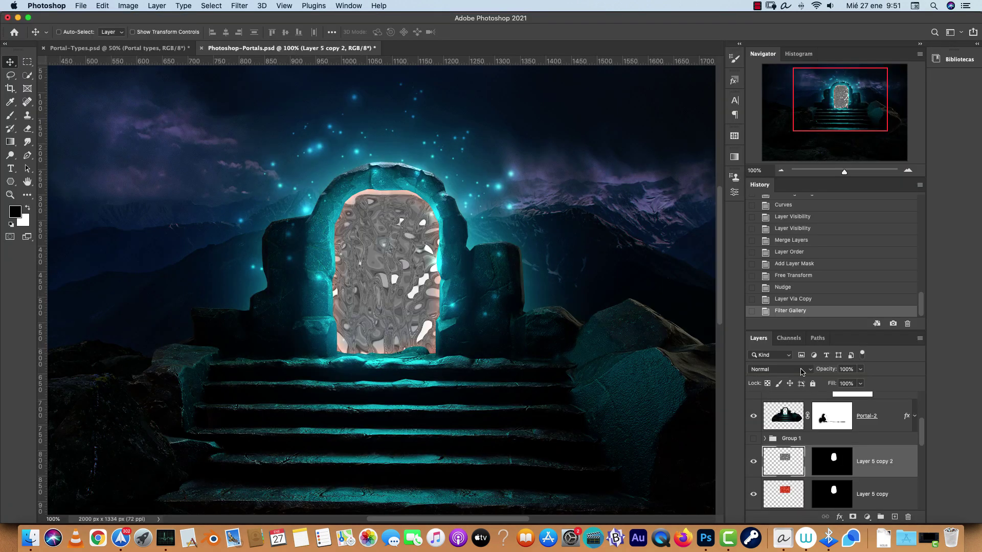
{"action": "left_click", "coordinate": [801, 372]}
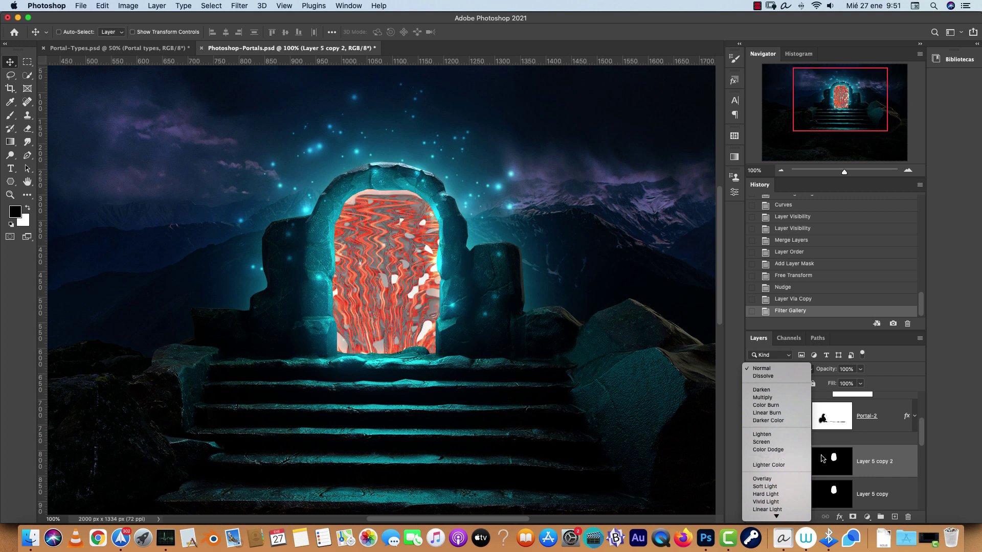
{"action": "left_click", "coordinate": [907, 468]}
{"action": "left_click_drag", "start_coordinate": [902, 466], "coordinate": [907, 516]}
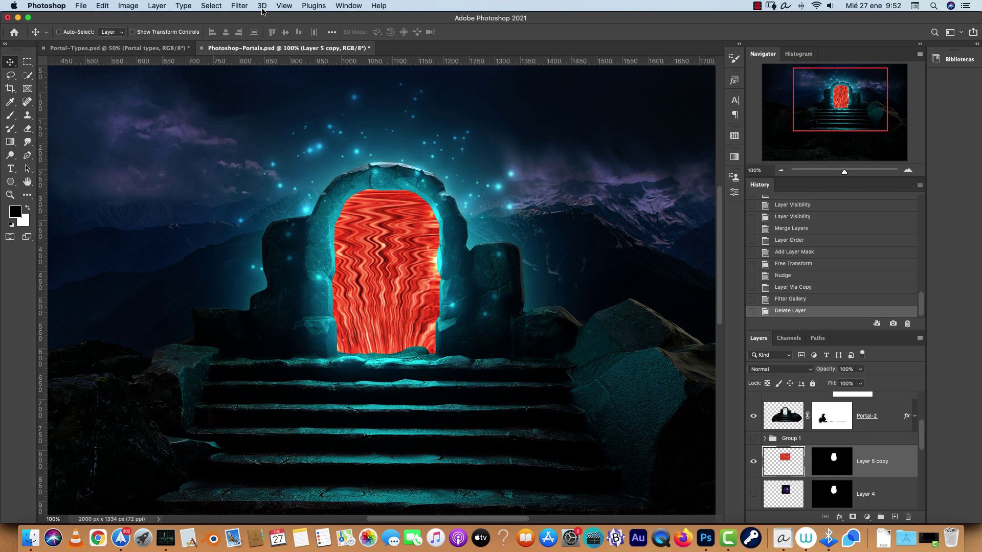
Choose the Glass distort filter for Layer 5 copy, using the Blocks texture at 73% scaling
{"action": "left_click", "coordinate": [241, 7]}
{"action": "left_click", "coordinate": [269, 65]}
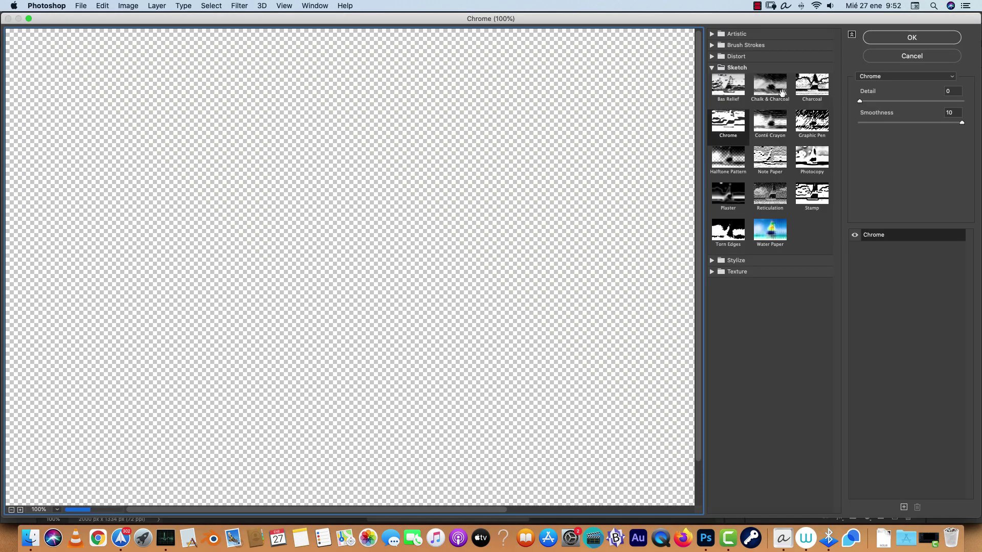
{"action": "left_click", "coordinate": [715, 69]}
{"action": "left_click", "coordinate": [714, 81]}
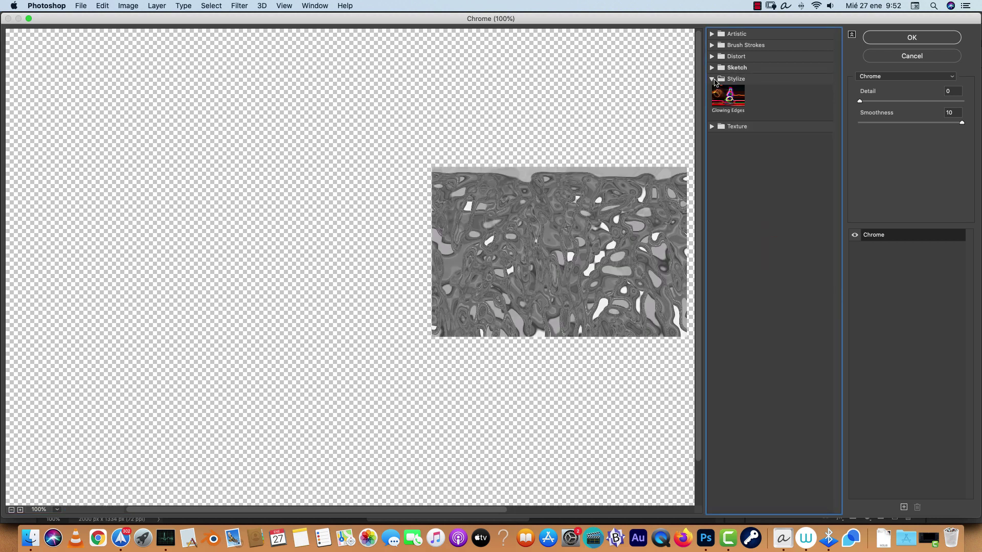
{"action": "left_click", "coordinate": [721, 80]}
{"action": "left_click", "coordinate": [713, 91]}
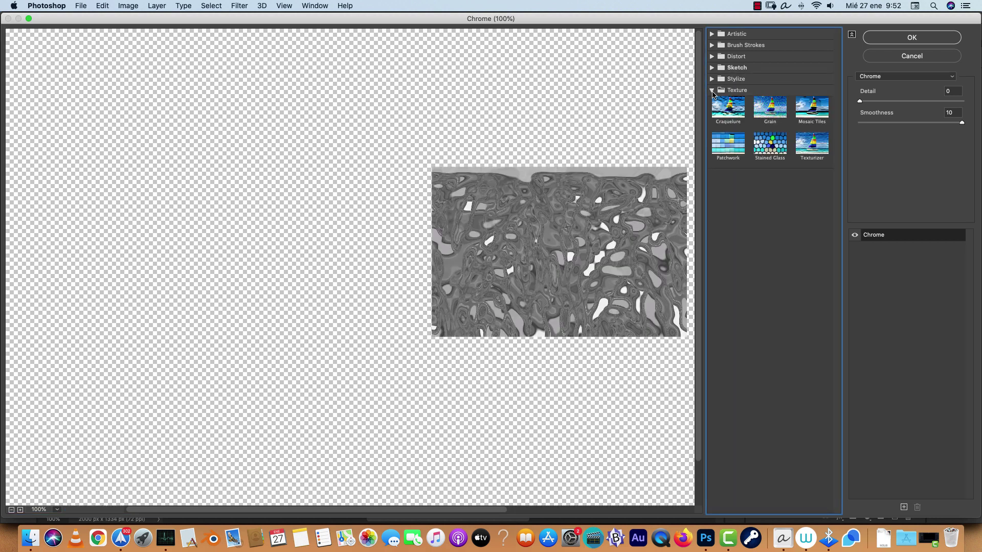
{"action": "left_click", "coordinate": [719, 57]}
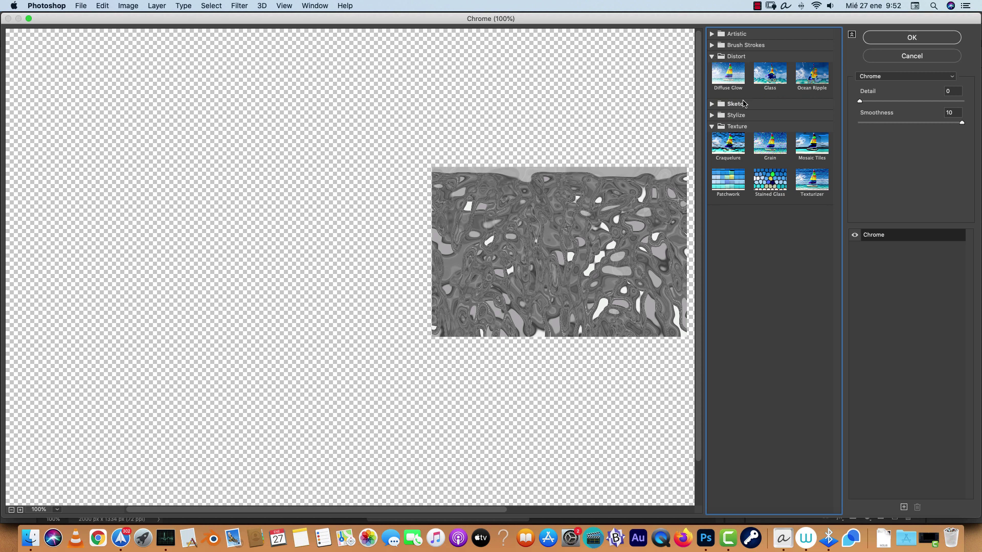
{"action": "left_click", "coordinate": [776, 82]}
{"action": "left_click_drag", "start_coordinate": [687, 190], "coordinate": [603, 192]}
{"action": "left_click", "coordinate": [919, 135]}
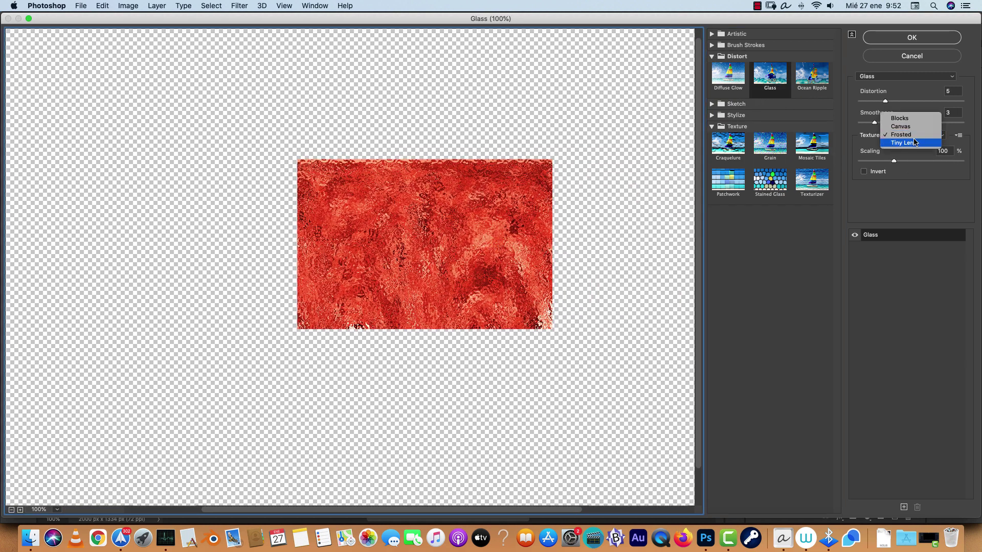
{"action": "left_click", "coordinate": [910, 120]}
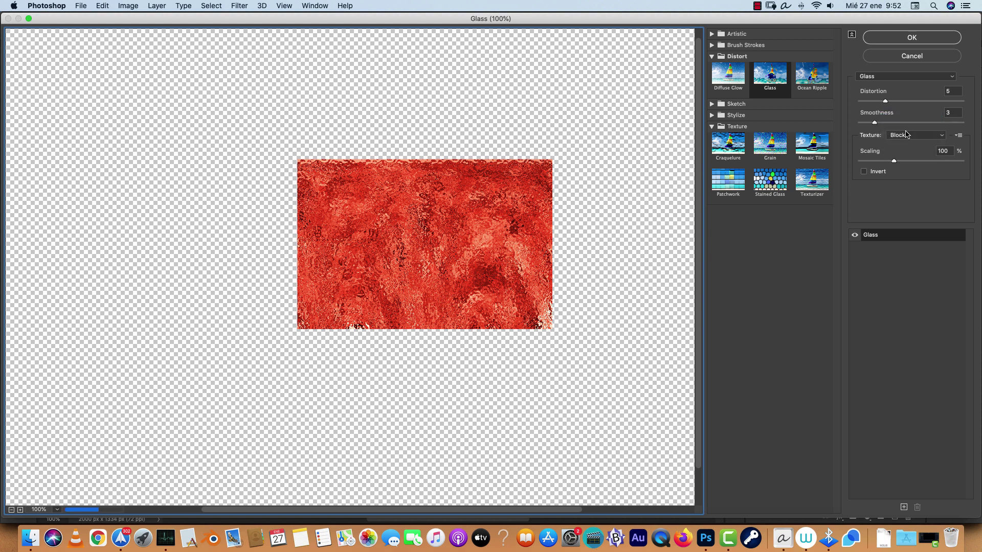
{"action": "left_click_drag", "start_coordinate": [886, 161], "coordinate": [874, 162]}
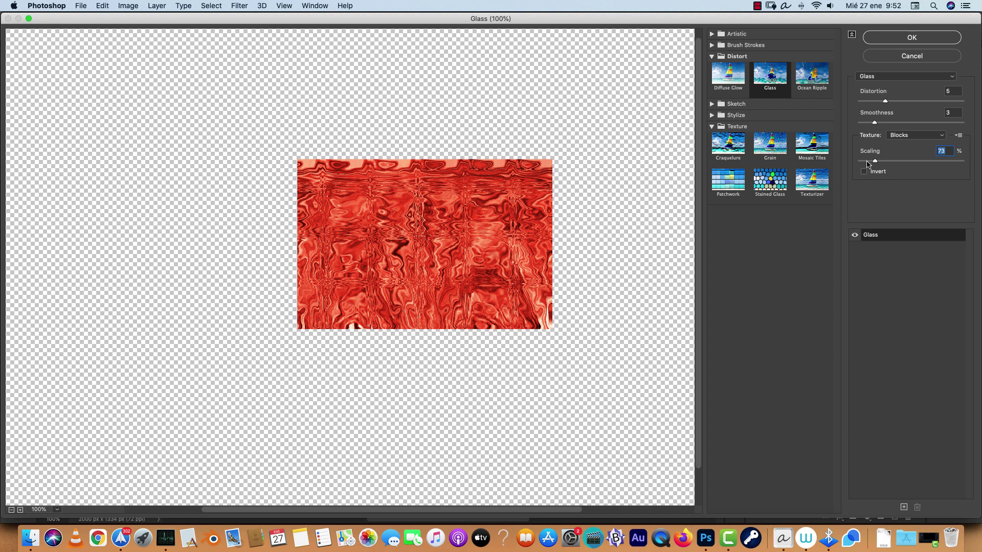
Adjust the Glass filter to Distortion 6, Smoothness 5 and Scaling 83%, apply it, and check the texture at 200%
{"action": "left_click", "coordinate": [923, 123]}
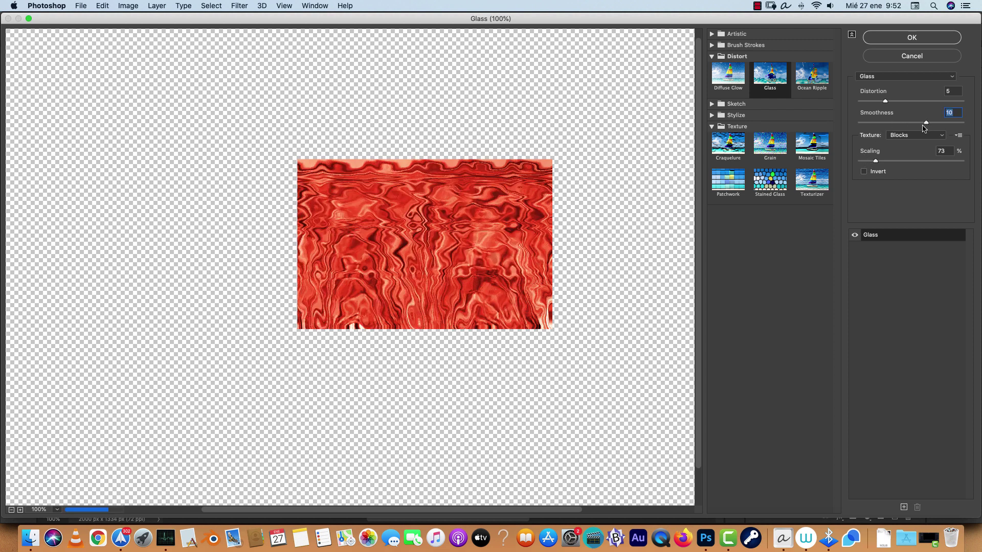
{"action": "left_click", "coordinate": [874, 122]}
{"action": "left_click", "coordinate": [868, 102]}
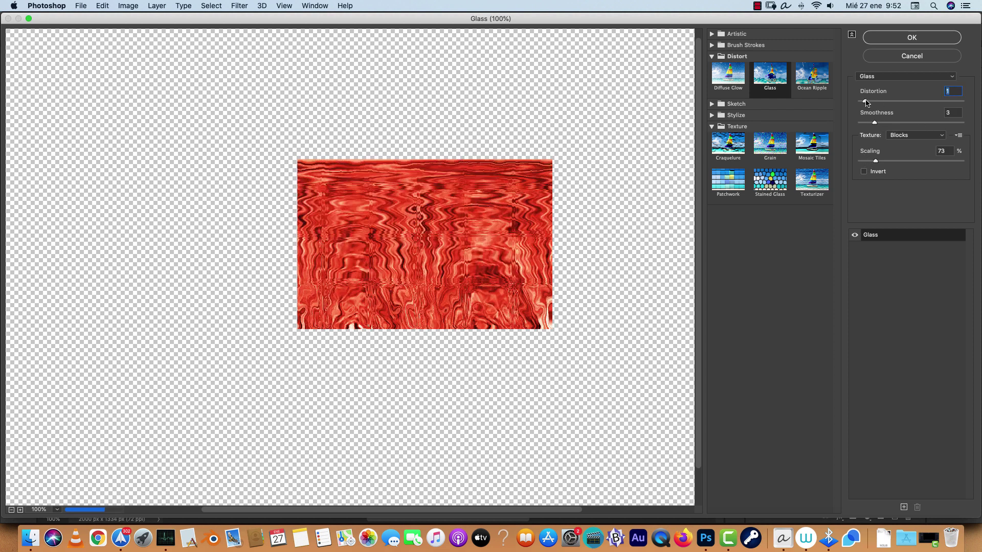
{"action": "left_click", "coordinate": [894, 101]}
{"action": "left_click", "coordinate": [904, 123]}
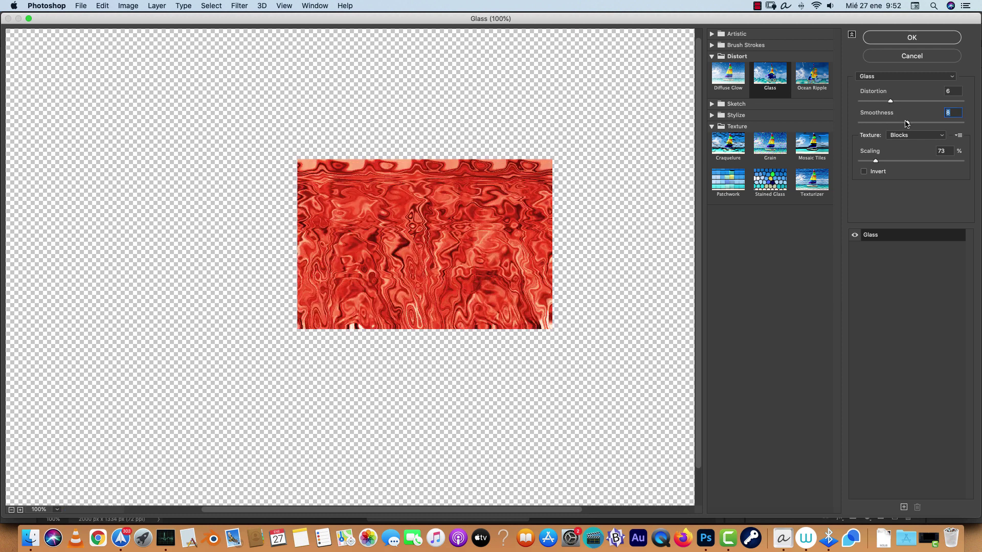
{"action": "left_click", "coordinate": [889, 122]}
{"action": "left_click", "coordinate": [874, 161]}
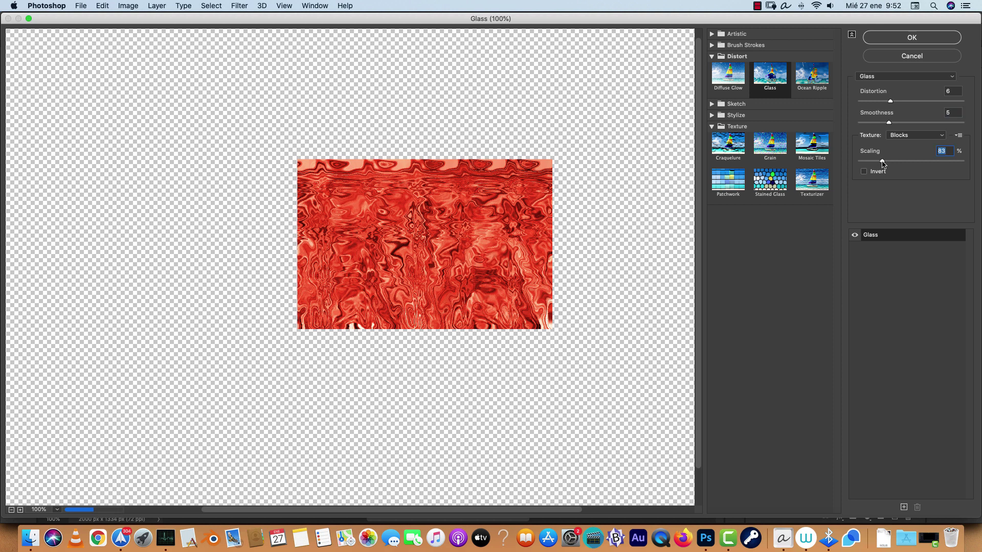
{"action": "left_click", "coordinate": [916, 41]}
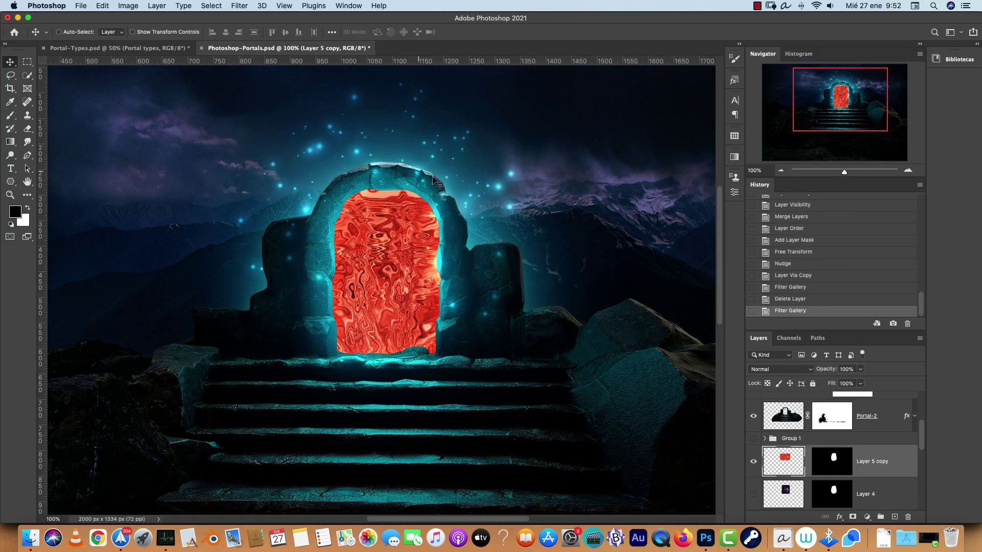
{"action": "left_click", "coordinate": [908, 170]}
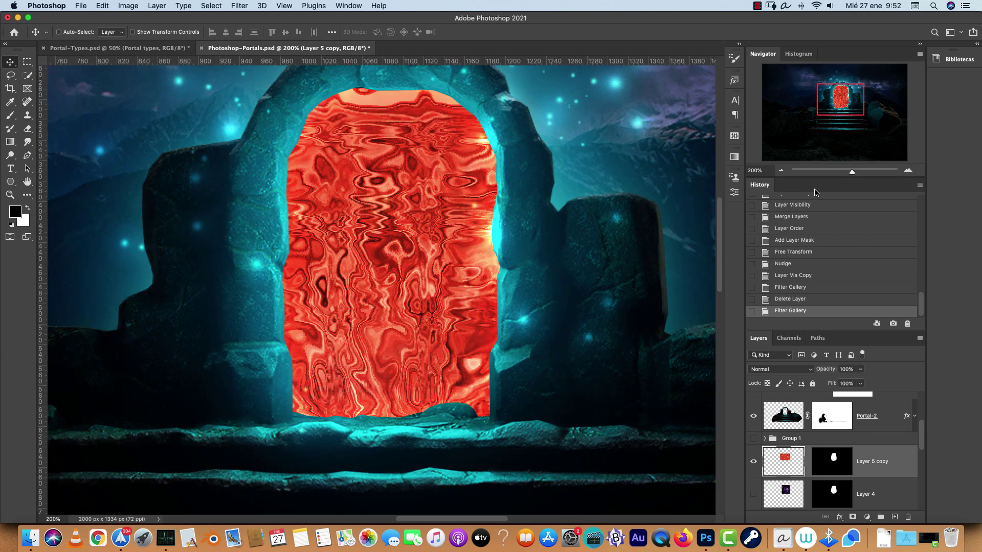
{"action": "left_click", "coordinate": [781, 170]}
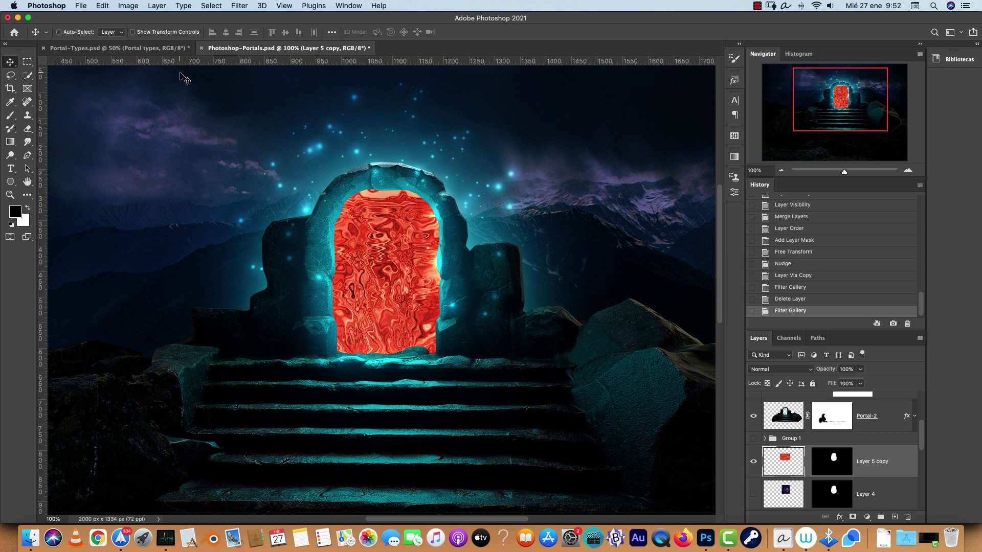
Shift the hue of the portal texture slightly toward a purer red with Hue/Saturation
{"action": "key", "text": "super+u"}
{"action": "left_click_drag", "start_coordinate": [642, 244], "coordinate": [640, 249]}
{"action": "left_click", "coordinate": [756, 196]}
{"action": "key", "text": "super+m"}
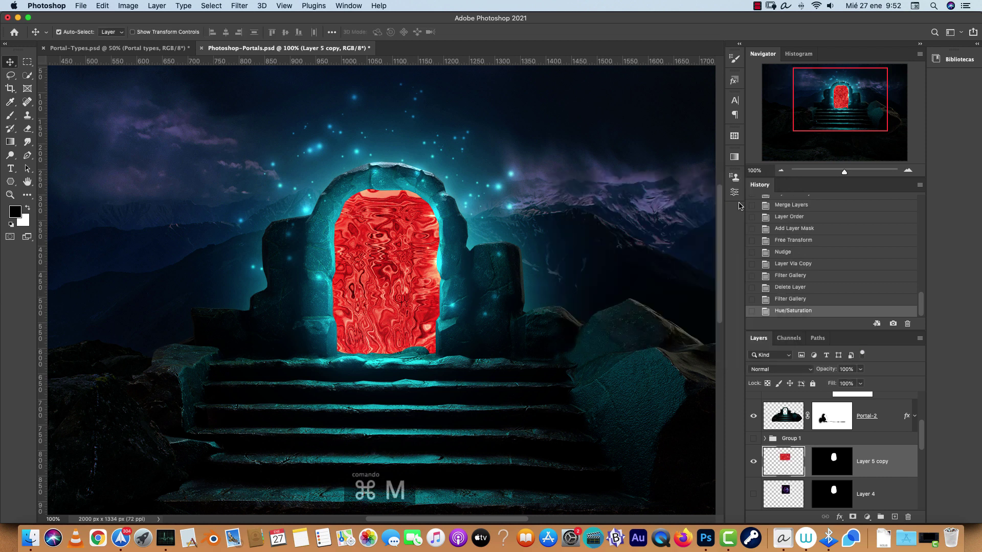
{"action": "mouse_move", "coordinate": [650, 254]}
{"action": "left_mouse_down"}
{"action": "mouse_move", "coordinate": [656, 260]}
{"action": "mouse_move", "coordinate": [644, 265]}
{"action": "left_mouse_up"}
{"action": "left_click", "coordinate": [864, 168]}
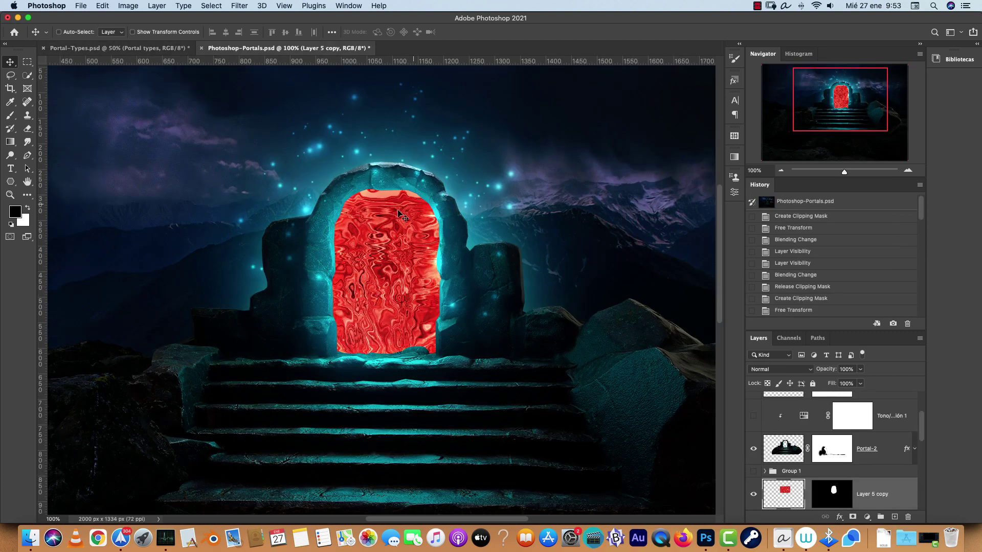
Show the Hue/Saturation adjustment clipped to Portal-2 and set its Saturation to +33
{"action": "scroll", "coordinate": [925, 422], "scroll_direction": "up", "scroll_amount": 2}
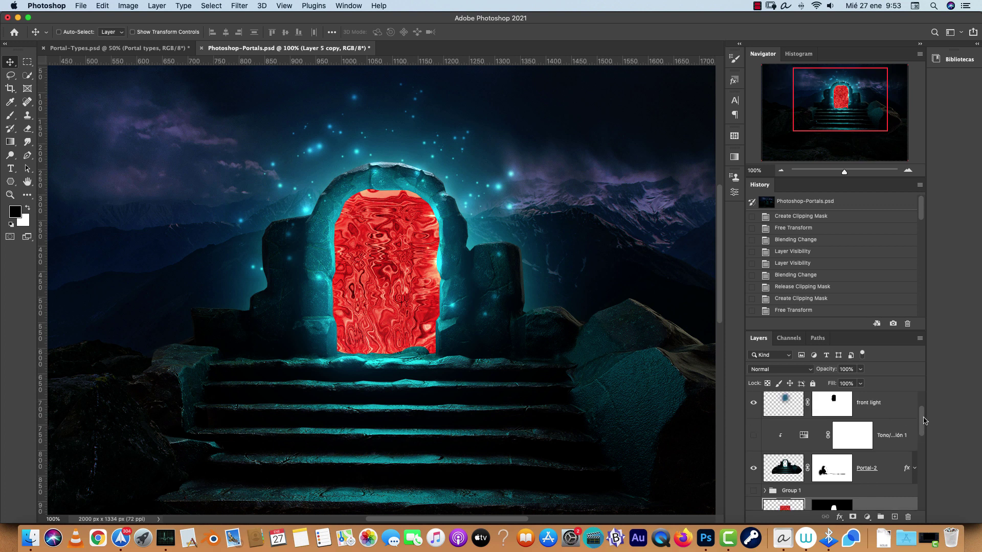
{"action": "left_click", "coordinate": [753, 448]}
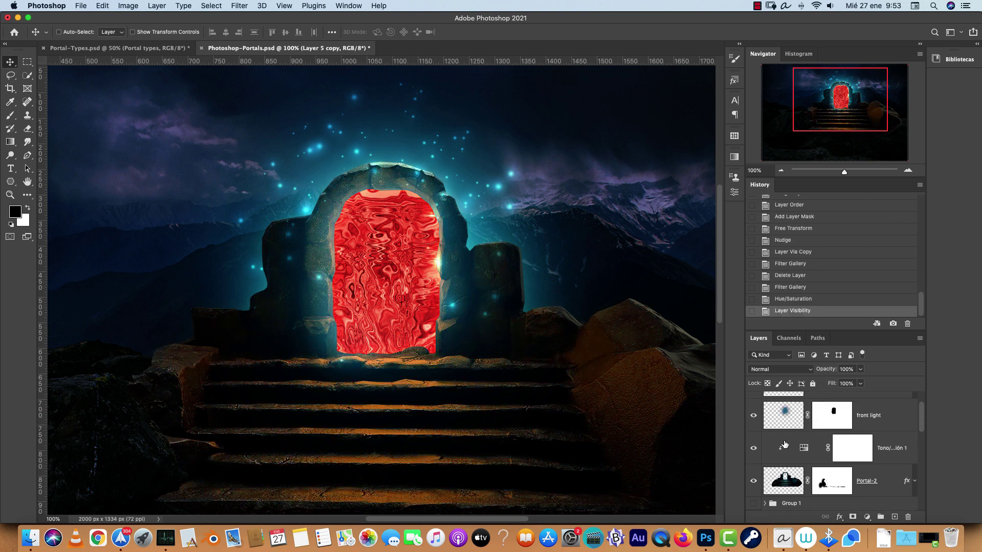
{"action": "double_click", "coordinate": [804, 448]}
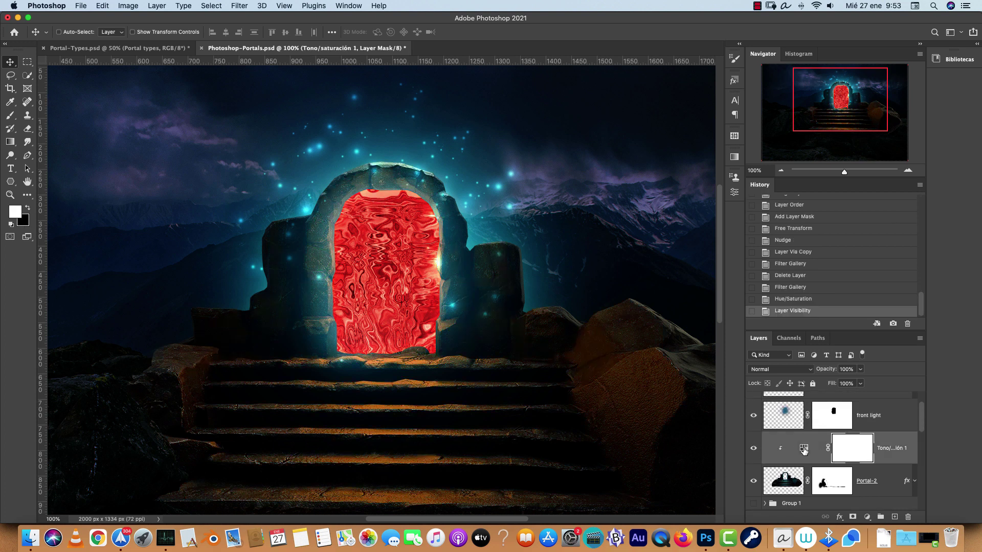
{"action": "left_click_drag", "start_coordinate": [648, 268], "coordinate": [665, 265]}
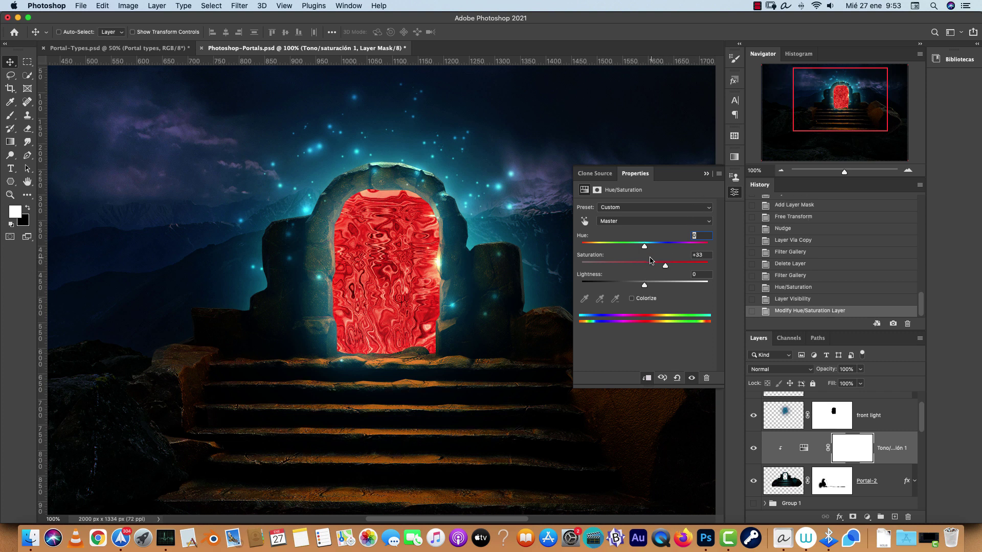
{"action": "left_click", "coordinate": [706, 173]}
Colorize the front light layer a warm orange with Hue/Saturation, using Hue 22 and Saturation 67
{"action": "left_click", "coordinate": [787, 427]}
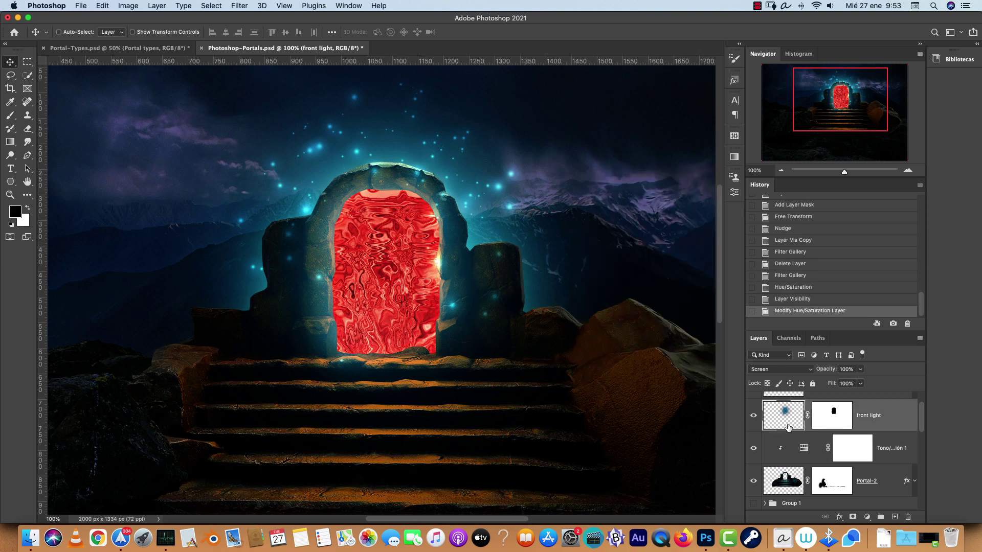
{"action": "key", "text": "super+u"}
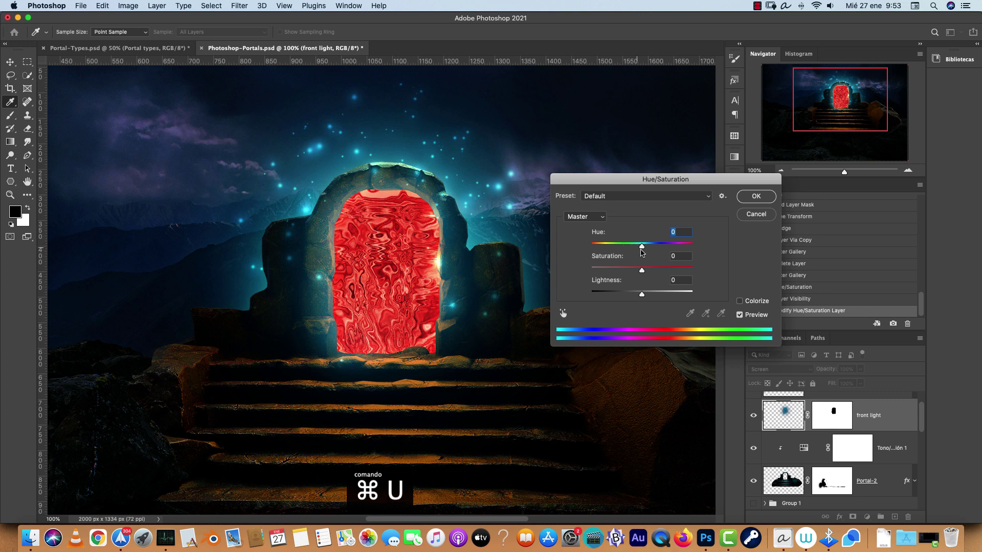
{"action": "left_click", "coordinate": [739, 302]}
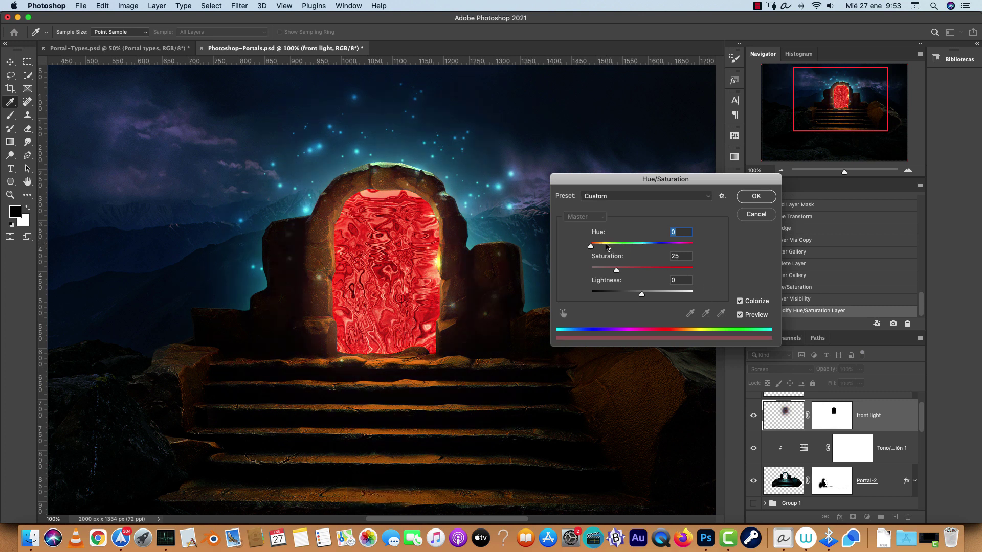
{"action": "left_click", "coordinate": [599, 244]}
{"action": "left_click", "coordinate": [640, 269]}
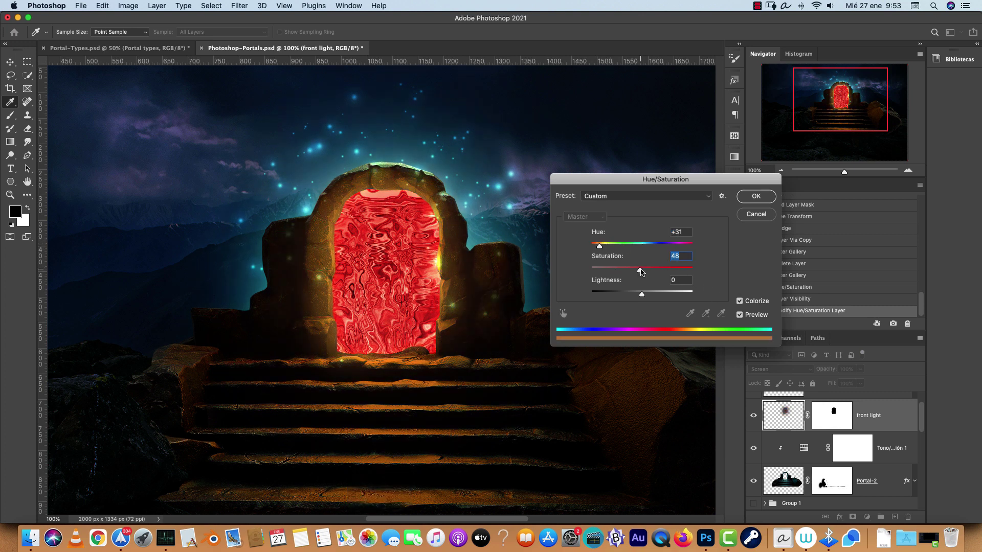
{"action": "left_click", "coordinate": [658, 268]}
{"action": "left_click_drag", "start_coordinate": [599, 246], "coordinate": [597, 246]}
{"action": "left_click", "coordinate": [756, 197]}
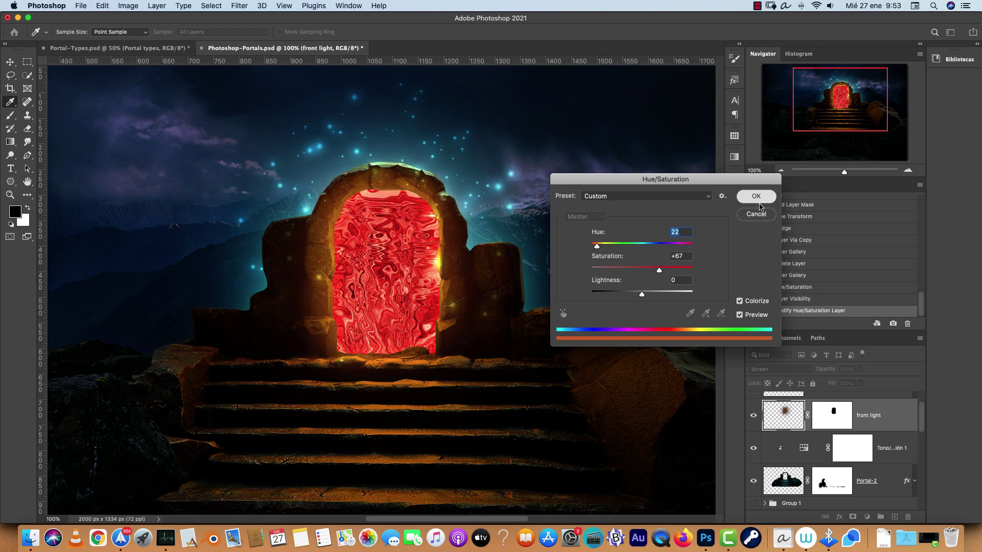
Colorize the backlight layer's glow red with Hue/Saturation, using Hue 14 and Saturation 83
{"action": "left_click_drag", "start_coordinate": [921, 410], "coordinate": [919, 422]}
{"action": "scroll", "coordinate": [897, 451], "scroll_direction": "down", "scroll_amount": 5}
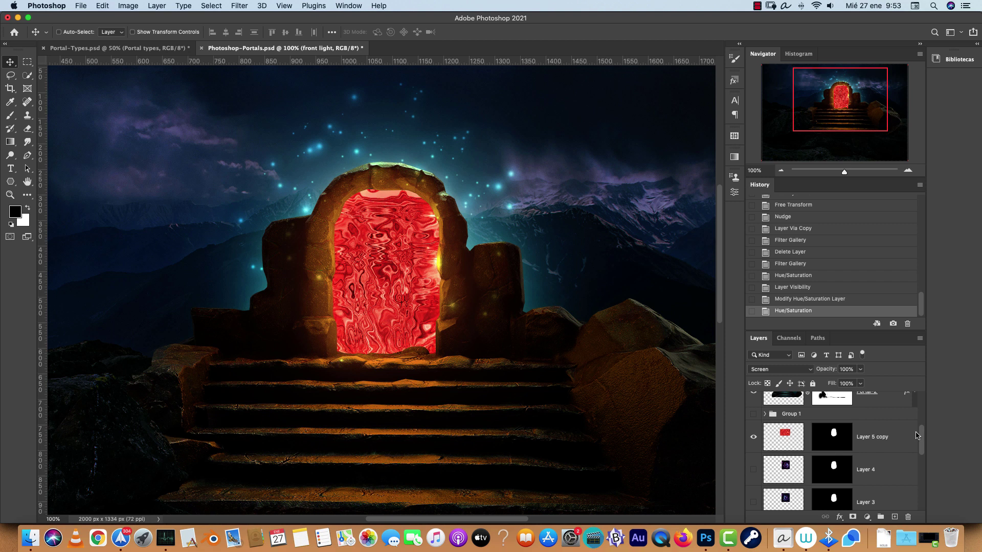
{"action": "left_click", "coordinate": [806, 462]}
{"action": "key", "text": "super+u"}
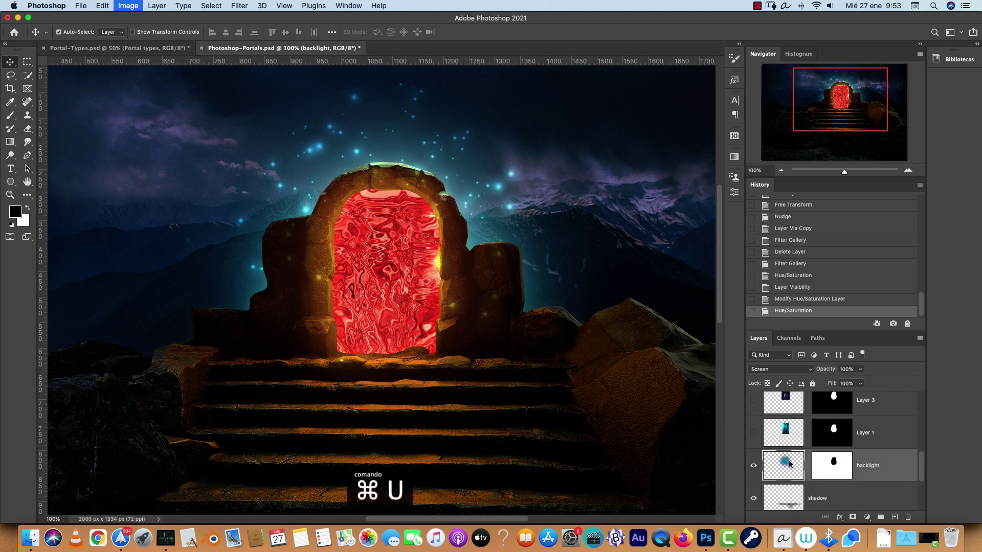
{"action": "left_click", "coordinate": [741, 303]}
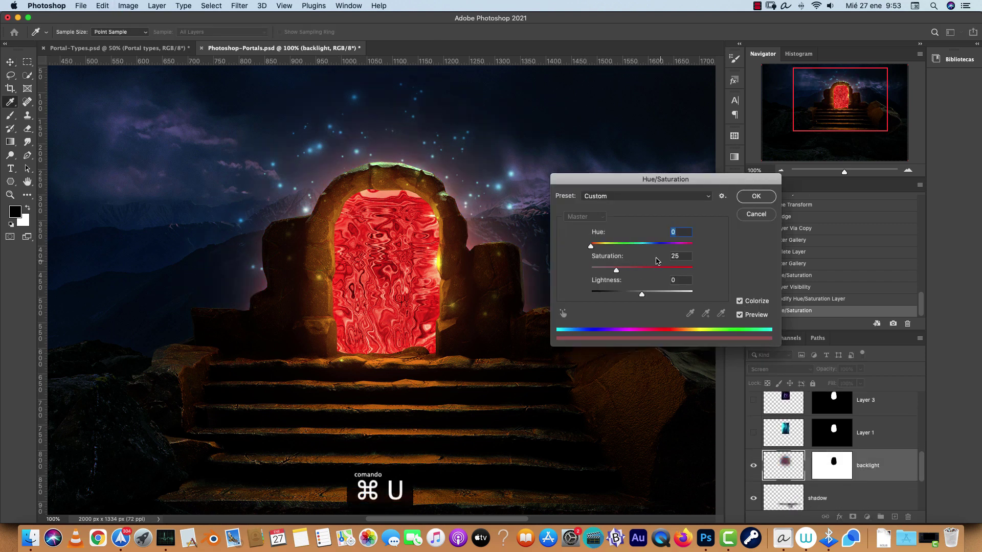
{"action": "left_click", "coordinate": [653, 270]}
{"action": "left_click_drag", "start_coordinate": [591, 246], "coordinate": [597, 248]}
{"action": "left_click", "coordinate": [677, 270]}
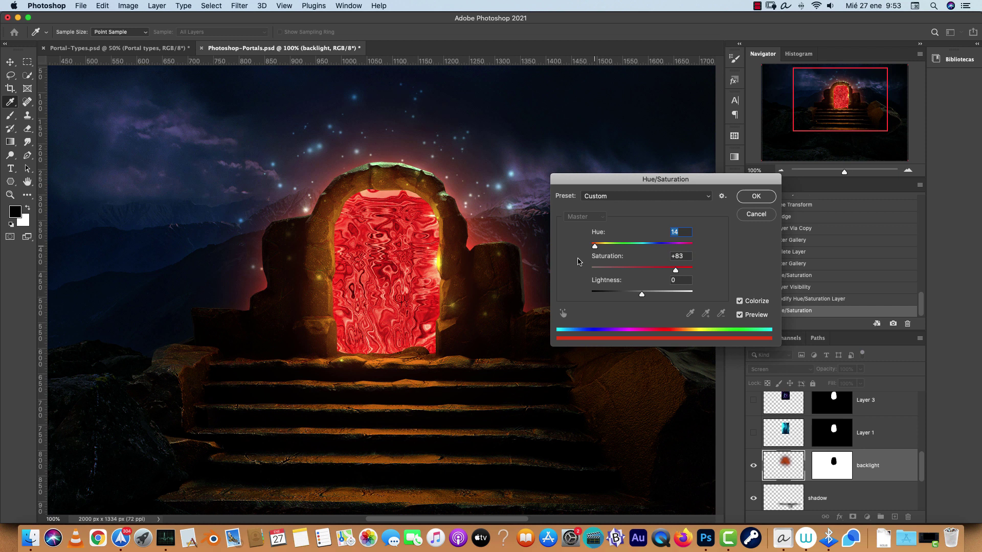
{"action": "left_click", "coordinate": [757, 197]}
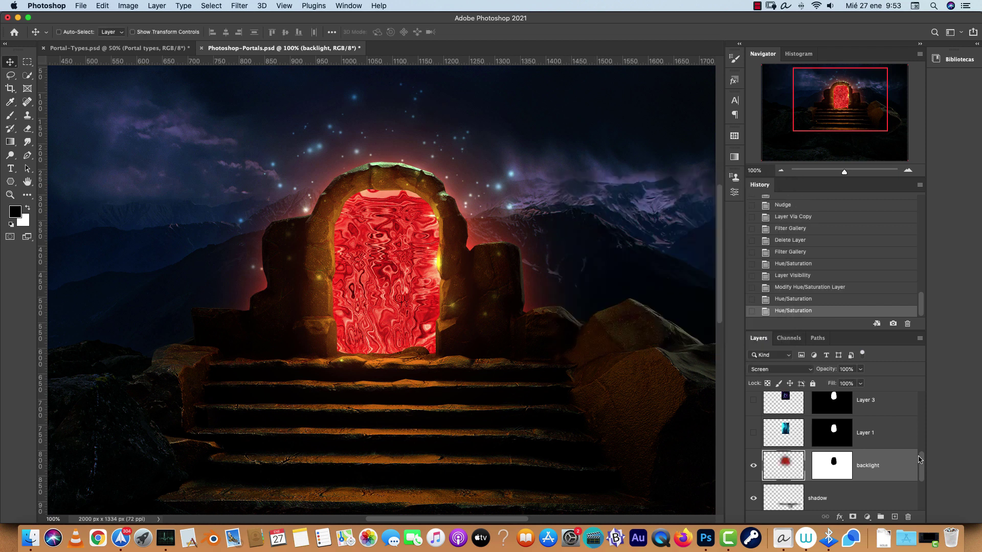
Colorize the particles layer orange with Hue/Saturation, using Hue 36 and Saturation 64
{"action": "scroll", "coordinate": [829, 439], "scroll_direction": "up", "scroll_amount": 5}
{"action": "left_click", "coordinate": [832, 422]}
{"action": "key", "text": "super+u"}
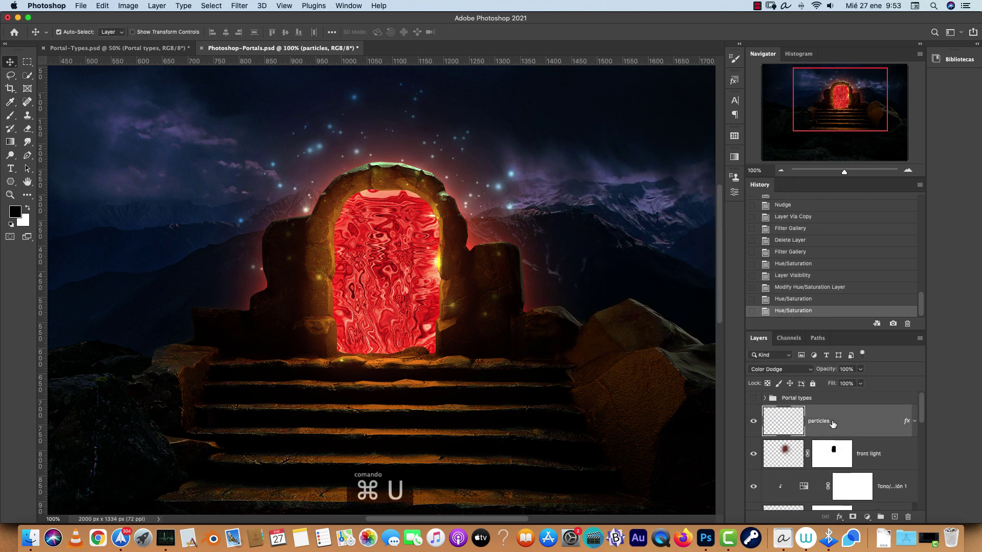
{"action": "left_click", "coordinate": [740, 301]}
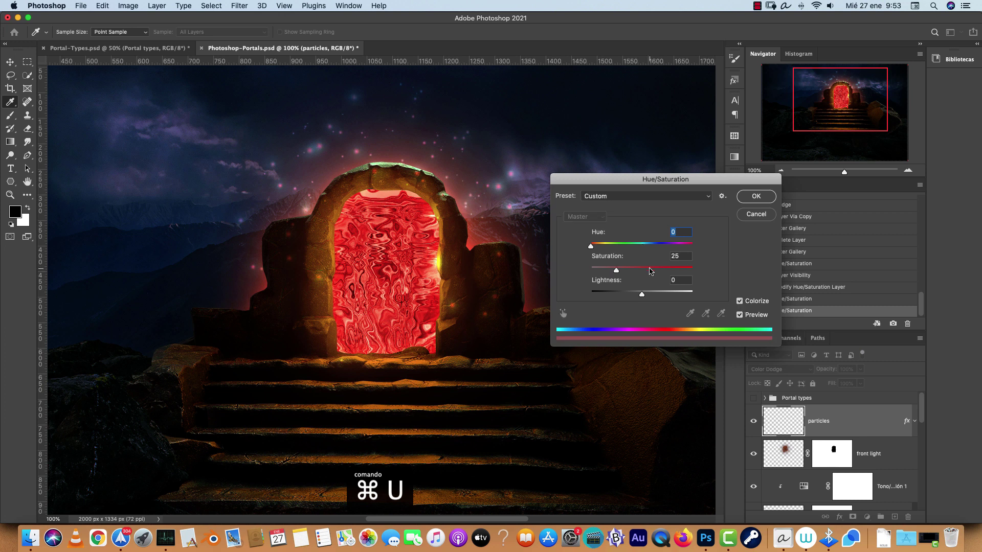
{"action": "left_click_drag", "start_coordinate": [616, 270], "coordinate": [656, 270]}
{"action": "left_click_drag", "start_coordinate": [591, 246], "coordinate": [598, 249]}
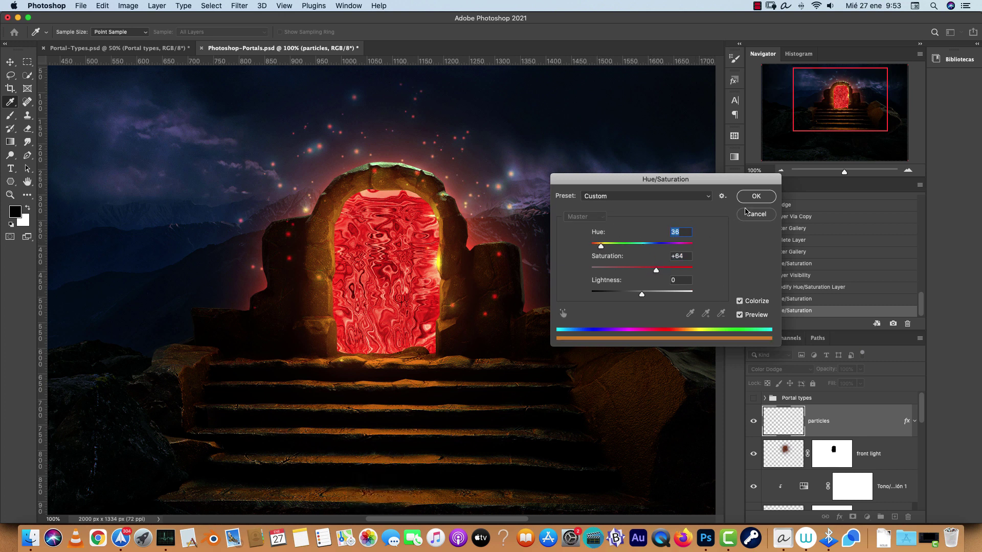
{"action": "left_click", "coordinate": [755, 196]}
Change the particles layer's Outer Glow colour to orange ff9c61 and compare the image with the fiery portal in Portal-Types.psd
{"action": "double_click", "coordinate": [866, 419]}
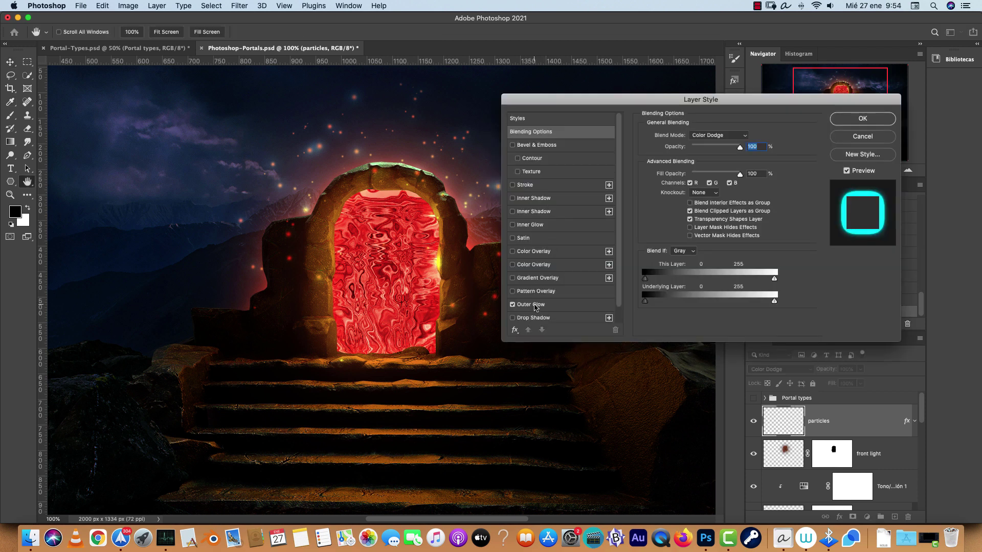
{"action": "left_click", "coordinate": [532, 304]}
{"action": "left_click", "coordinate": [666, 171]}
{"action": "left_click_drag", "start_coordinate": [793, 343], "coordinate": [794, 348]}
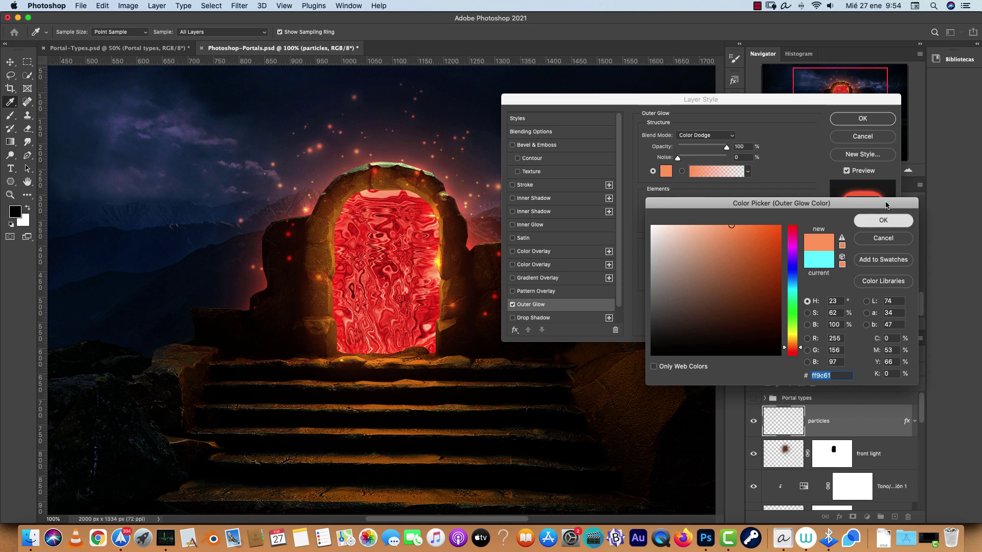
{"action": "left_click", "coordinate": [883, 220]}
{"action": "left_click", "coordinate": [862, 118]}
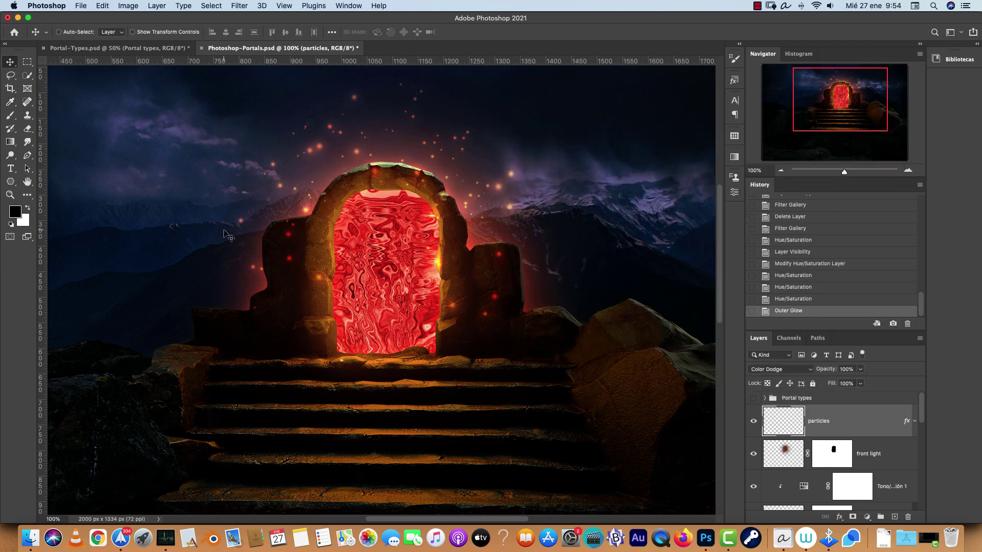
{"action": "left_click", "coordinate": [156, 49]}
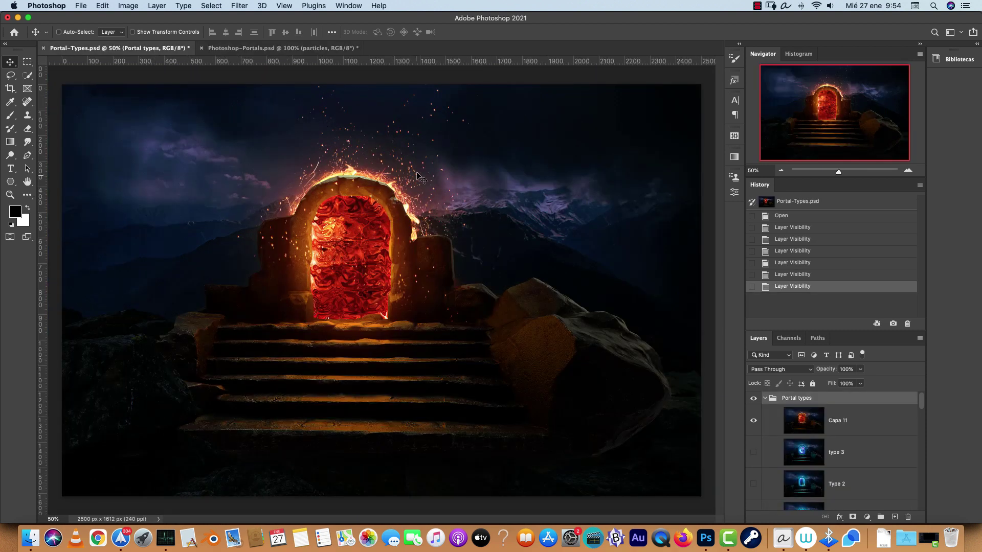
{"action": "left_click", "coordinate": [289, 47]}
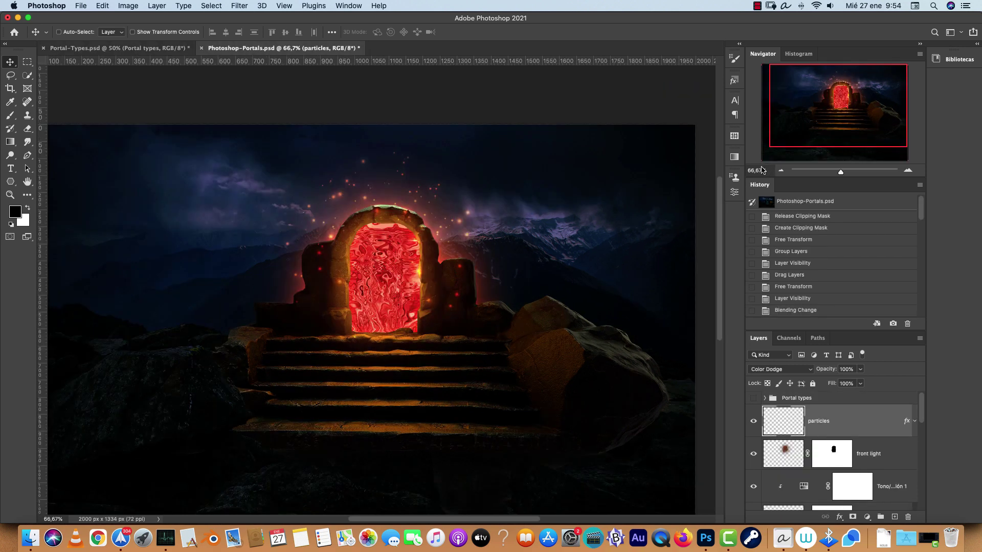